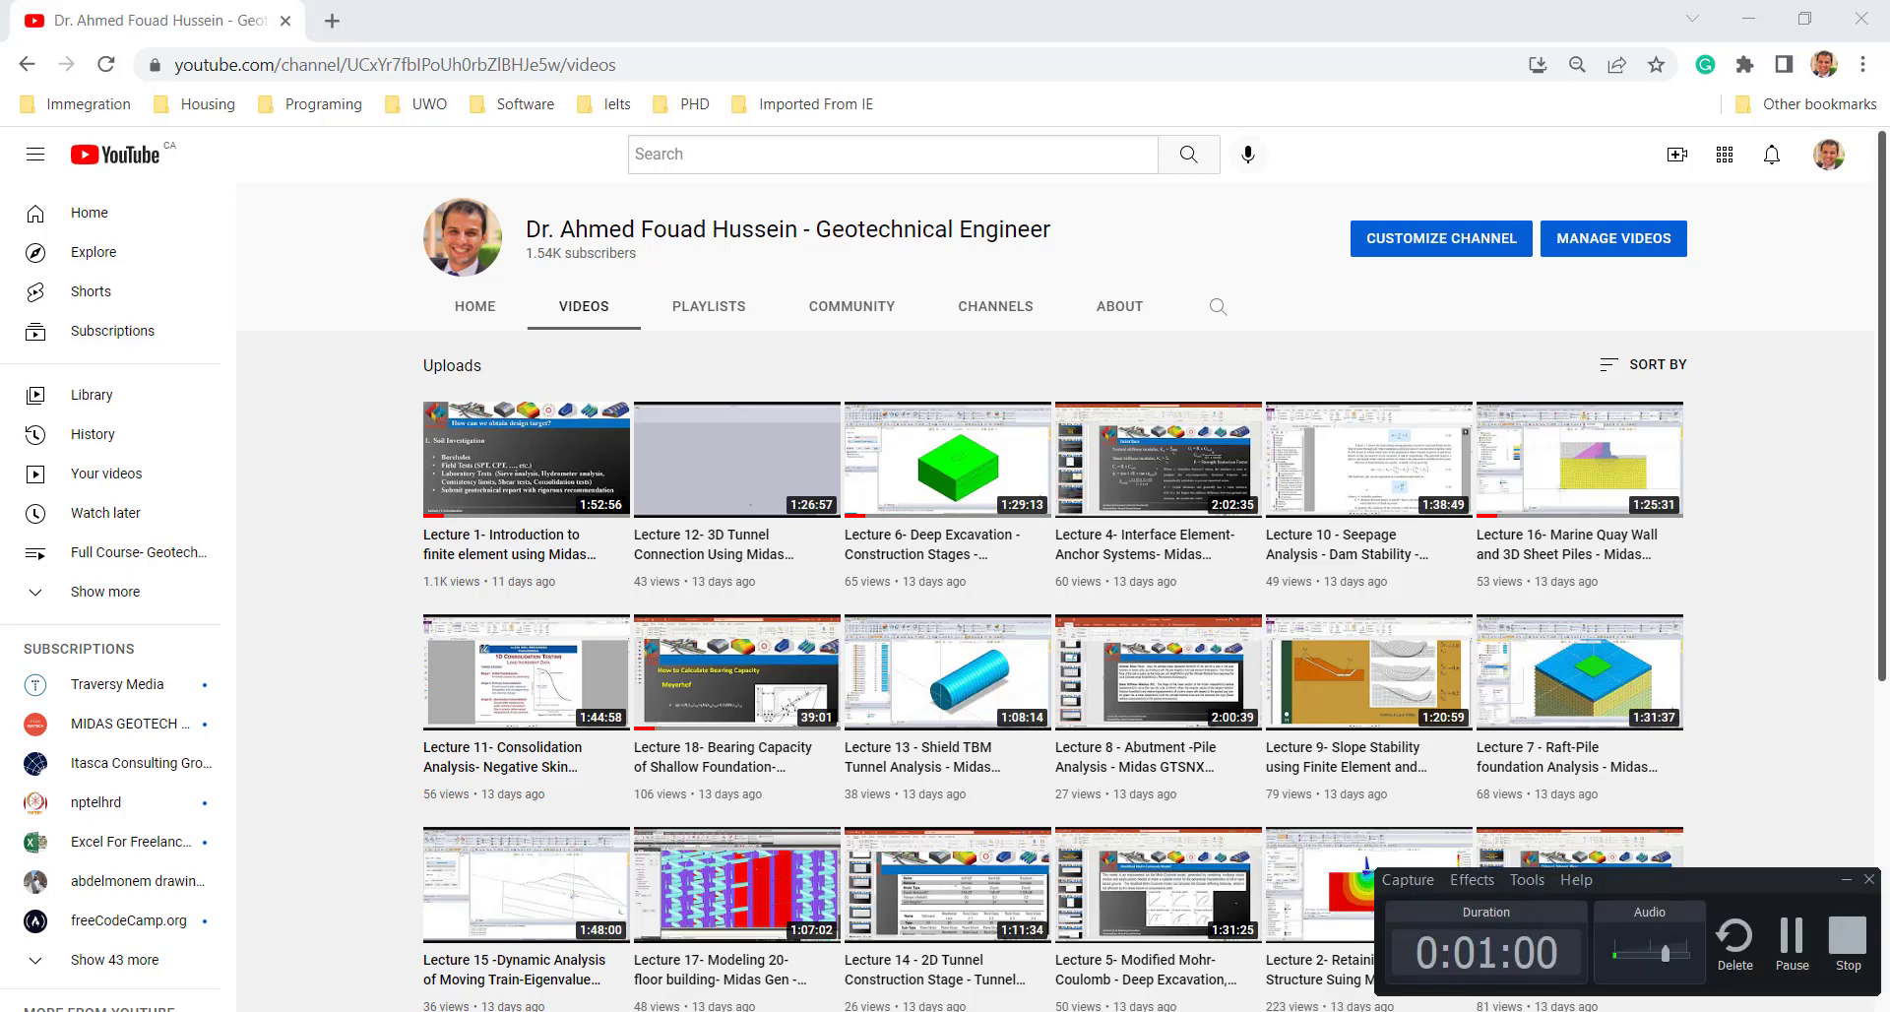
- Open the OpenSees User page of the OpenSees wiki in a new browser tab
mouse_move(1444, 430)
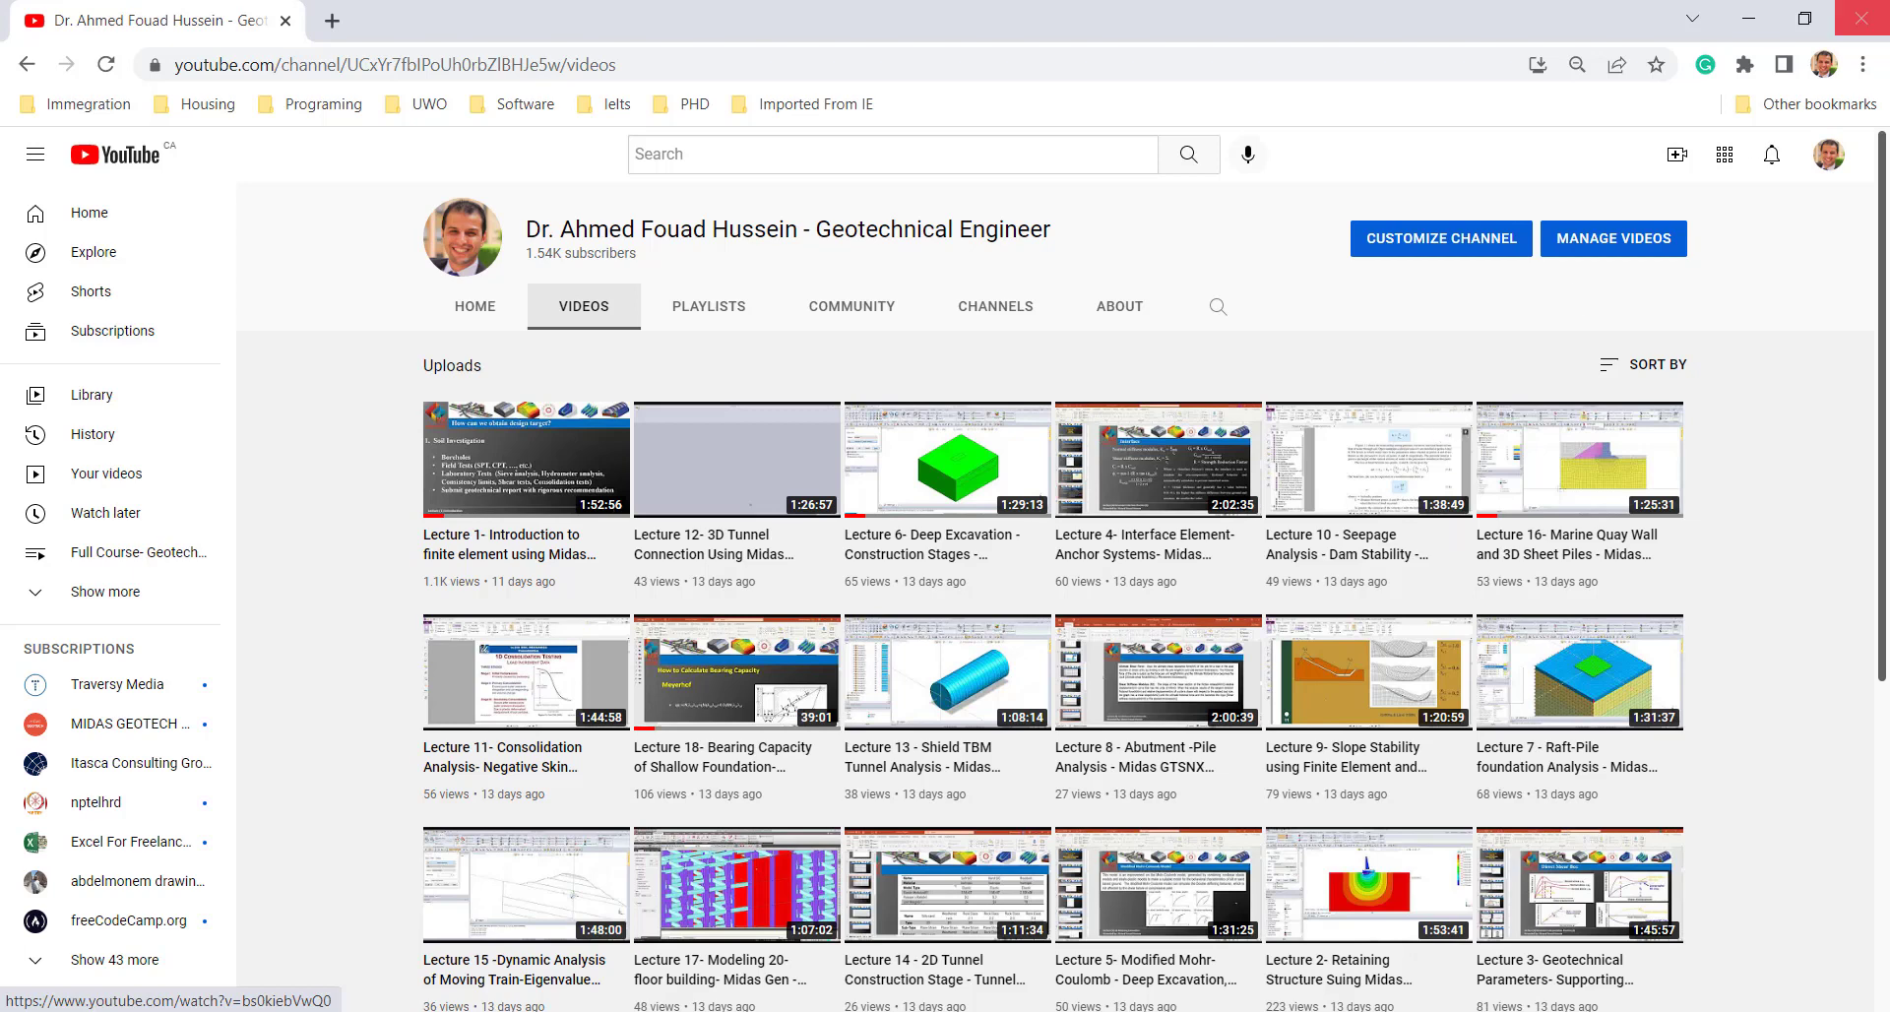
click(331, 20)
text(Opensees)
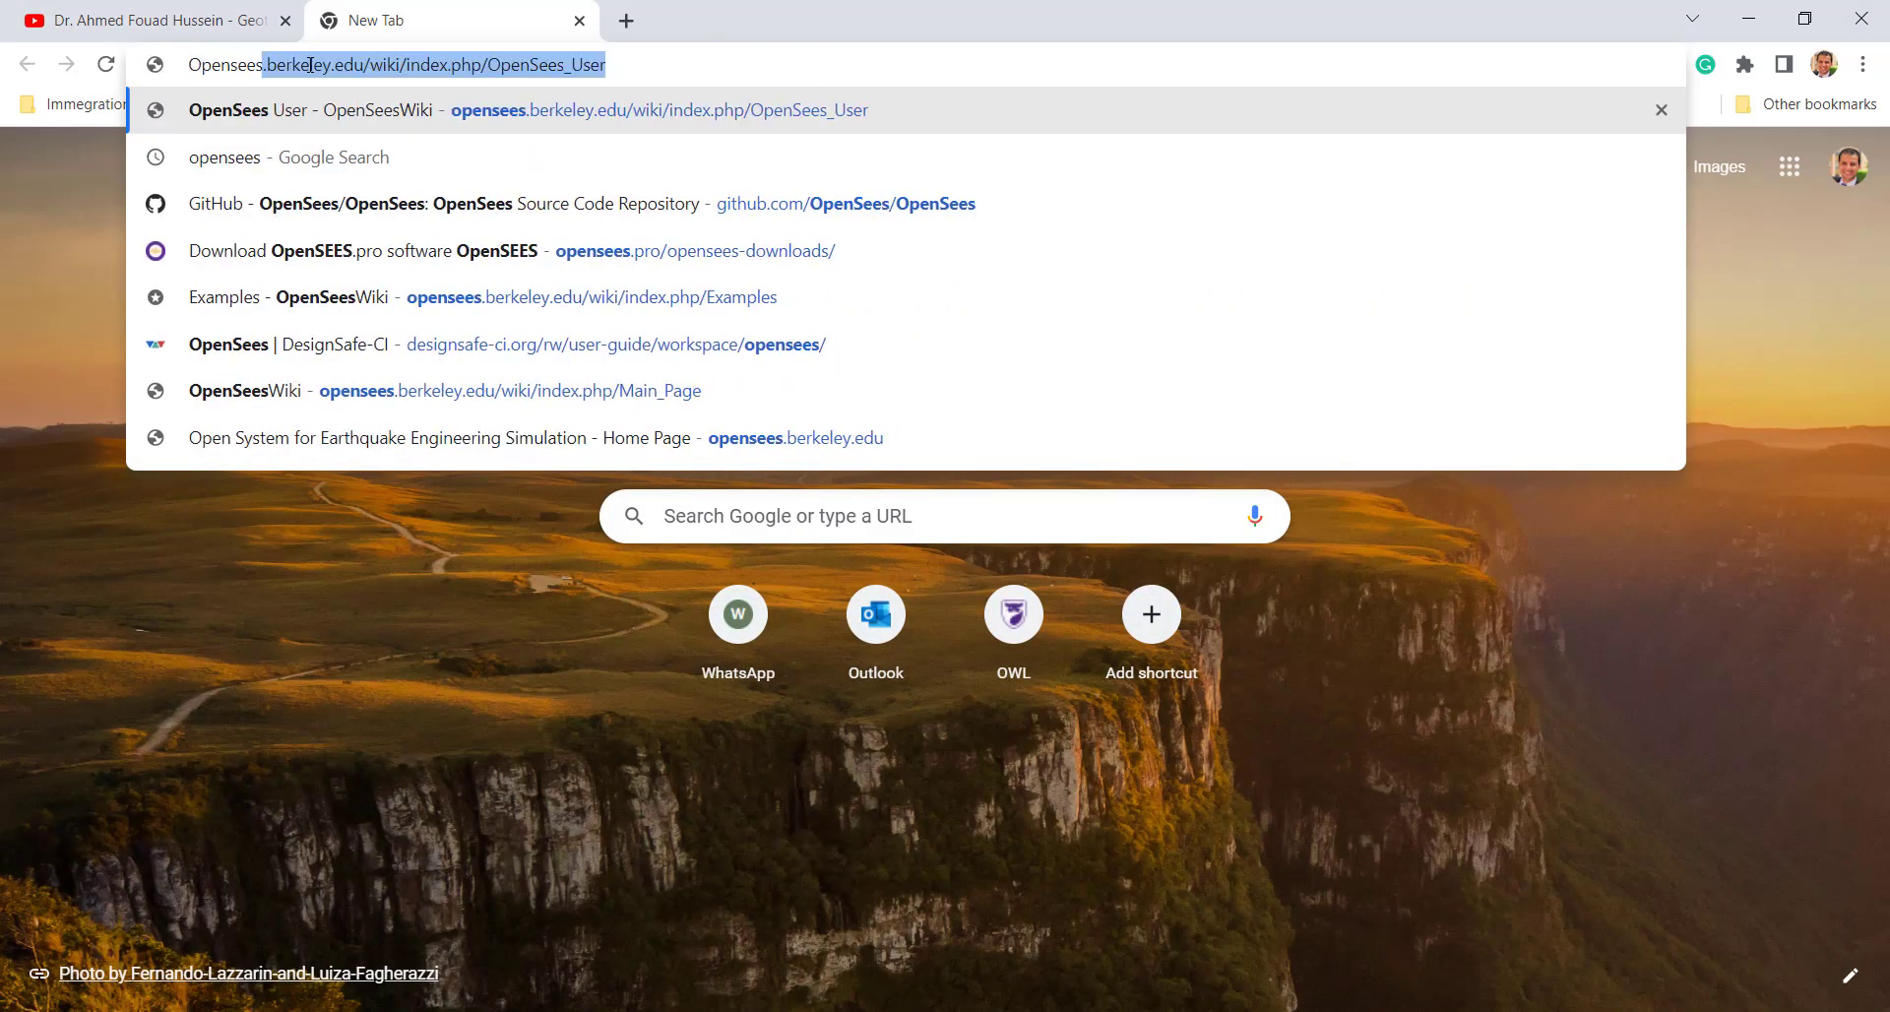
key(Return)
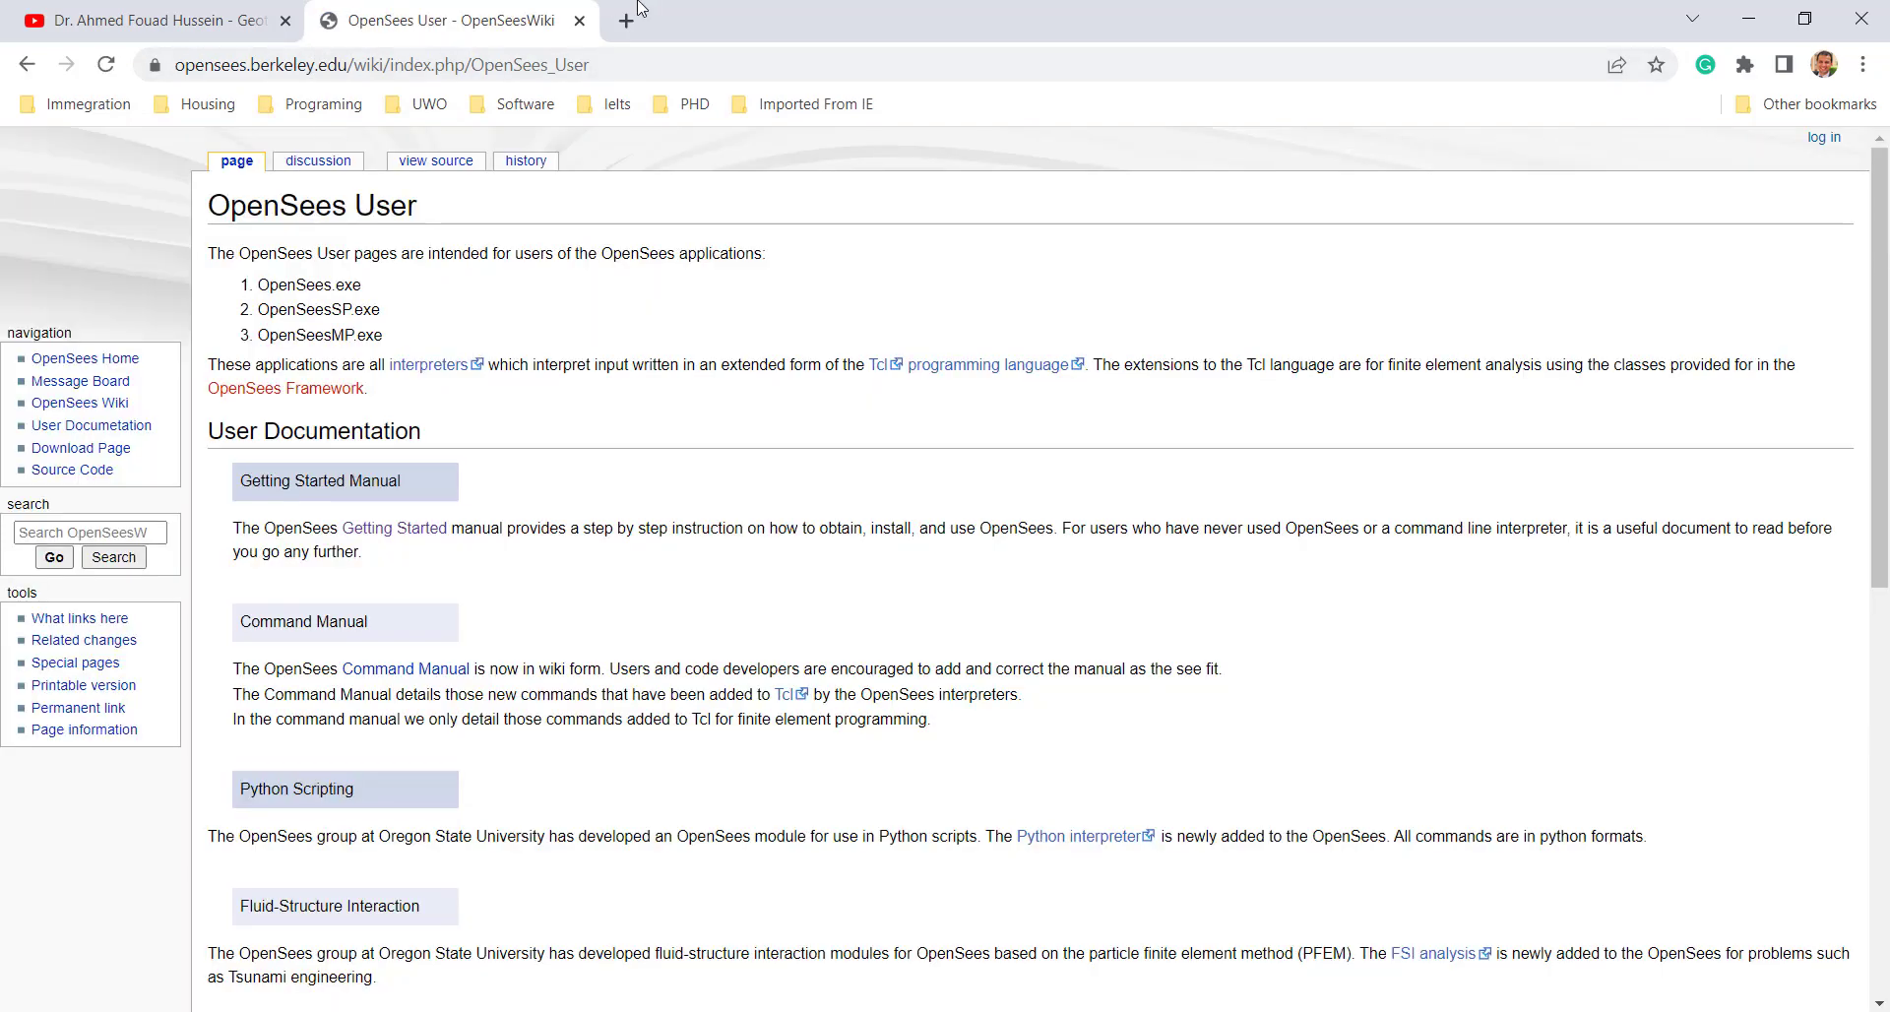
- Search Google for "Opensees" in another new tab and open the official opensees.berkeley.edu site
click(626, 21)
click(551, 56)
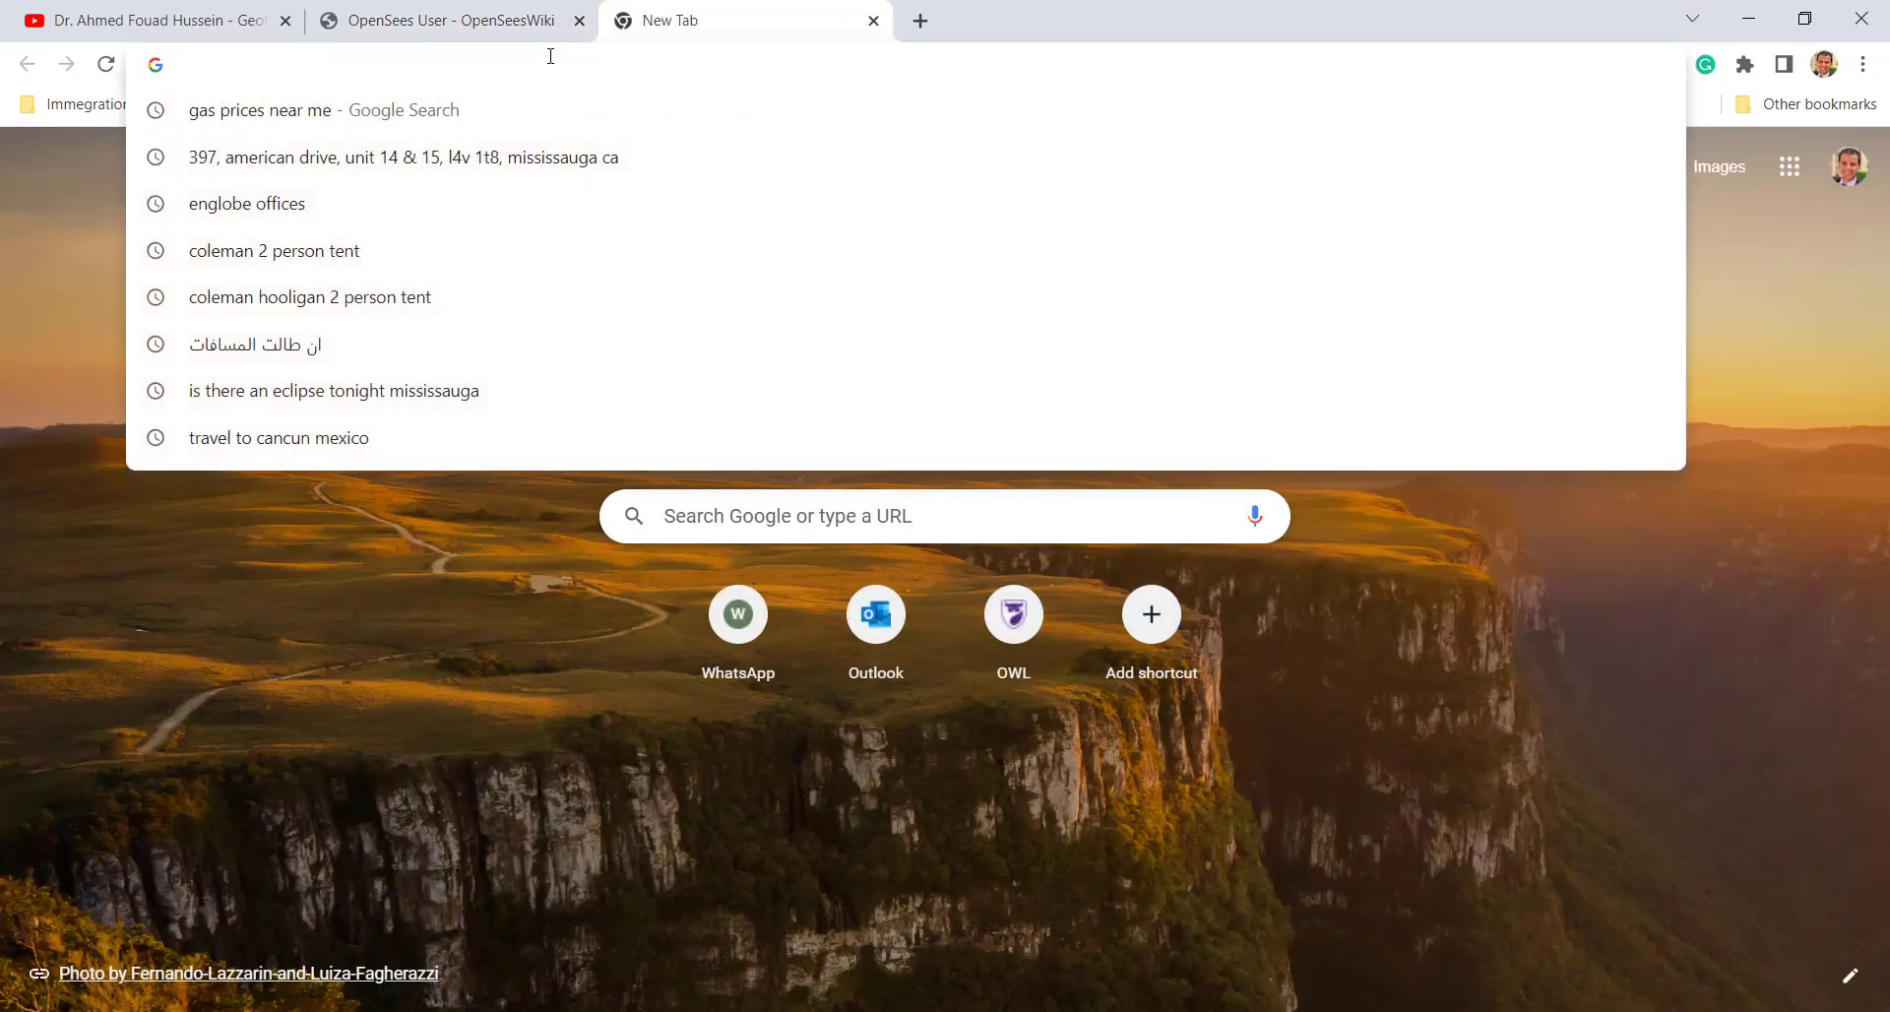
text(Opensees)
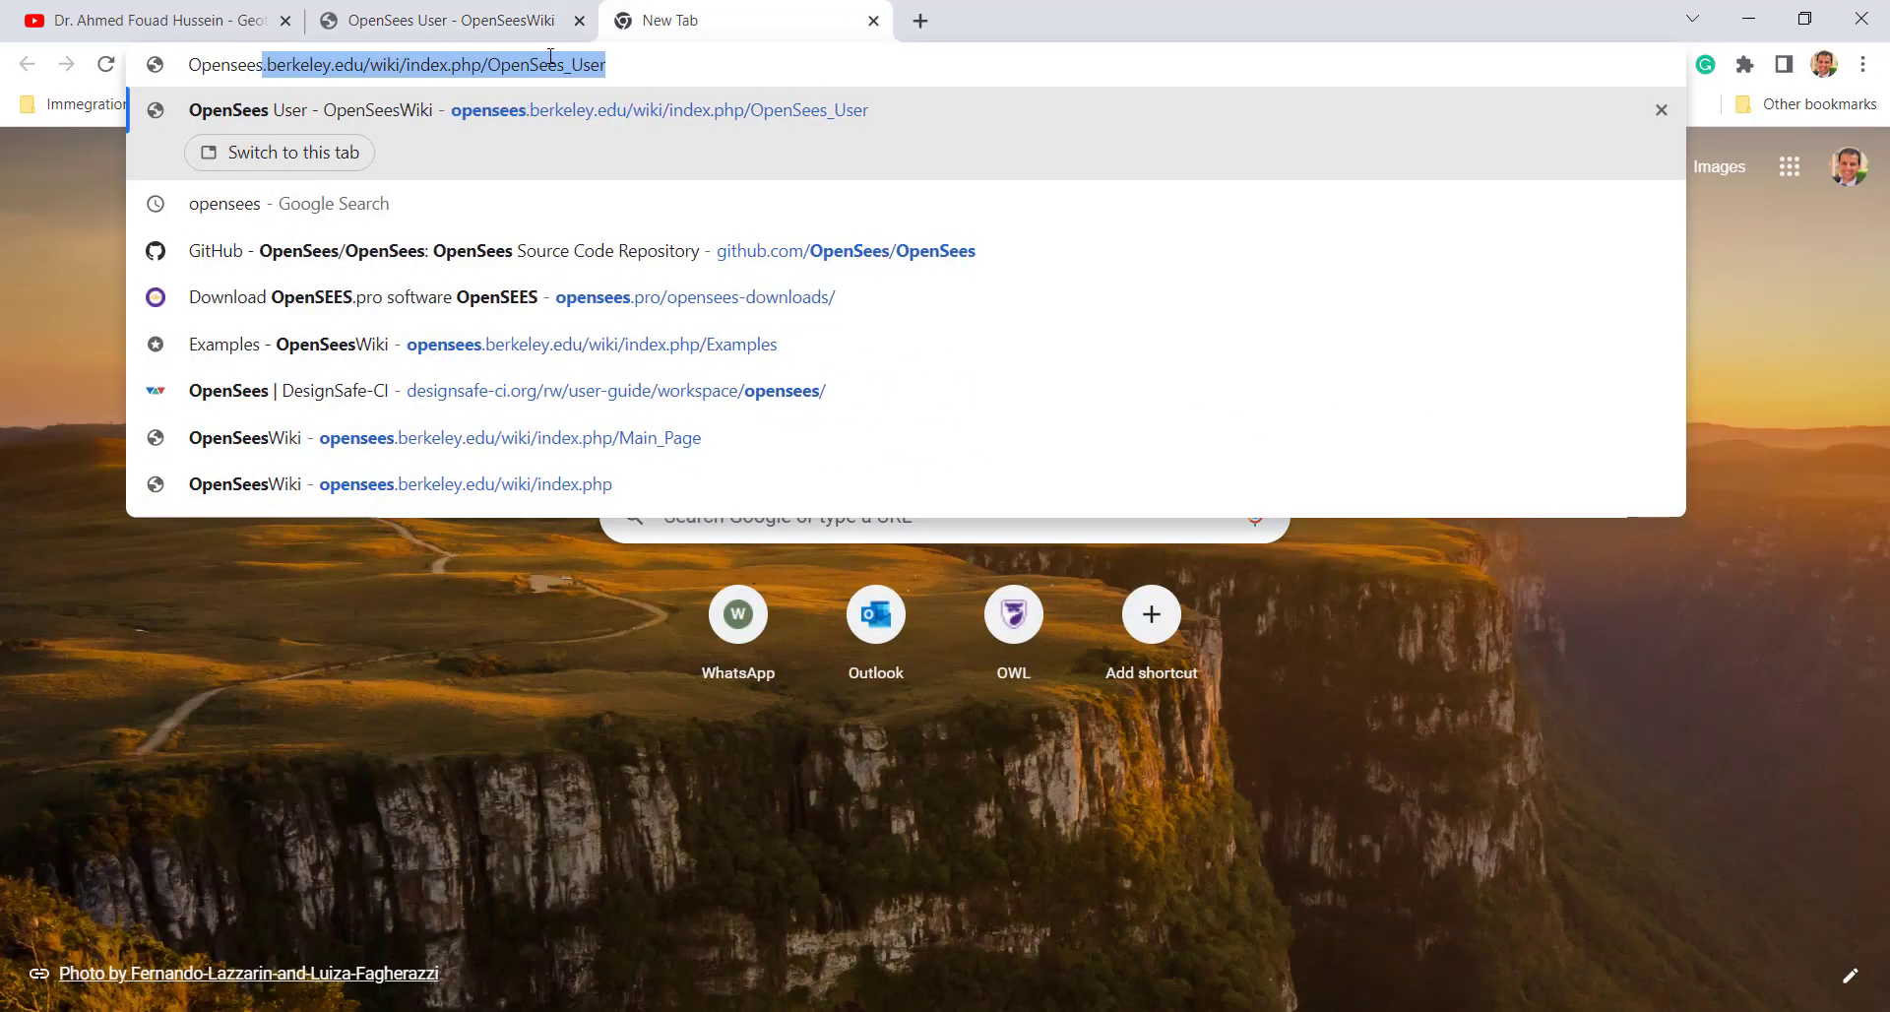
key(Delete)
key(Return)
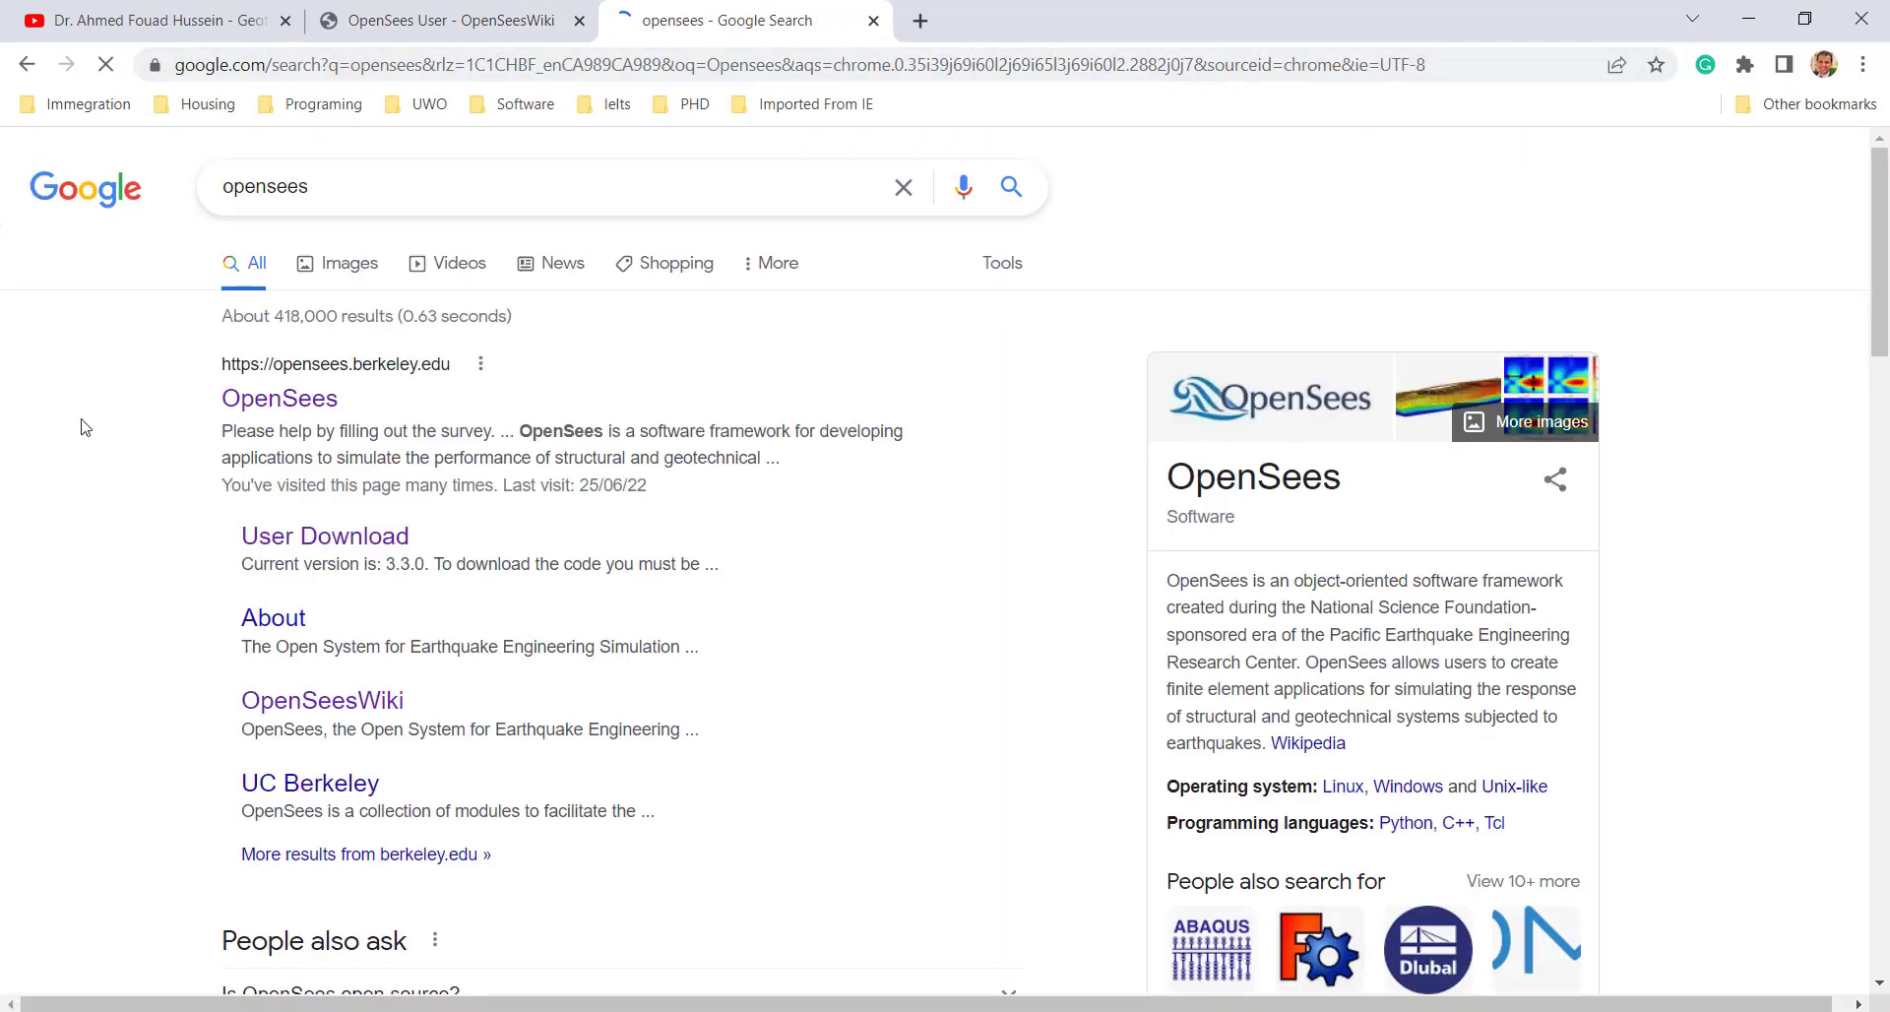
click(313, 414)
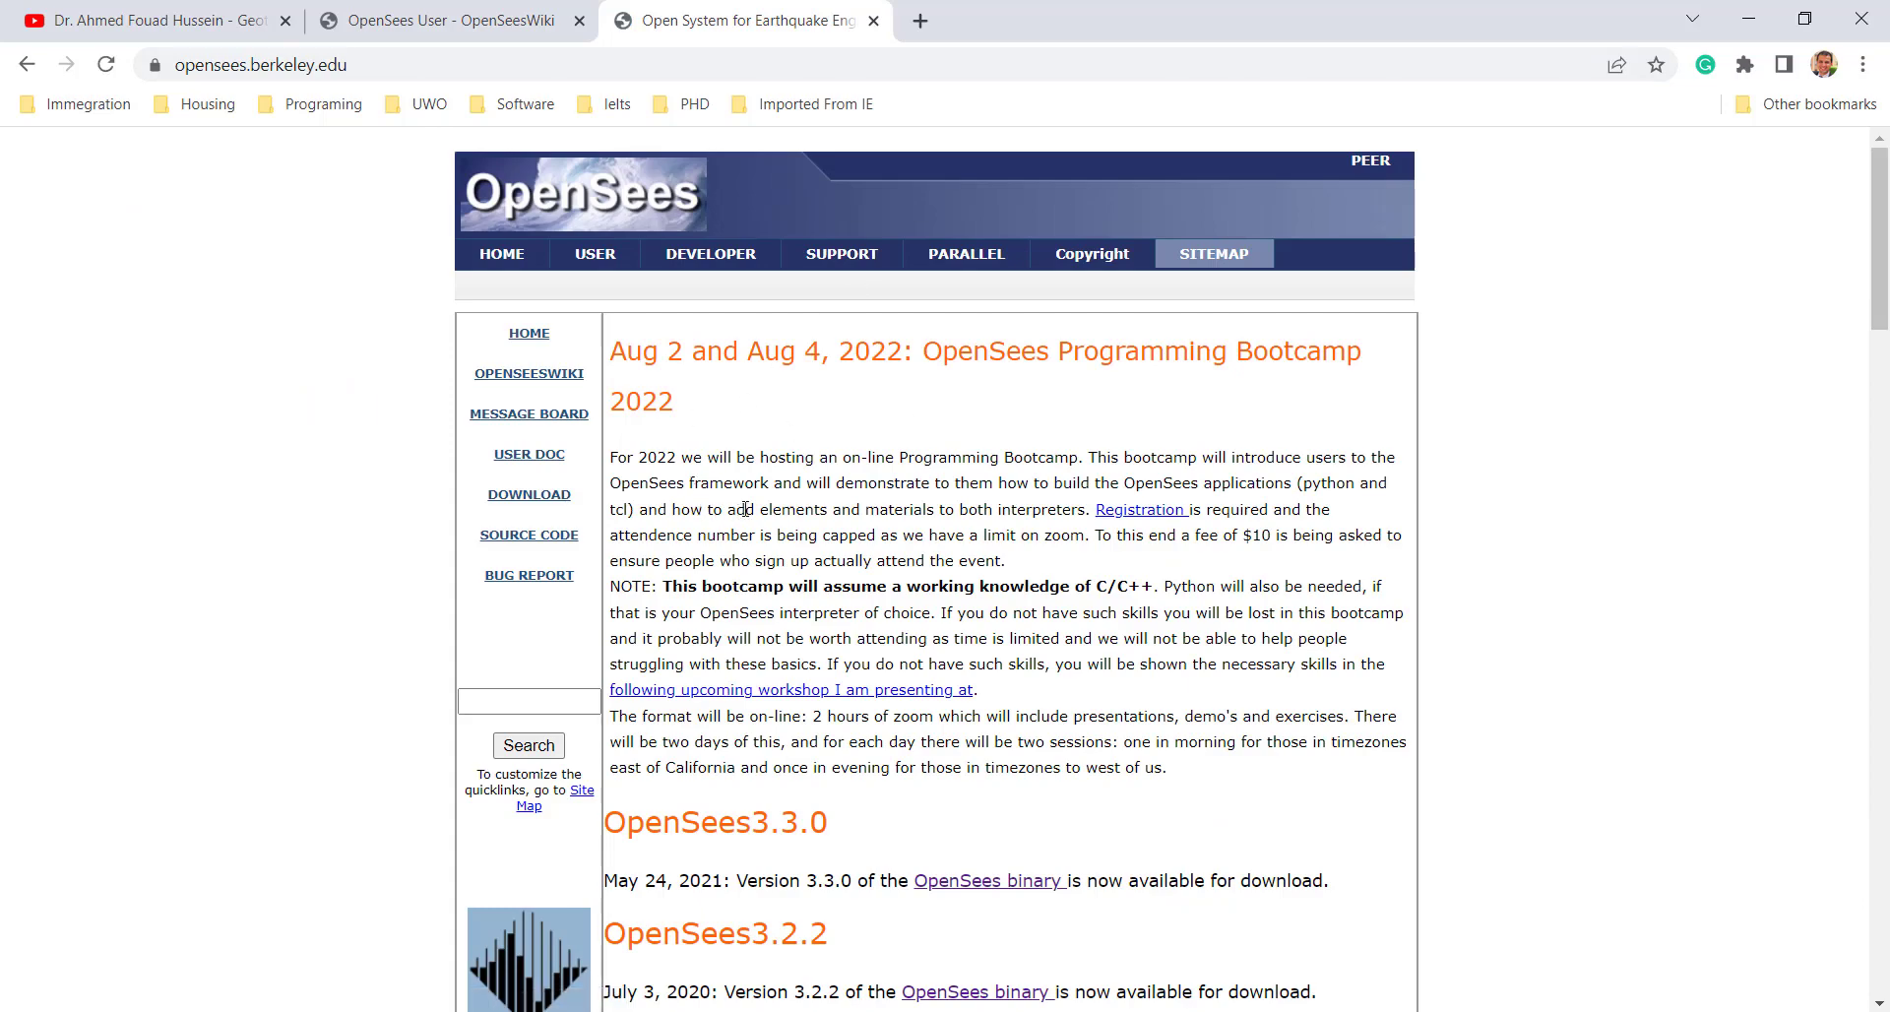
- Review the release announcements on the OpenSees home page and open the OpenSees binary link for version 3.3.0
scroll(762, 568, down, 3)
scroll(761, 568, down, 4)
scroll(762, 568, up, 7)
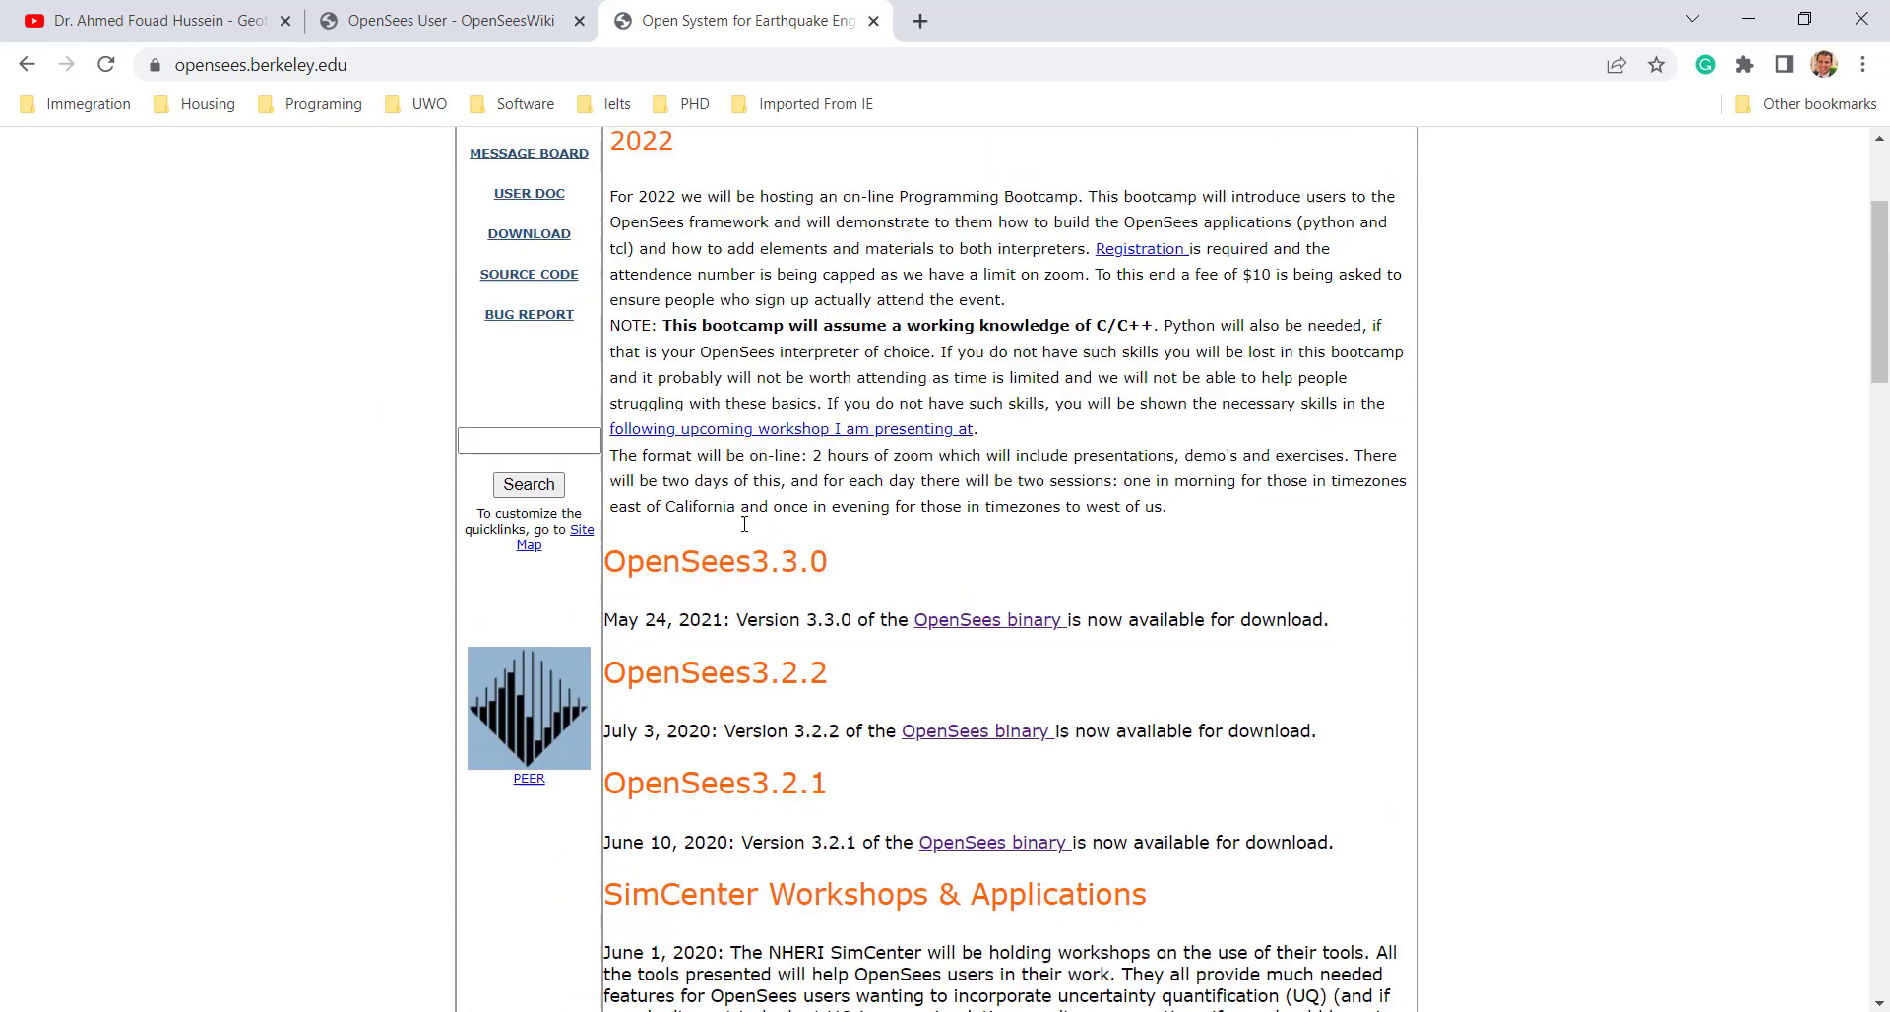
scroll(759, 532, down, 2)
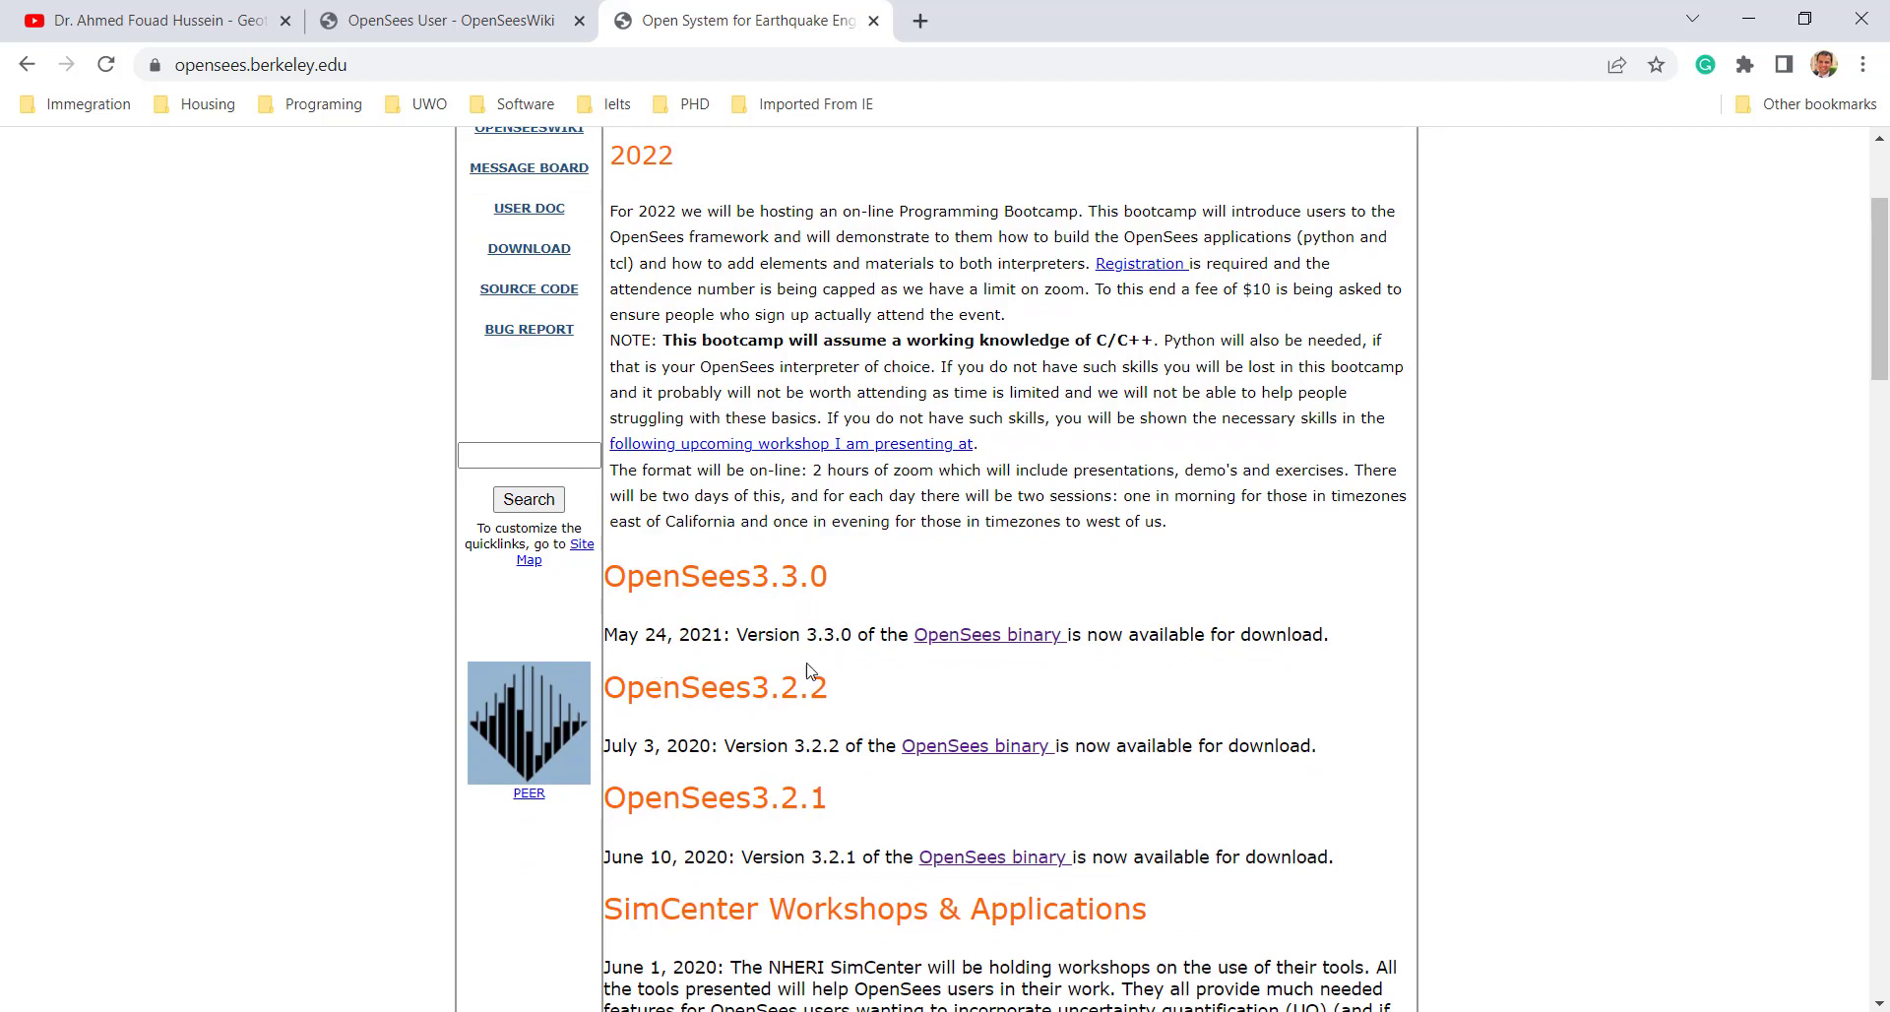
scroll(834, 645, down, 2)
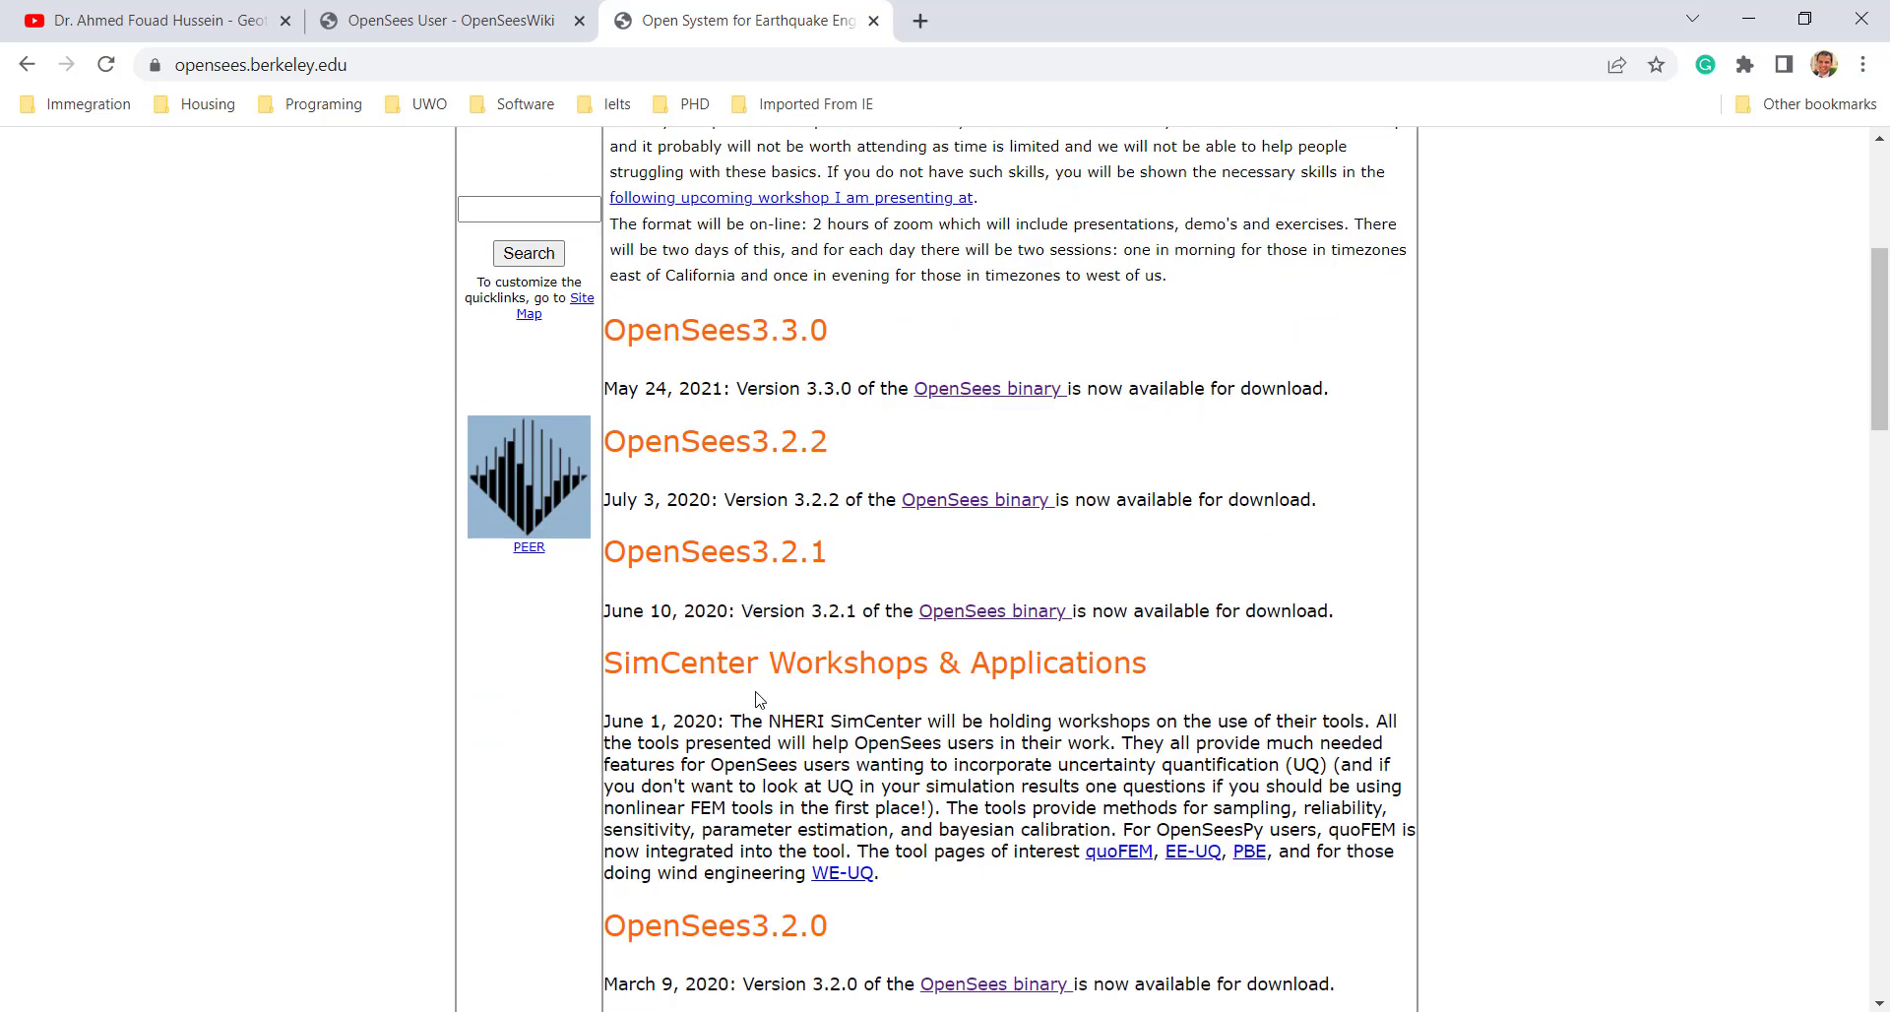
scroll(758, 713, down, 5)
scroll(759, 720, up, 7)
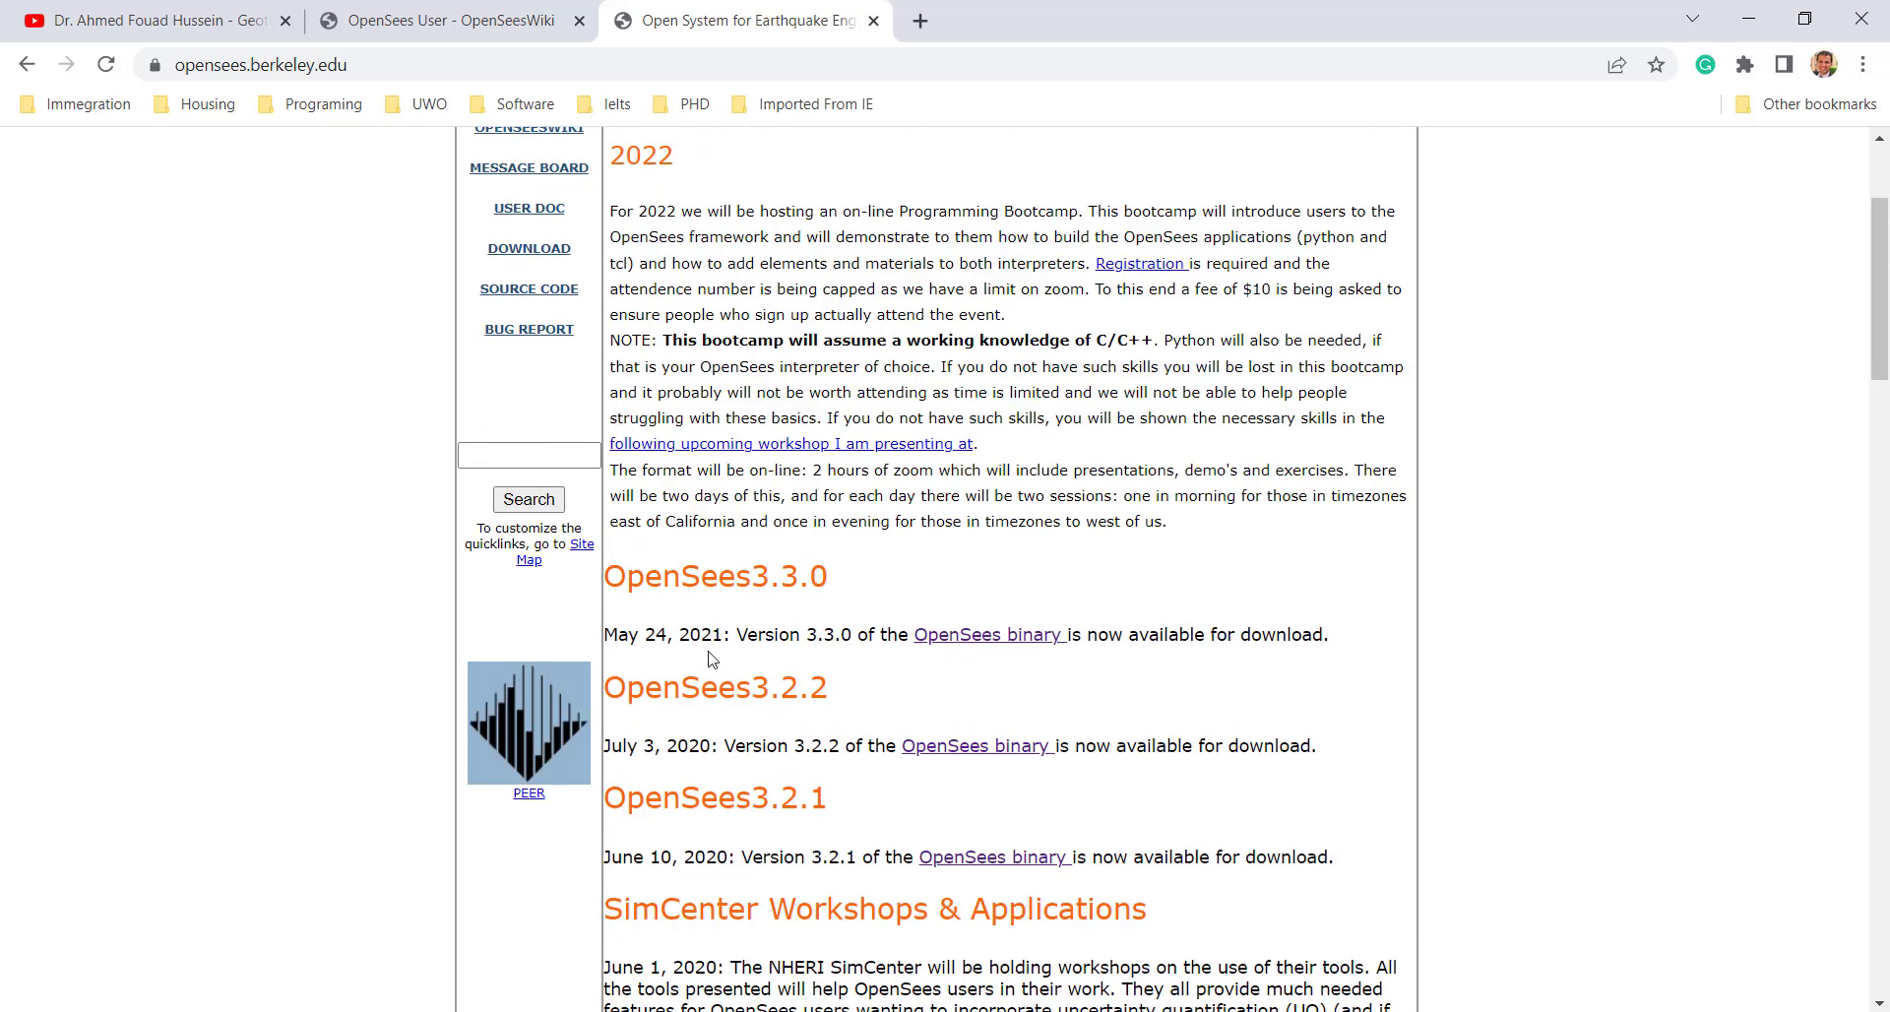
click(973, 645)
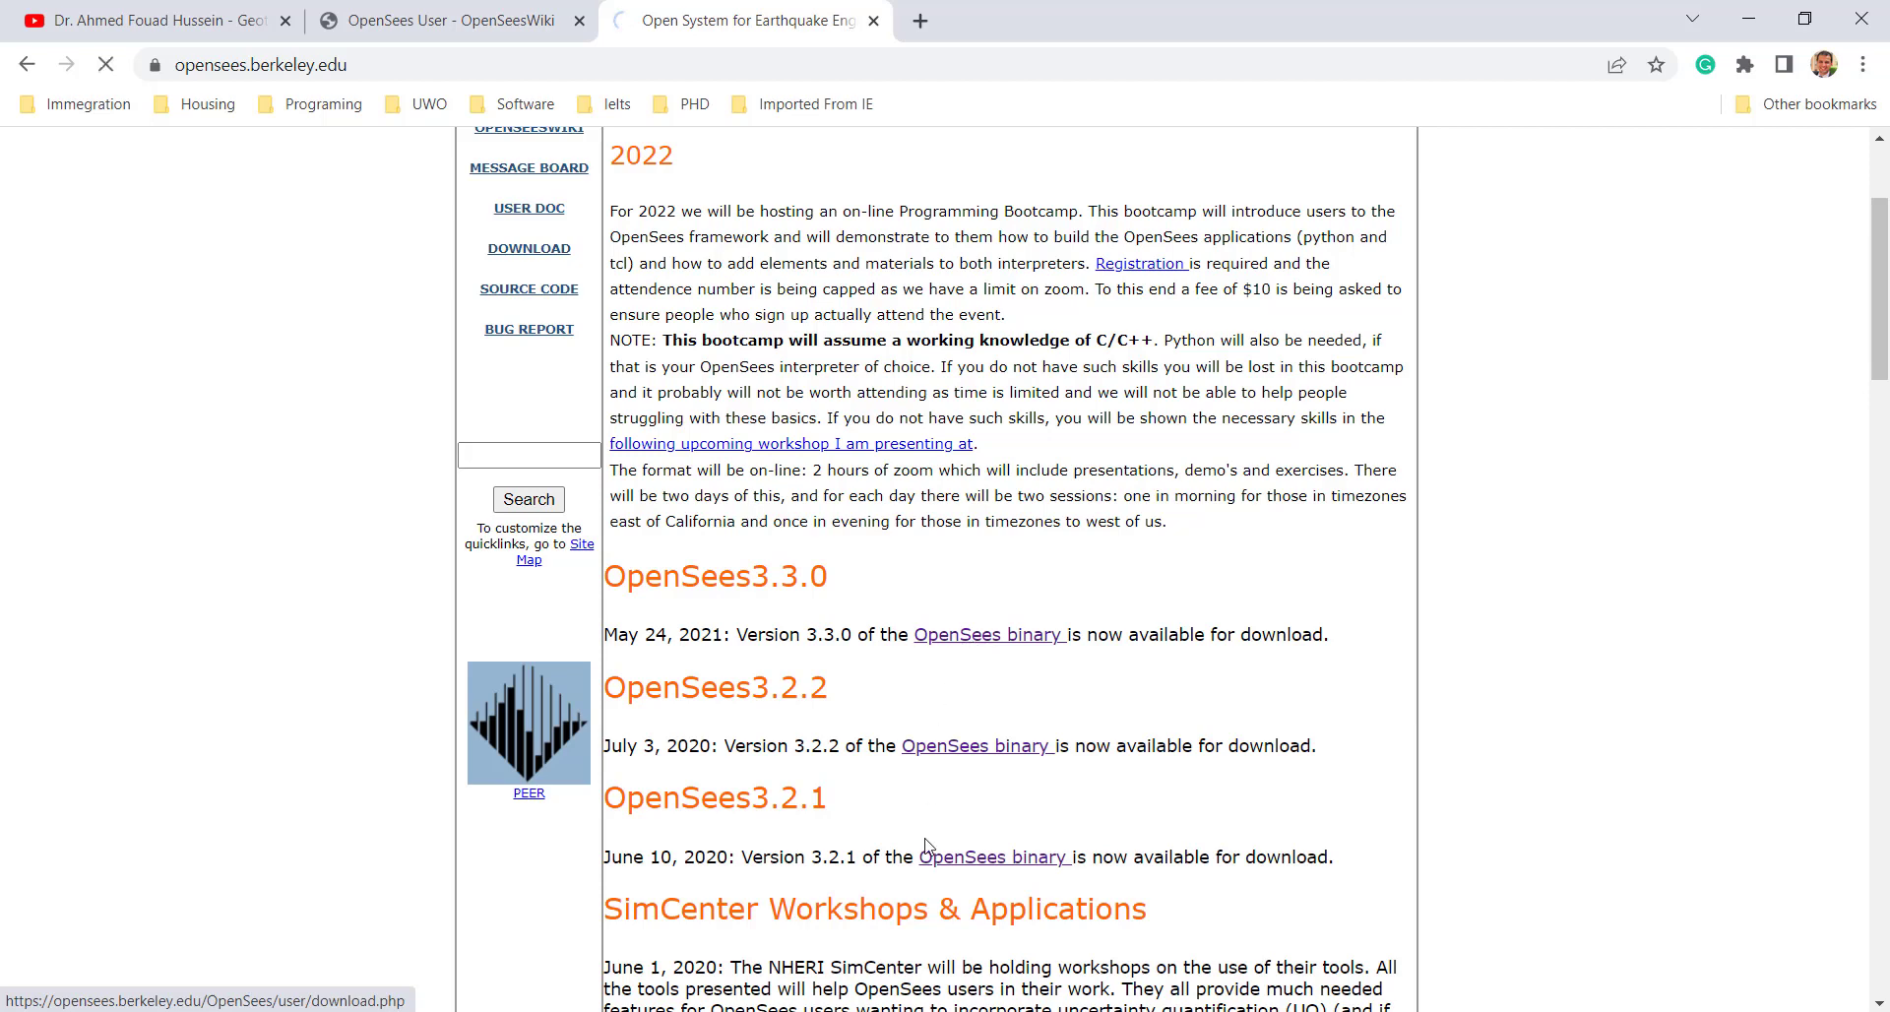
- Fill in the registered user's e-mail on the OpenSees Download page and submit it
click(876, 594)
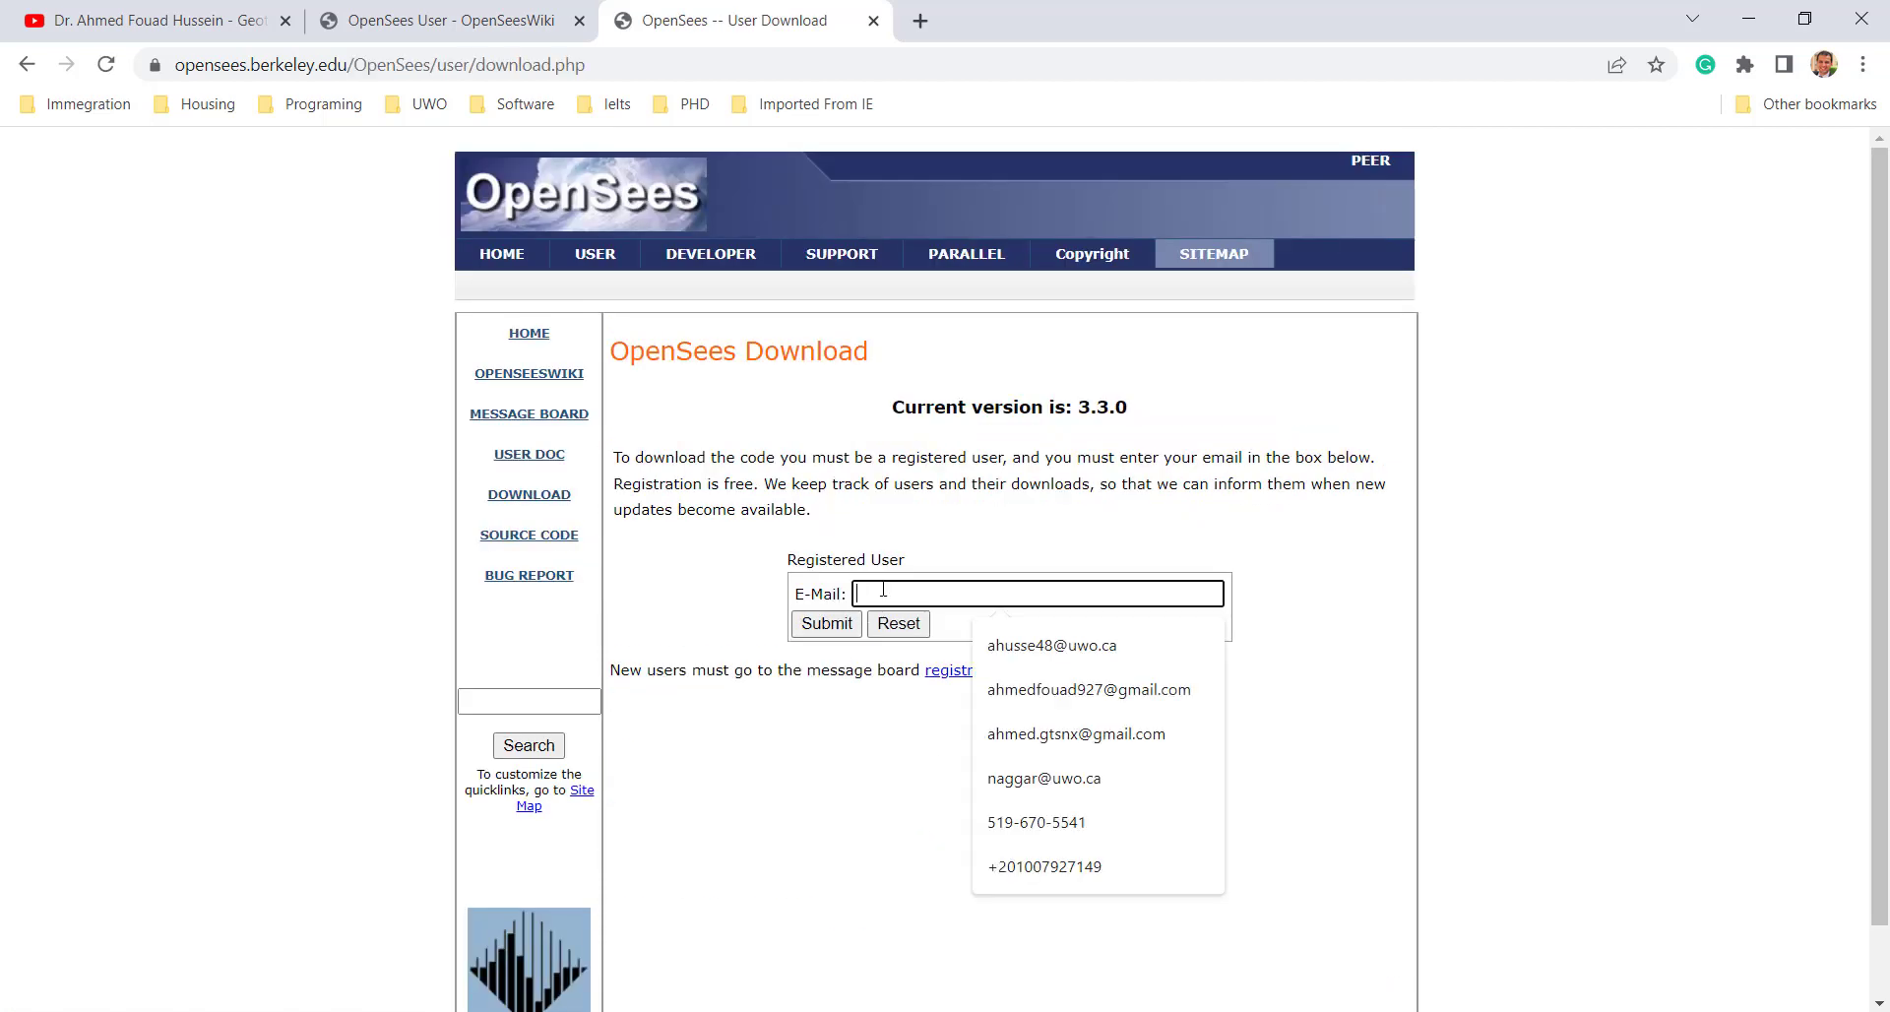
key(Down)
key(Return)
click(831, 632)
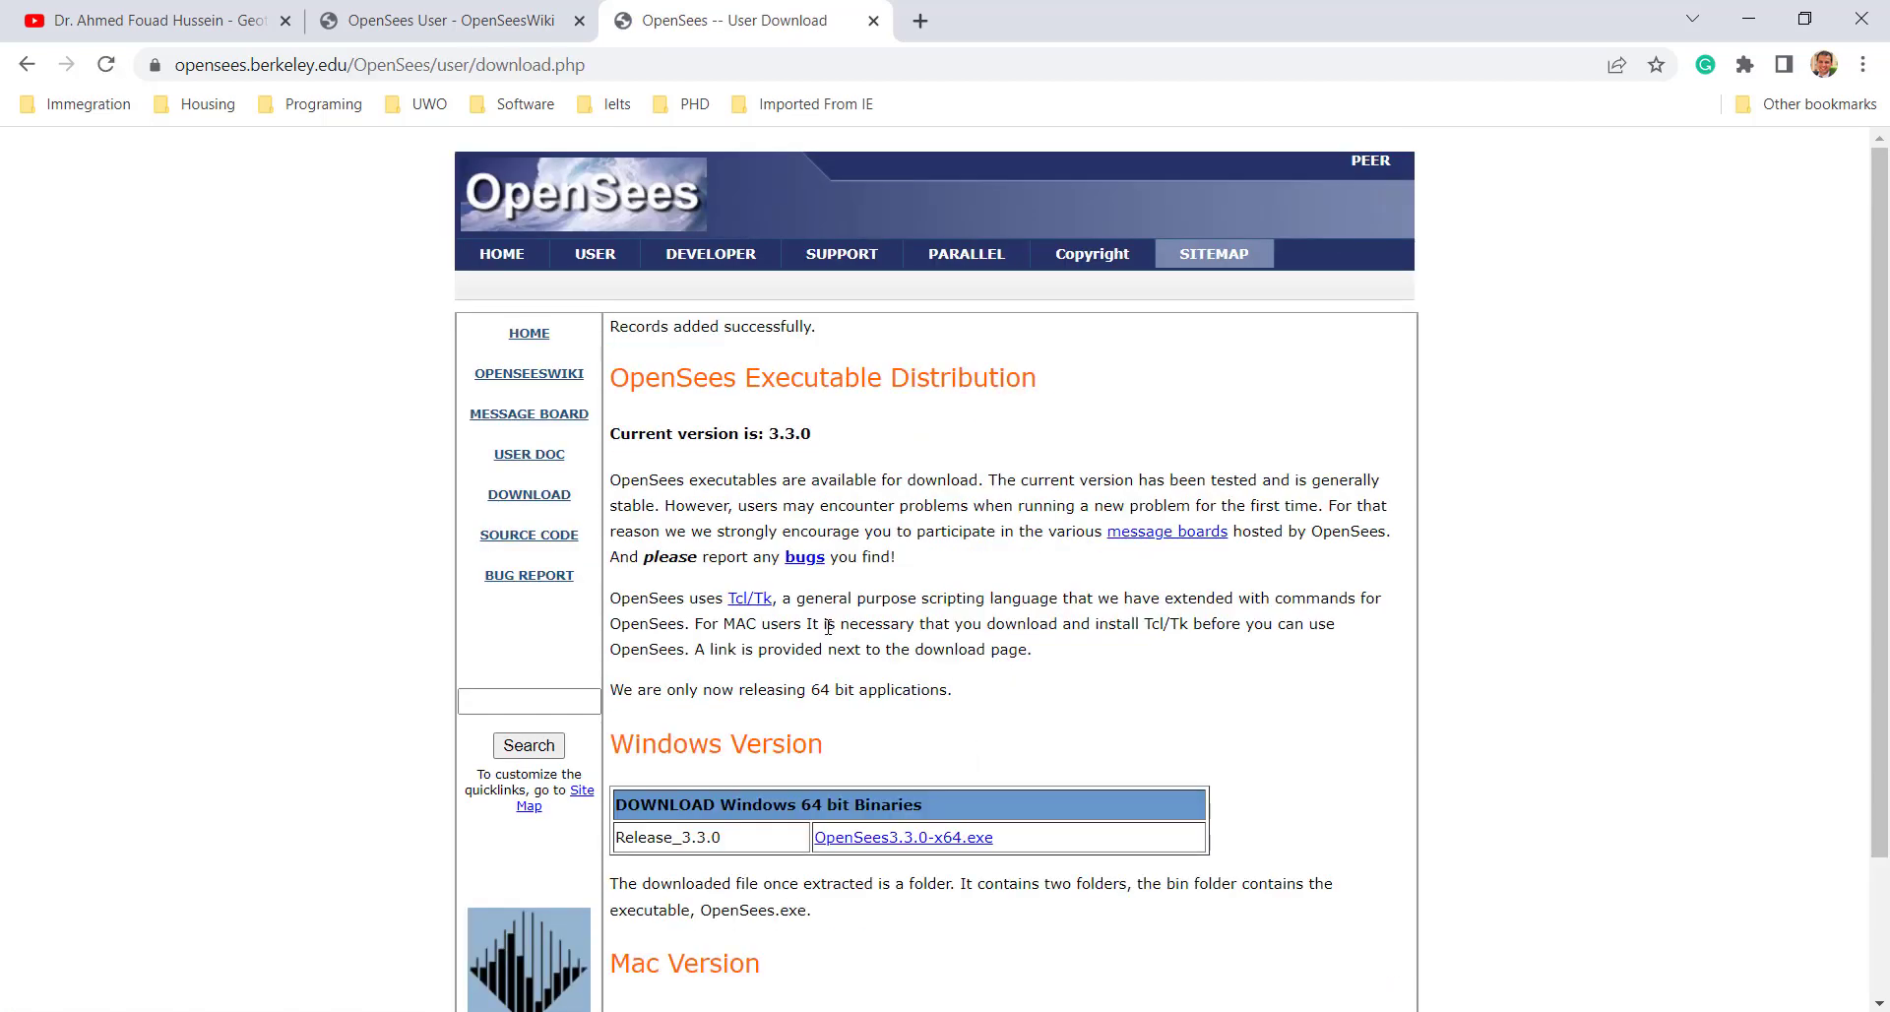
- Start the OpenSees3.3.0-x64.exe download for Windows 64 bit and choose the _Work folder on DATA (D:) as the save location
scroll(802, 686, down, 1)
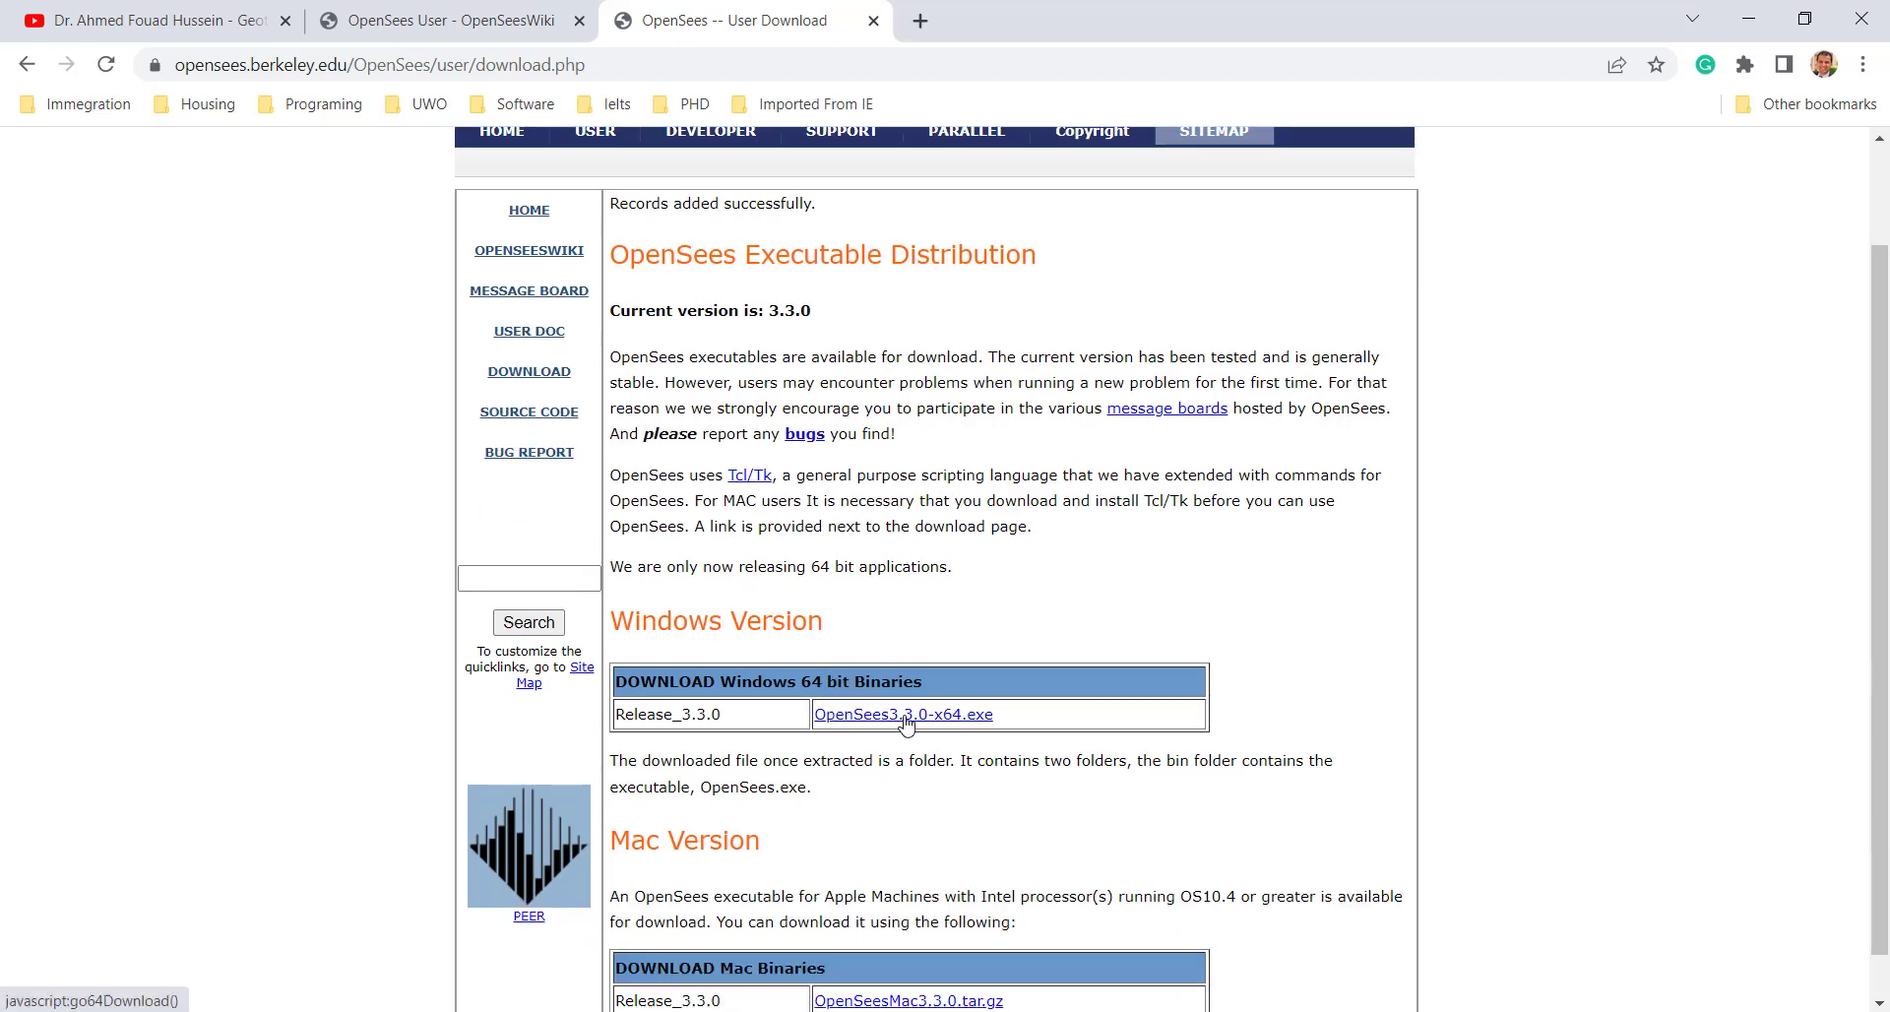
click(901, 715)
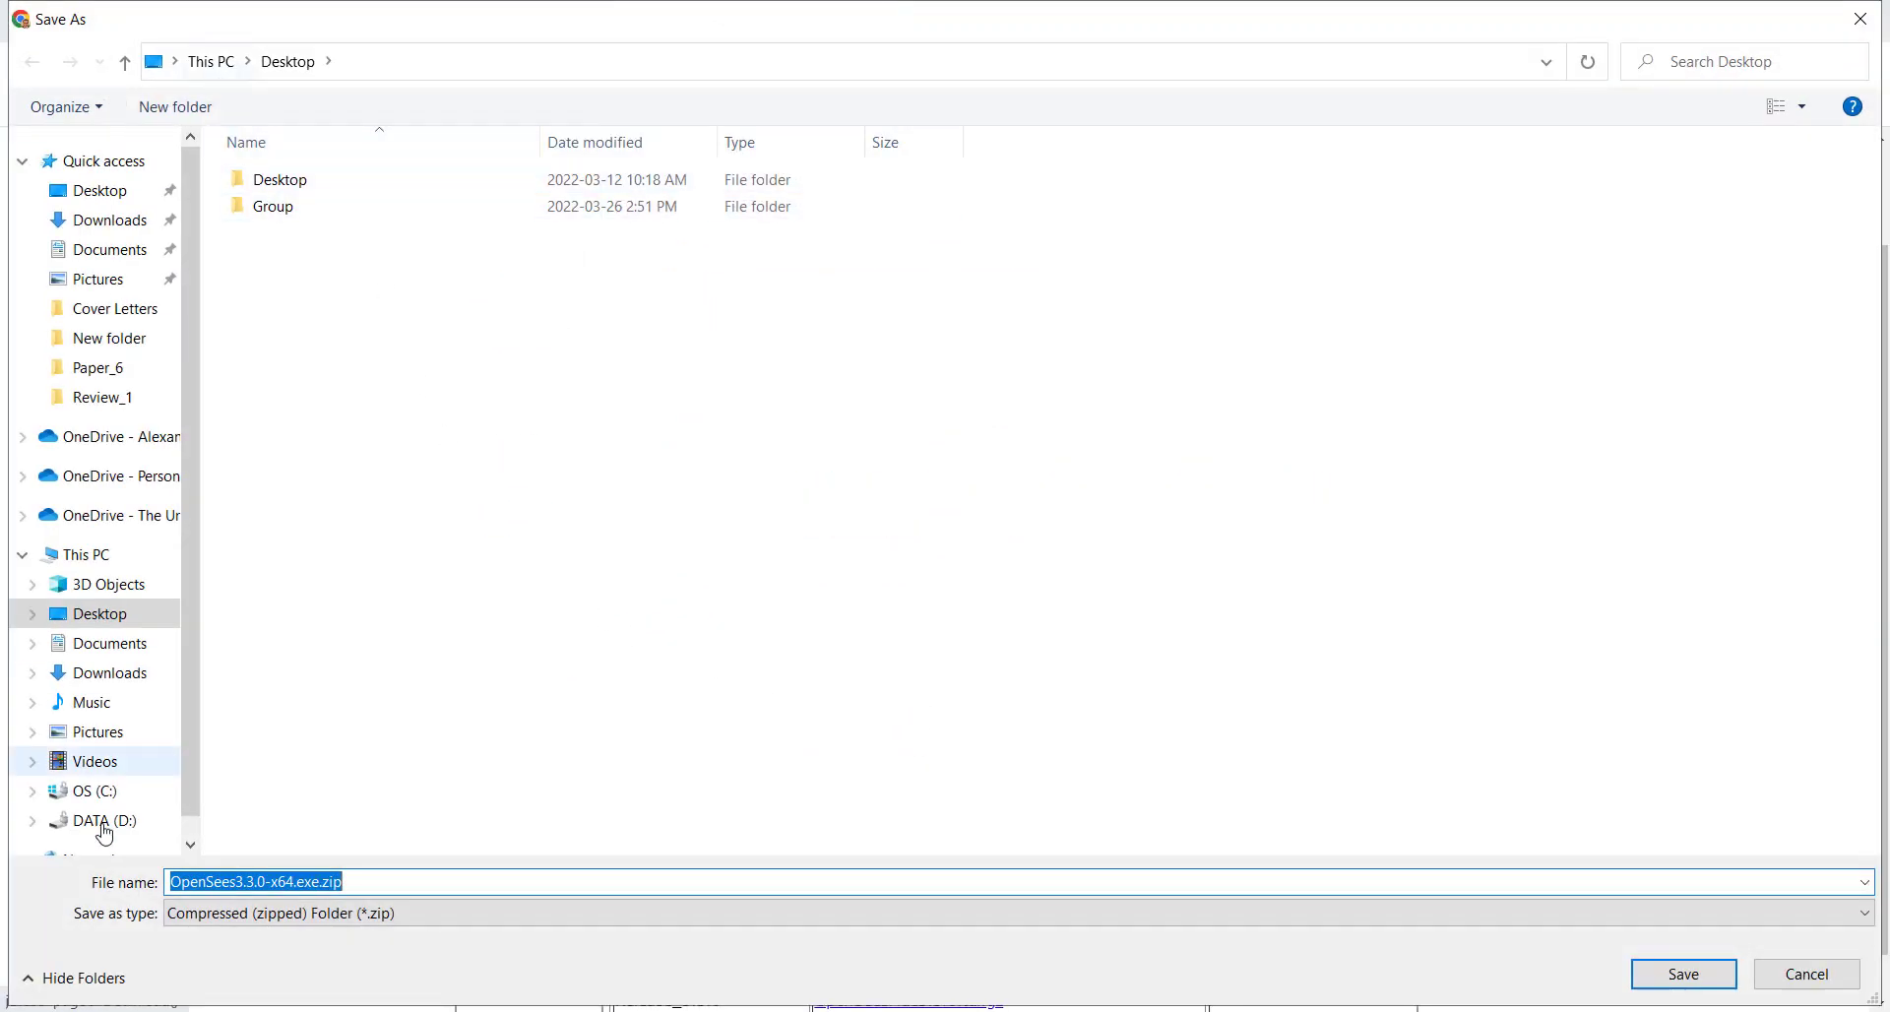
scroll(108, 835, down, 1)
click(104, 782)
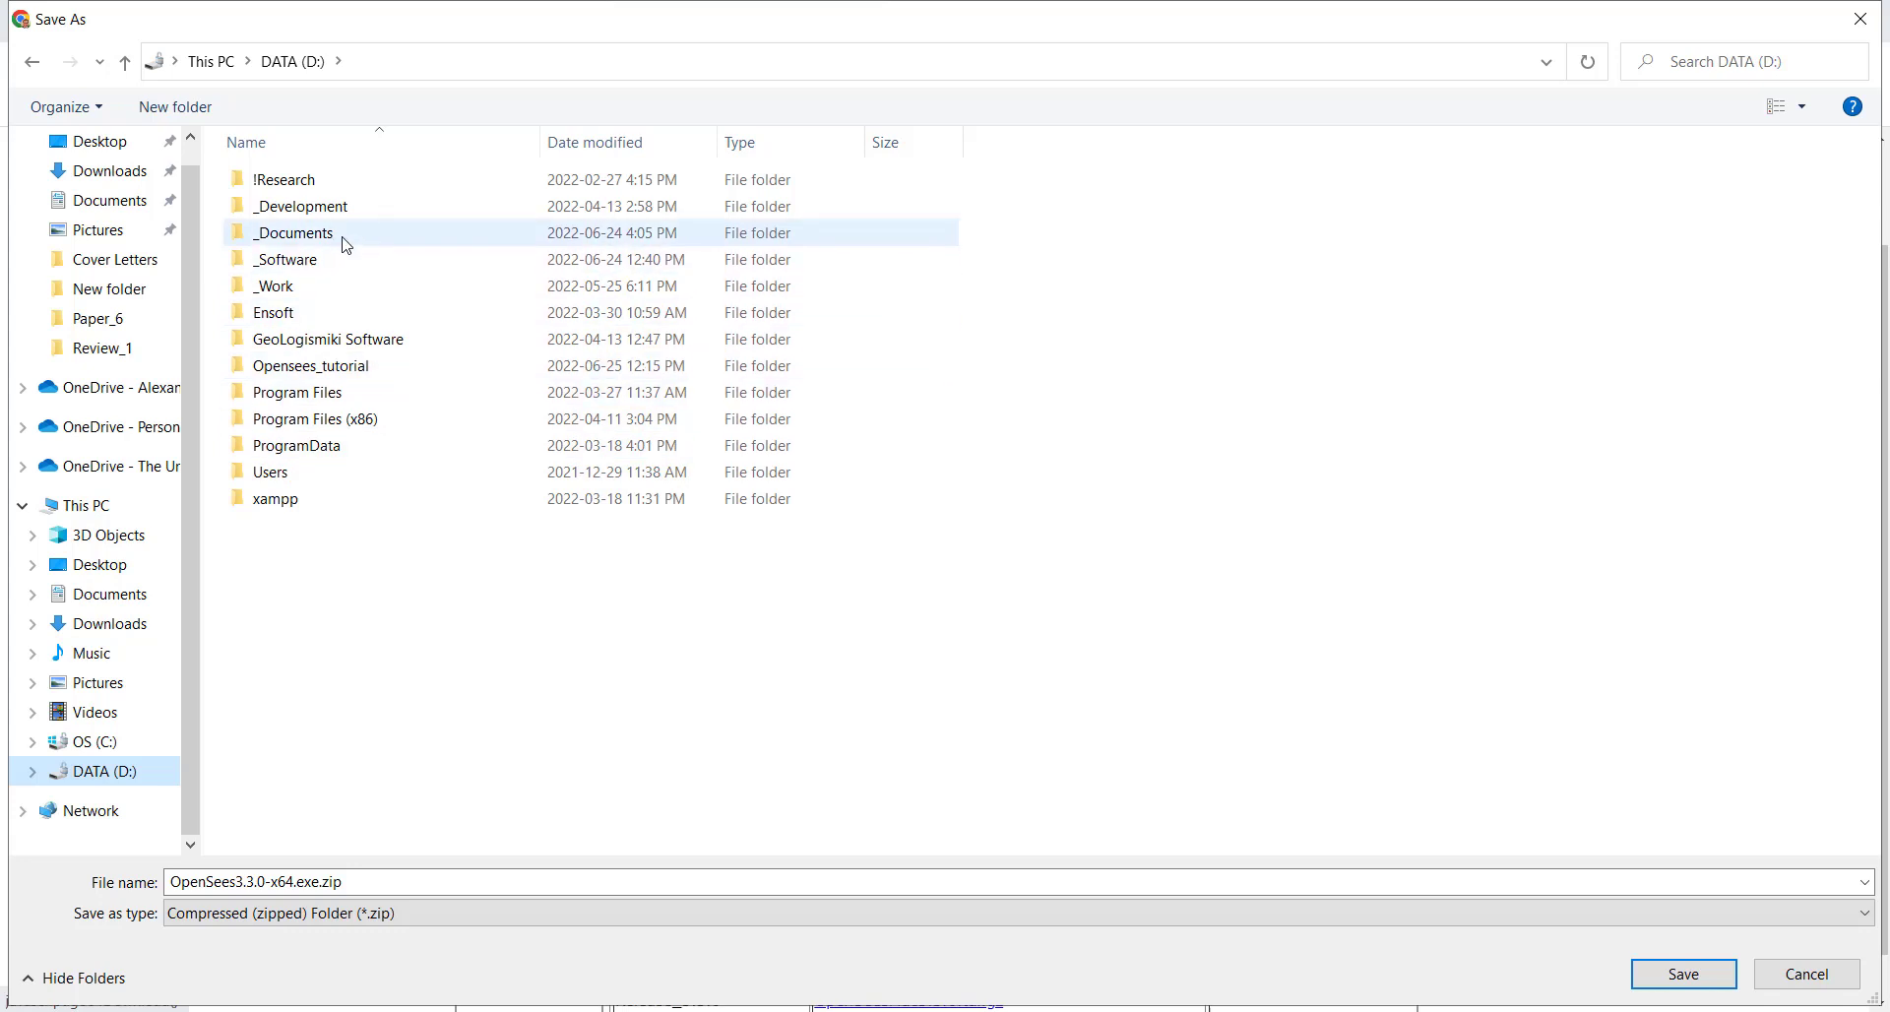
double_click(324, 191)
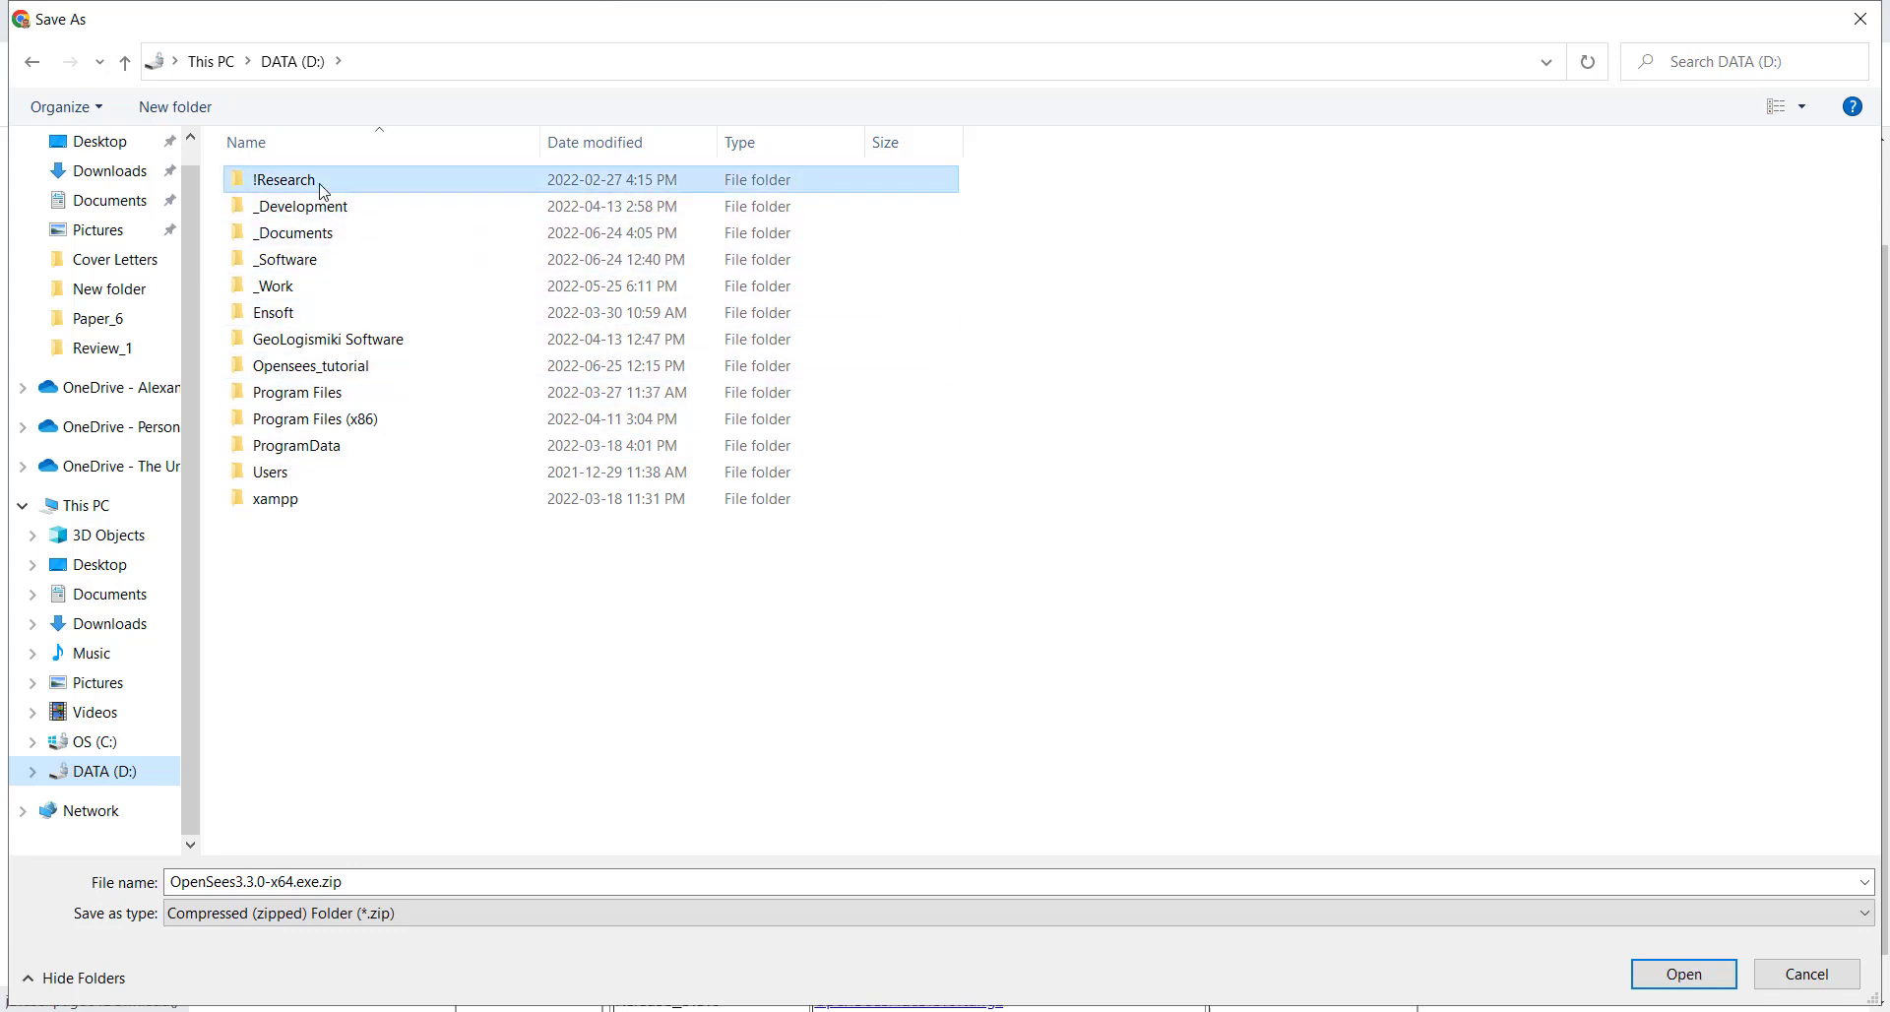
click(295, 61)
double_click(275, 286)
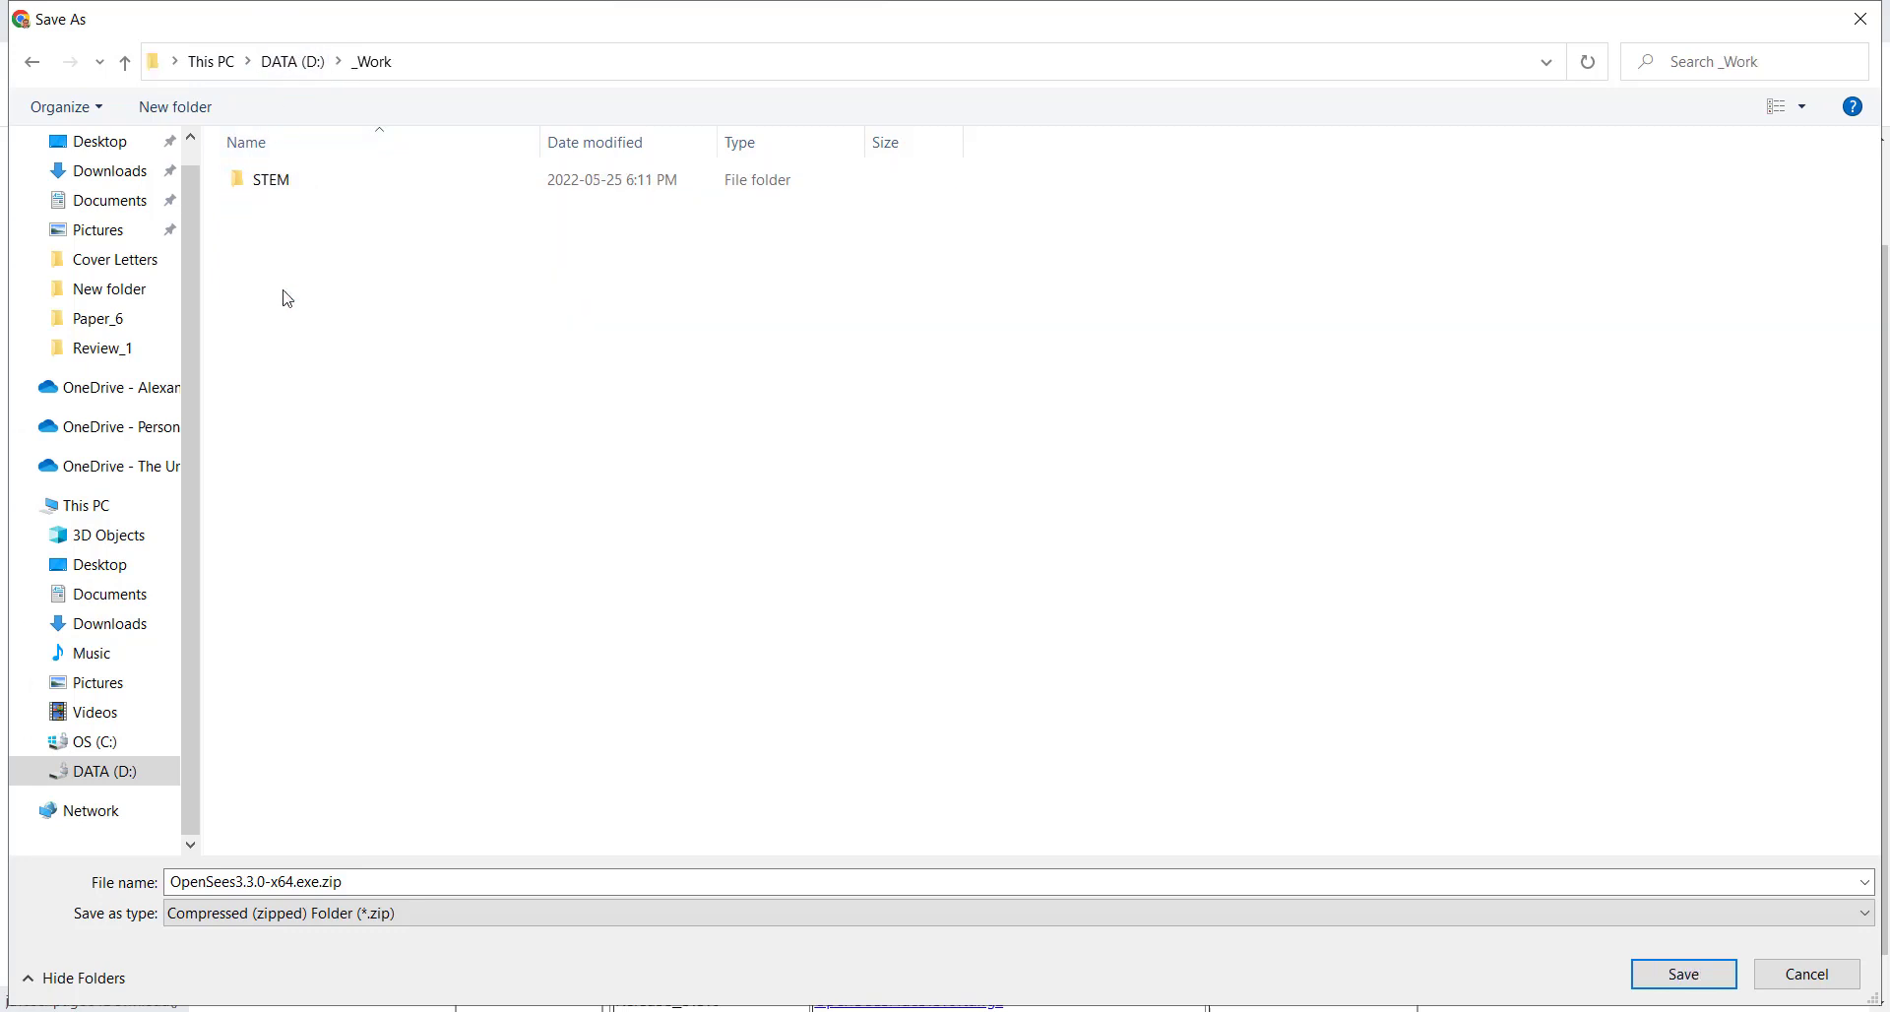
- Create a folder named Opensees inside _Work and save OpenSees3.3.0-x64.exe.zip in it
right_click(308, 701)
mouse_move(238, 626)
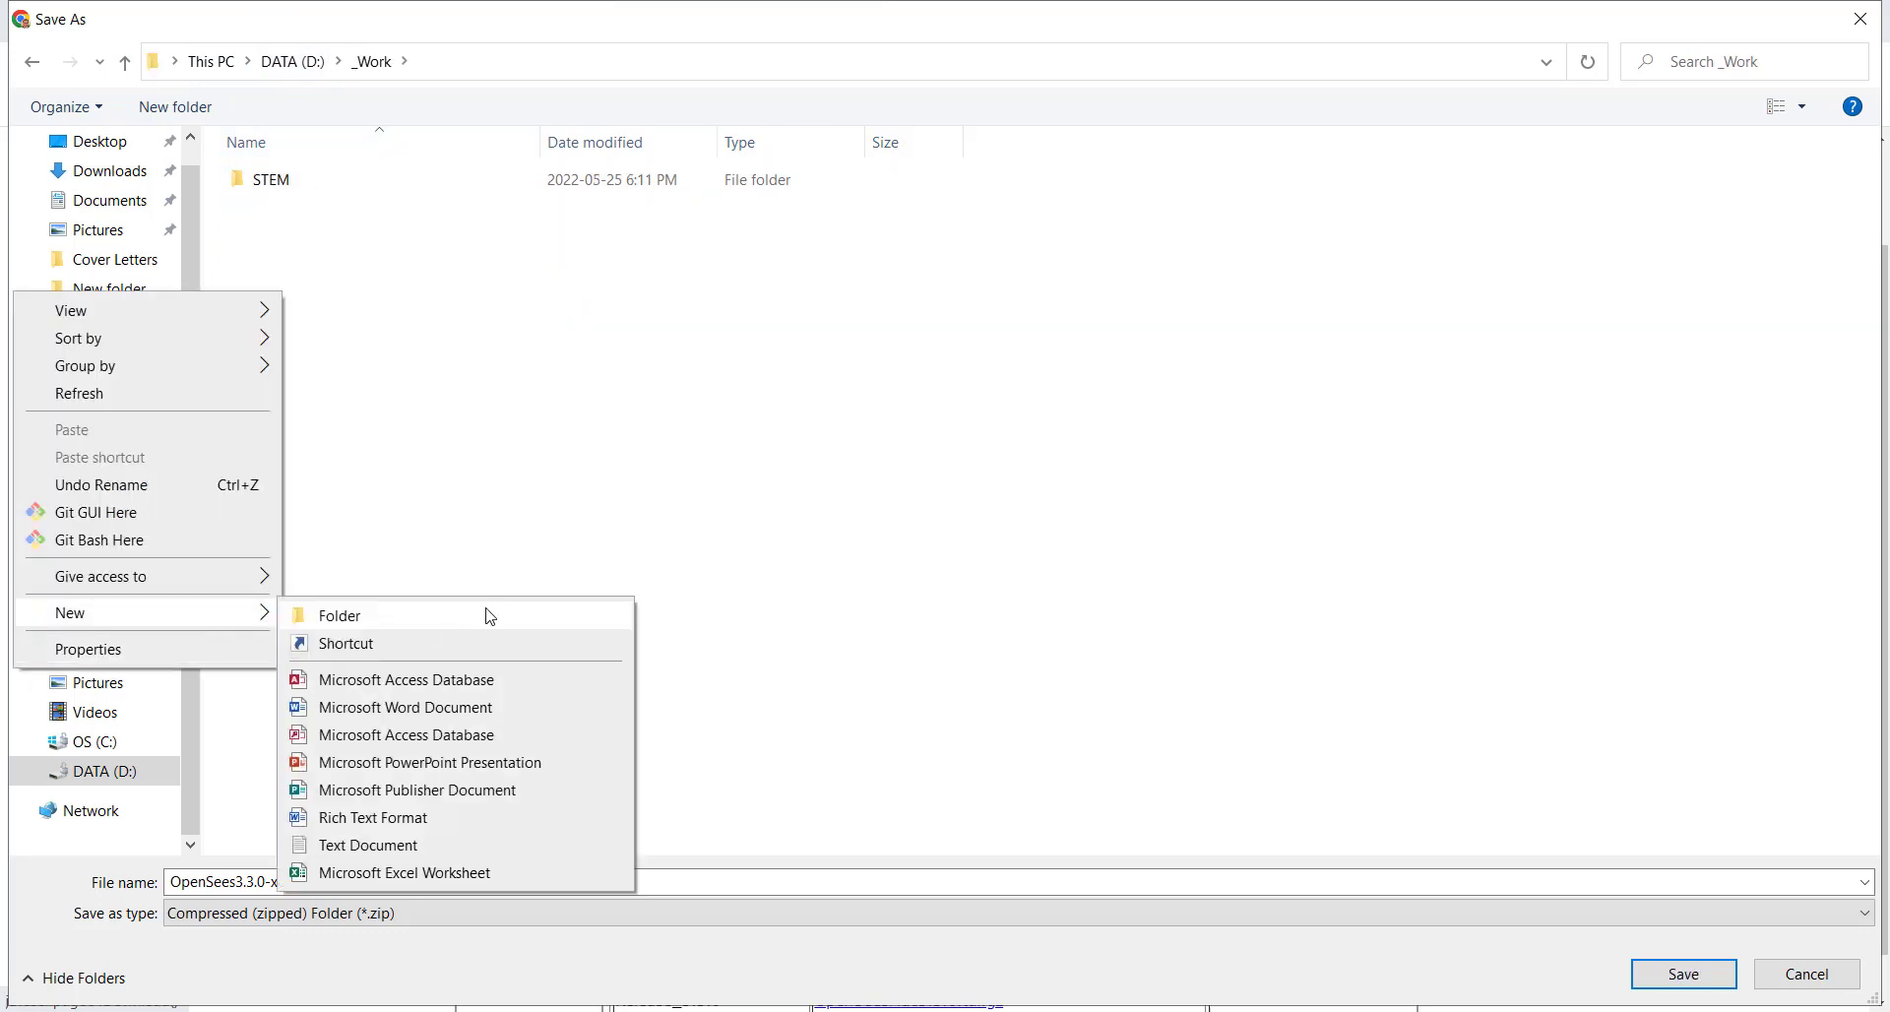
click(600, 615)
text(Opensees)
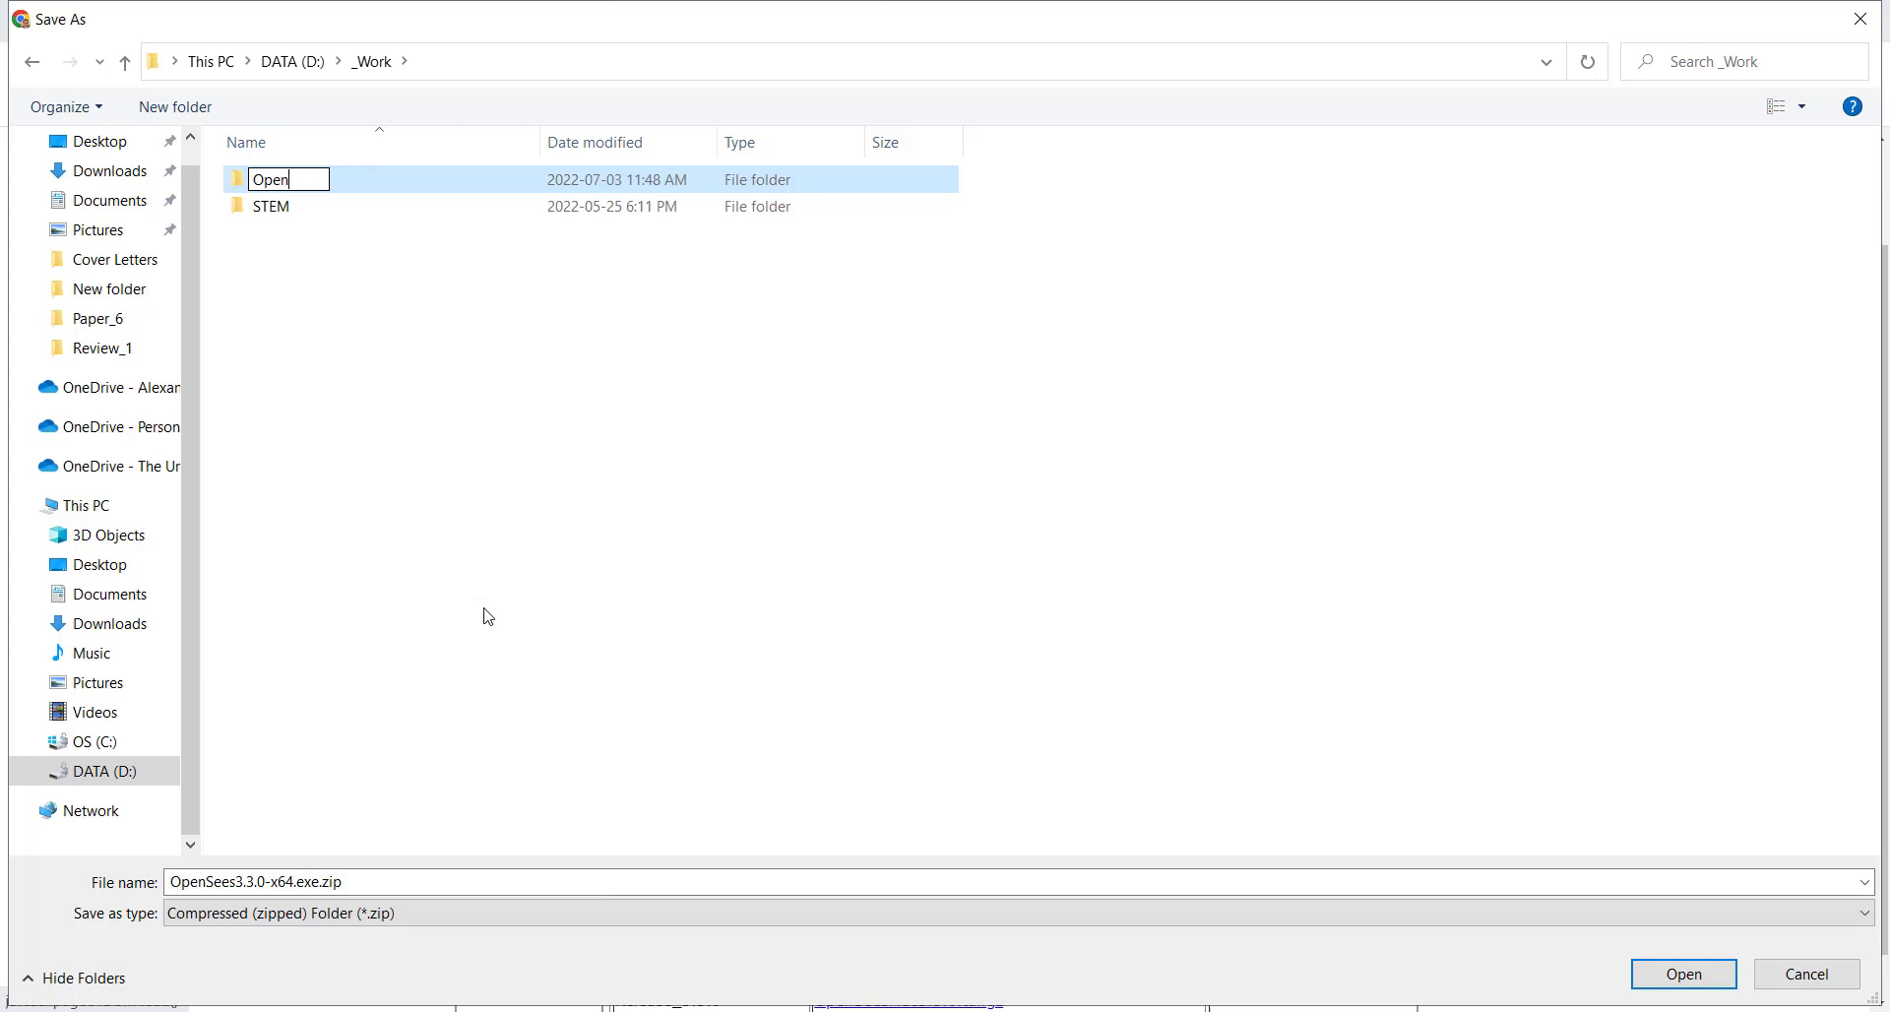
key(Return)
key(Return)
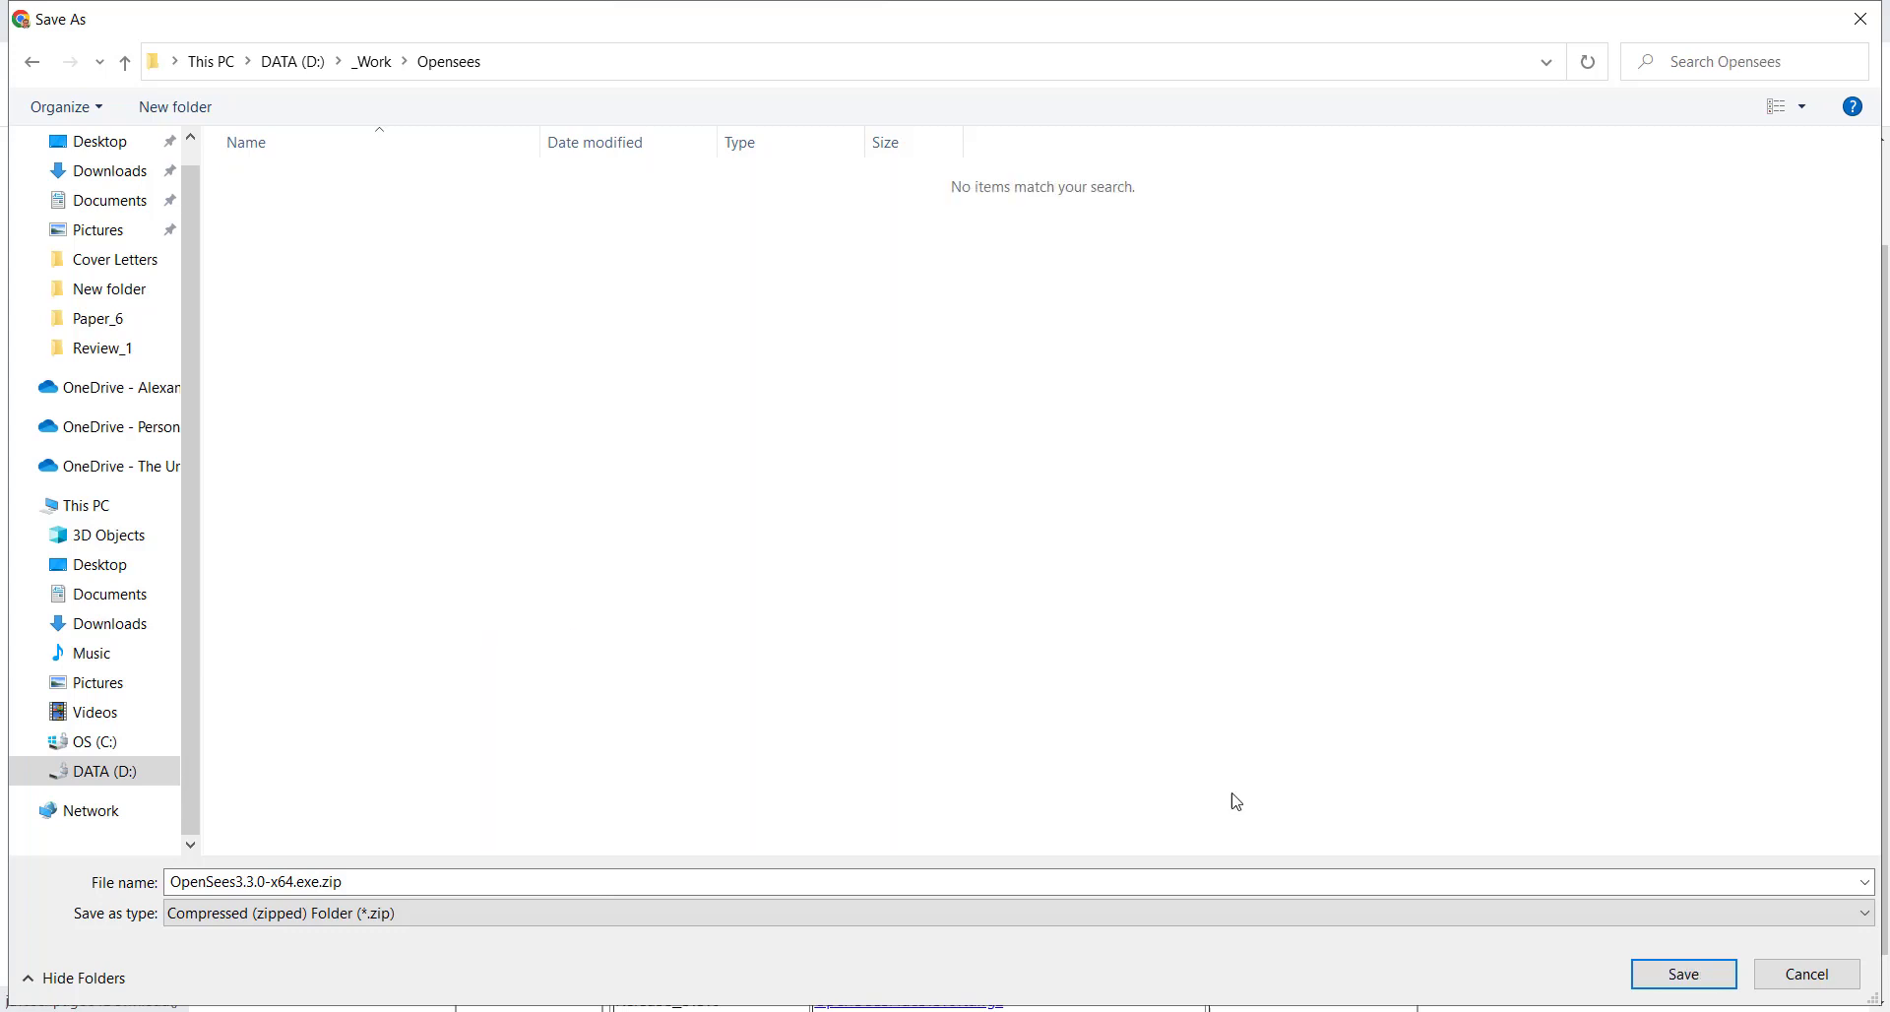
click(1717, 979)
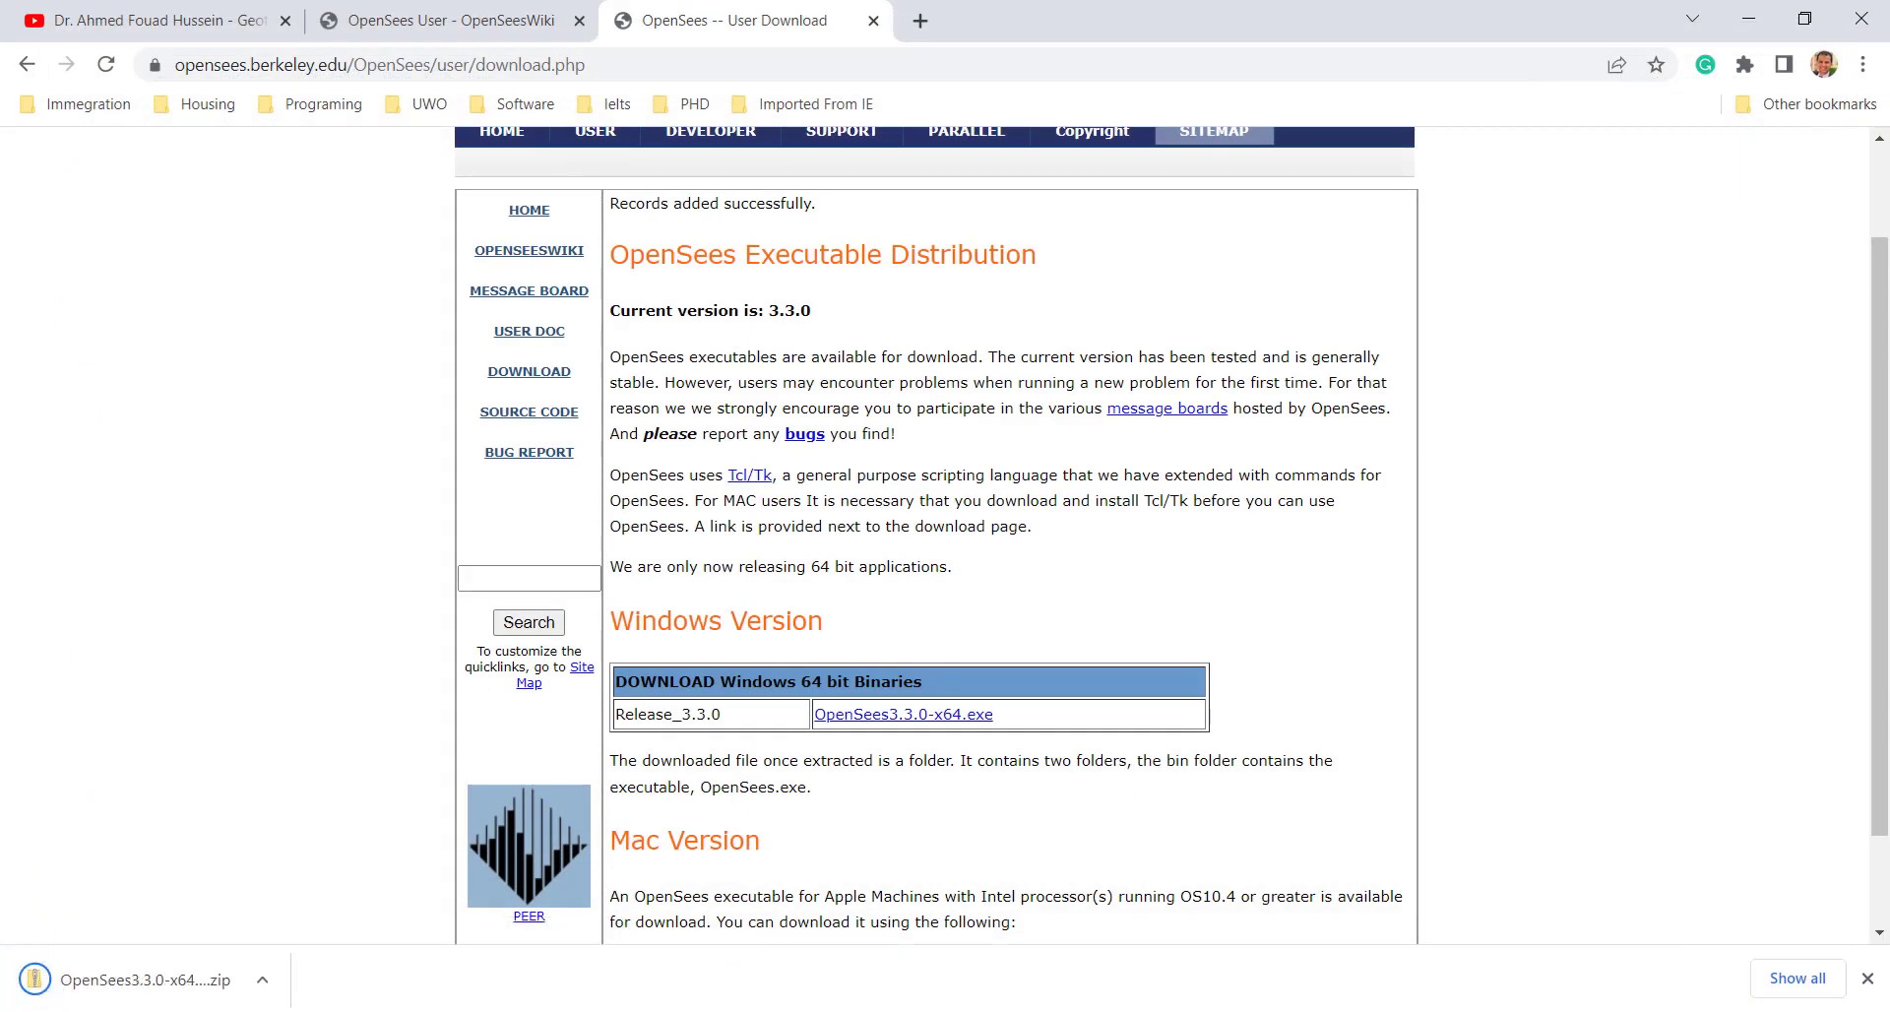
- Show the downloaded zip in its folder and extract it with 7-Zip to the "OpenSees3.3.0-x64.exe\" subfolder
click(264, 980)
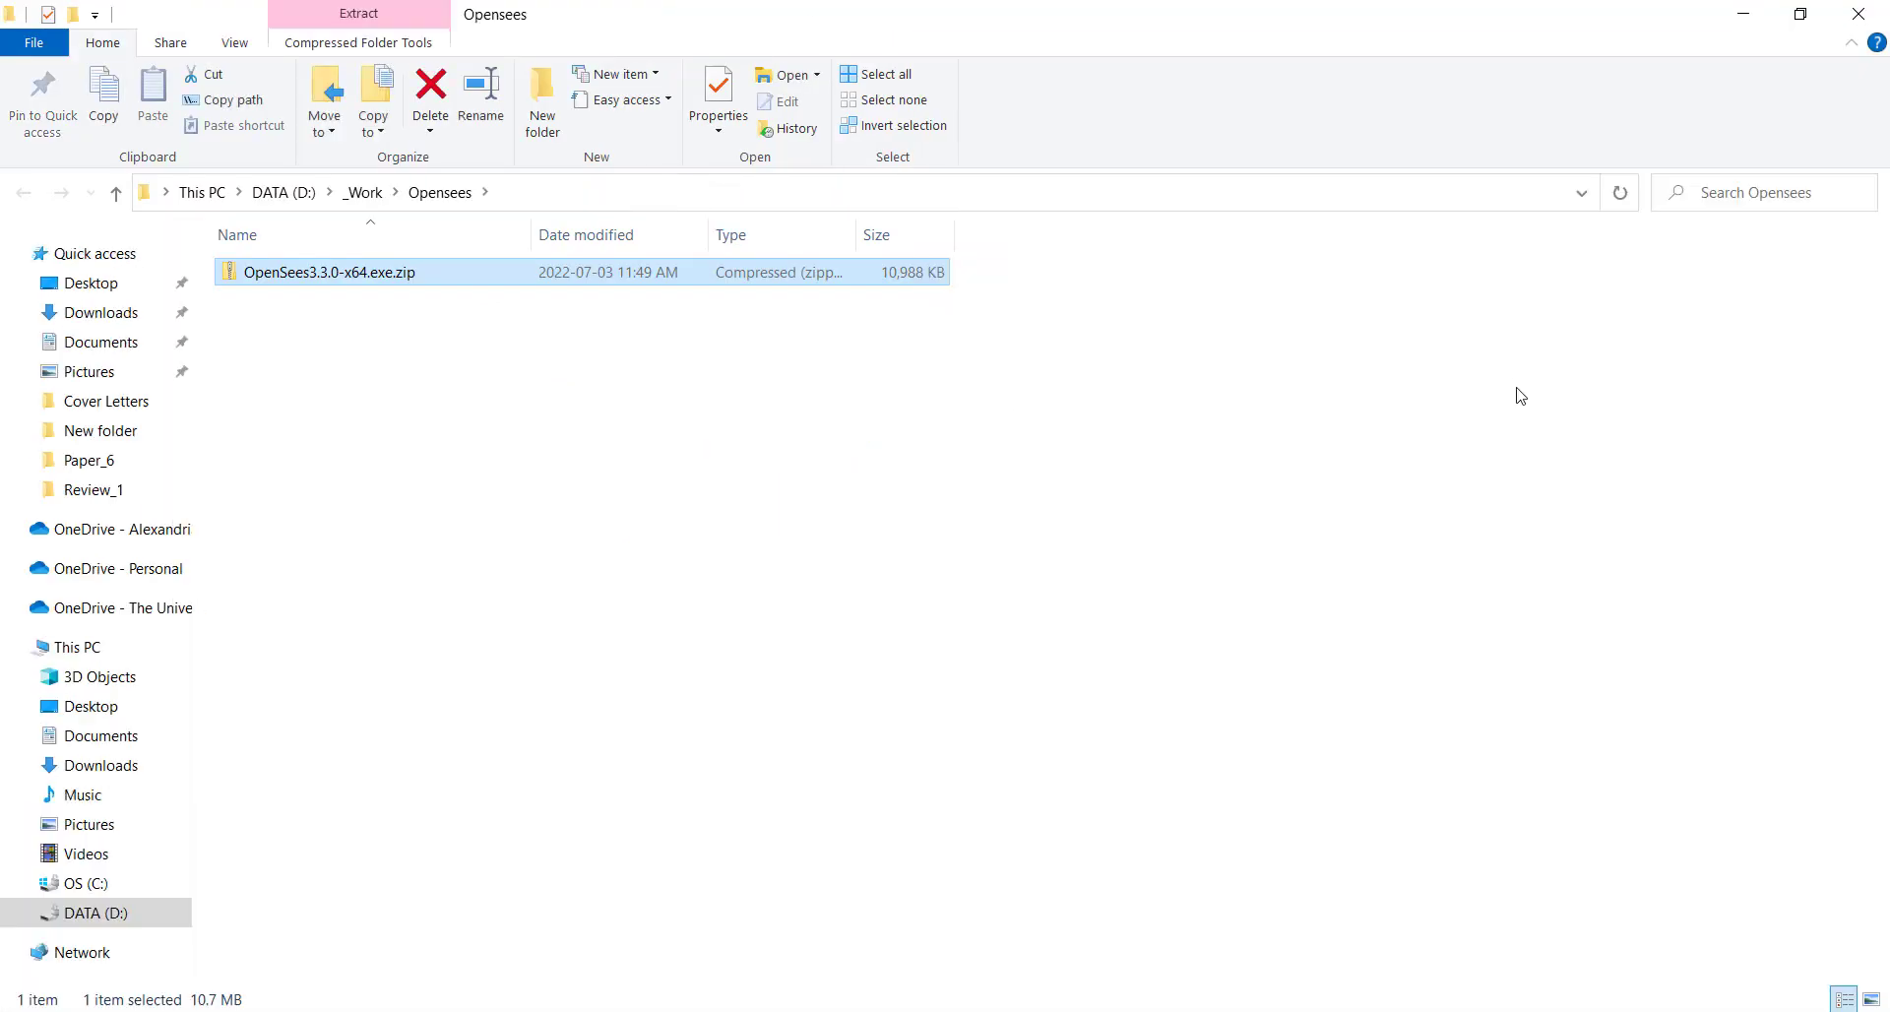
right_click(236, 287)
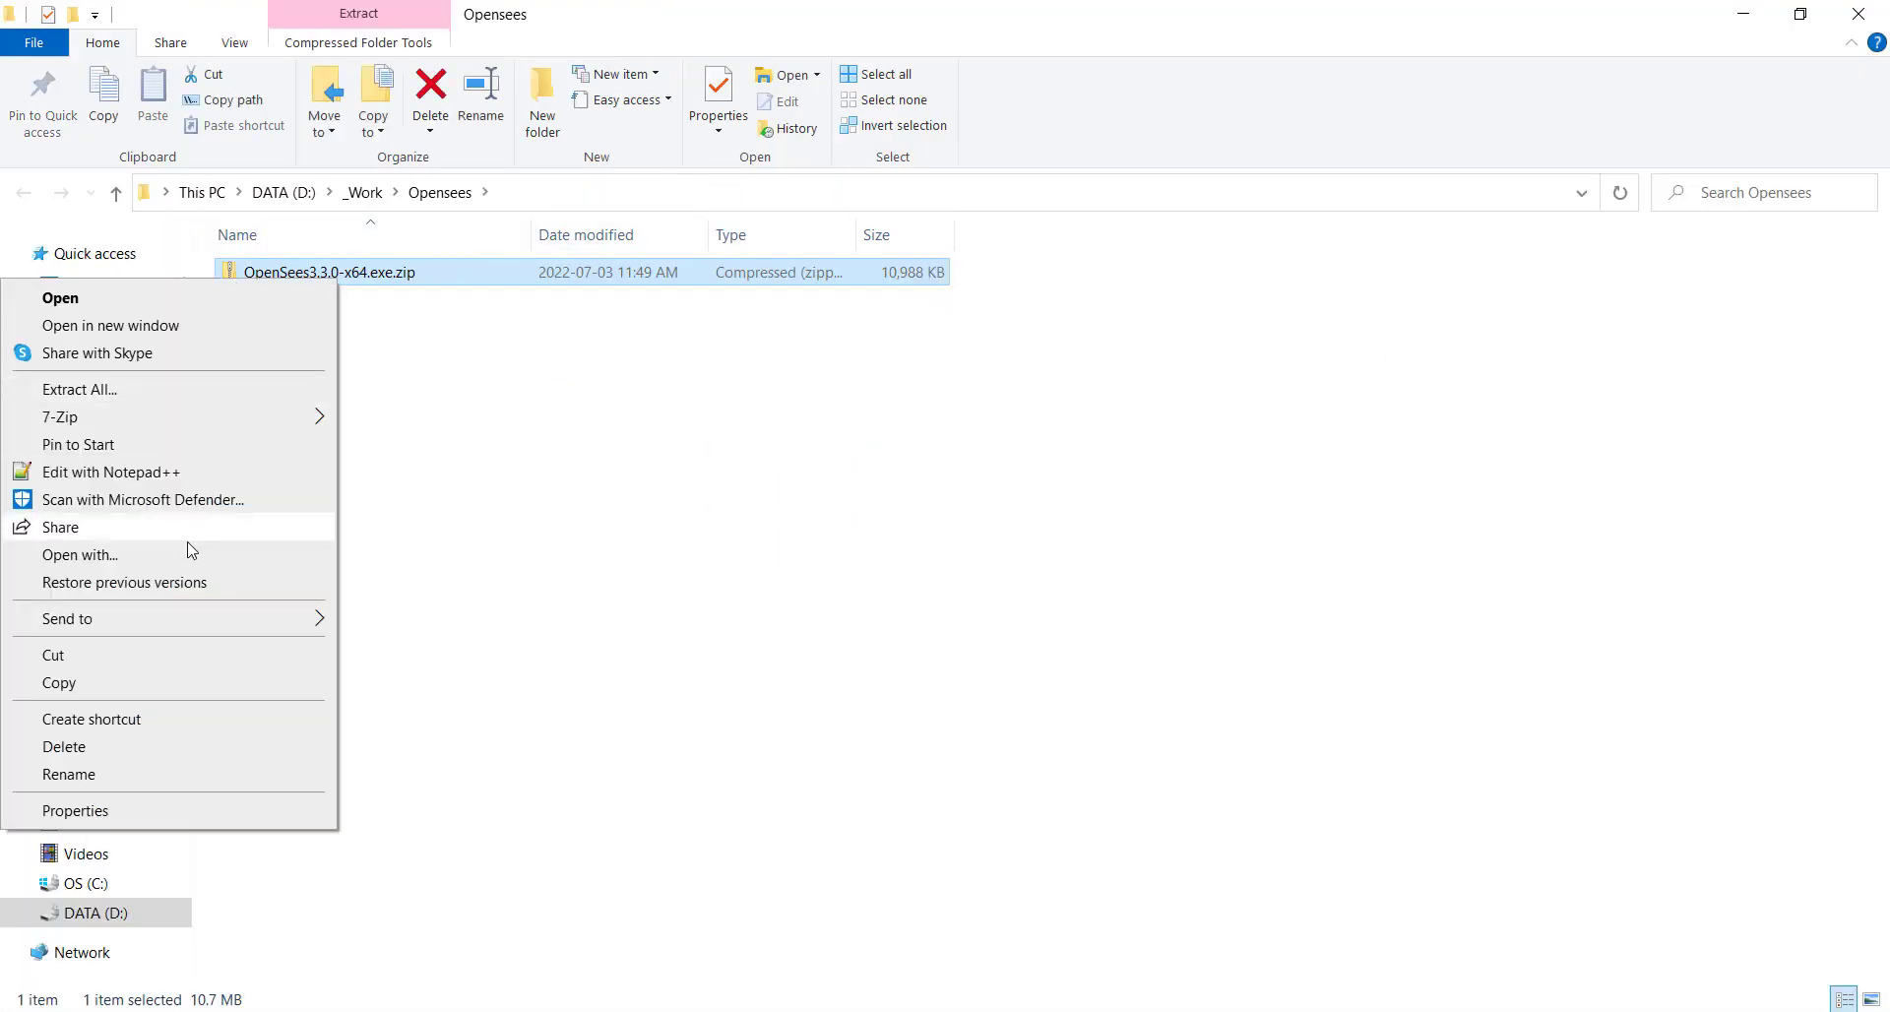
mouse_move(113, 429)
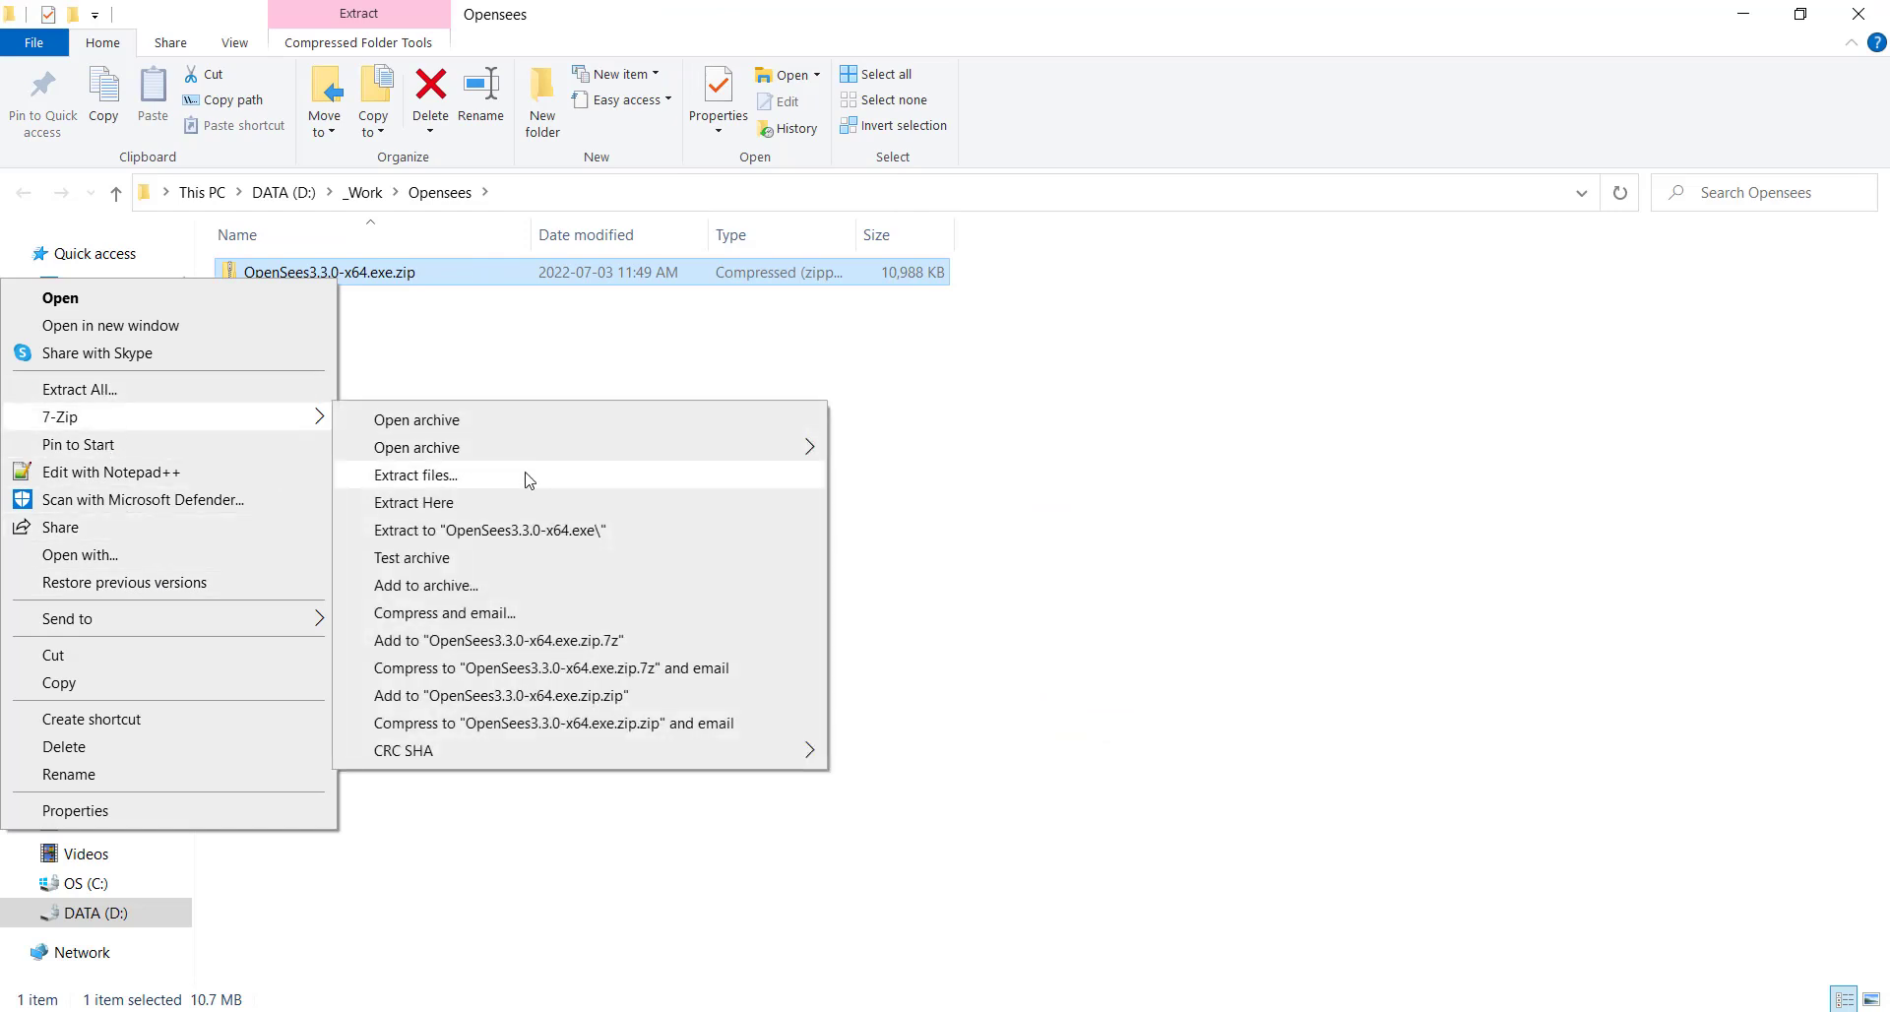
click(506, 538)
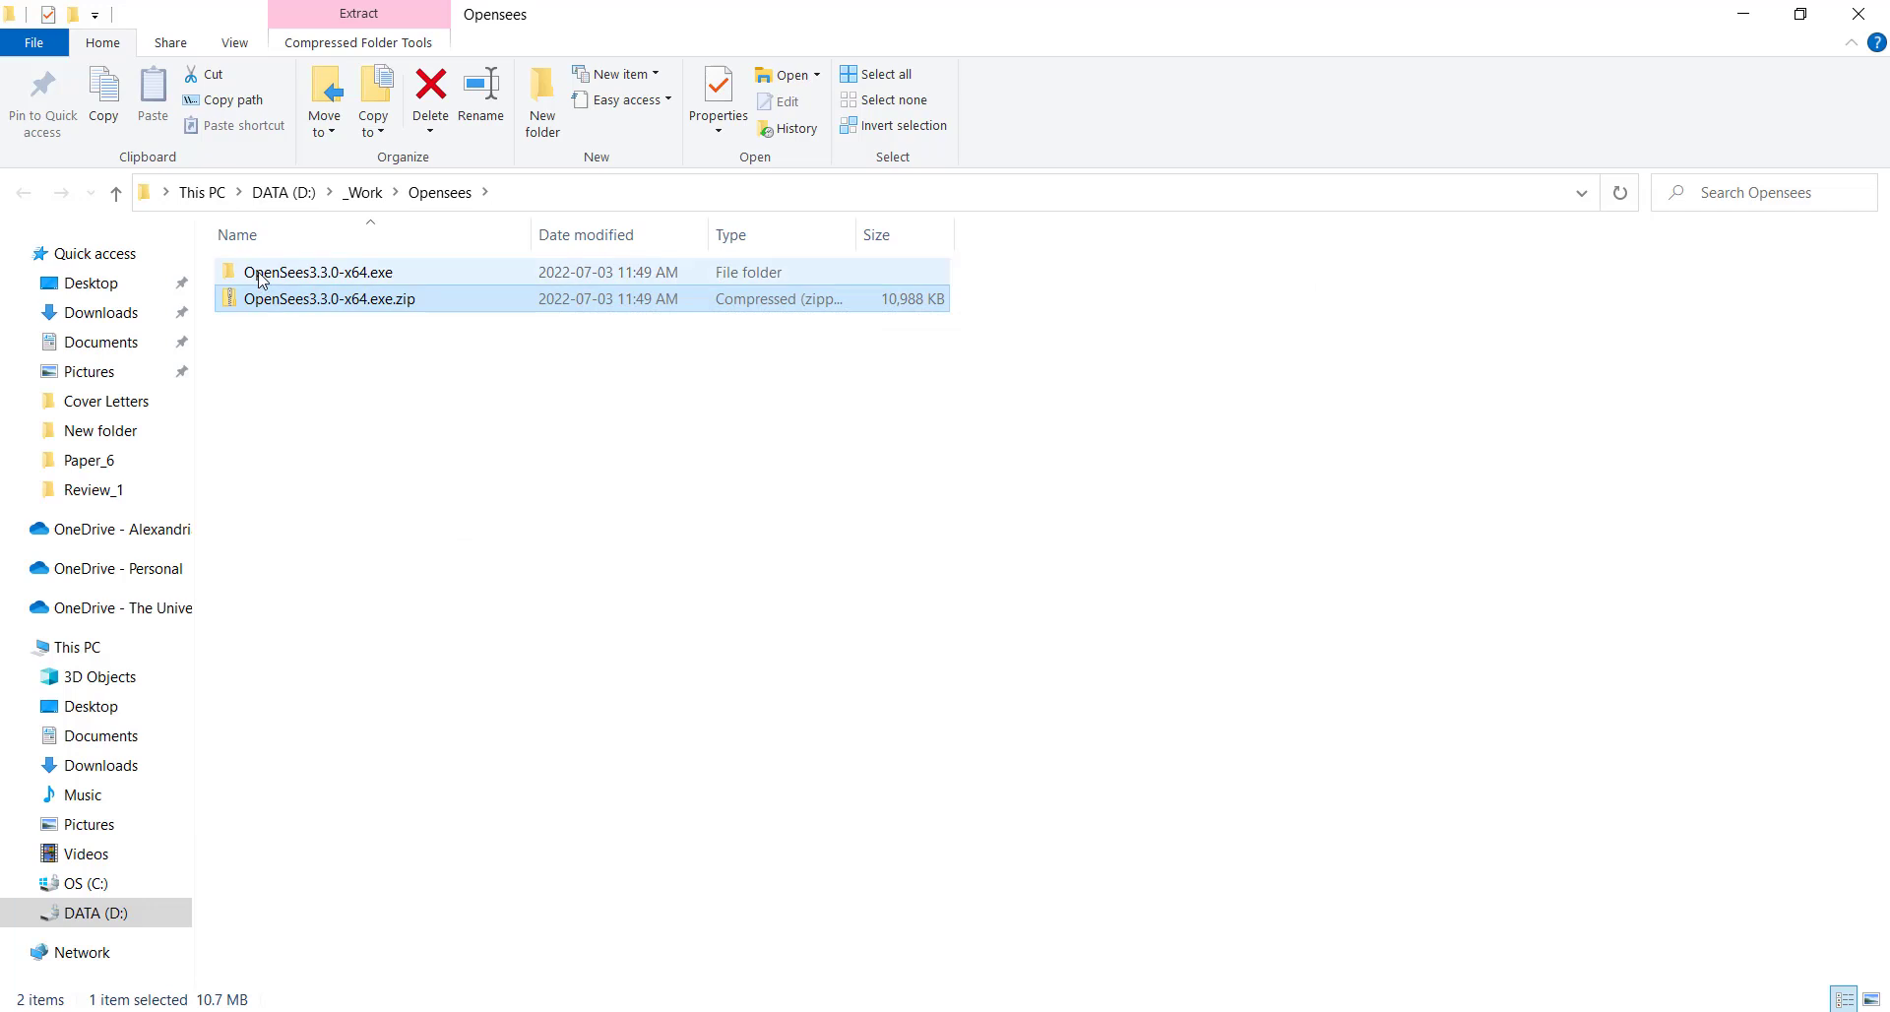
- Launch OpenSees.exe from the bin folder of the extracted OpenSees3.3.0-x64.exe folder
click(263, 279)
click(262, 278)
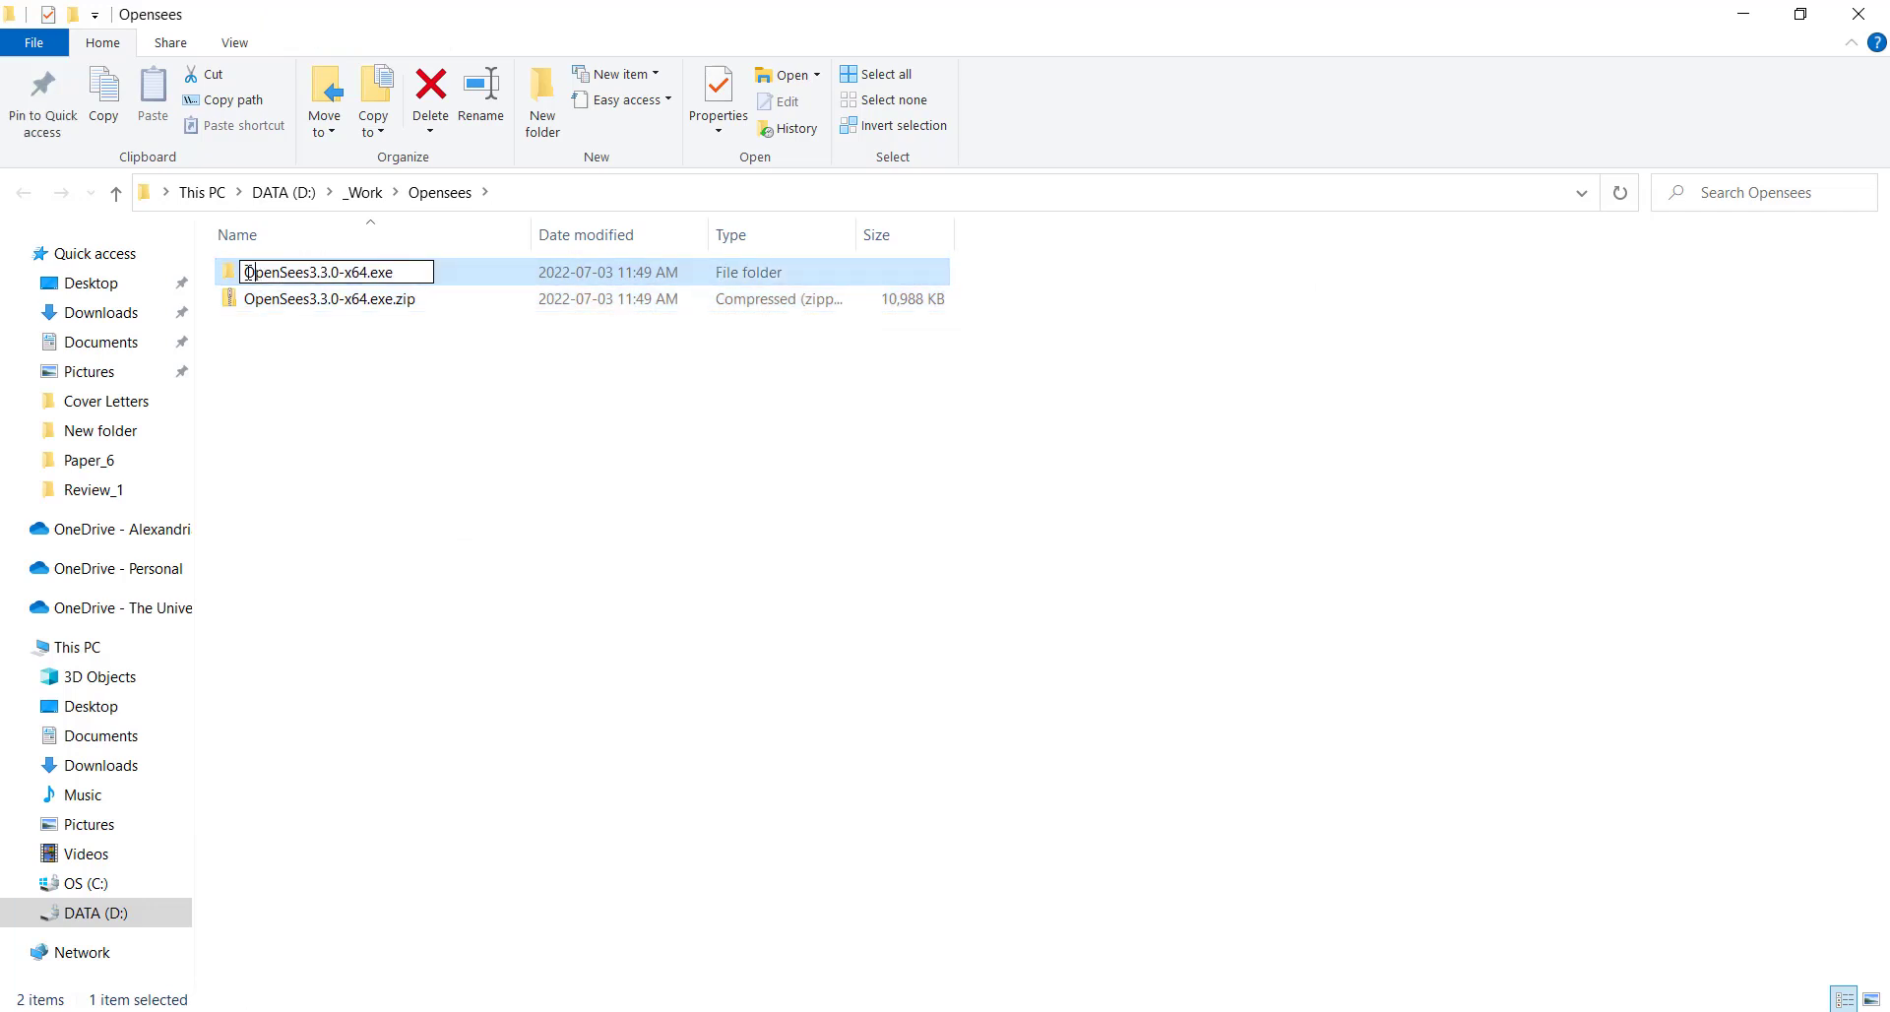
double_click(263, 278)
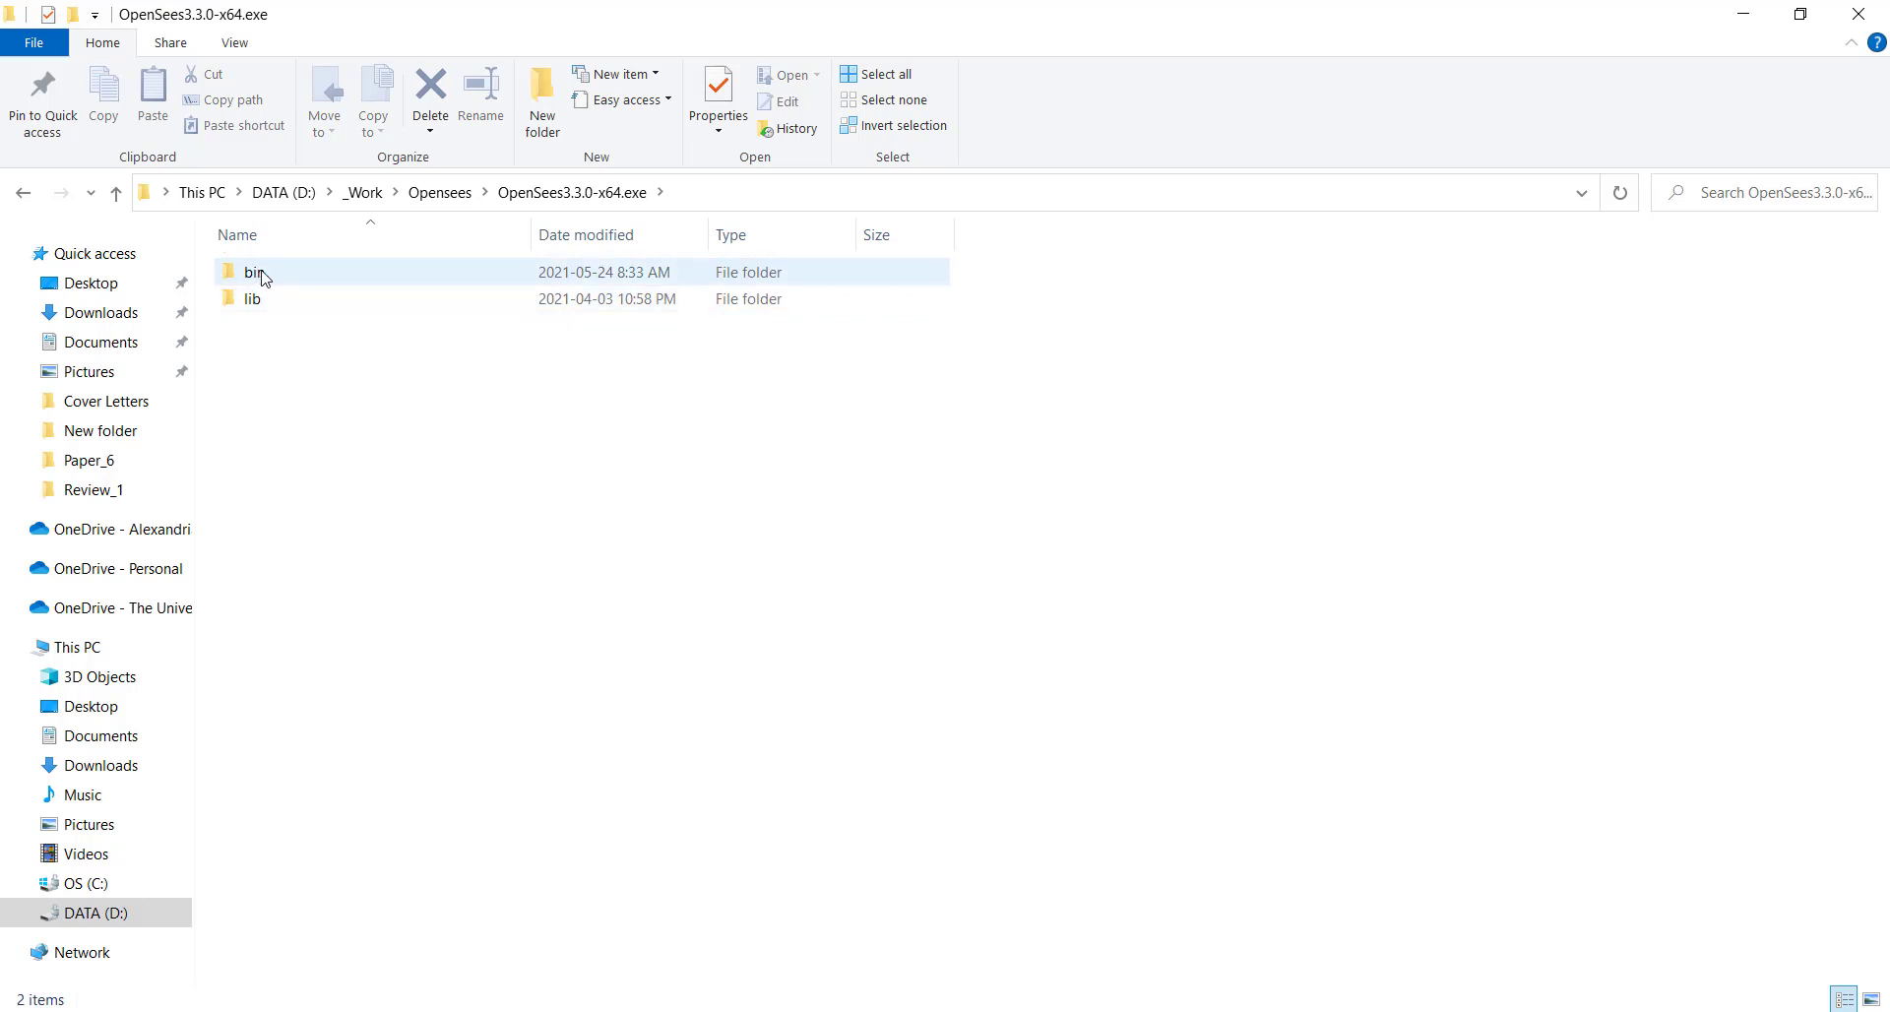
double_click(291, 279)
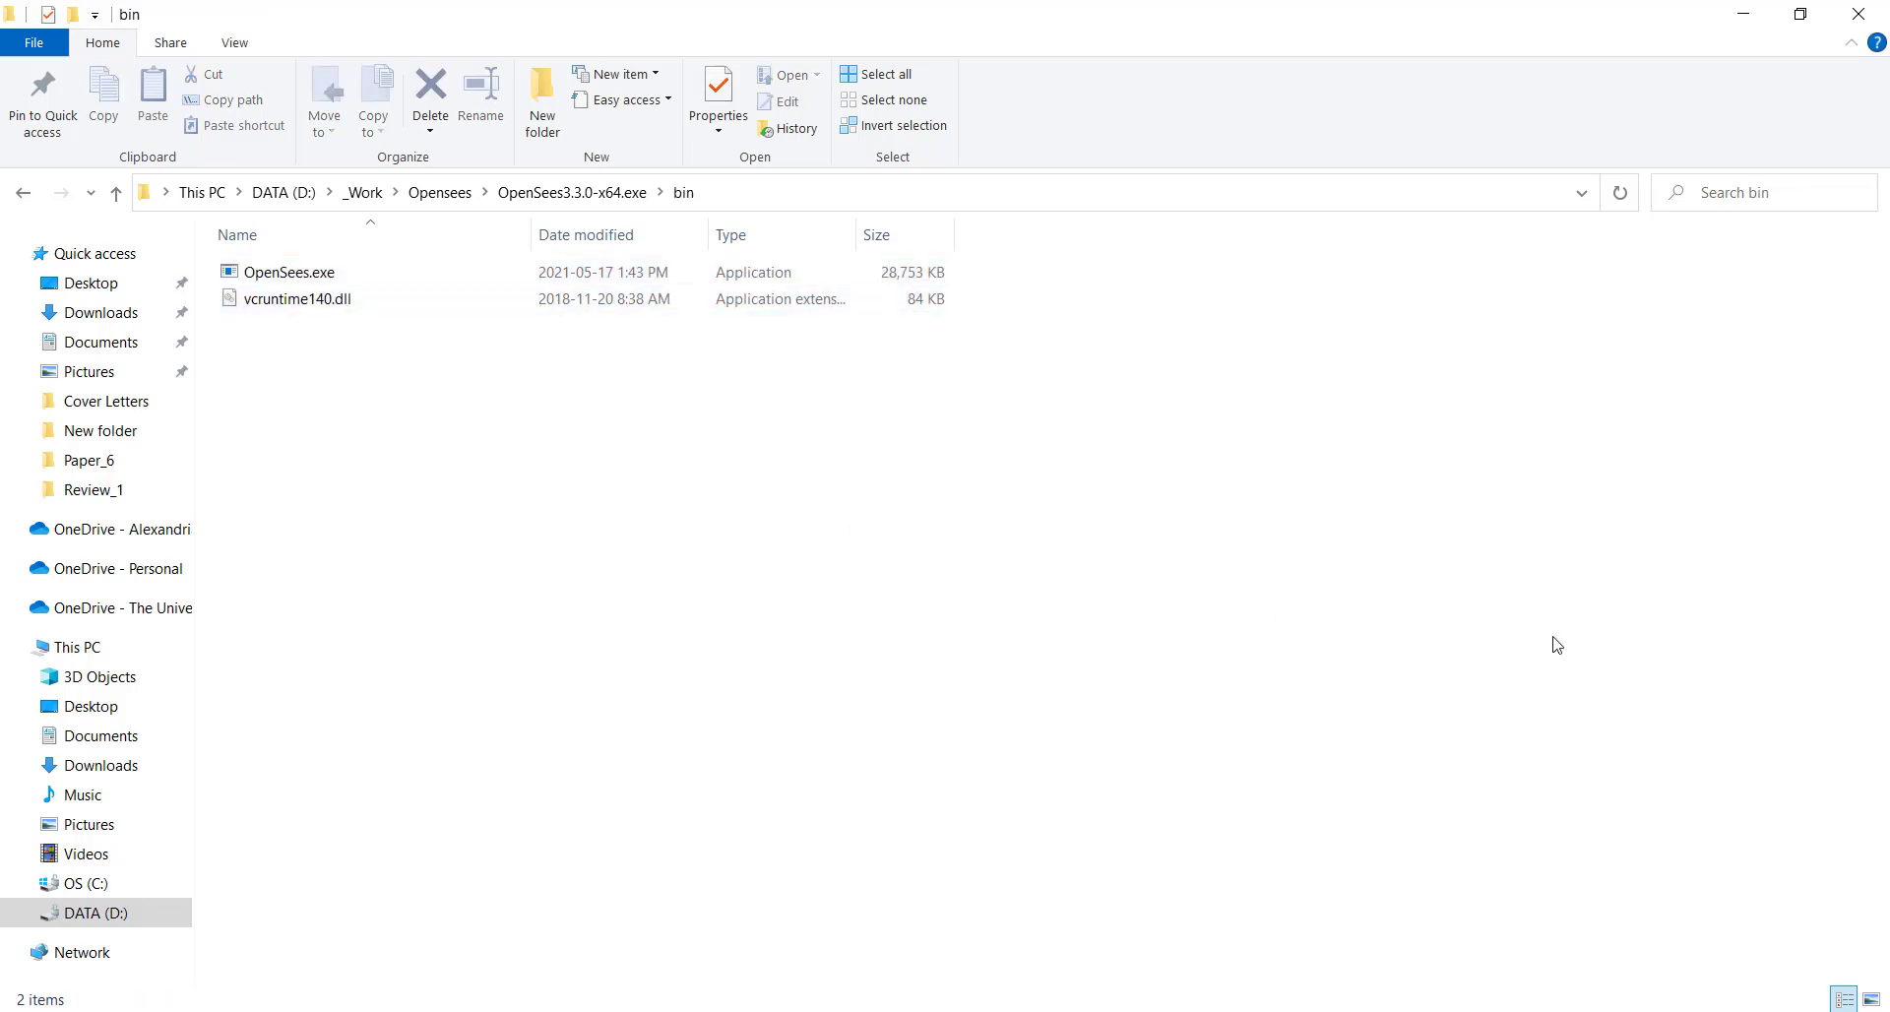
double_click(316, 285)
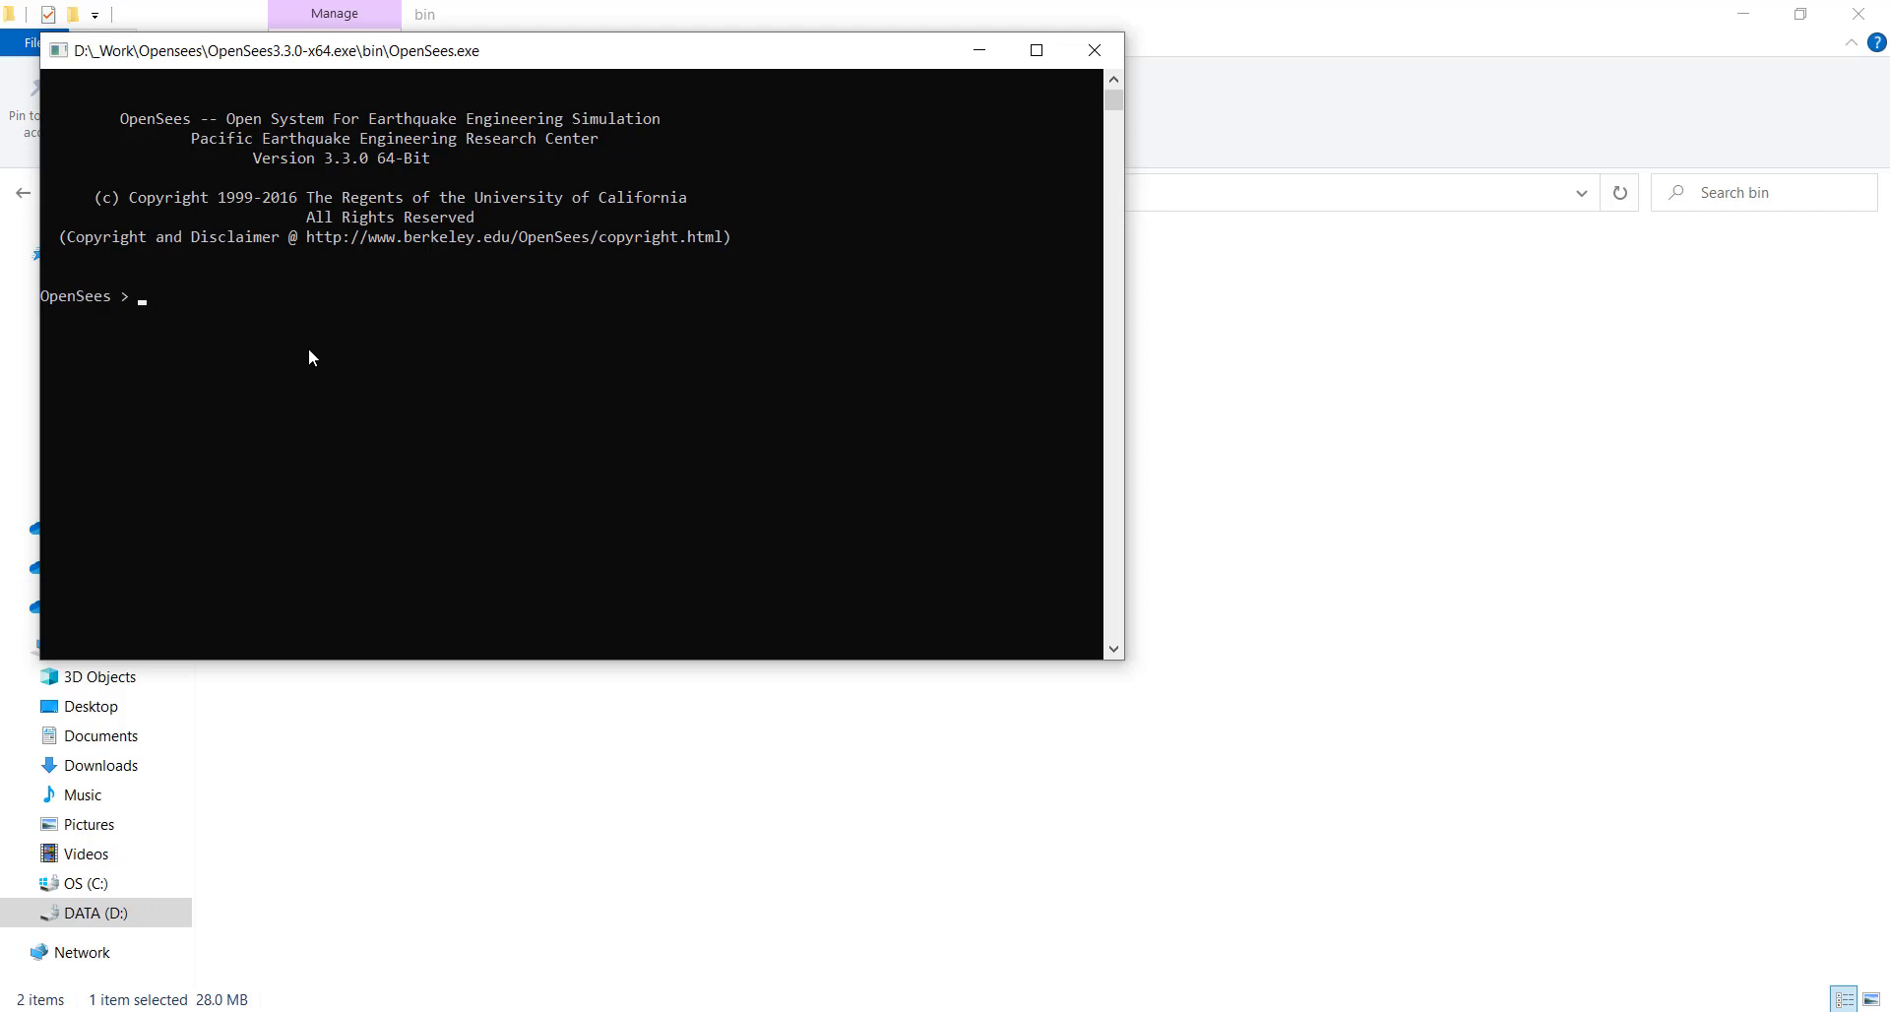
- Evaluate "expr 1+1" at the OpenSees prompt to test the interpreter
text(expr 1+1)
key(Return)
click(482, 739)
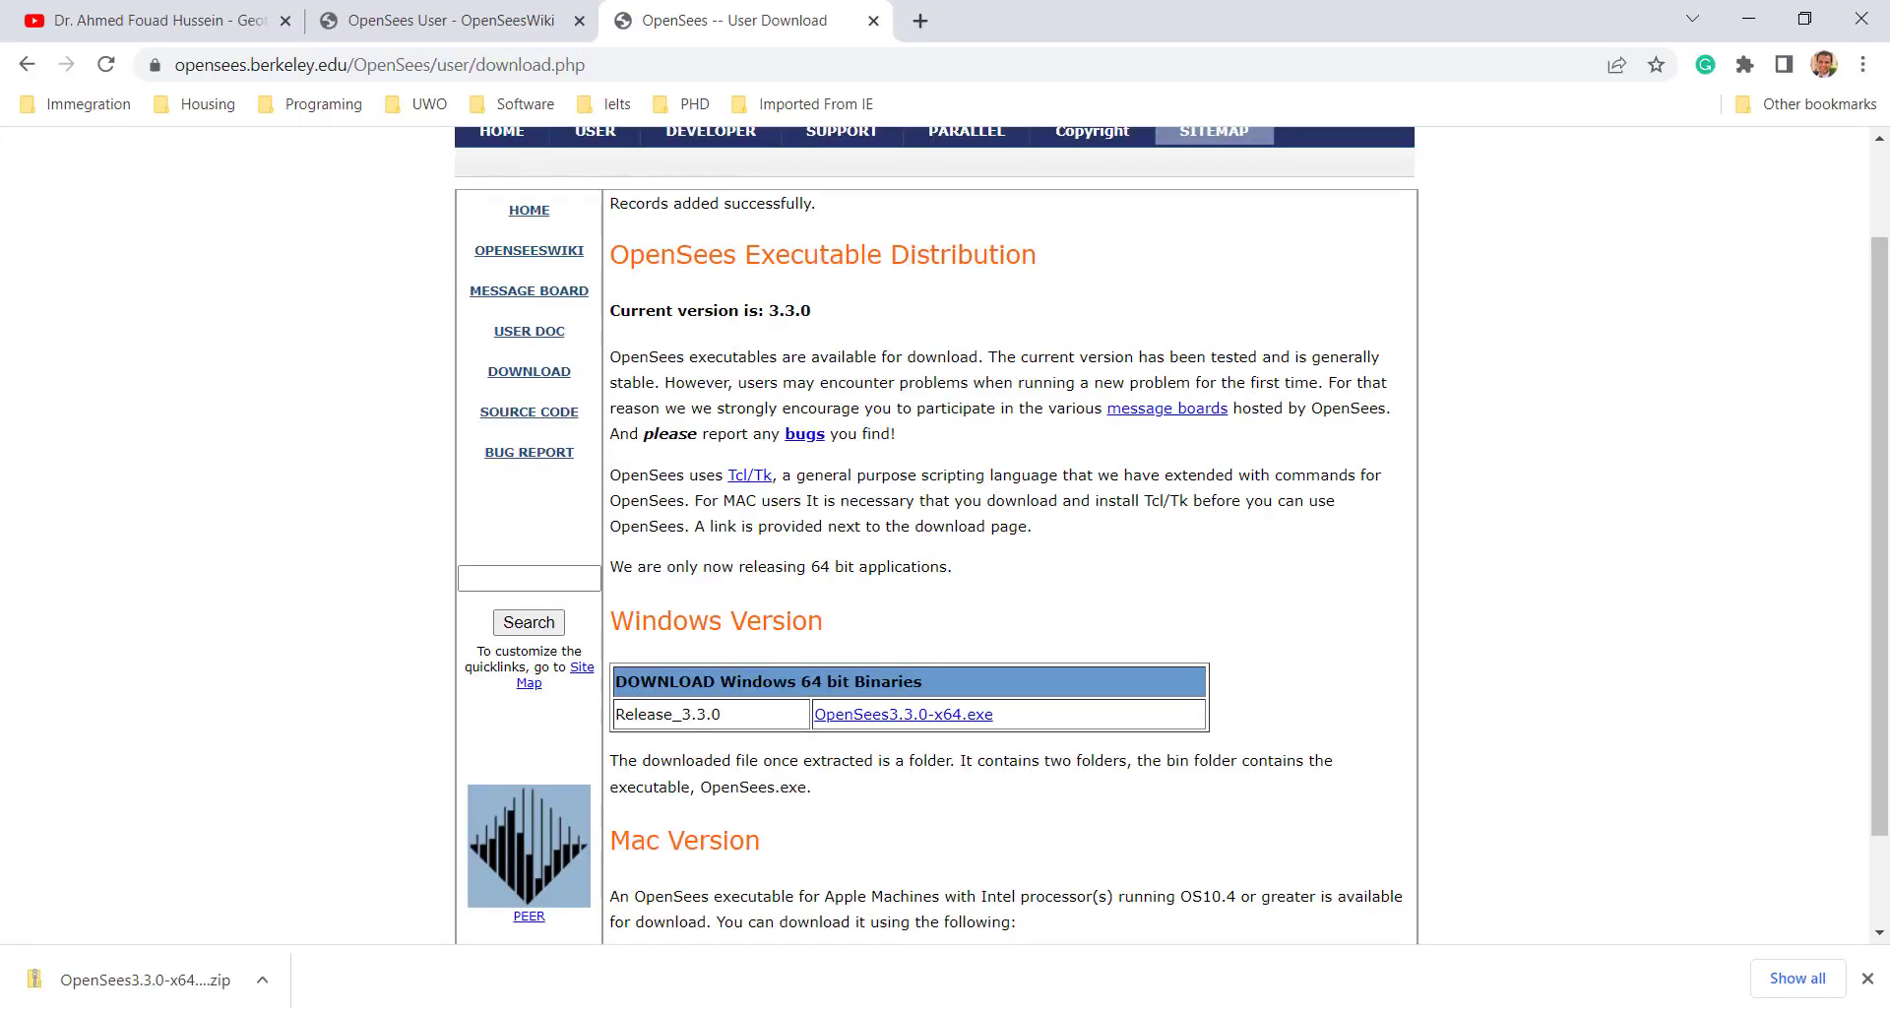
- Return to the browser and search Google for "notepad++" in a new tab
key(alt+Tab)
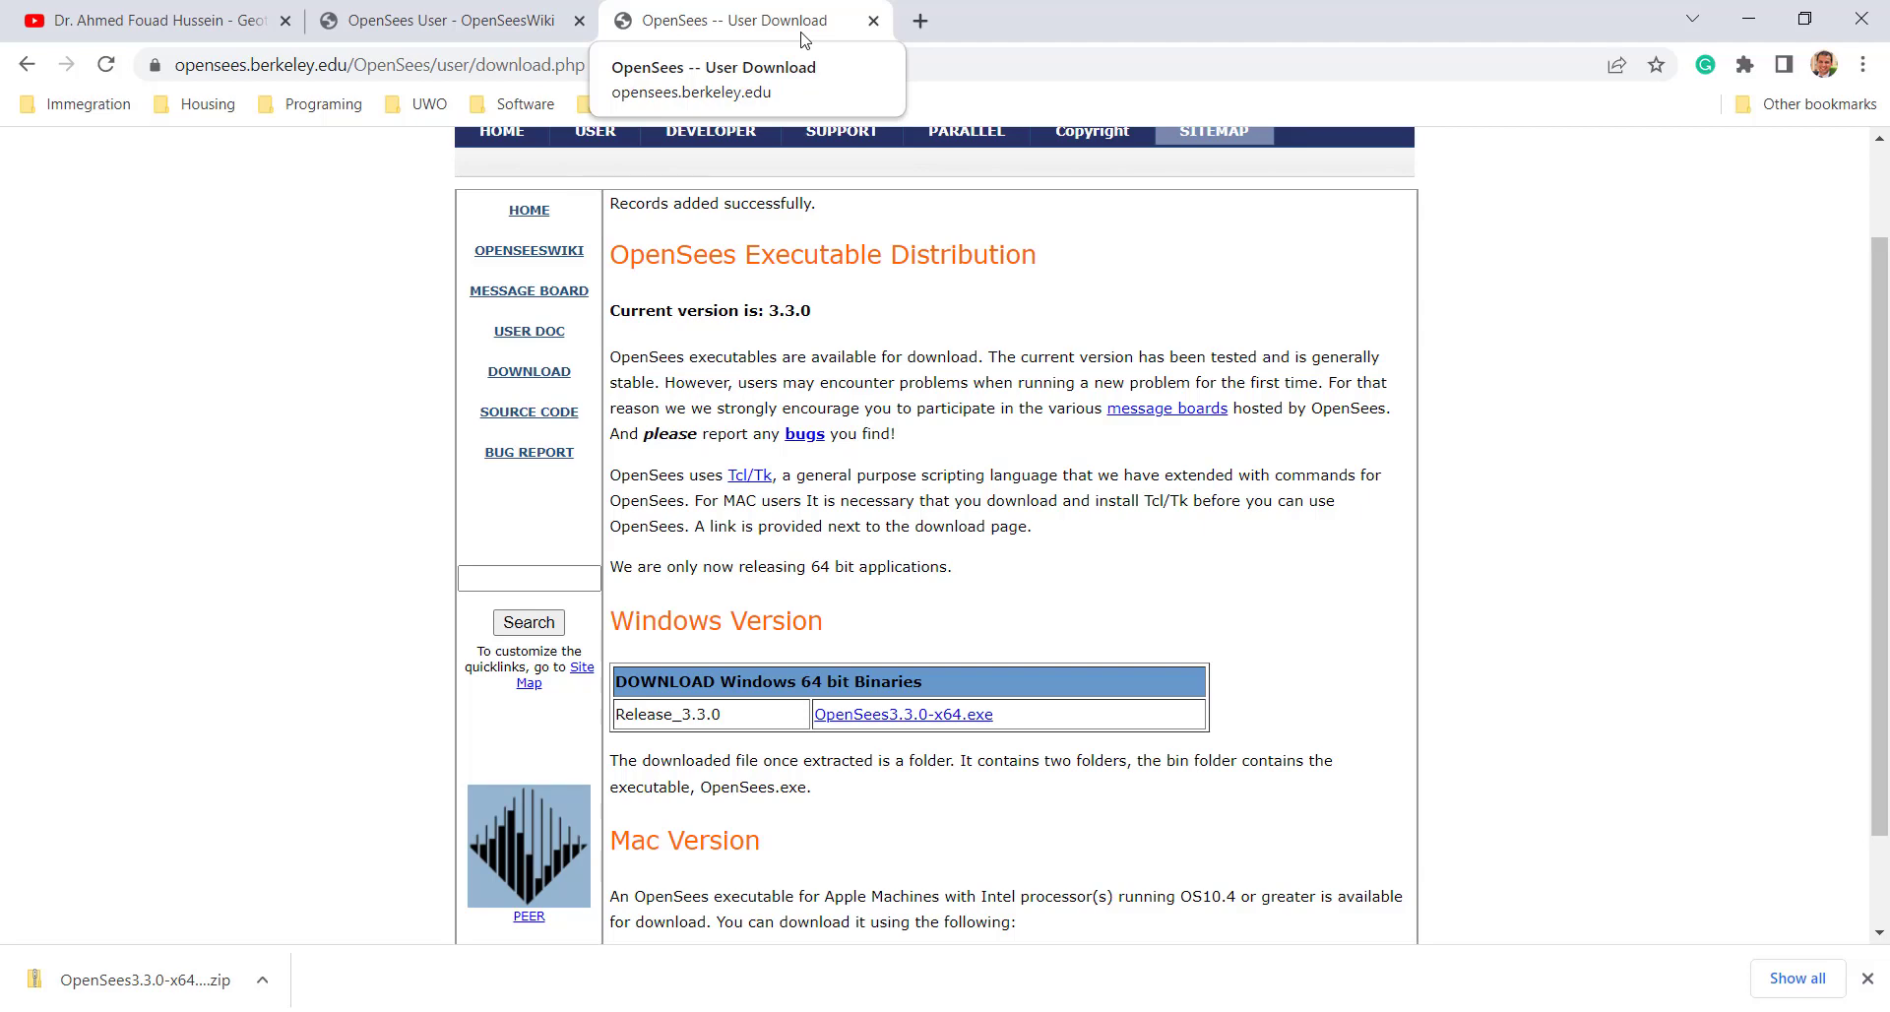
click(918, 21)
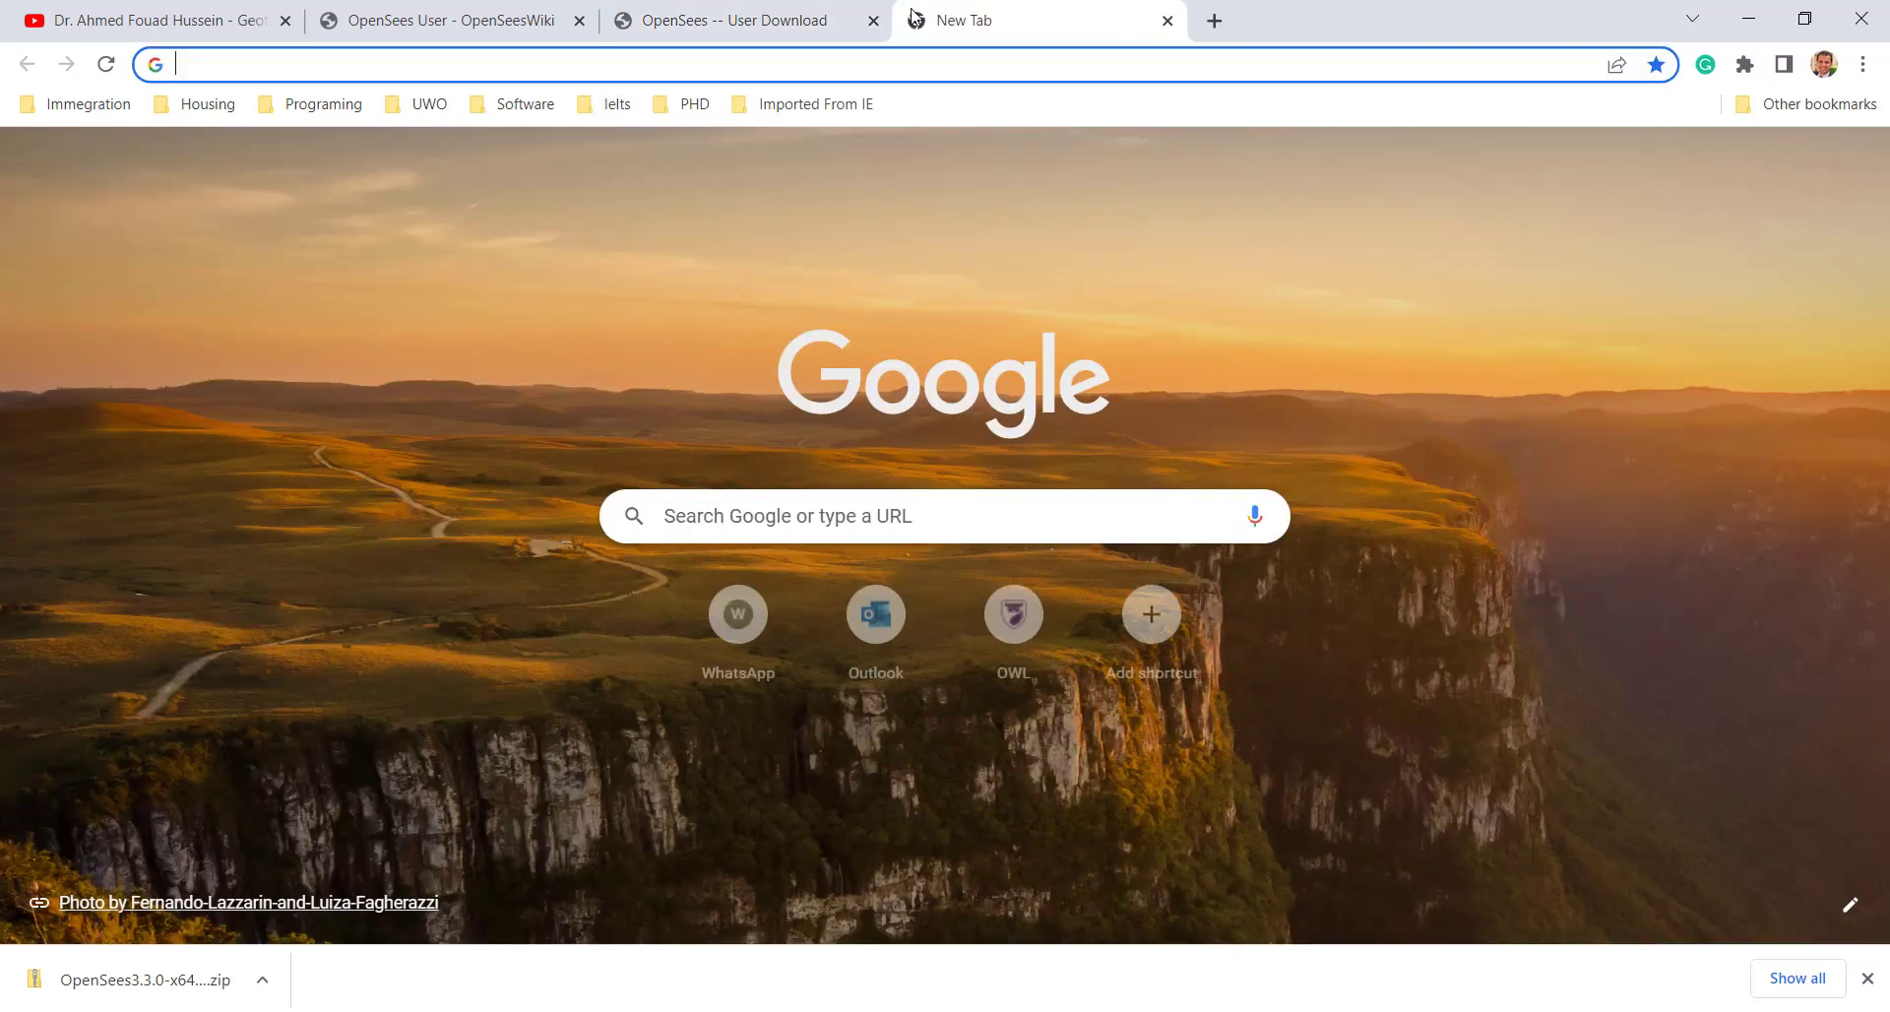
click(655, 65)
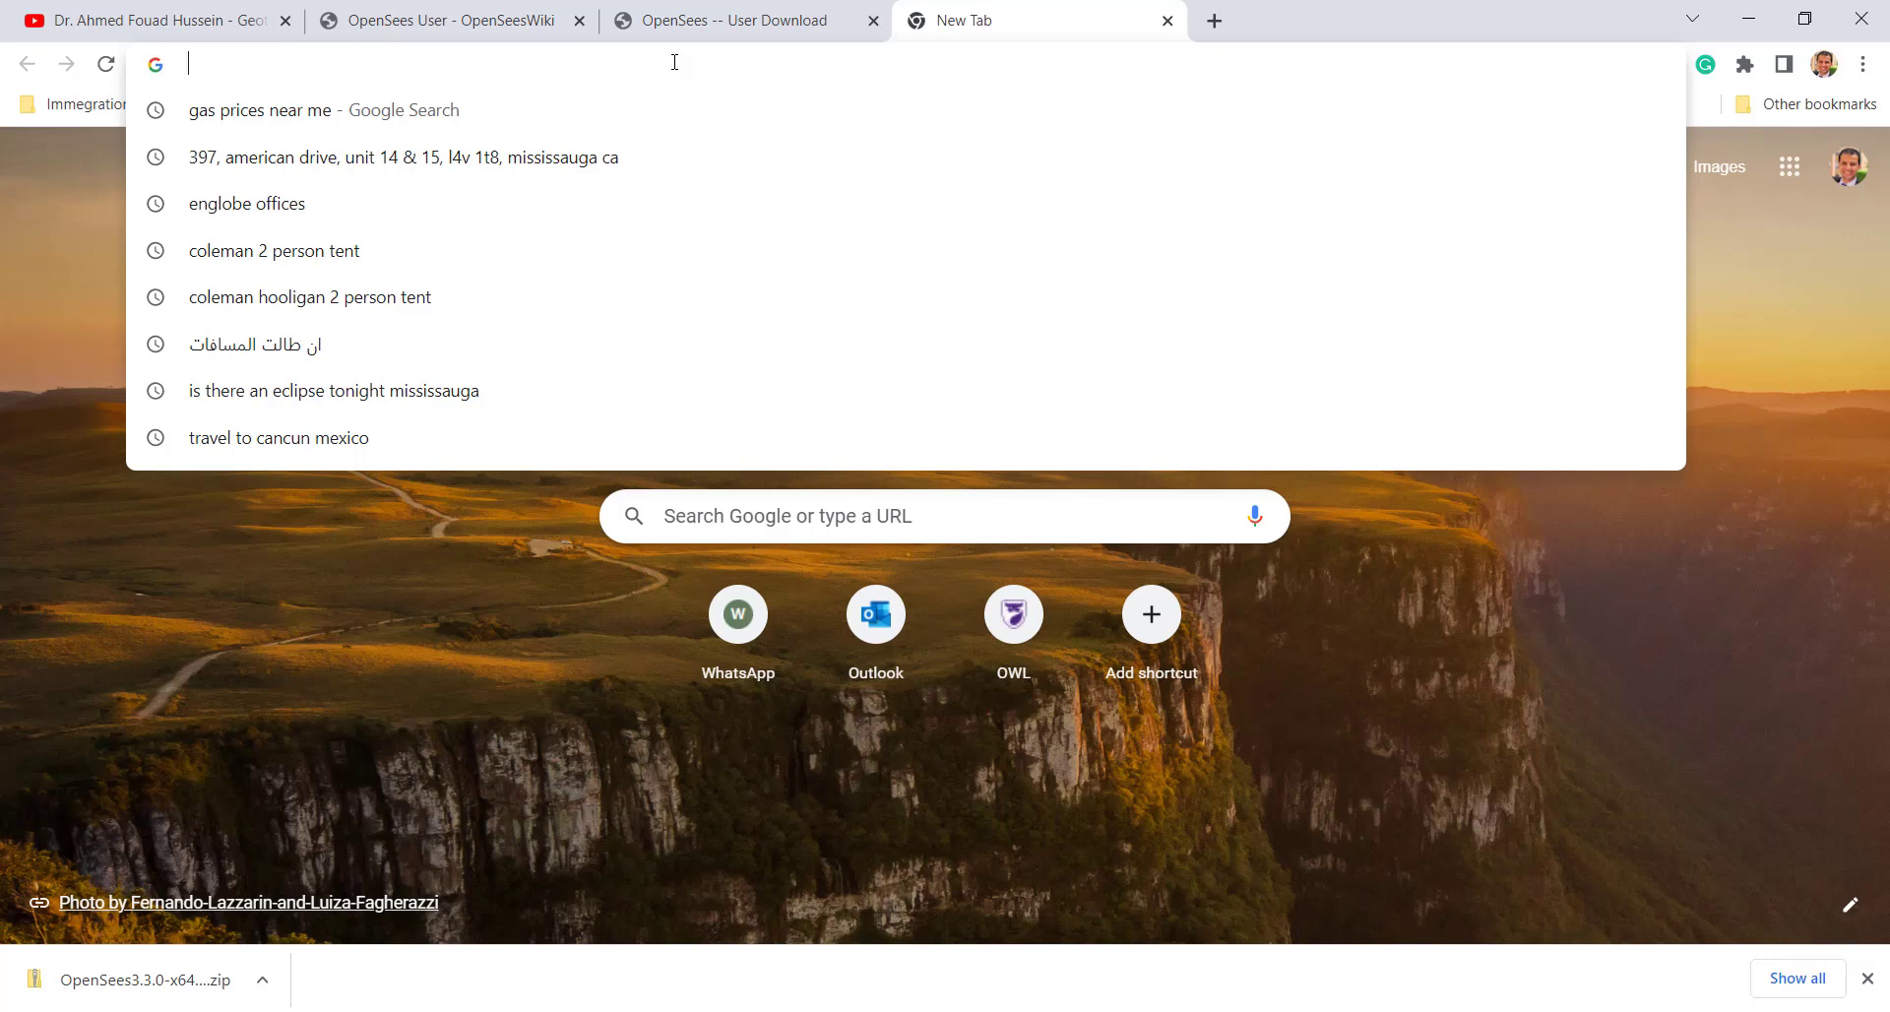
text(No)
key(Down)
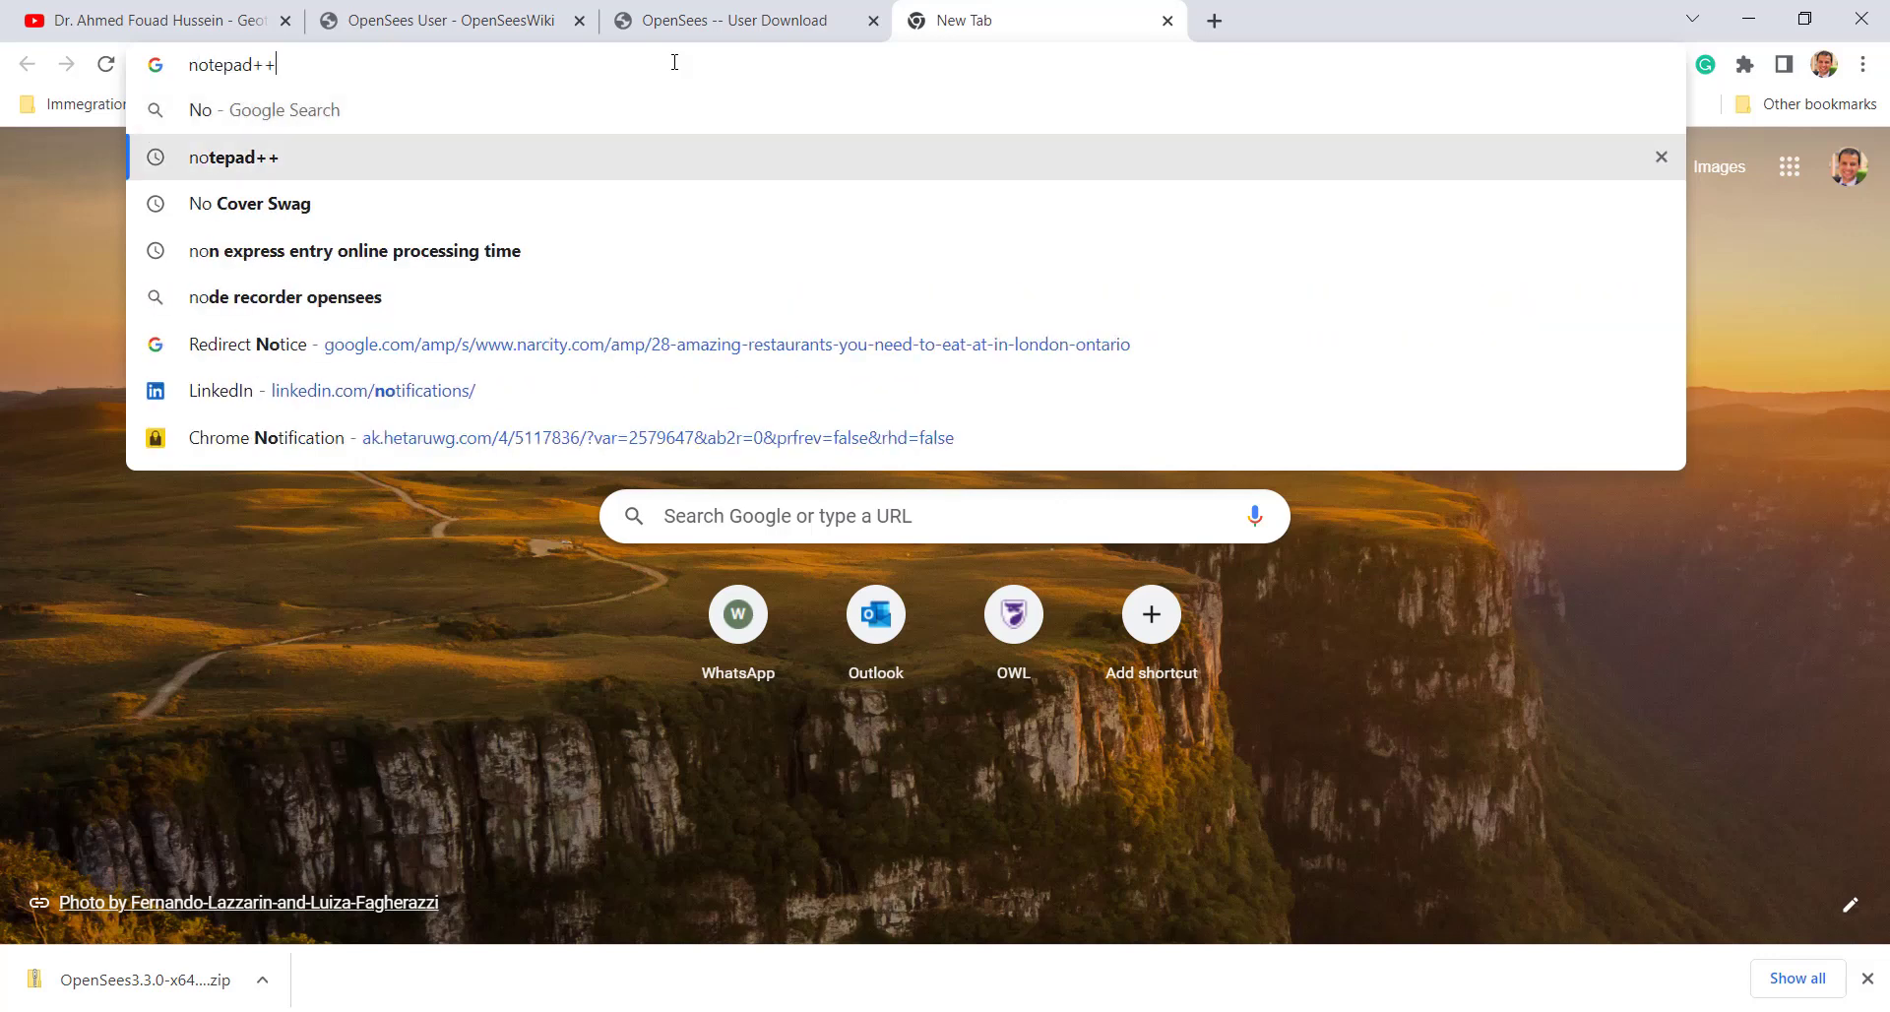
key(Return)
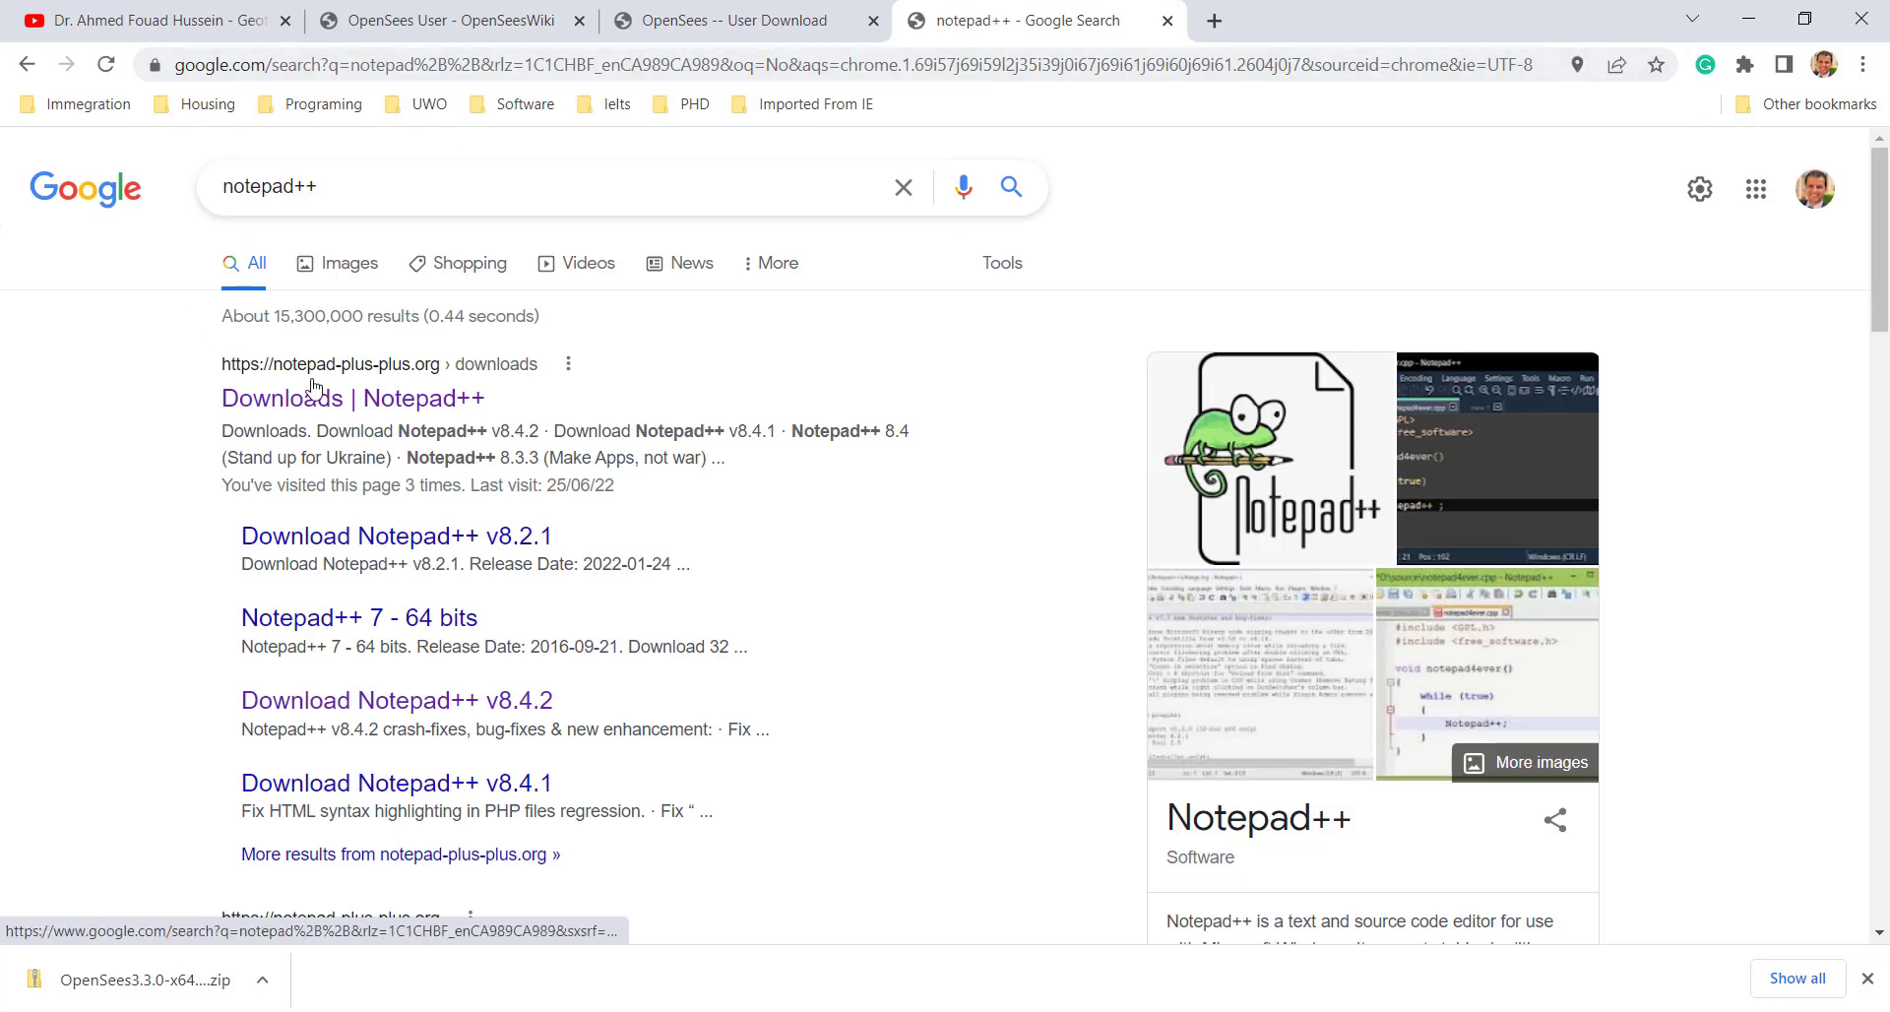
- Open the Notepad++ v8.4.2 download page from the official downloads list and view its 64-bit x64 download options
click(384, 390)
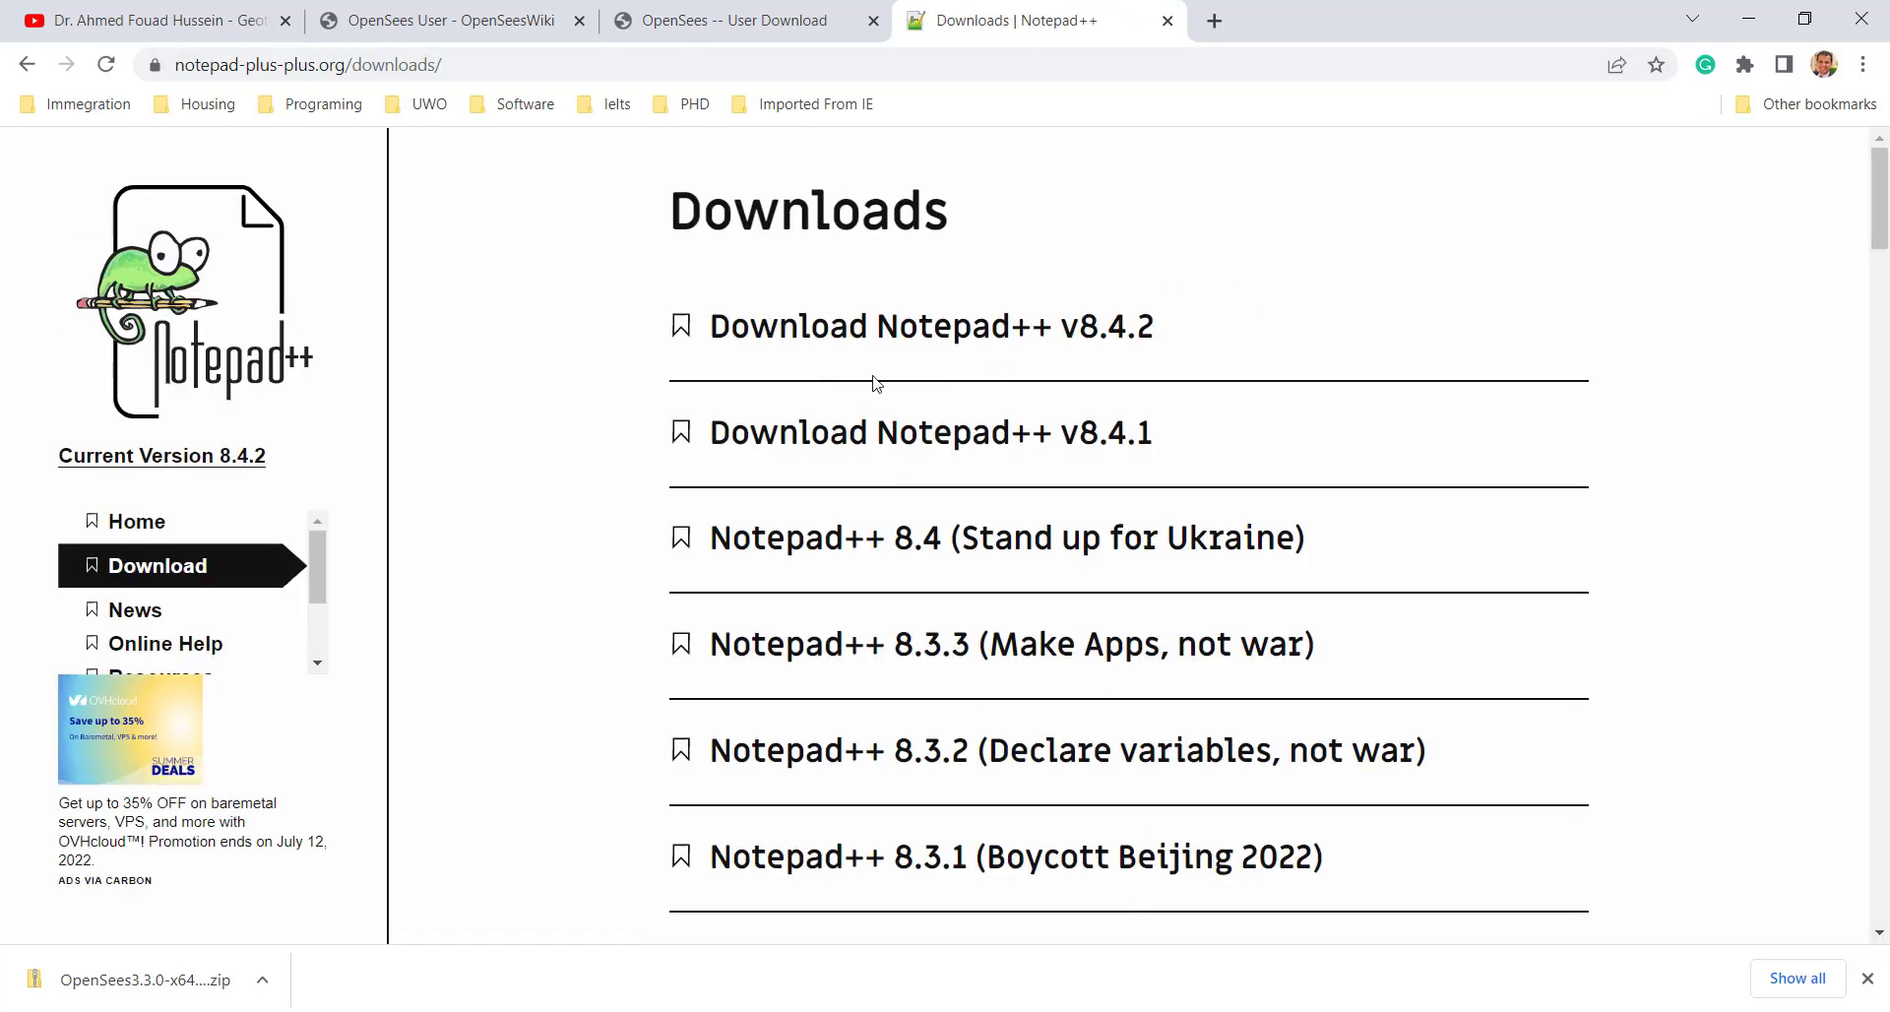
click(830, 355)
scroll(695, 733, down, 8)
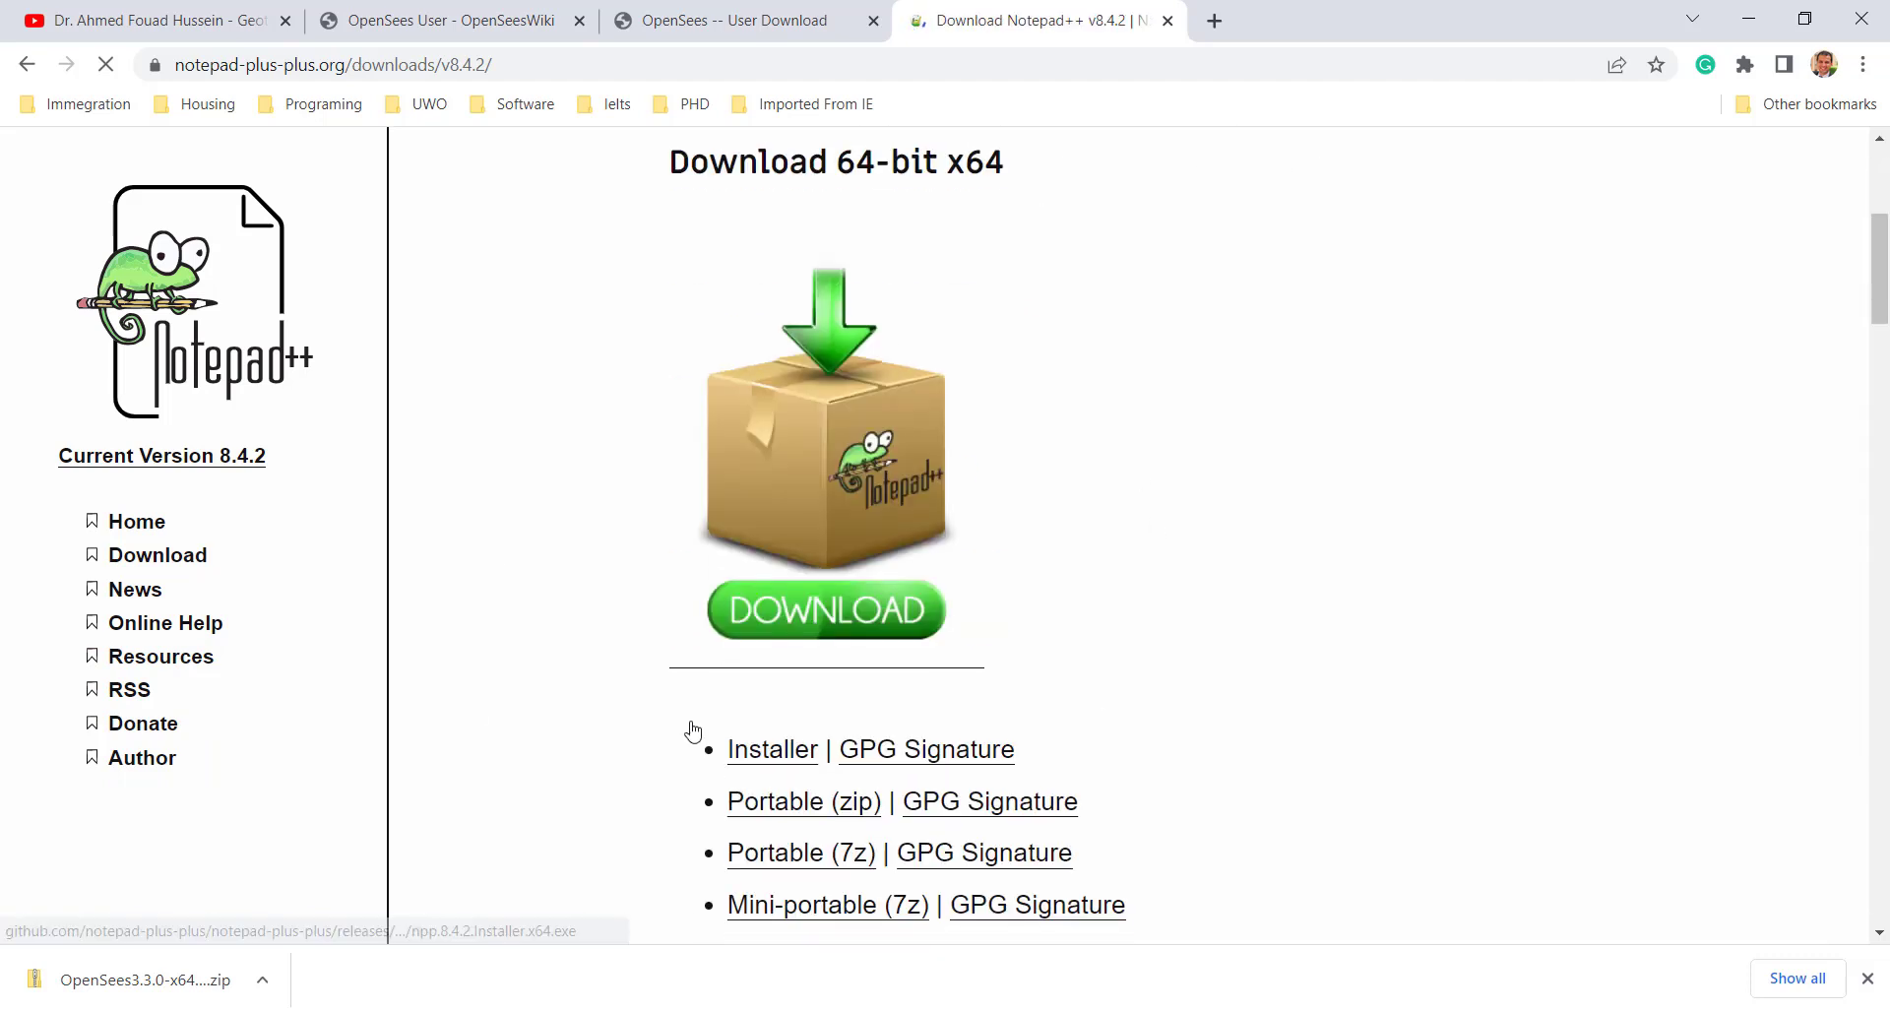
scroll(689, 728, up, 8)
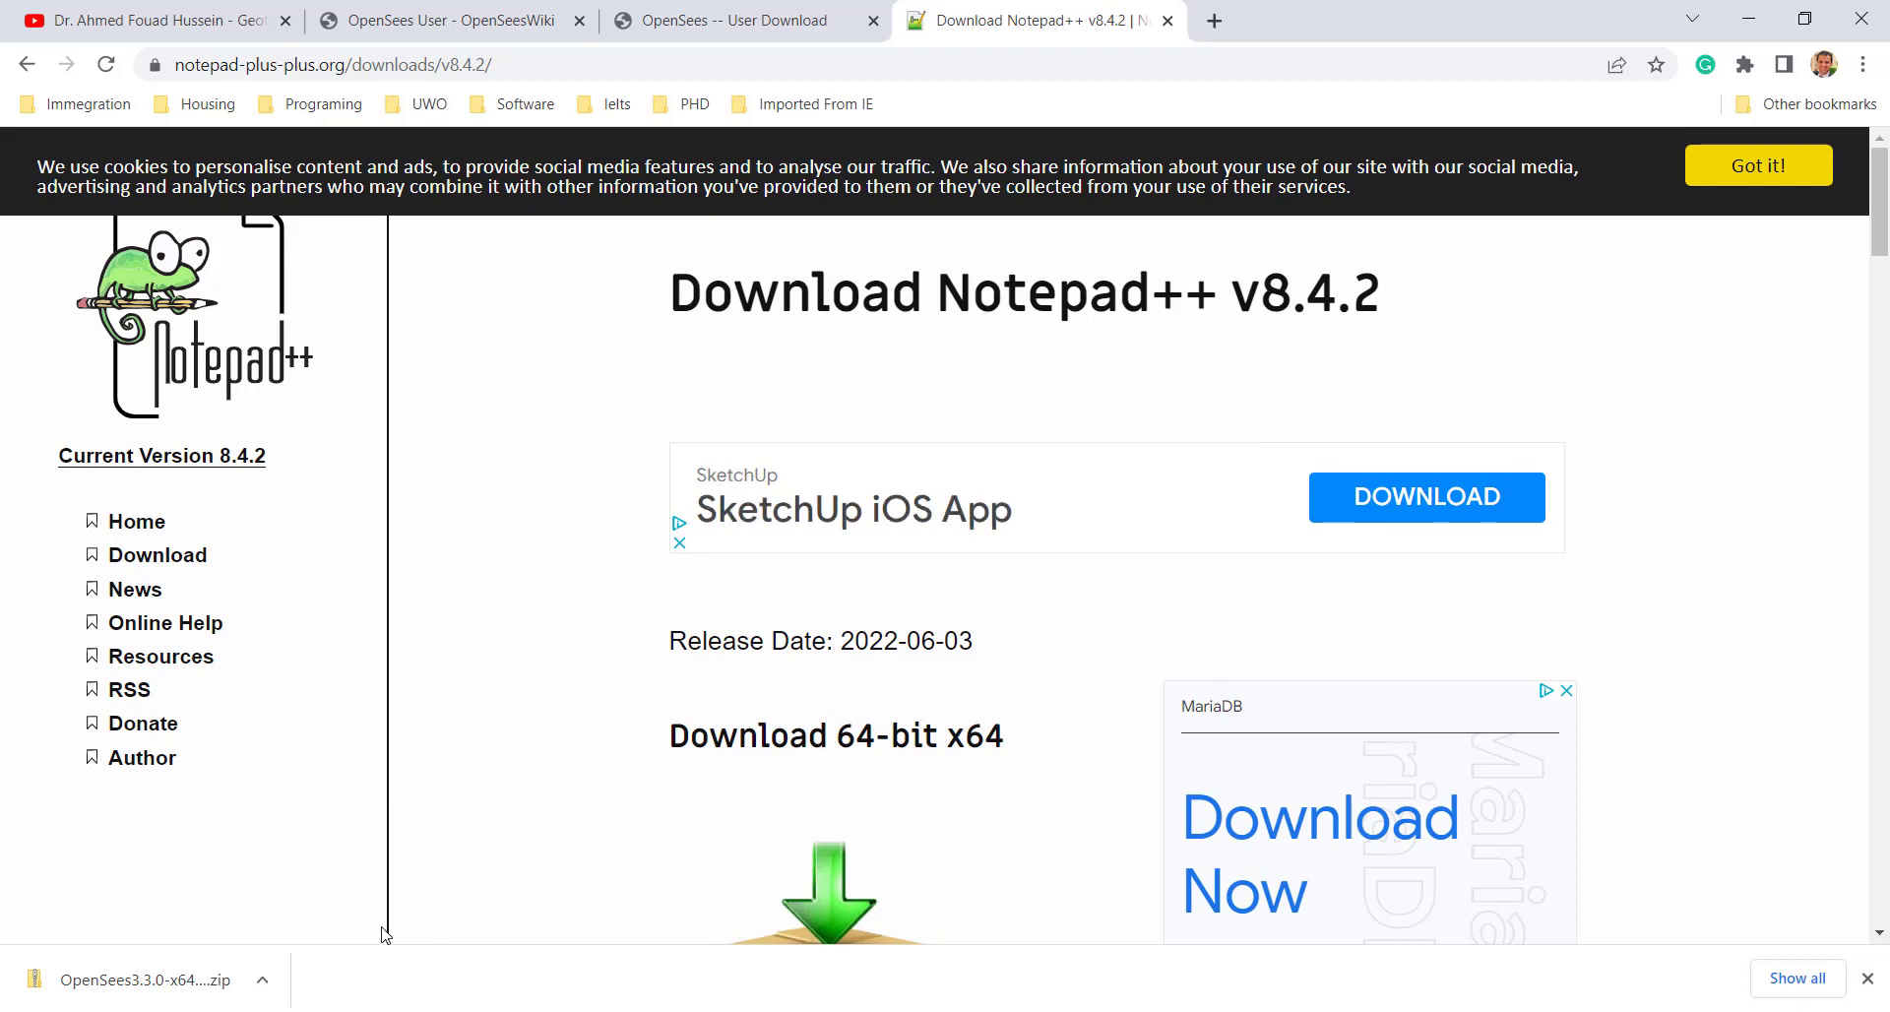
- Launch Notepad++ from the Windows search and look through the open scripts up to staticBNWFsingle.tcl
key(super)
text(no)
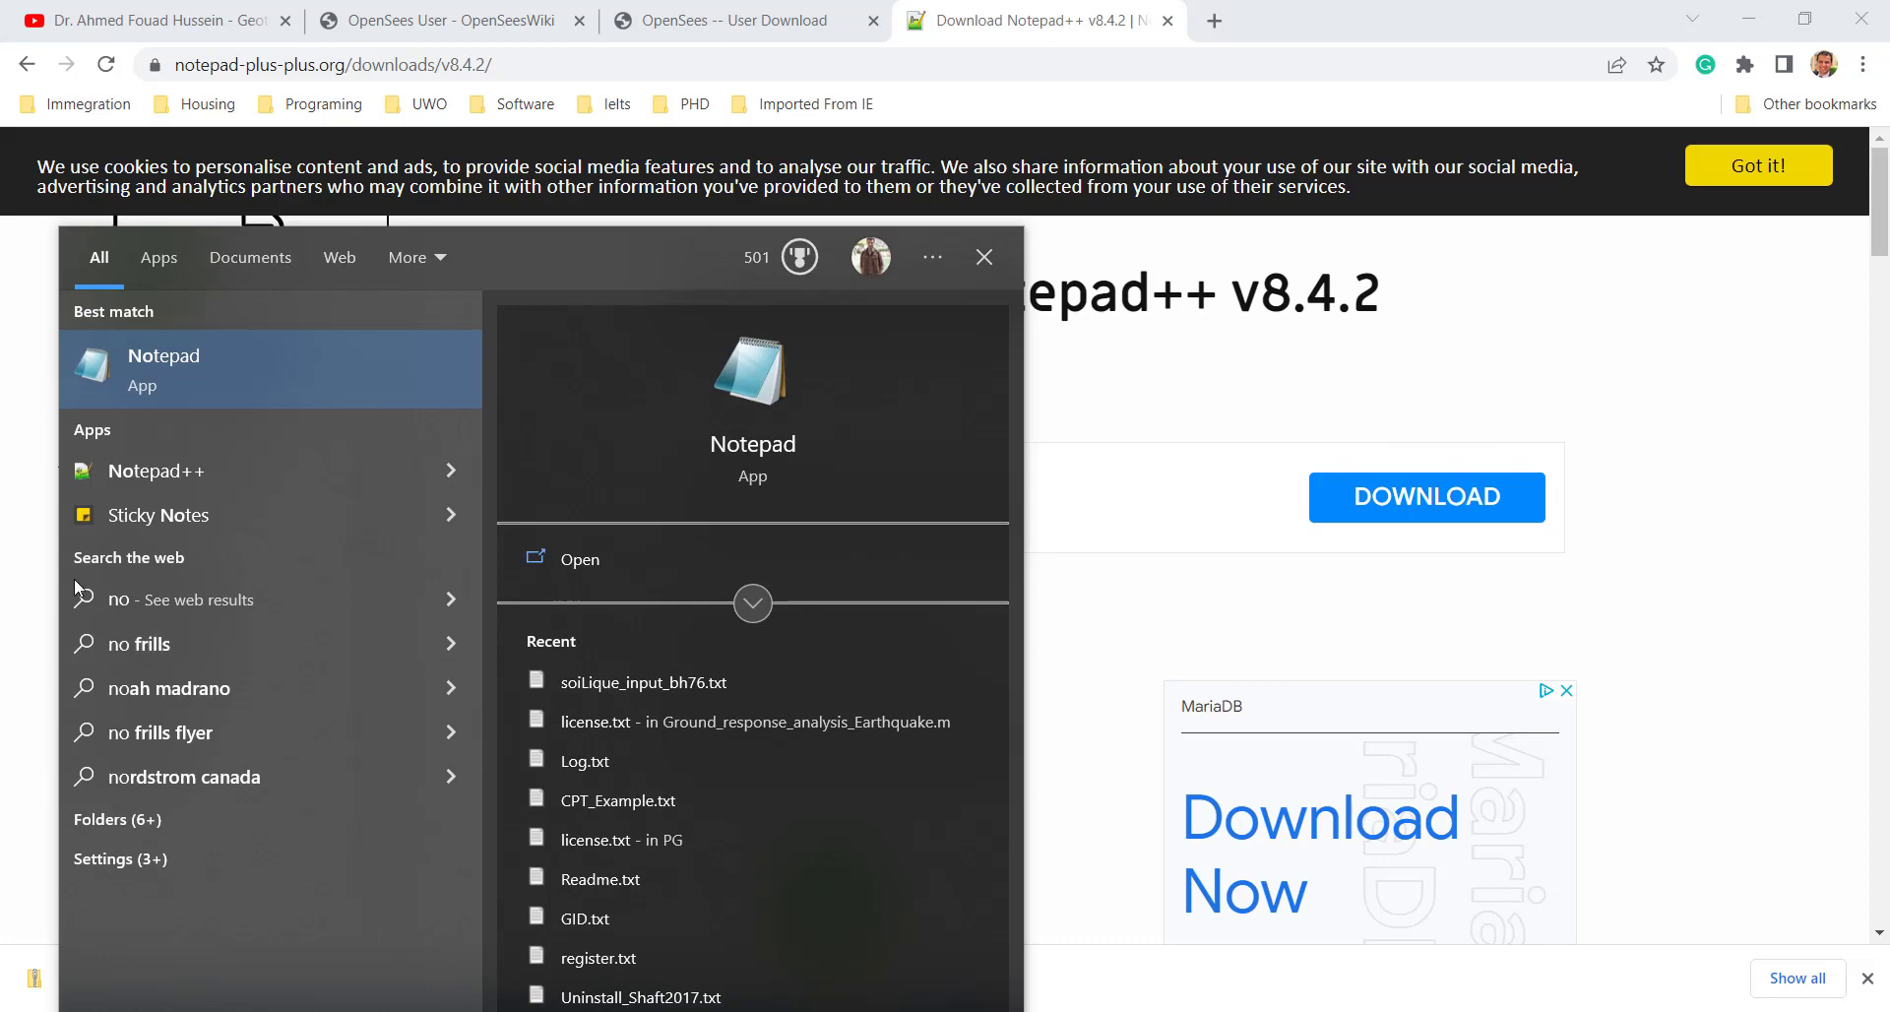
click(203, 469)
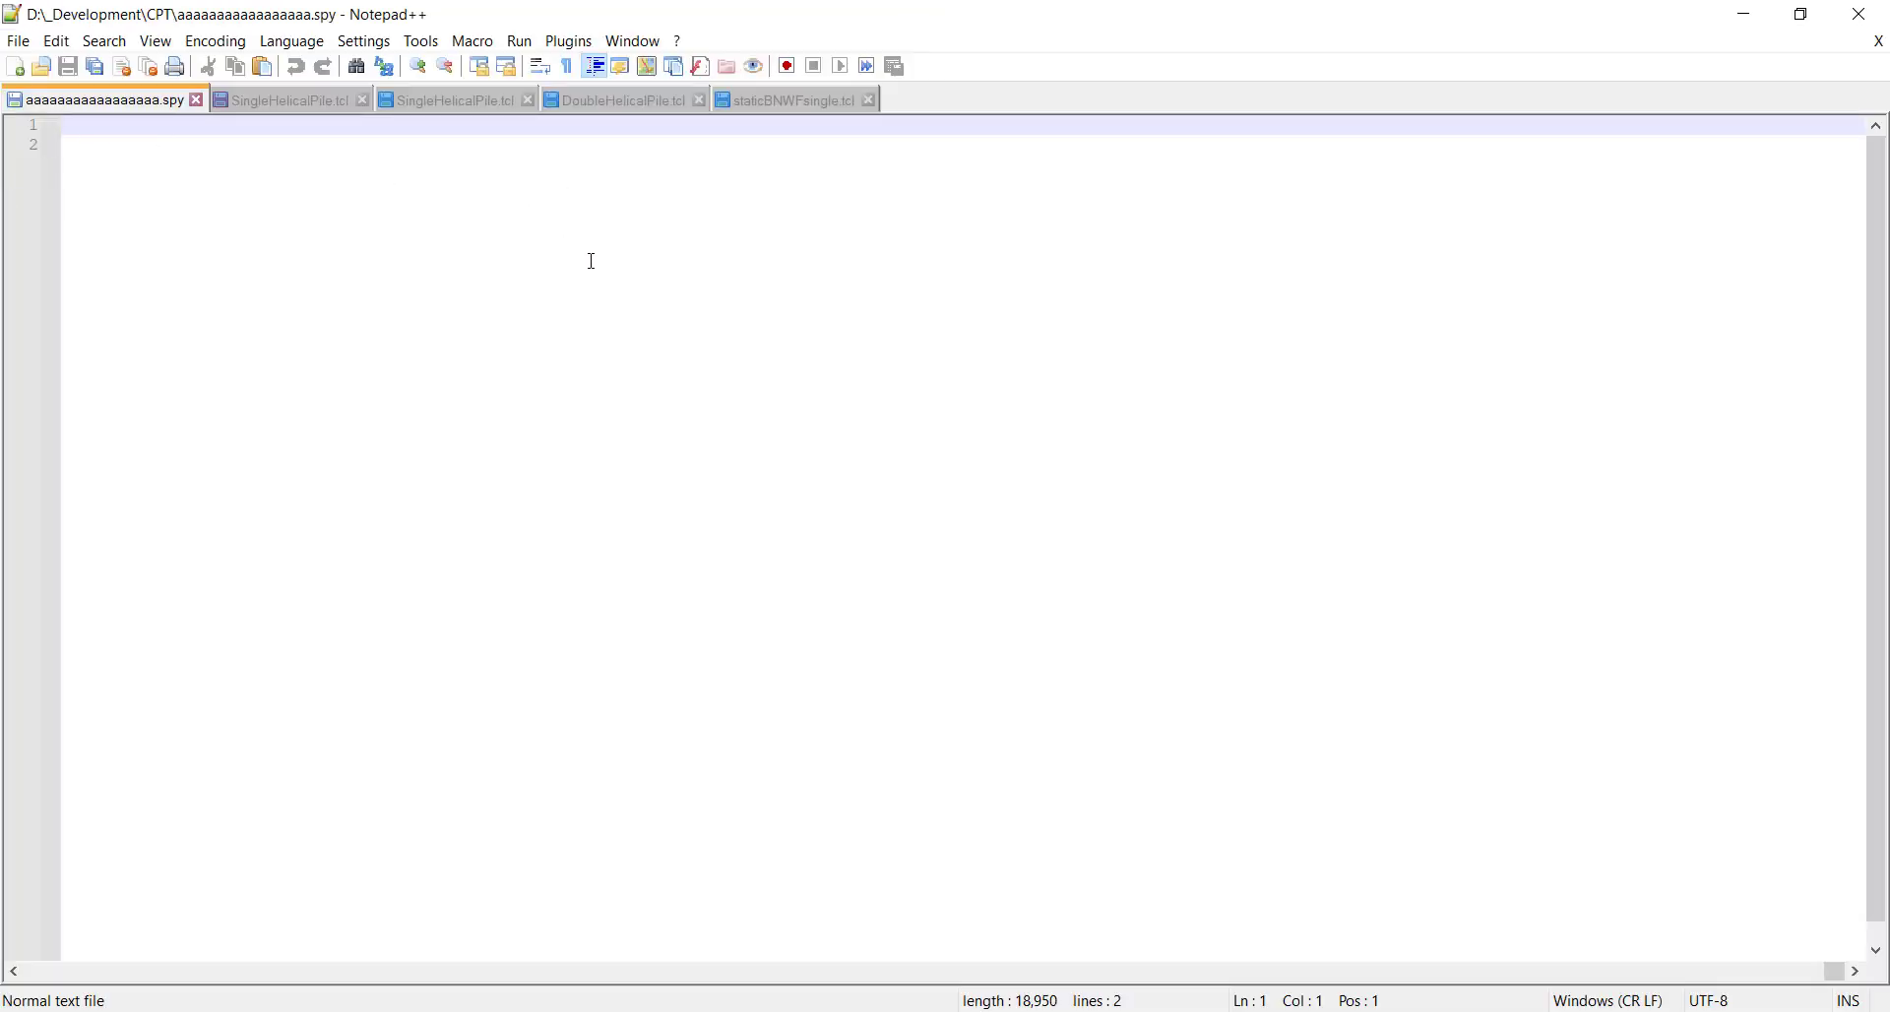
click(325, 101)
click(452, 99)
click(593, 96)
click(812, 102)
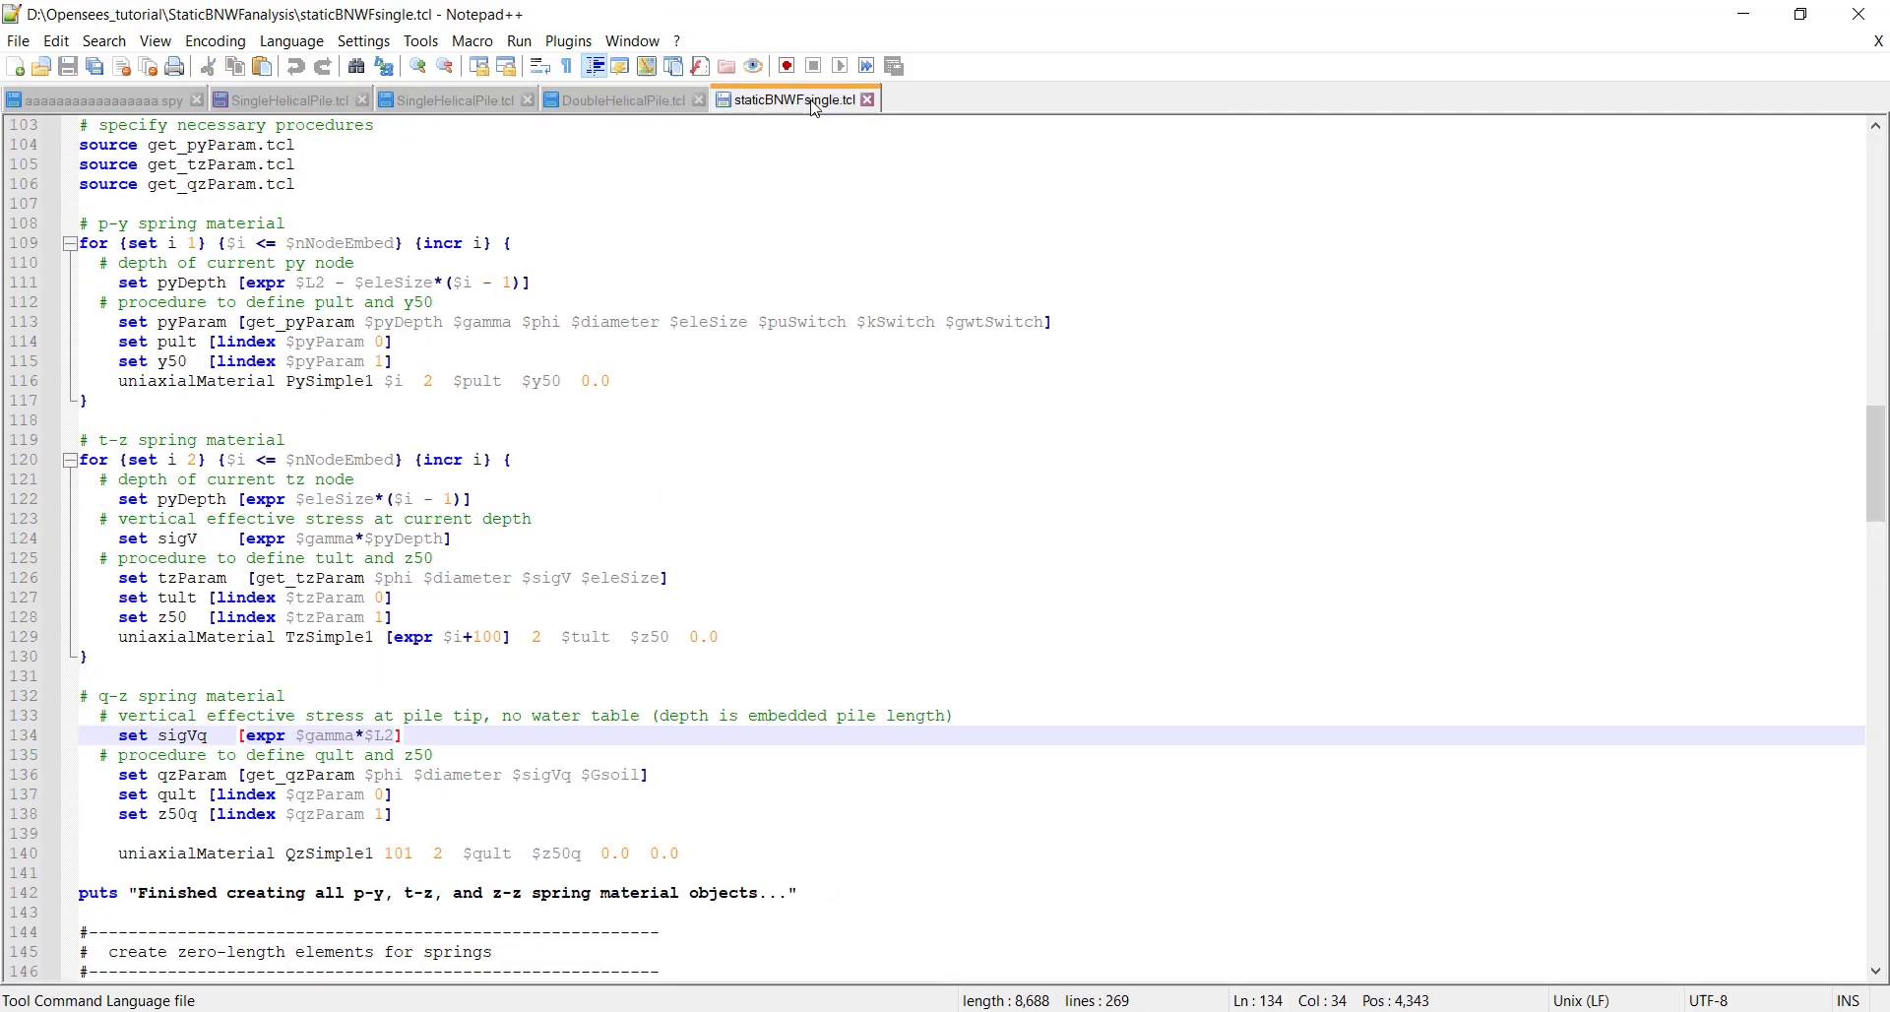
click(114, 108)
key(ctrl+v)
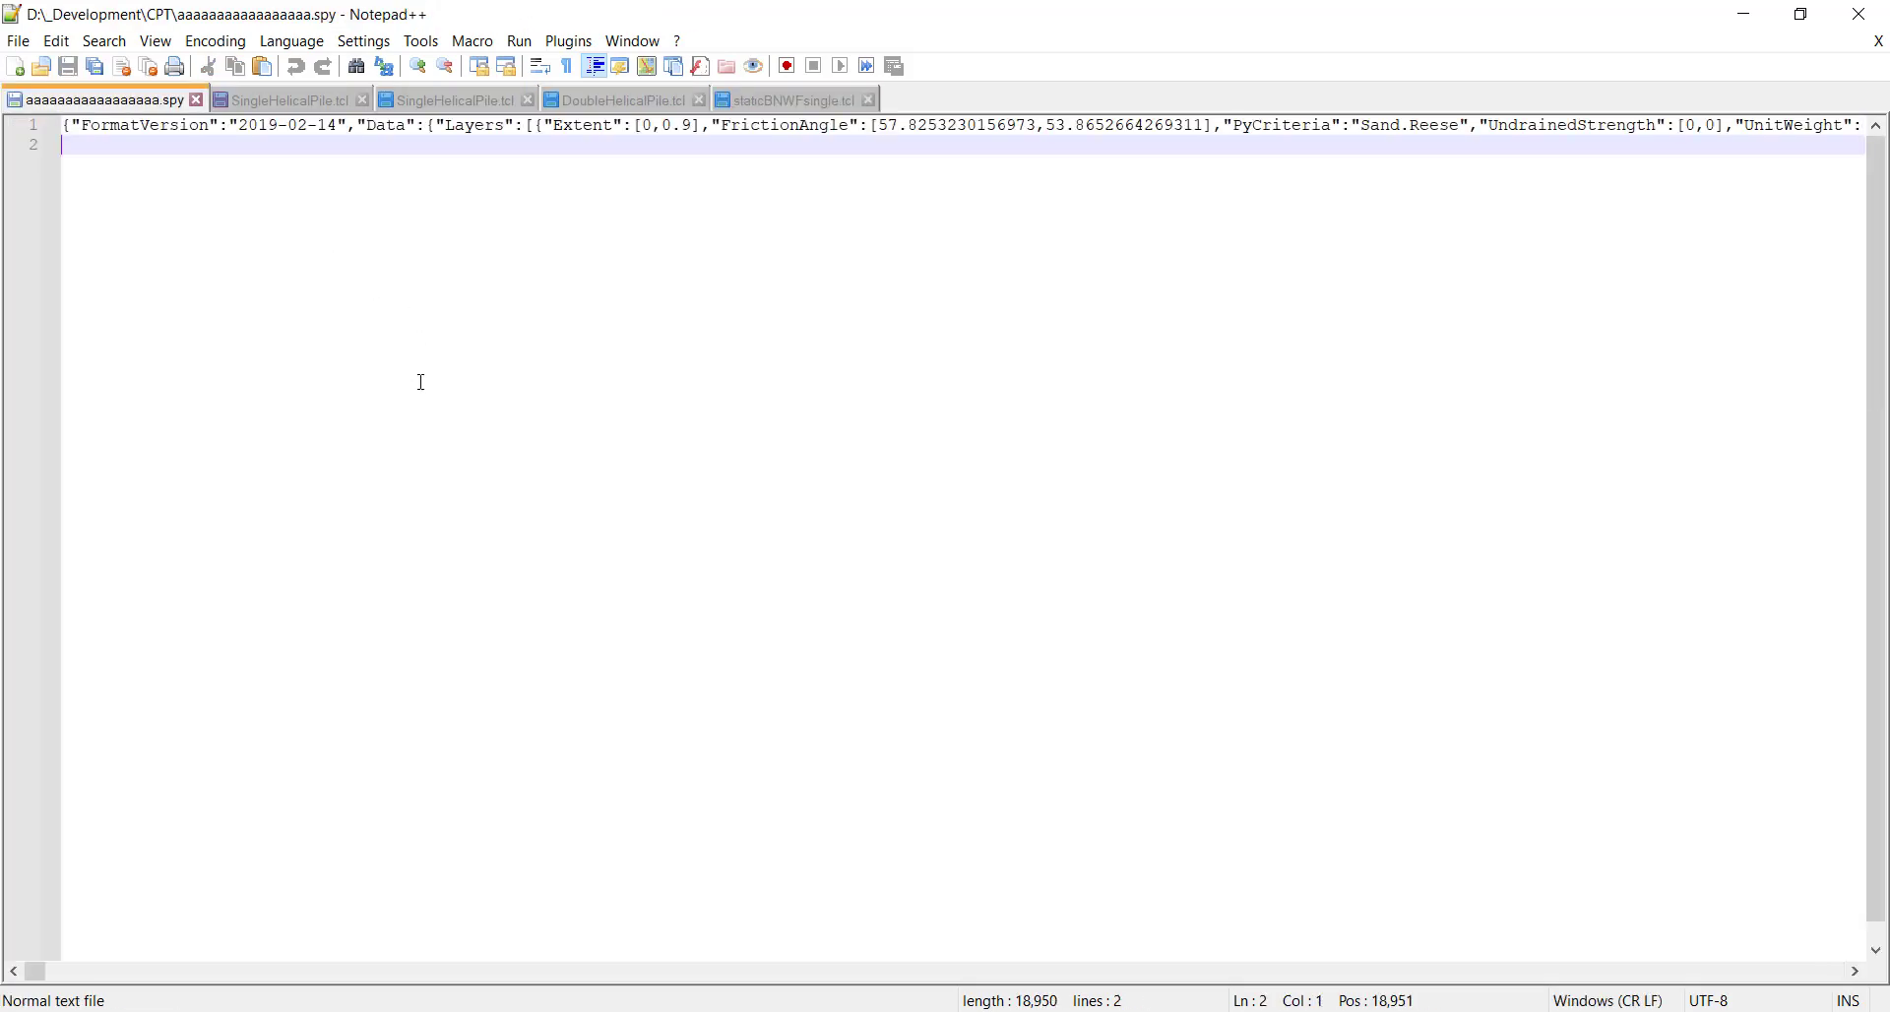
scroll(420, 380, down, 1)
scroll(419, 380, up, 1)
click(17, 41)
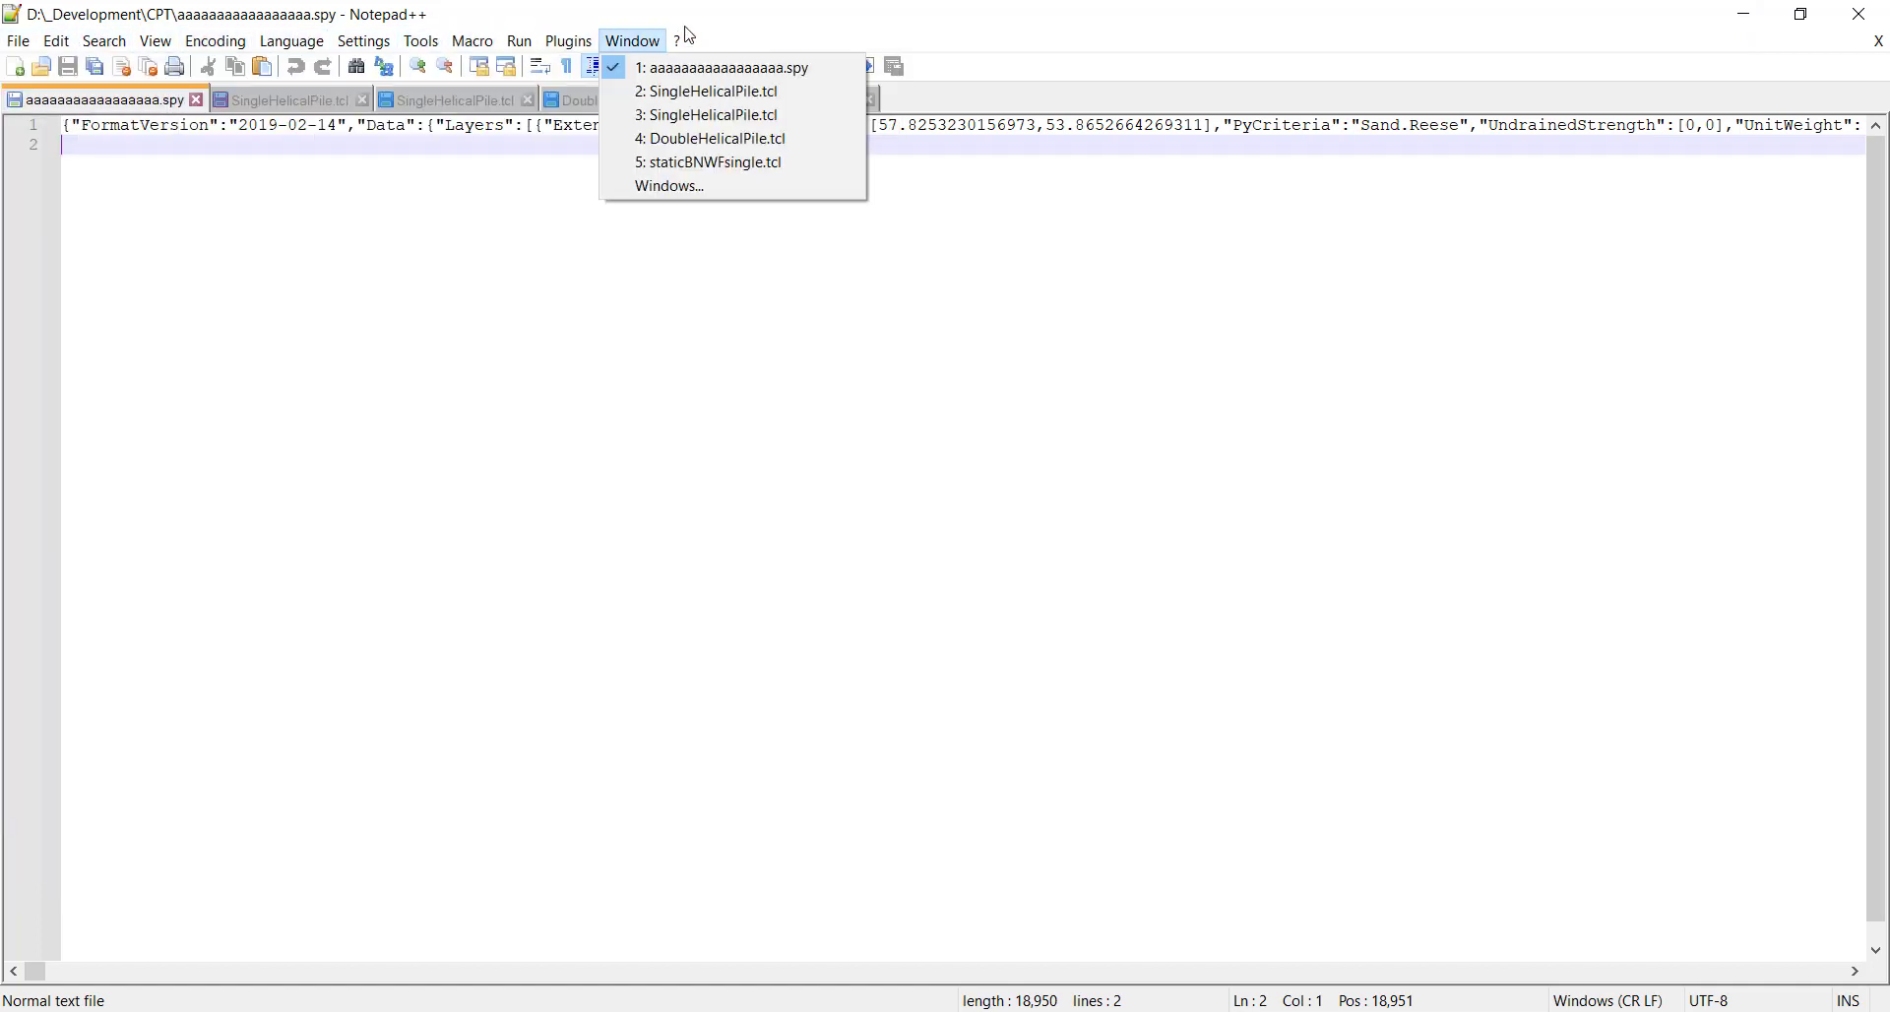
click(768, 253)
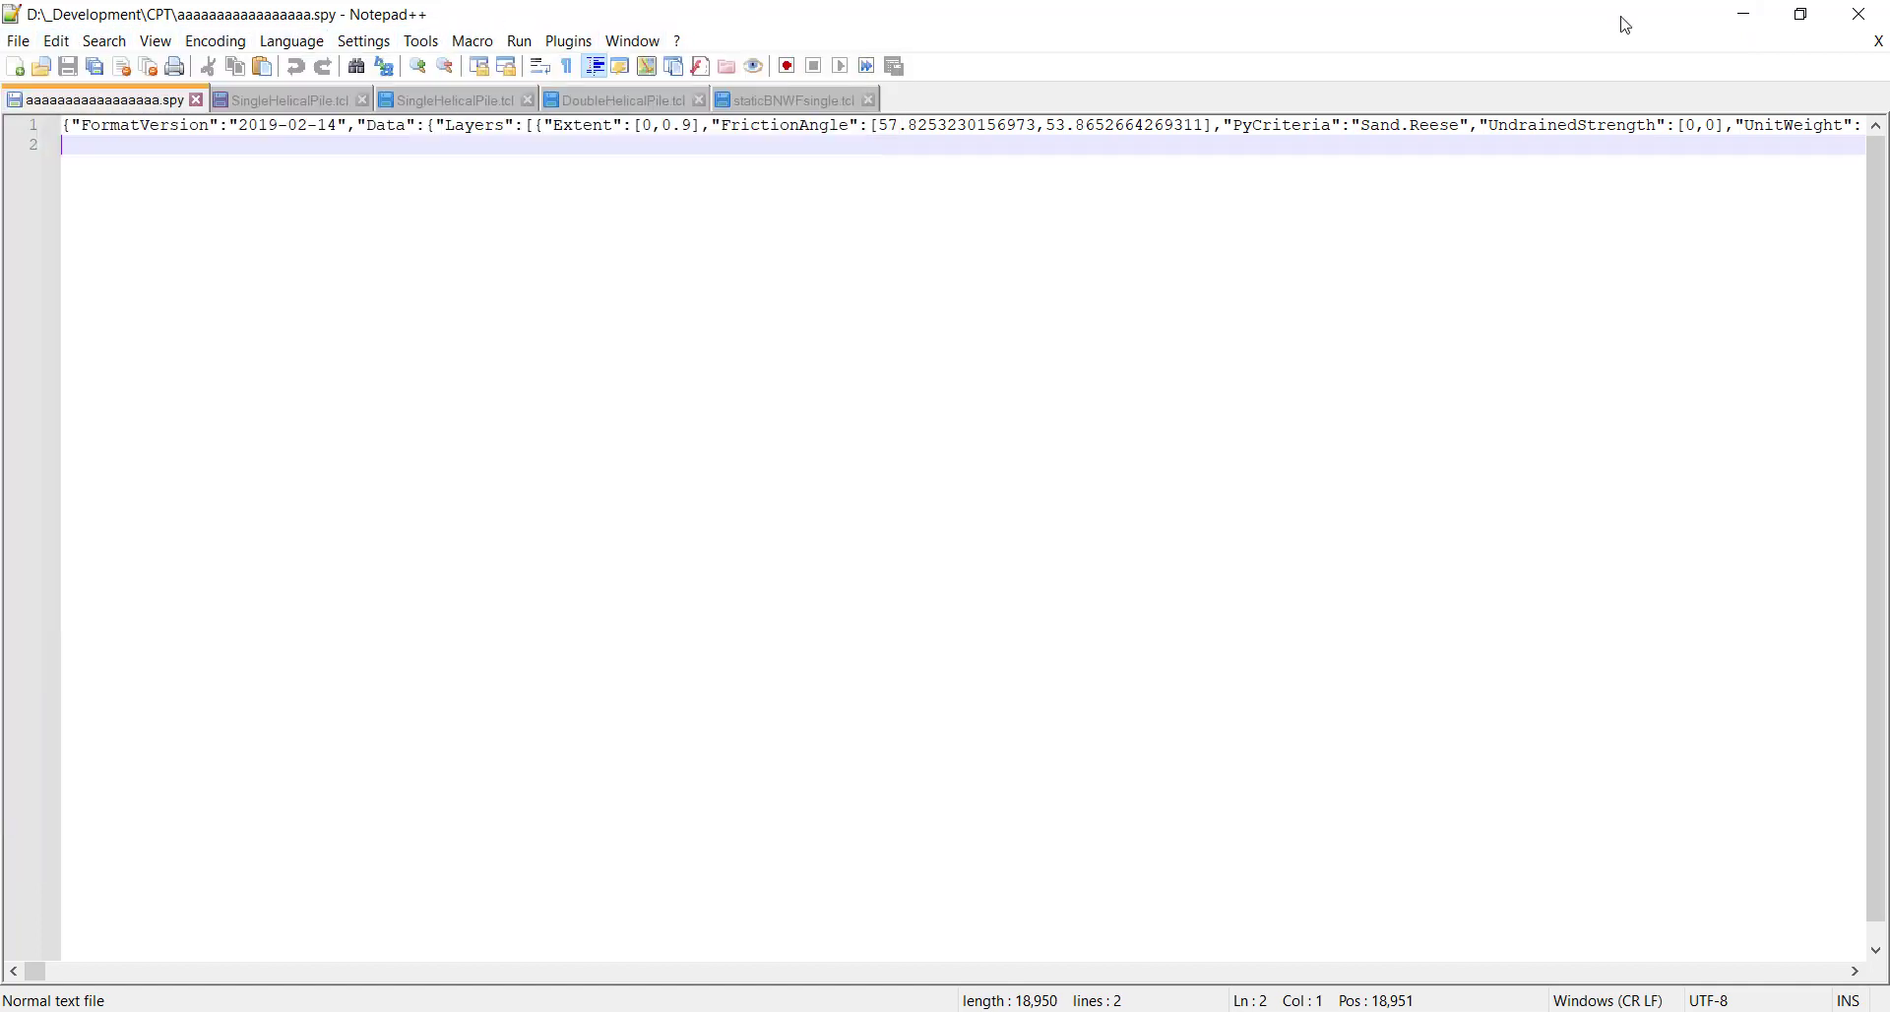
- Examine the SingleHelicalPile.tcl script from the SHP_Dry_Scale_1 folder, from its header to the material stage commands, and minimize Notepad++
click(457, 96)
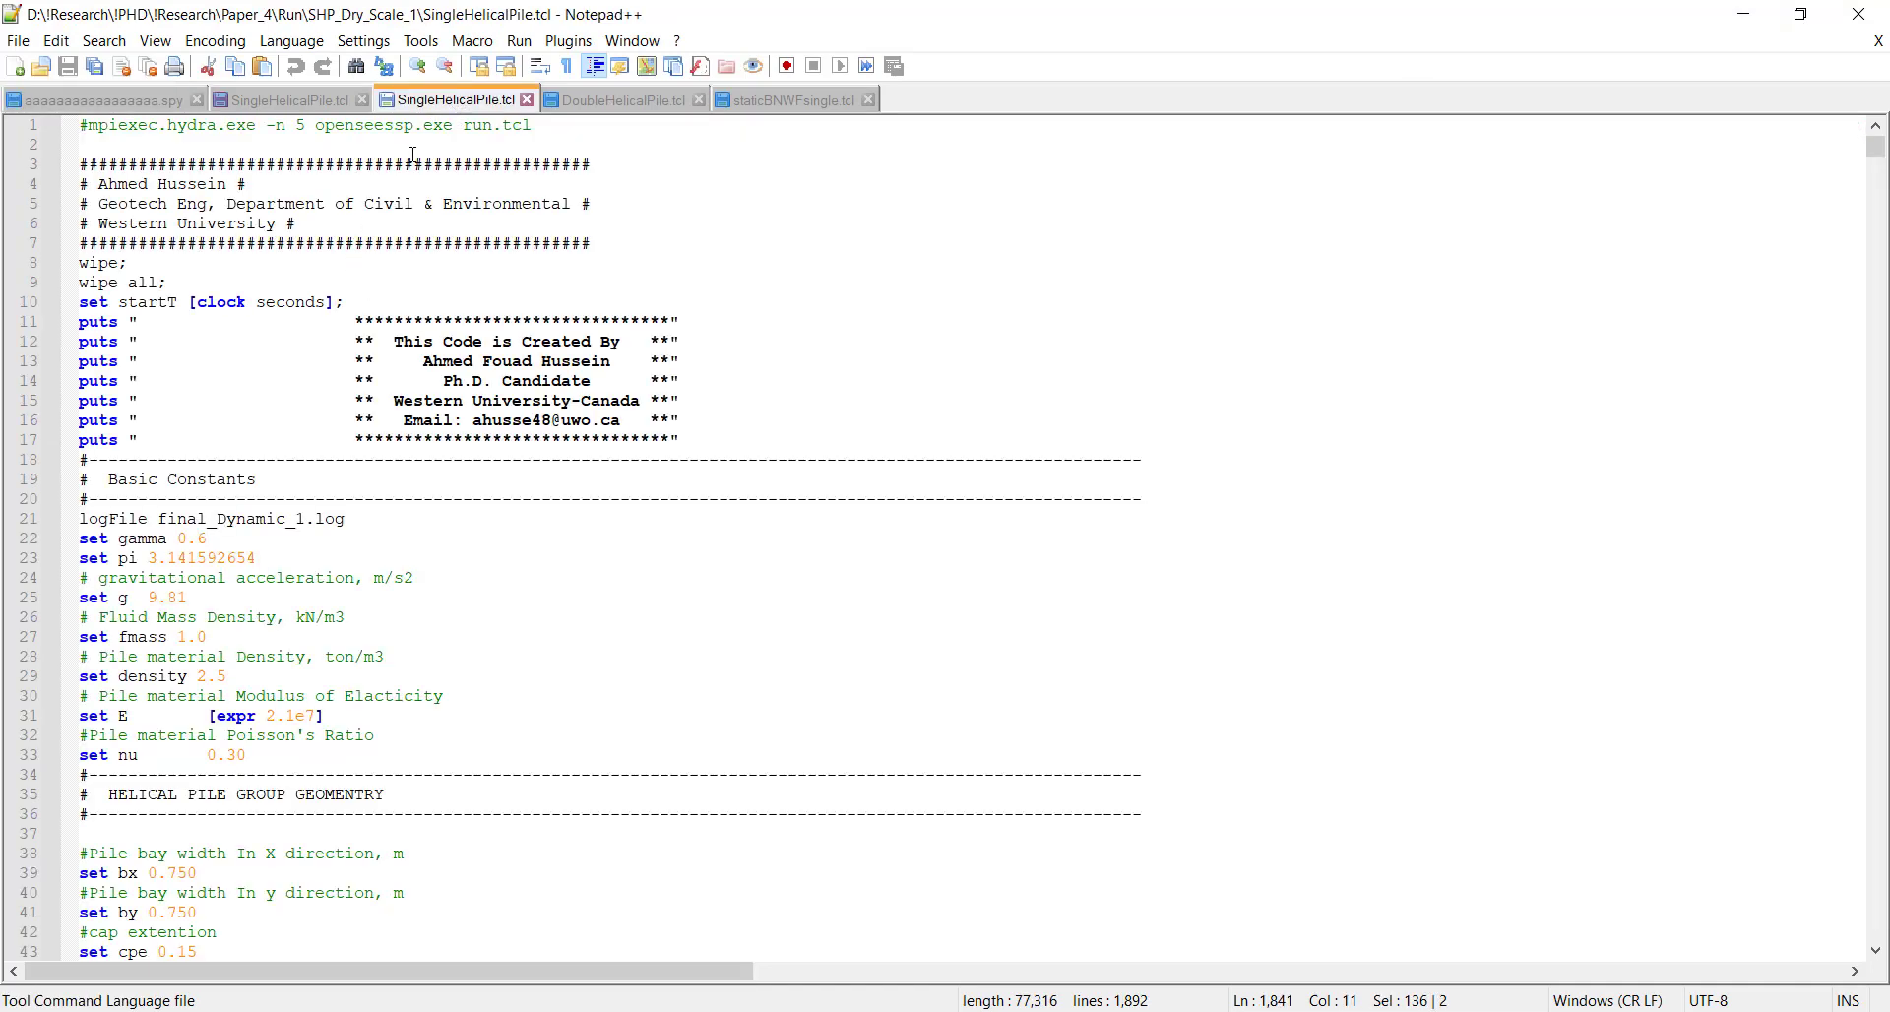
scroll(260, 167, down, 2)
scroll(266, 187, up, 1)
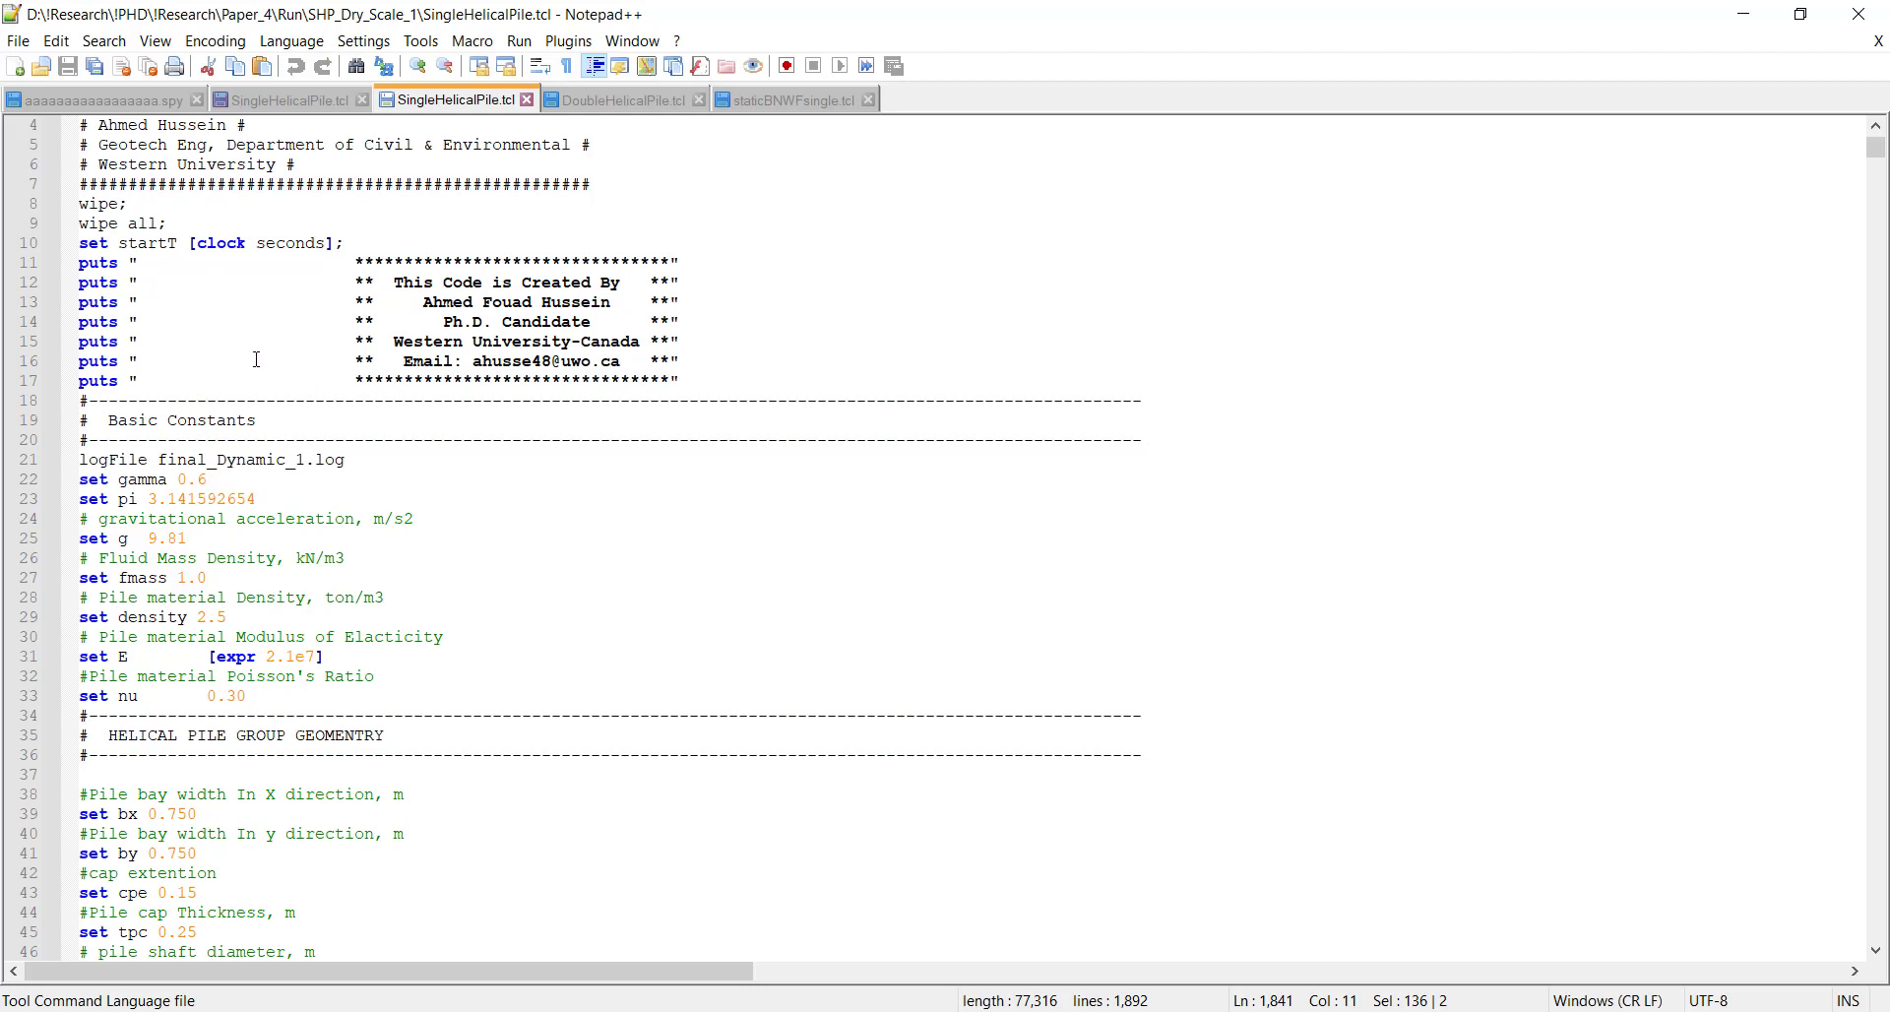
scroll(245, 357, down, 6)
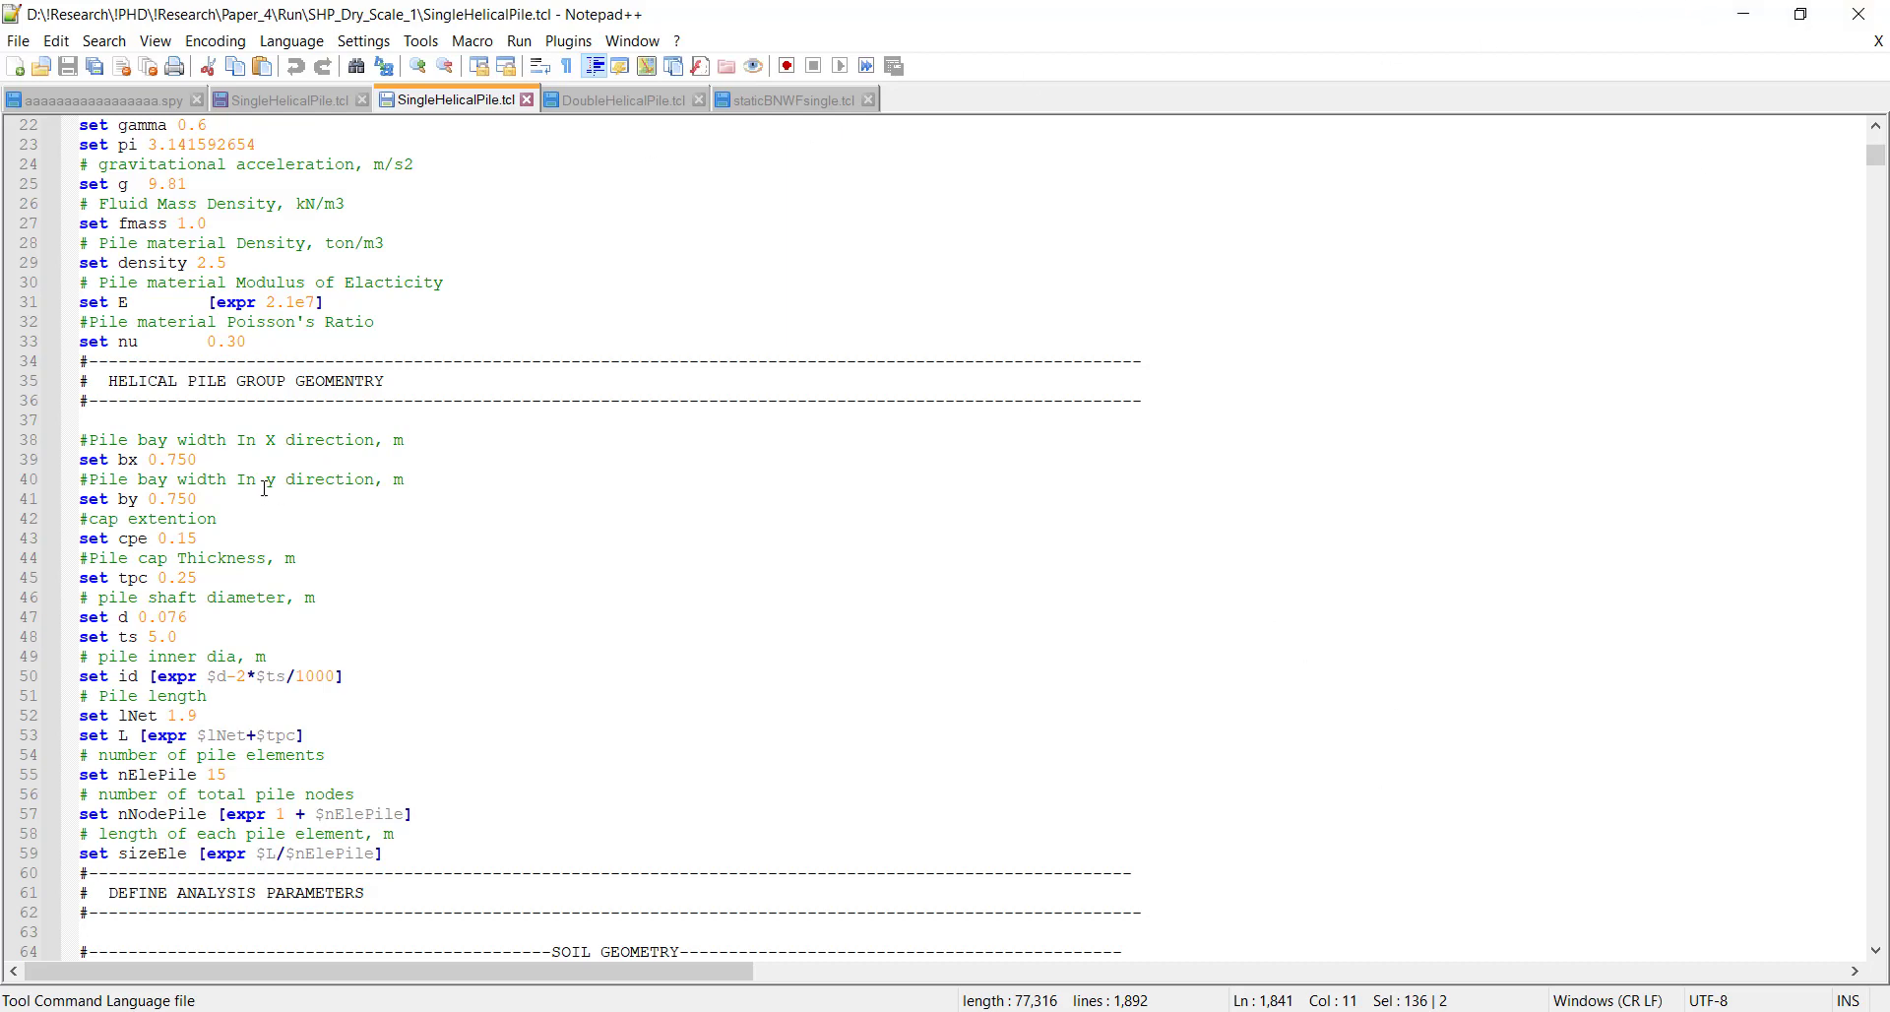
scroll(265, 488, down, 20)
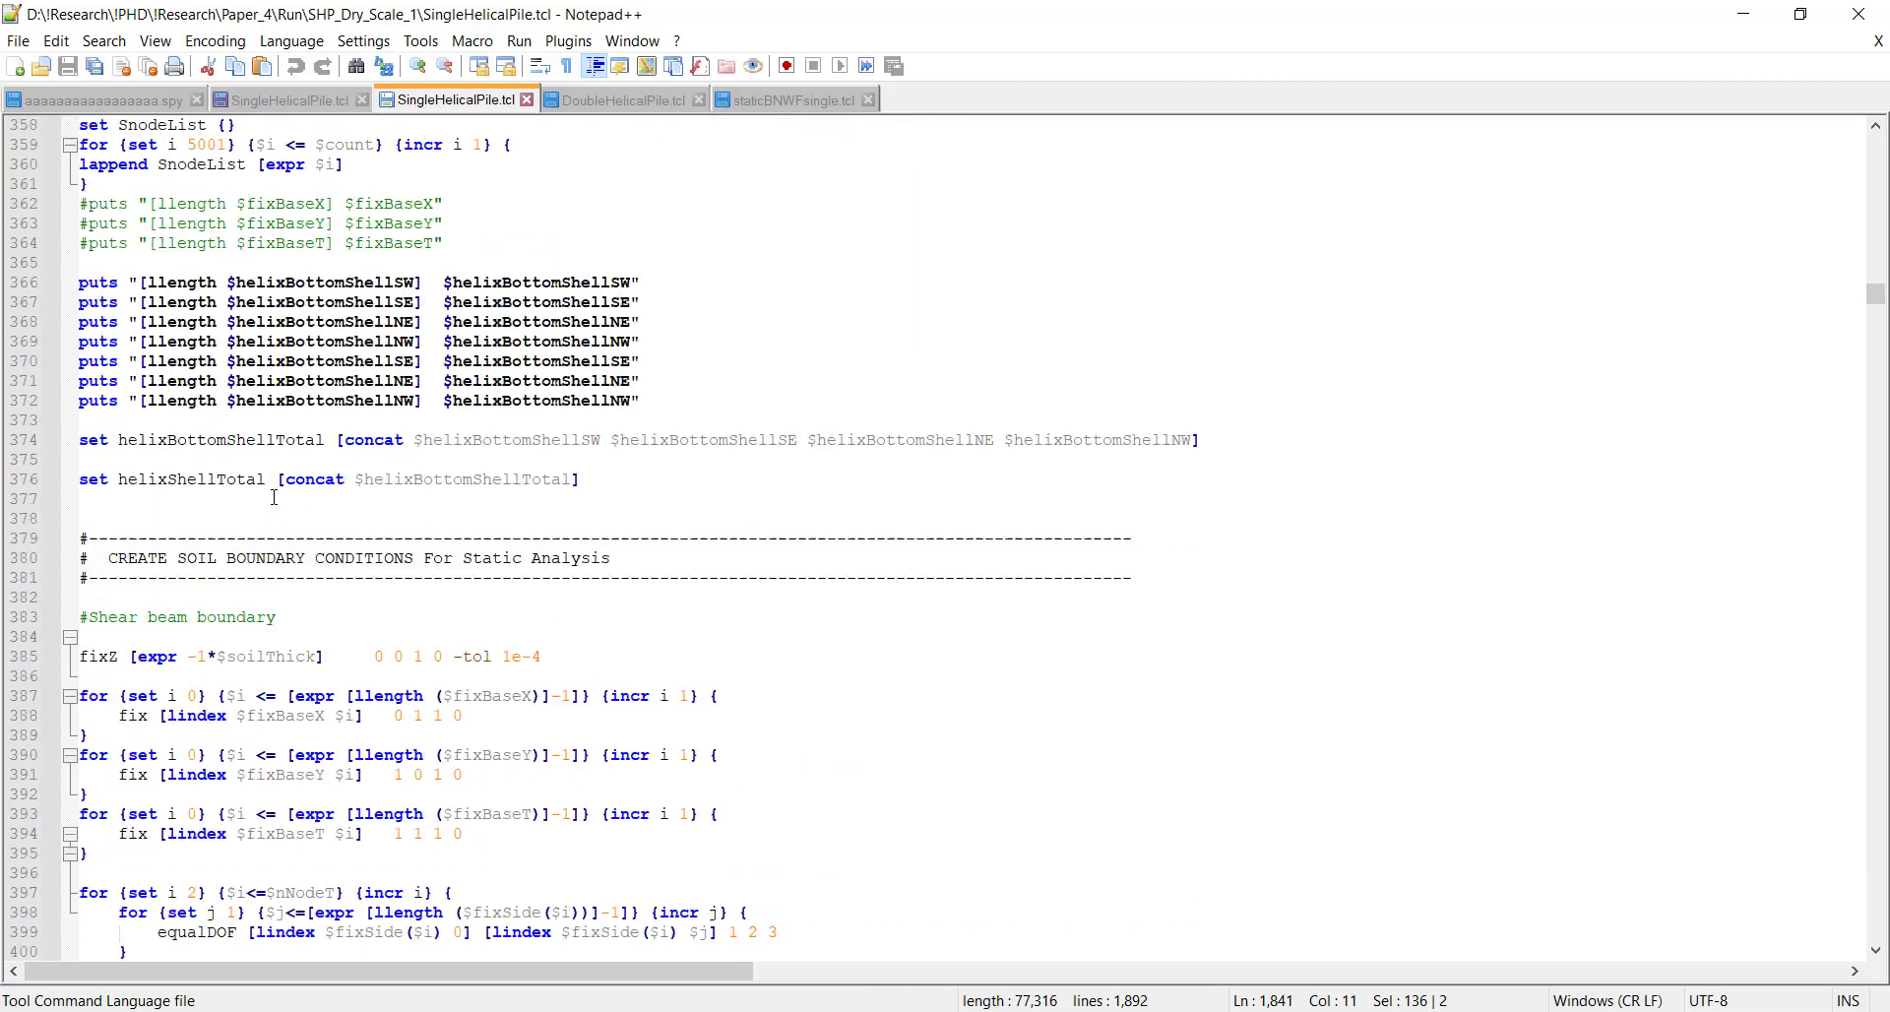
scroll(274, 497, down, 20)
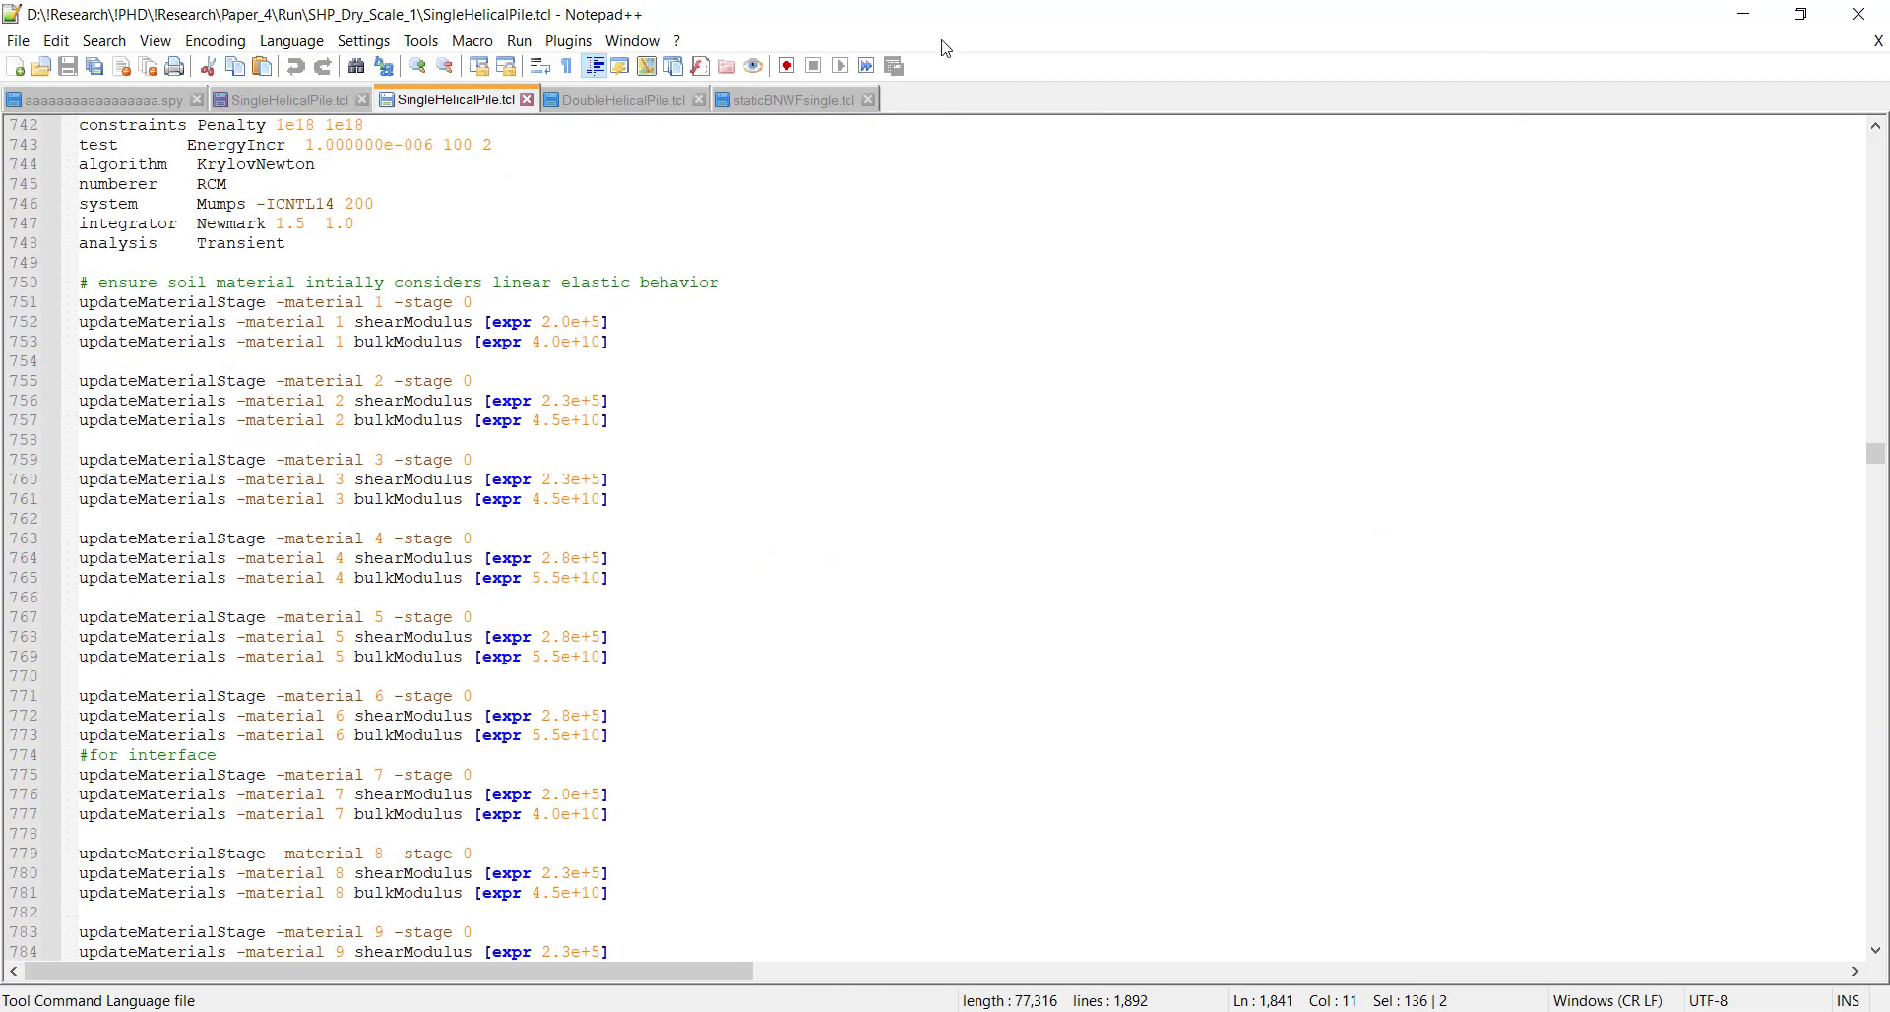
click(1743, 13)
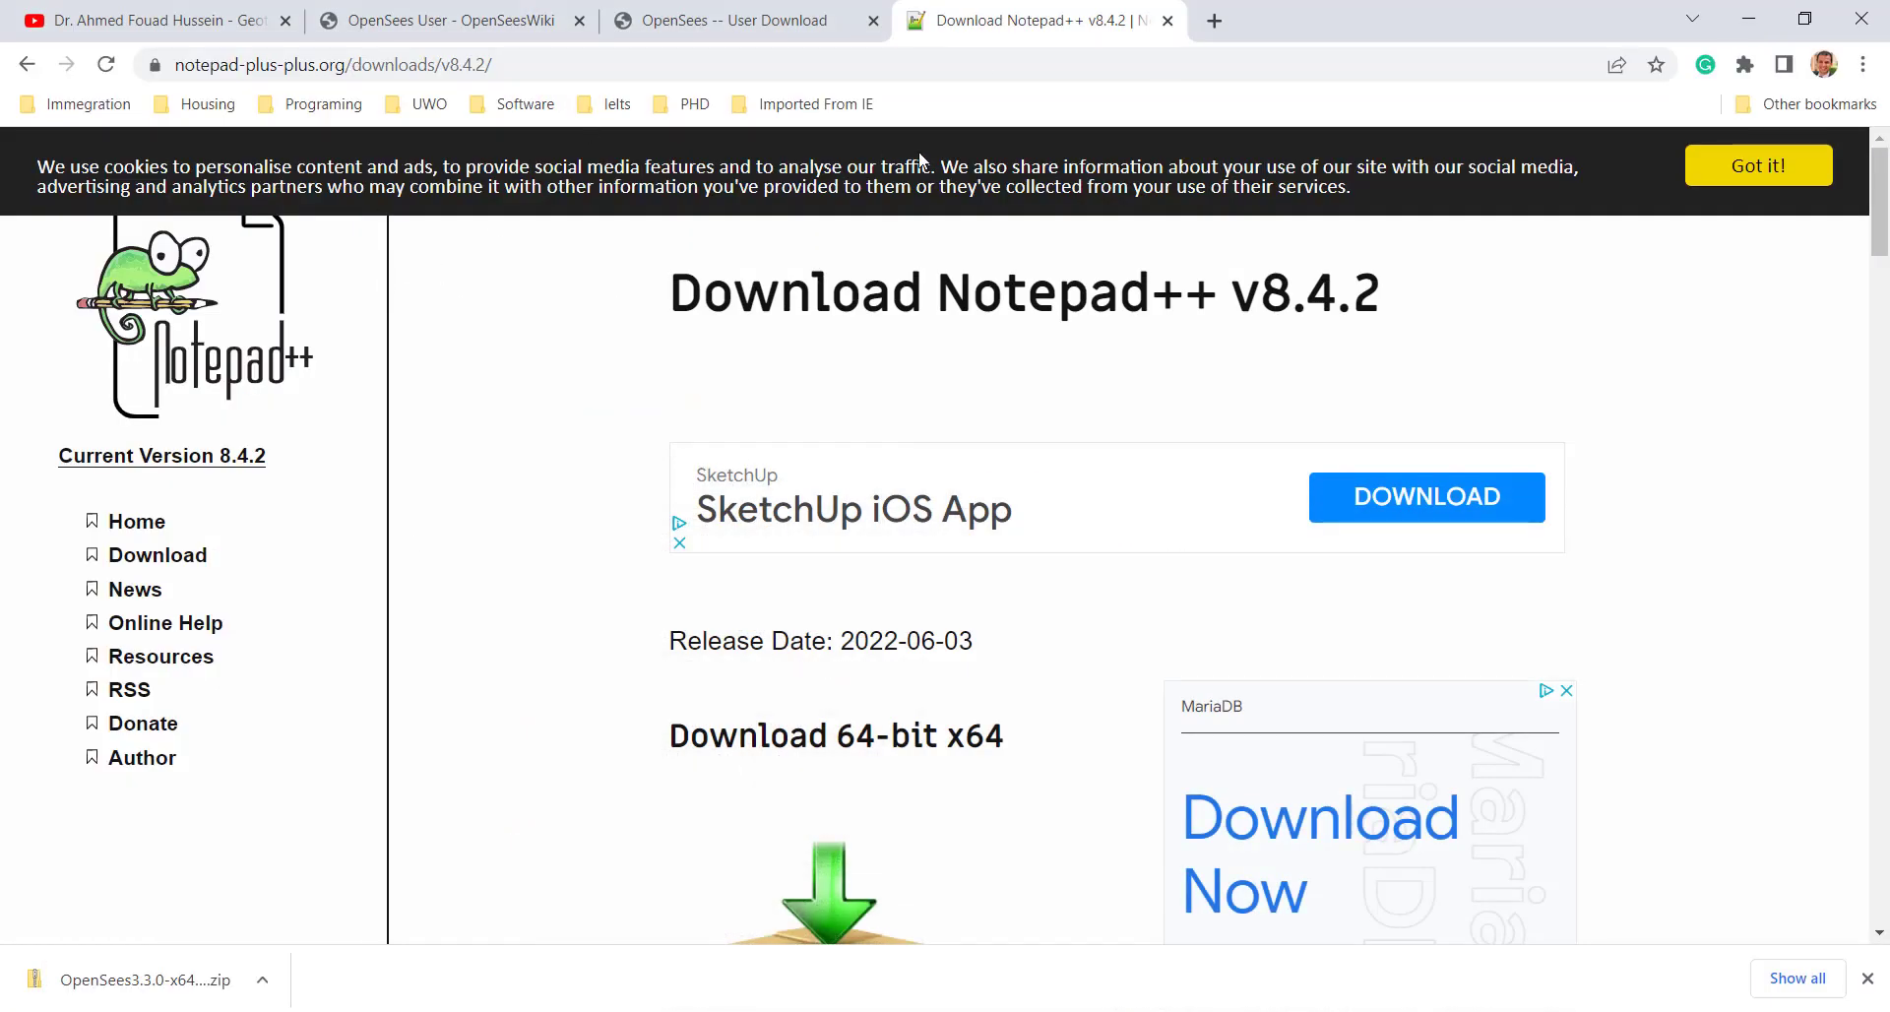
- Return to the OpenSees download page and open the OpenSees User page through the OpenSeesWiki
click(536, 27)
click(718, 14)
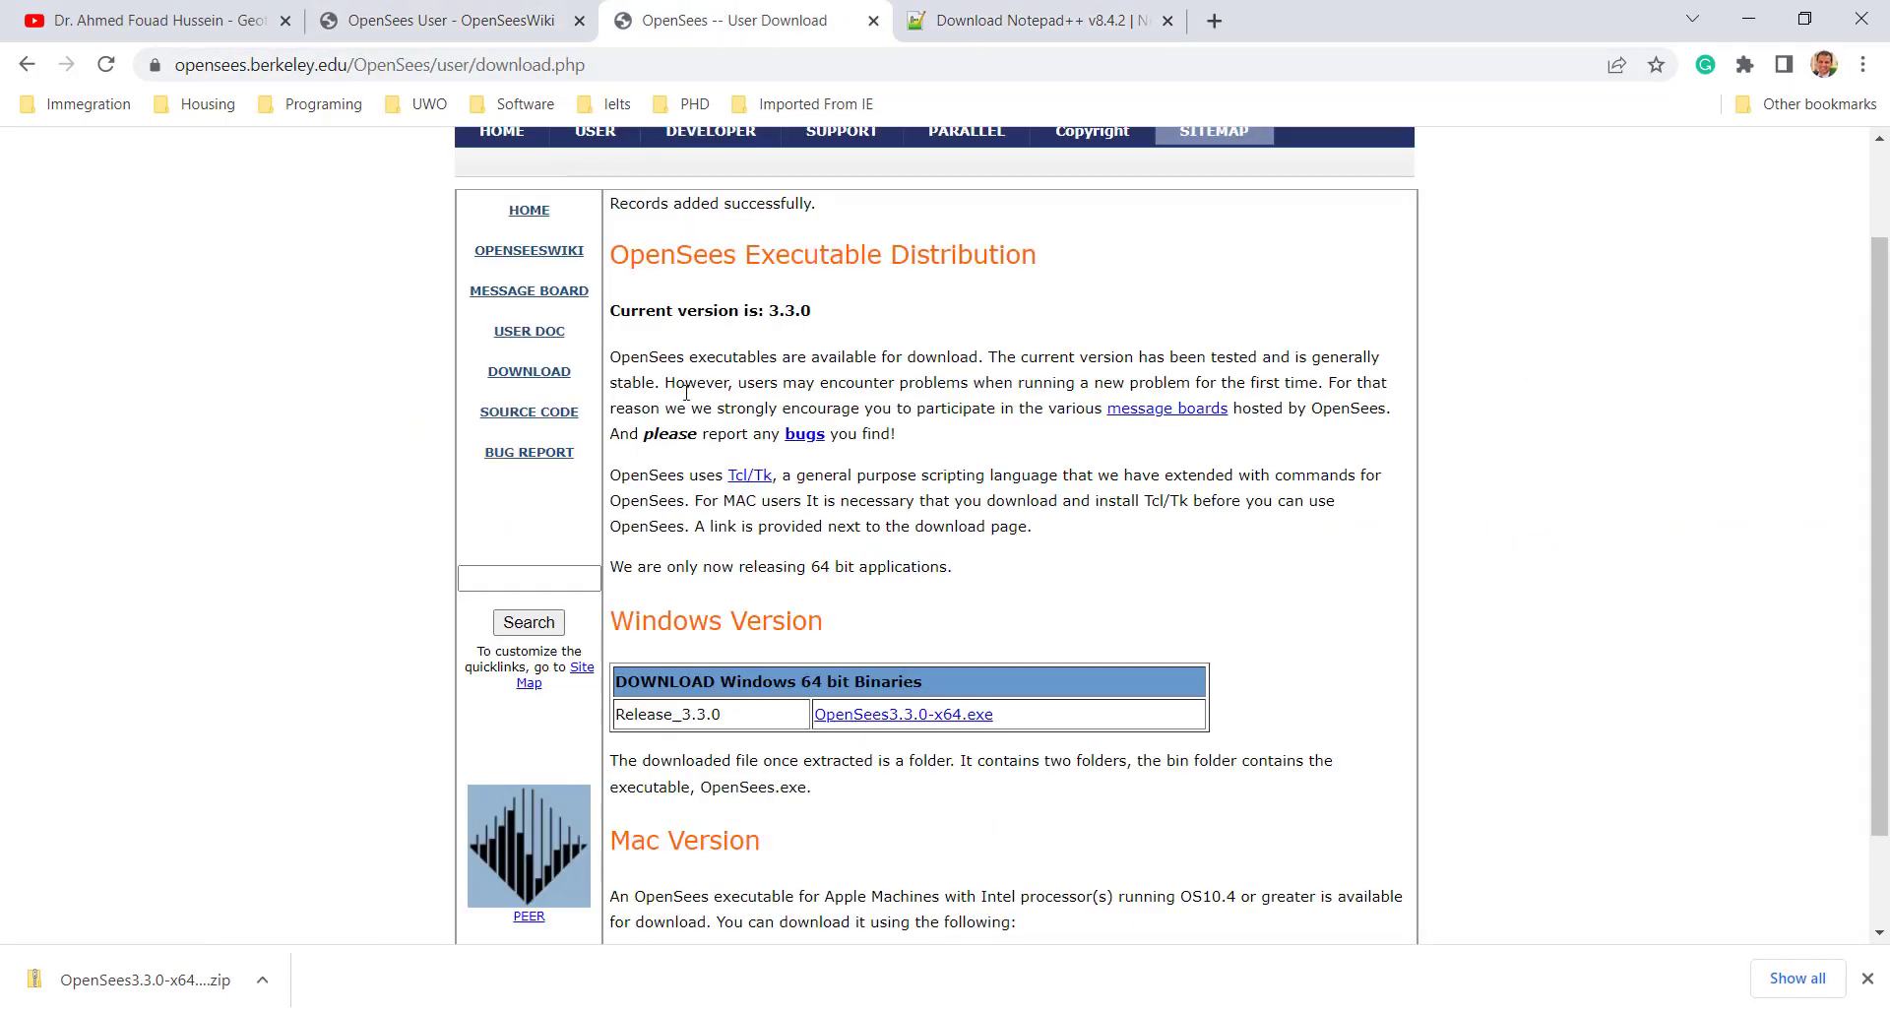
scroll(686, 392, up, 1)
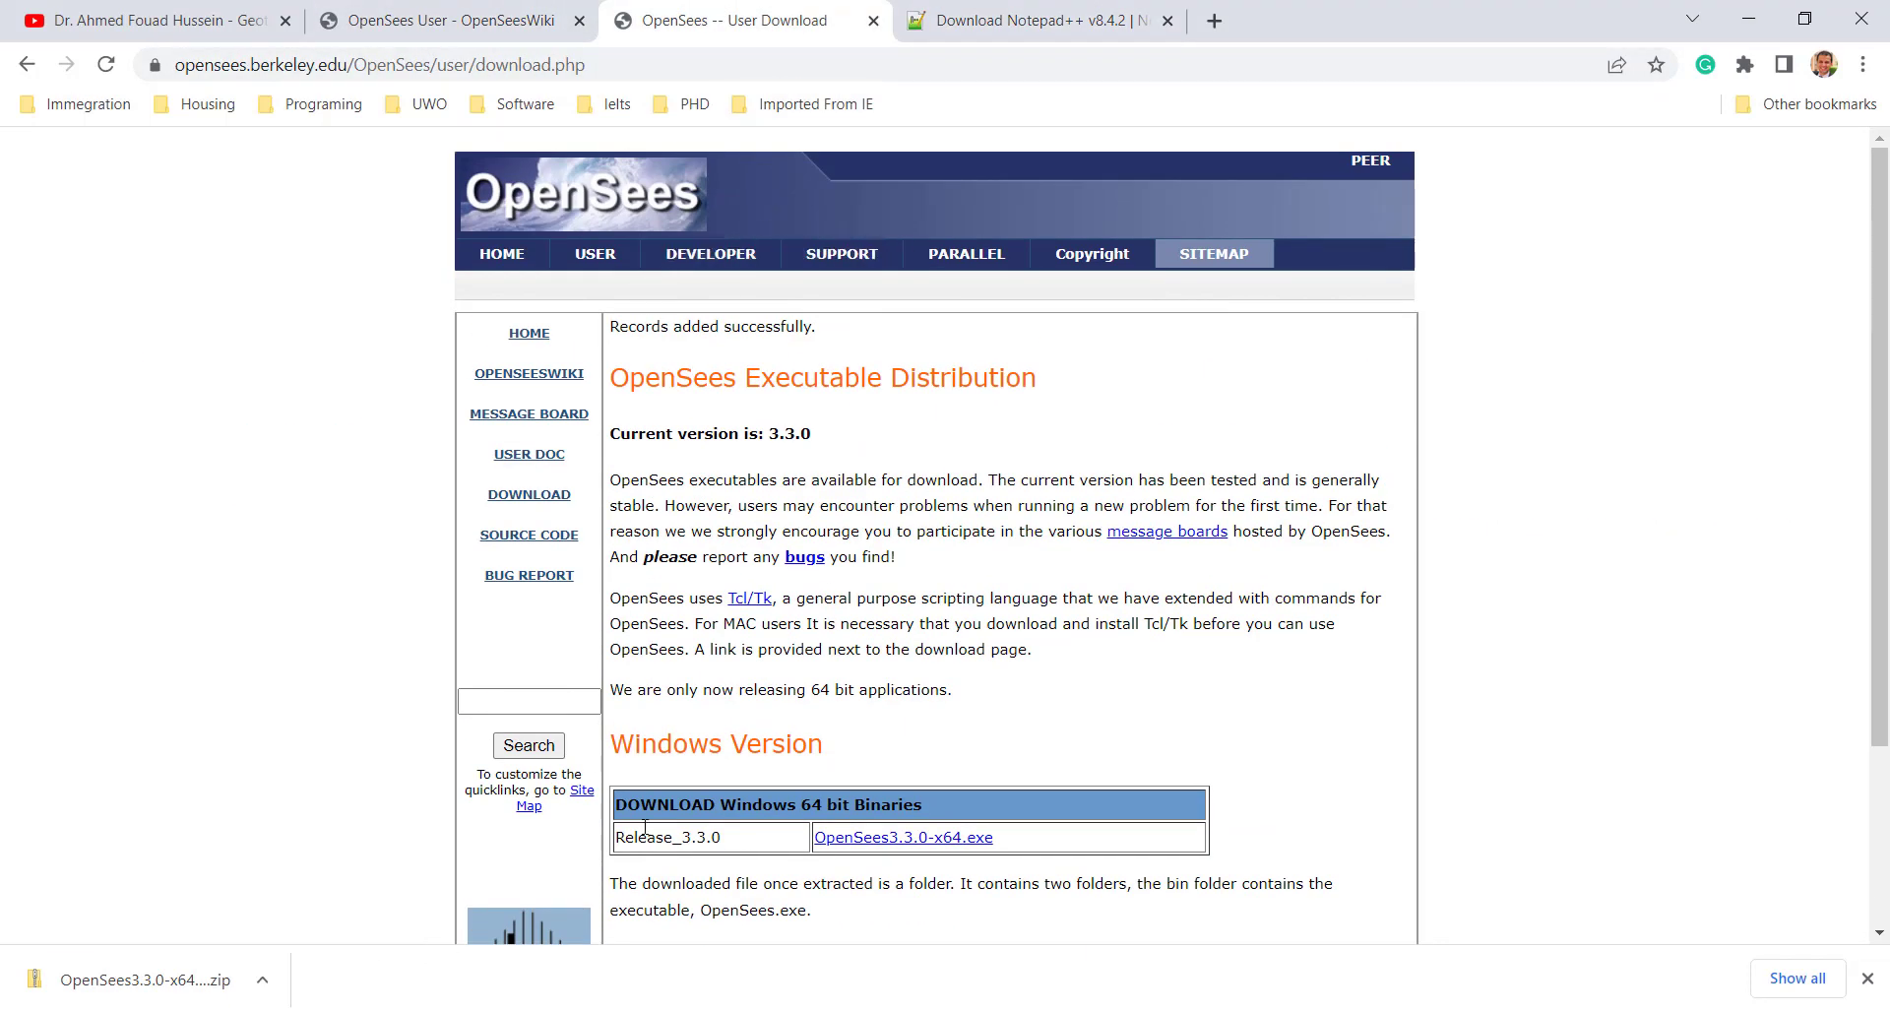
click(523, 375)
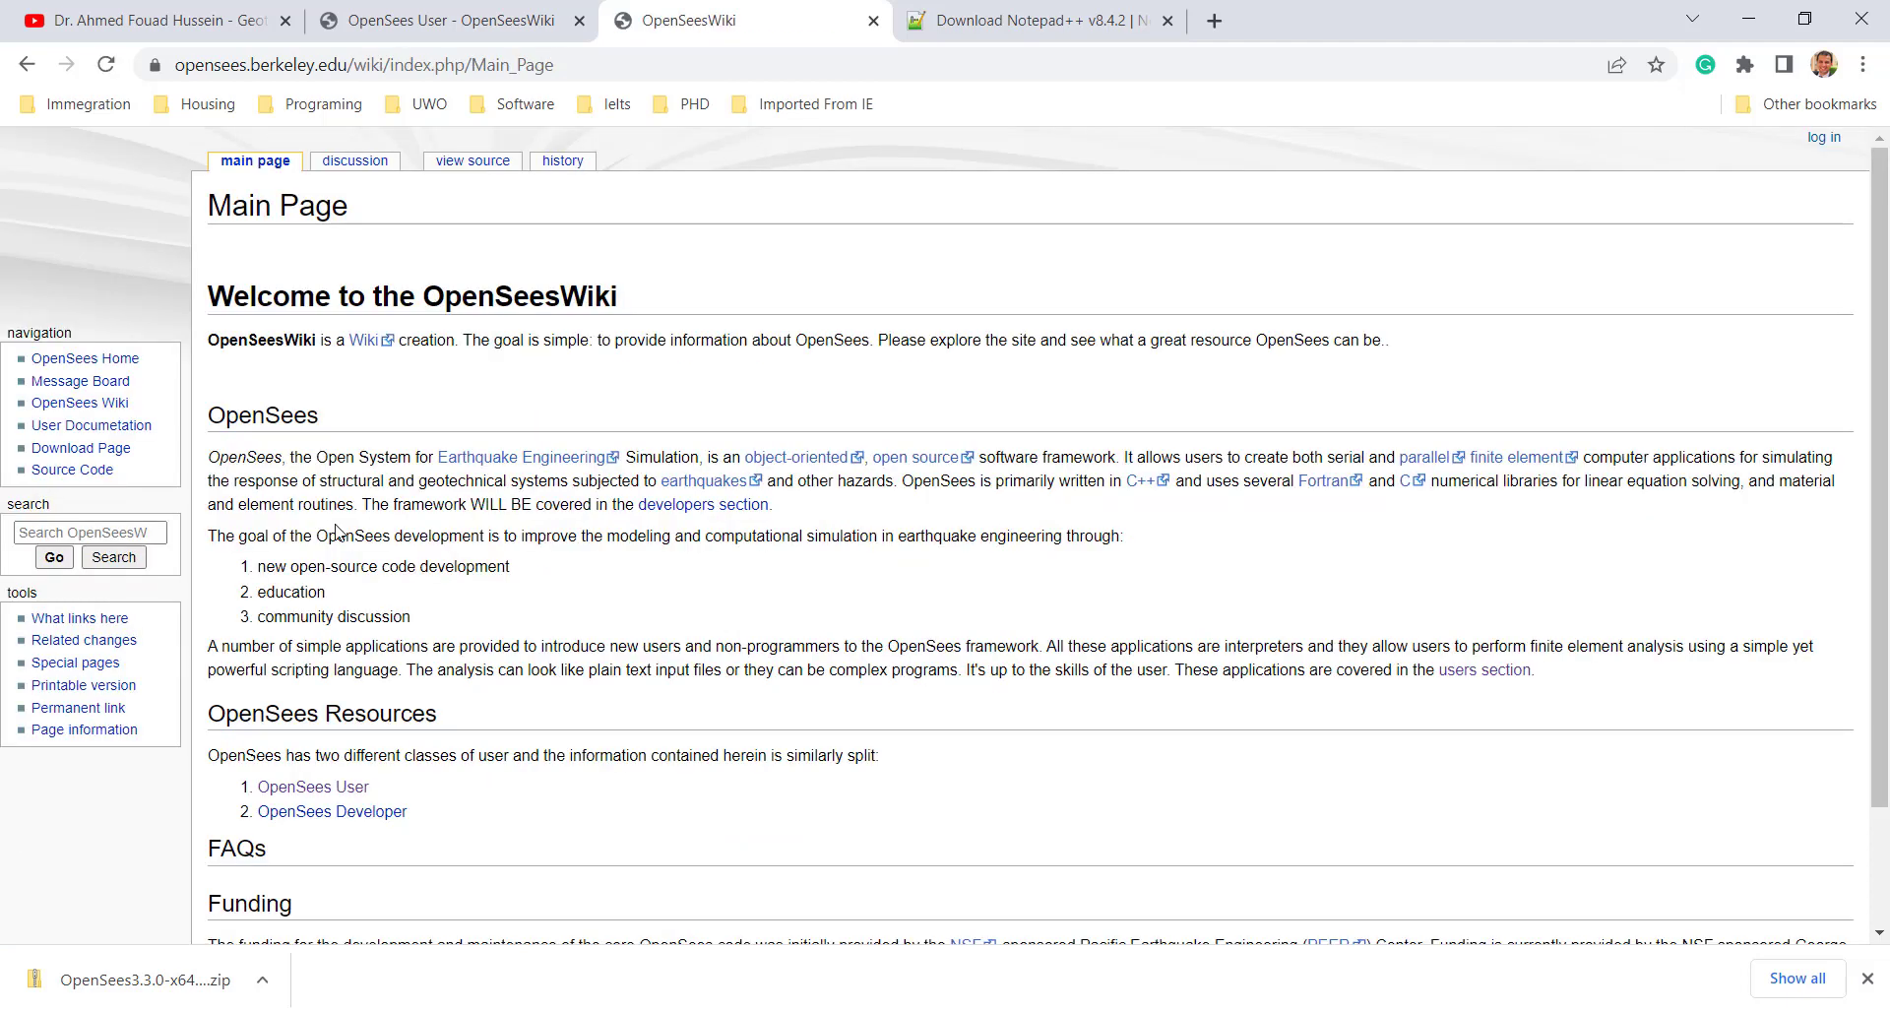
scroll(336, 532, down, 2)
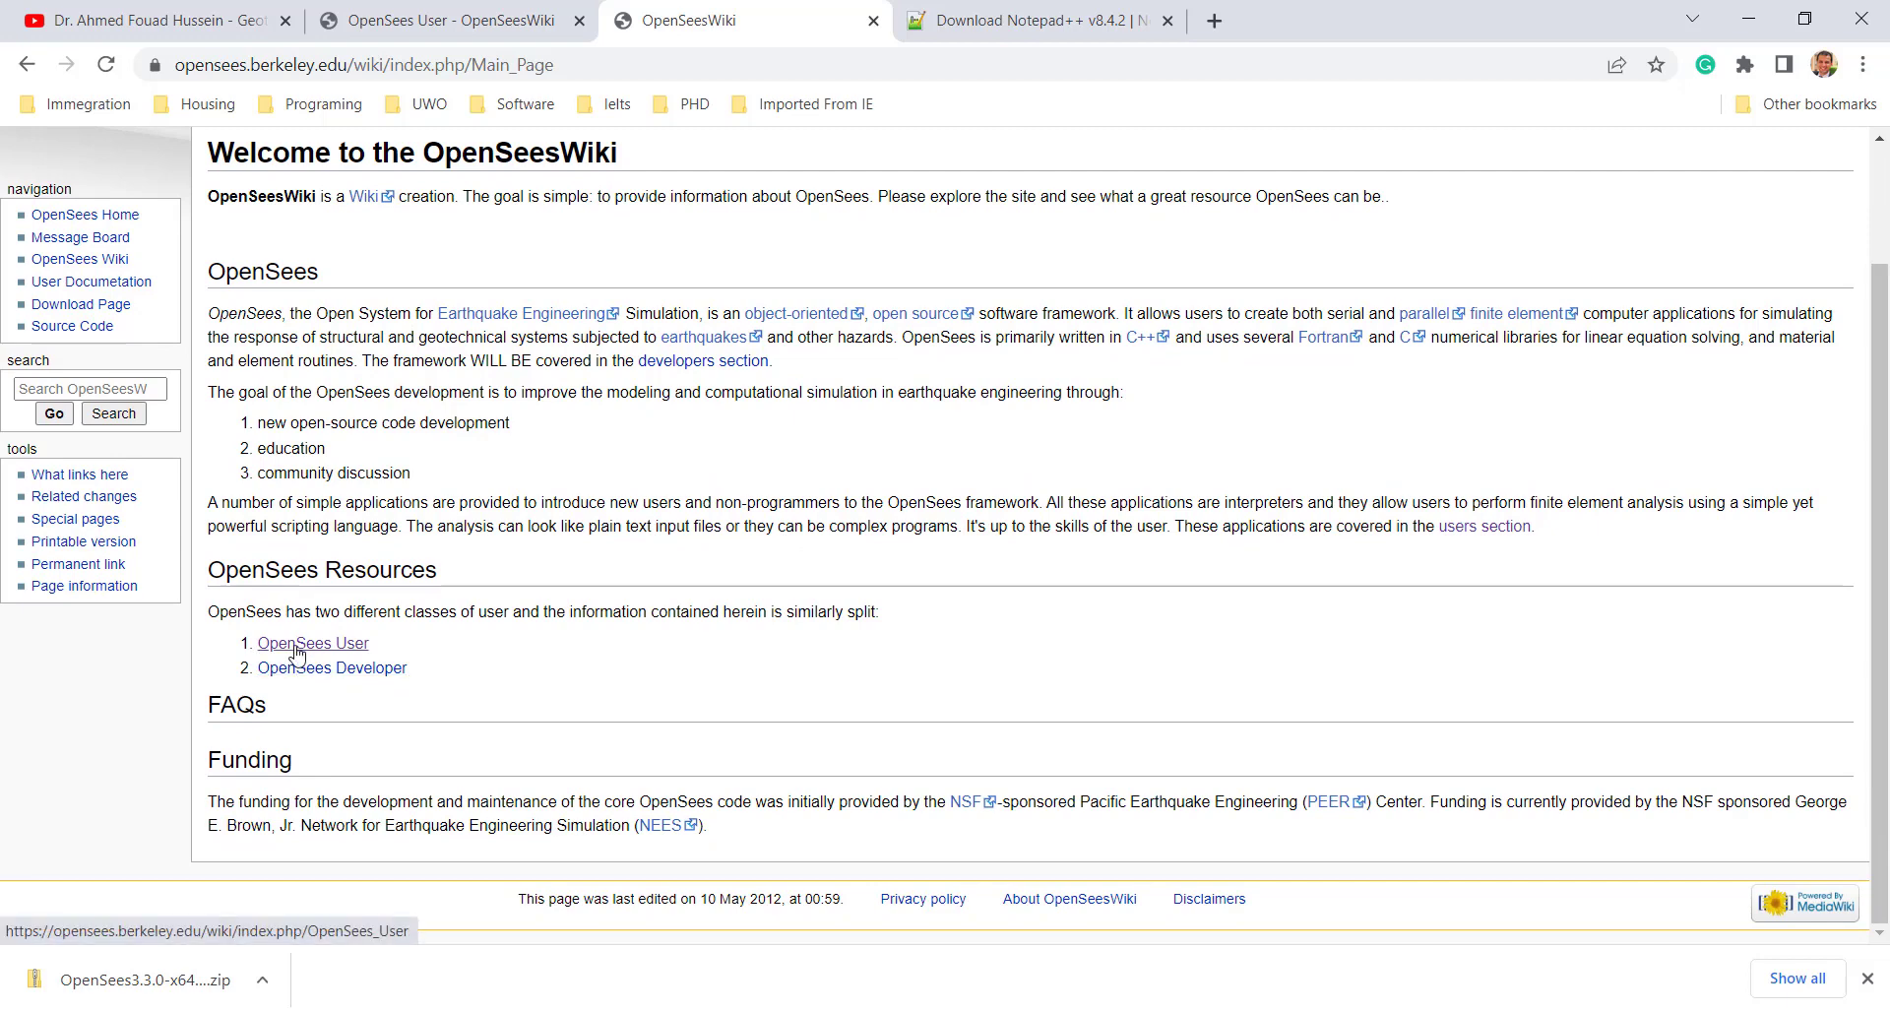
click(297, 649)
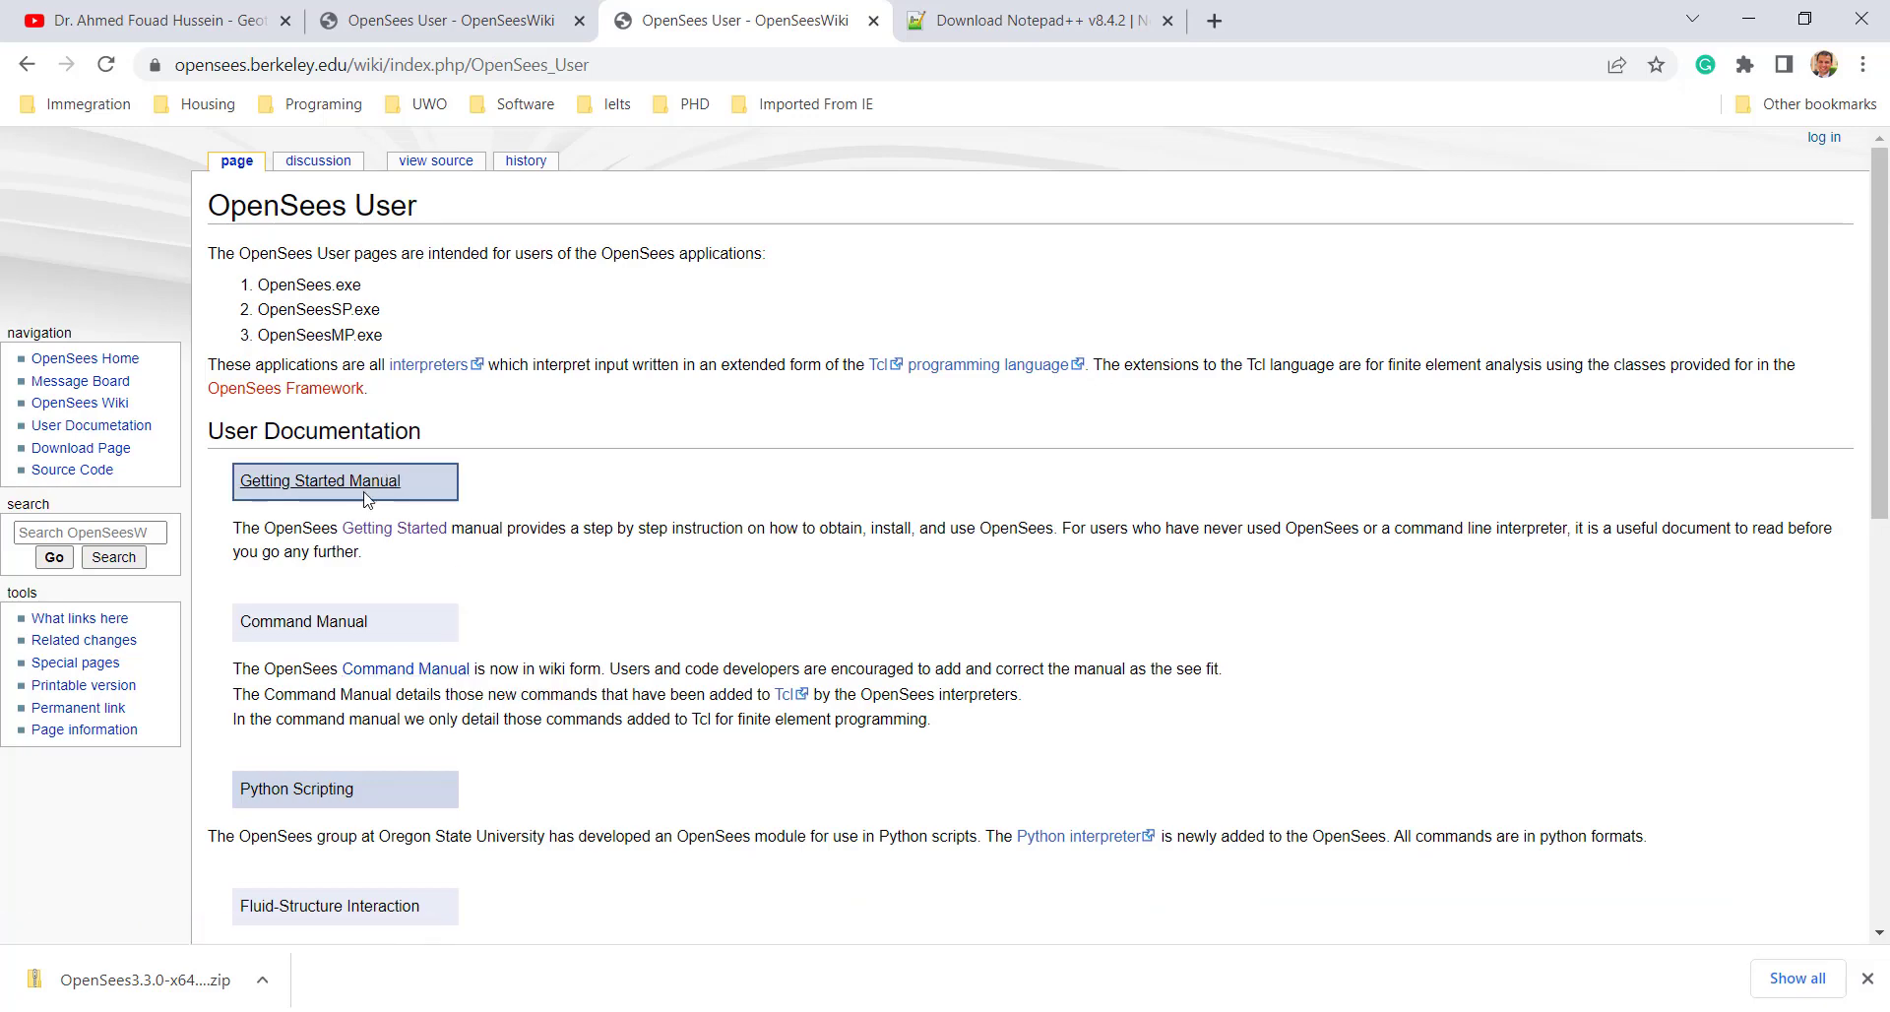
- Look over the resources on the OpenSees User page and open the Getting Started Manual in a new tab
scroll(354, 526, down, 5)
scroll(352, 546, down, 5)
scroll(364, 496, up, 10)
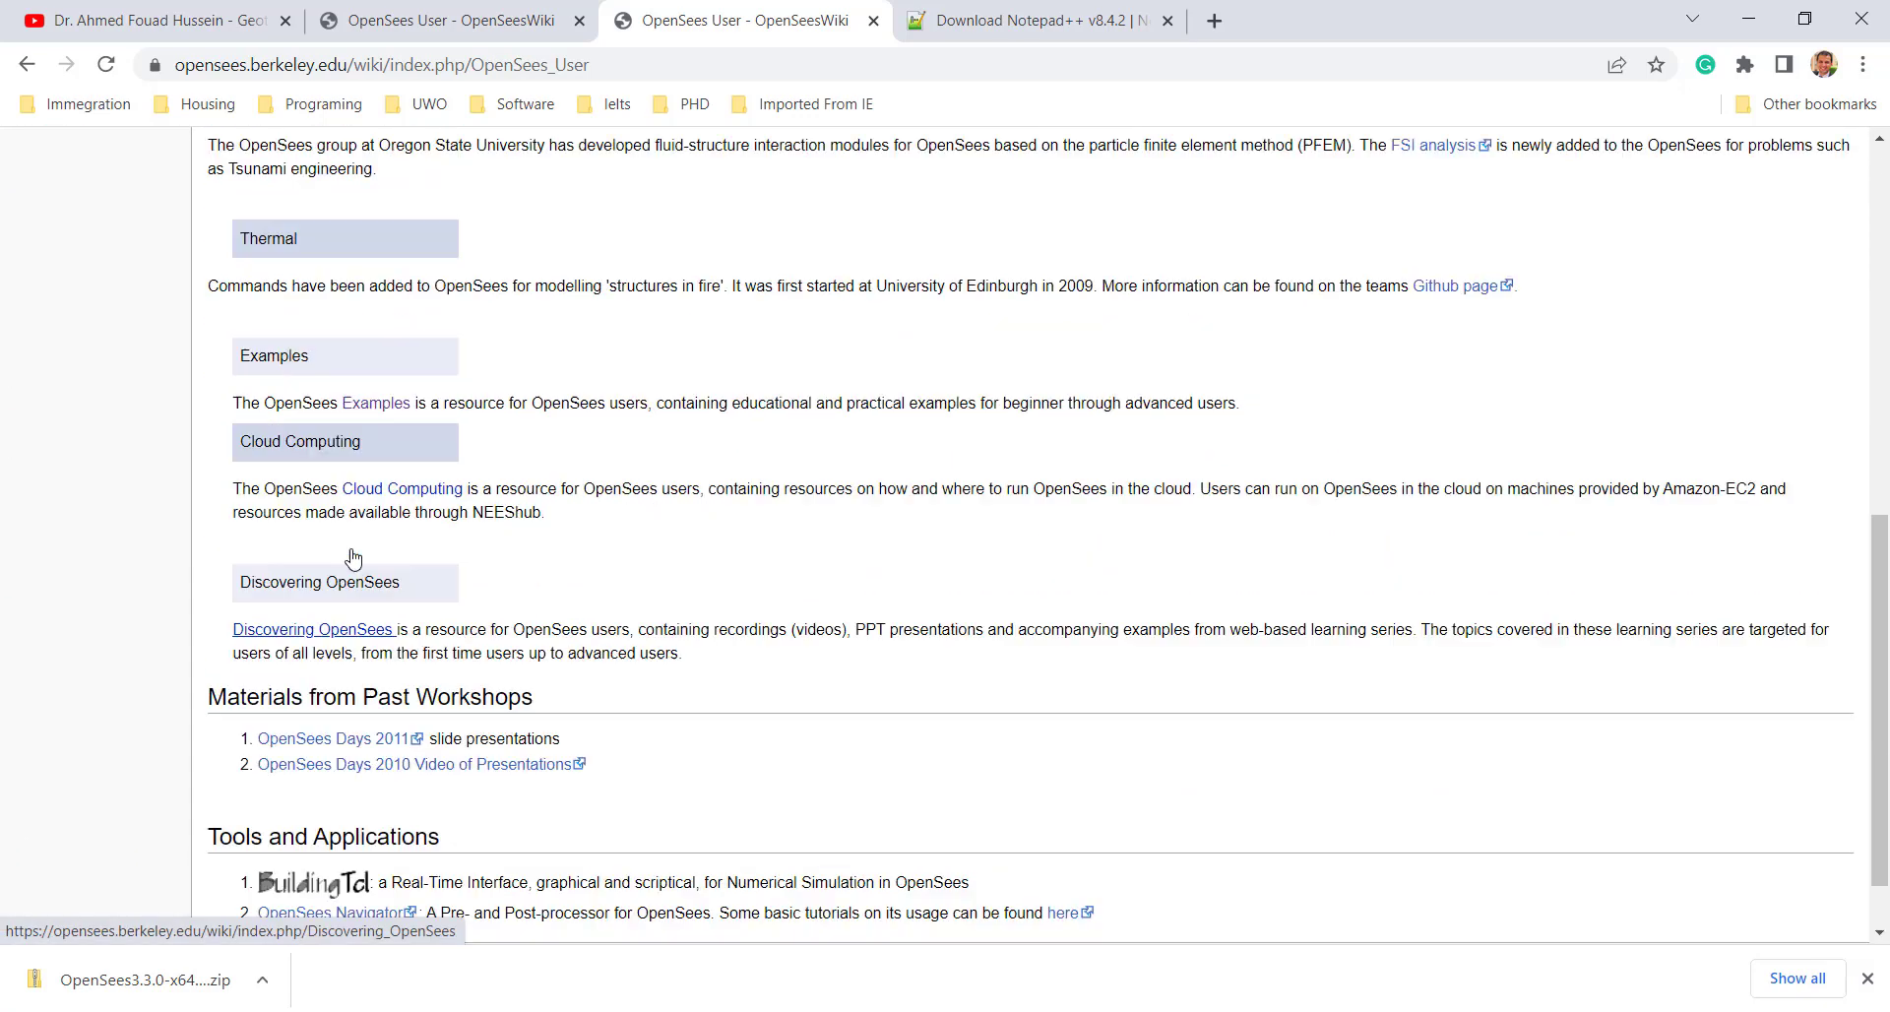
right_click(364, 497)
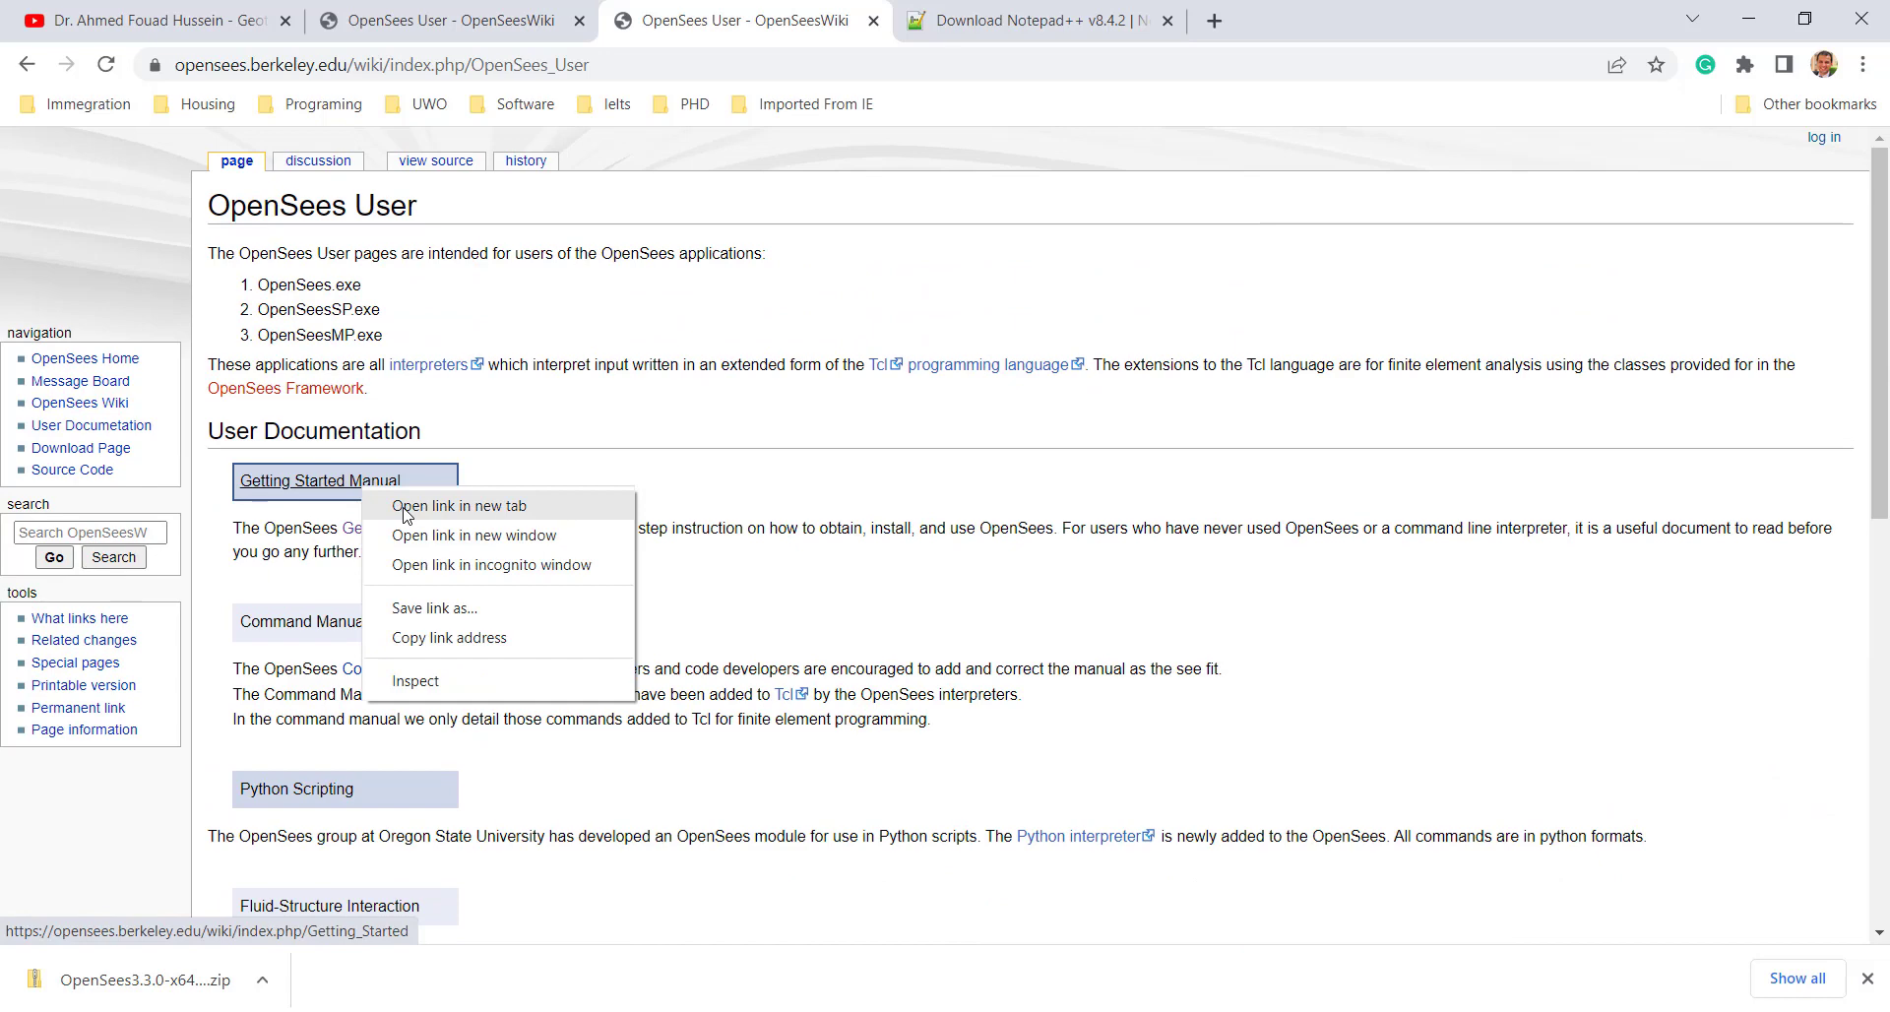
click(576, 507)
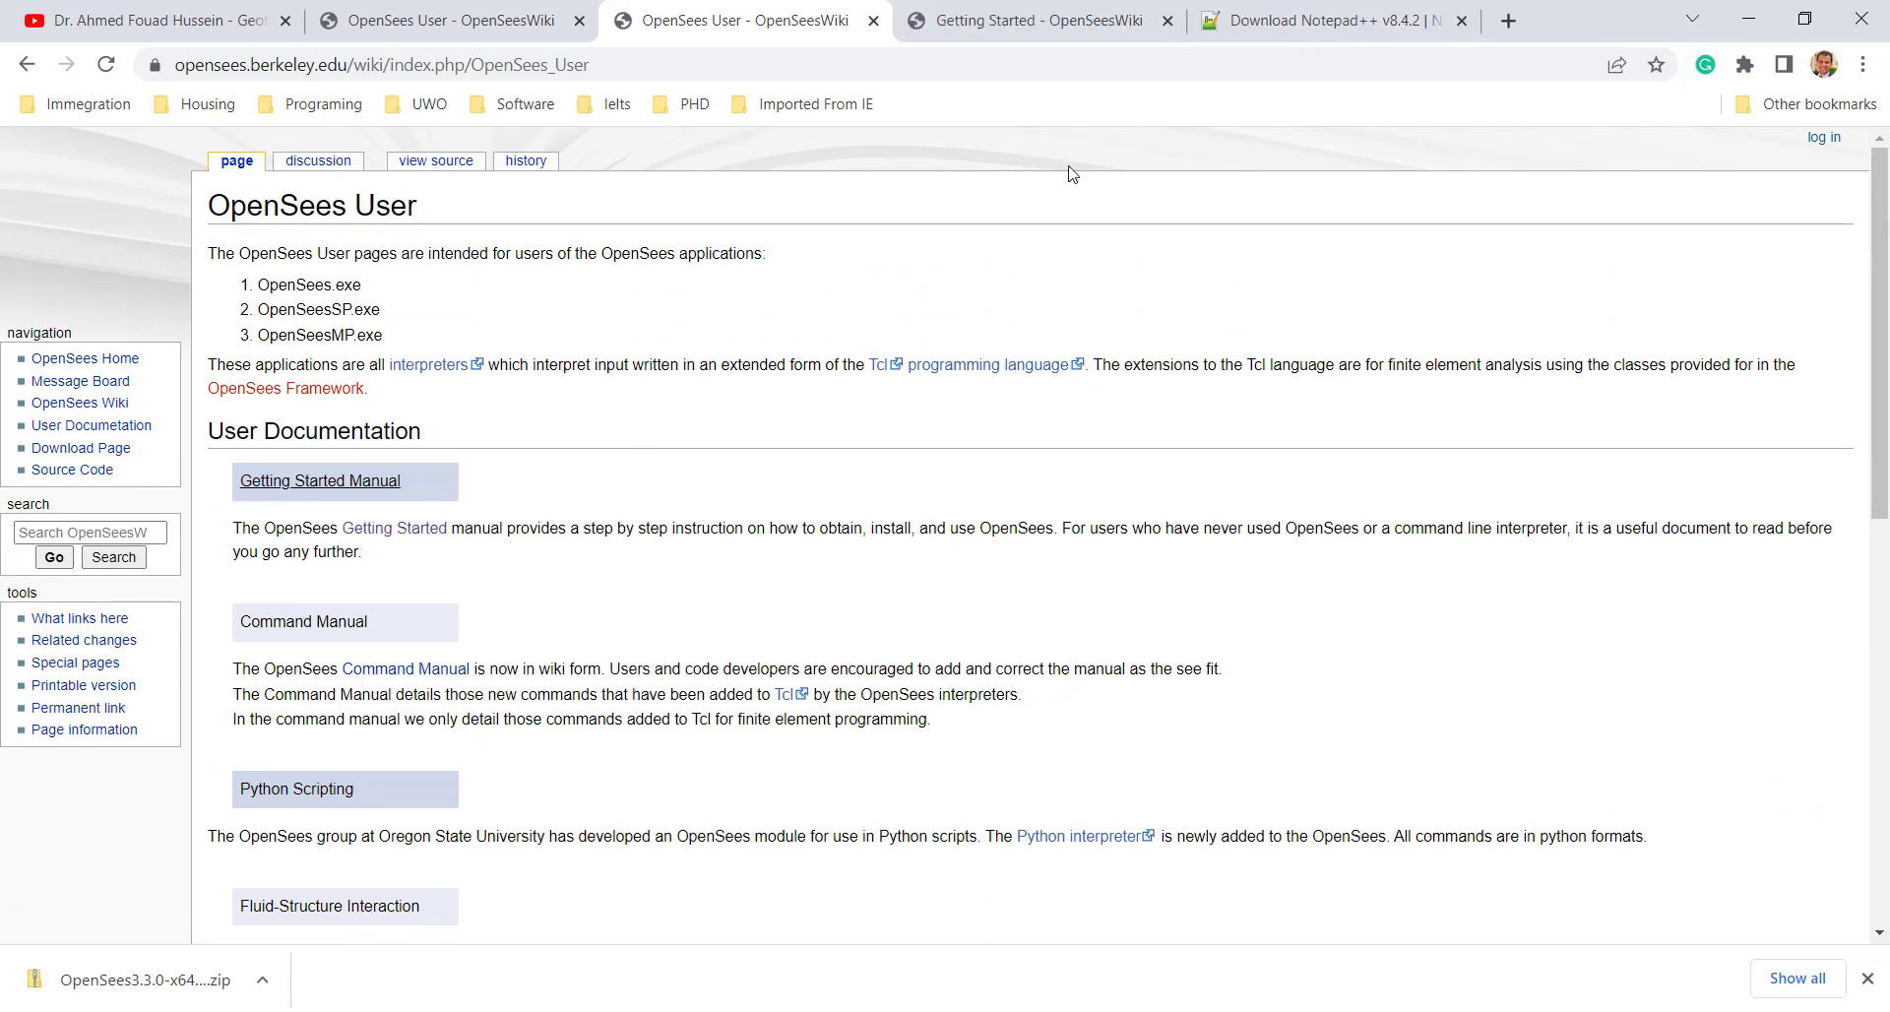
click(997, 14)
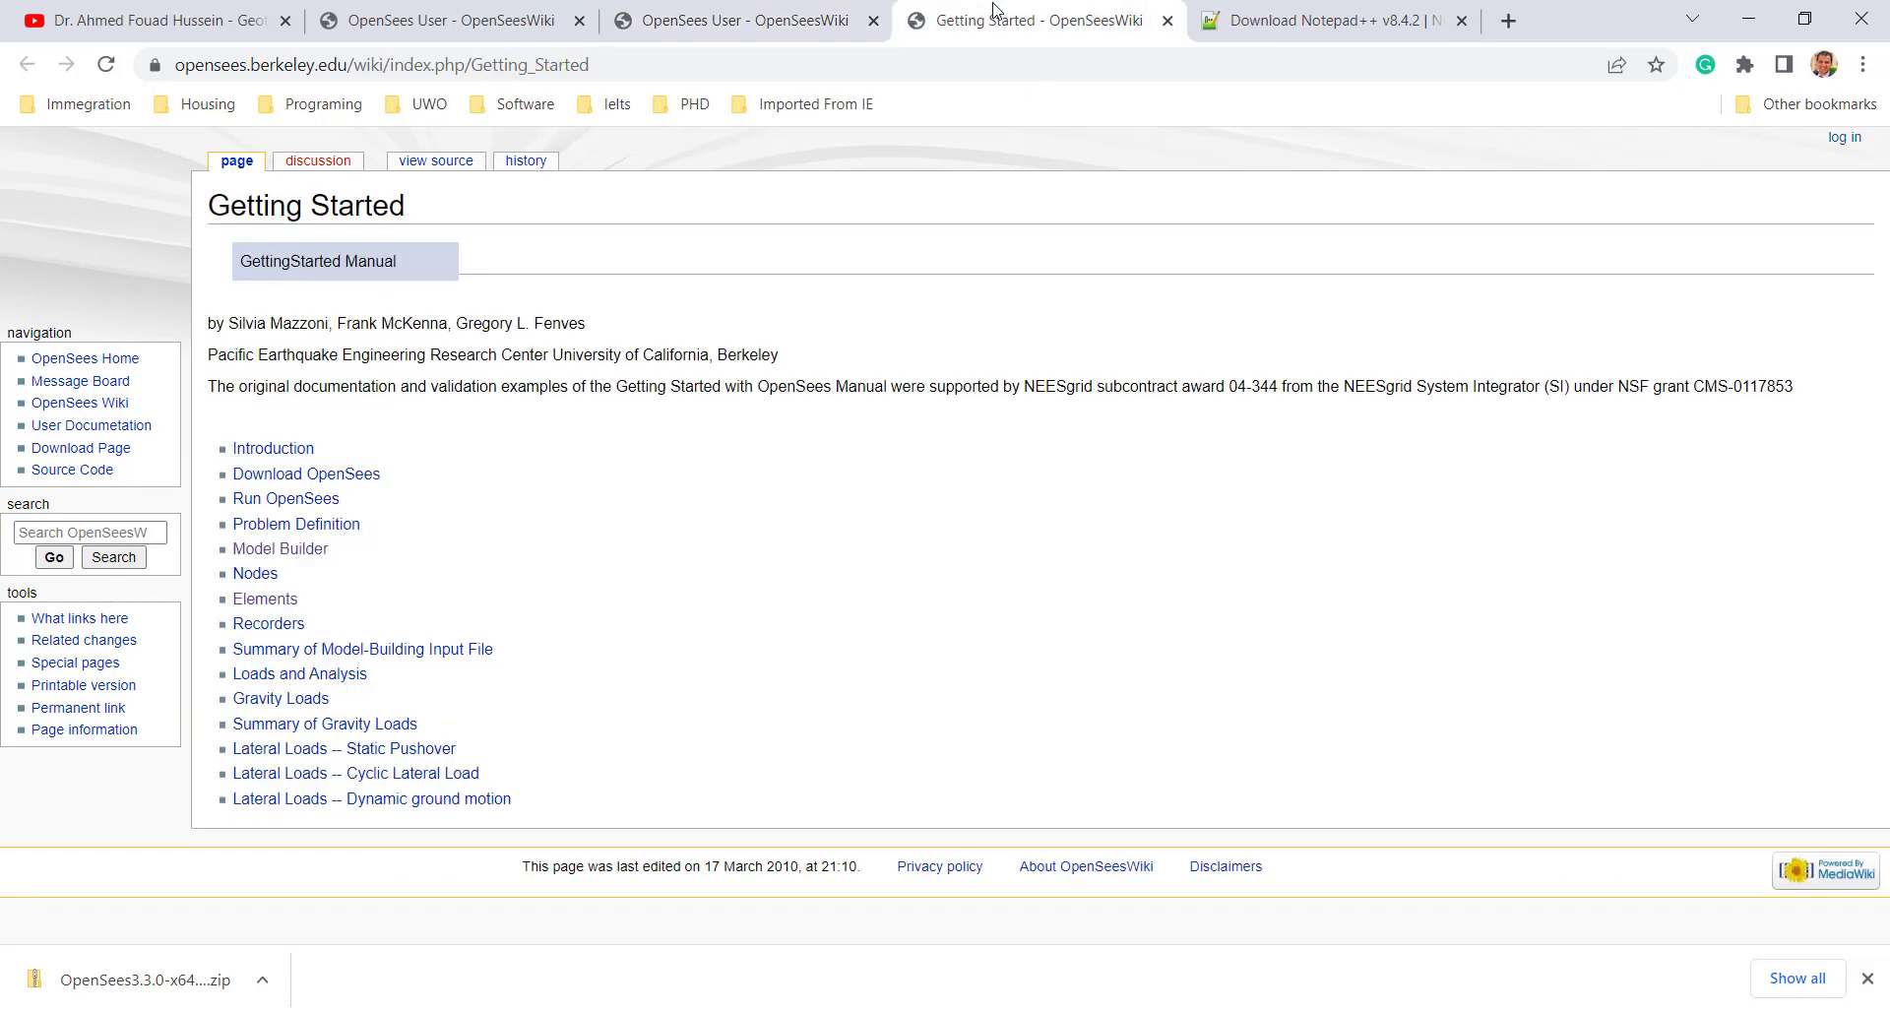
- Open the manual's Introduction page in a new tab and view it
right_click(297, 456)
click(364, 469)
click(1257, 8)
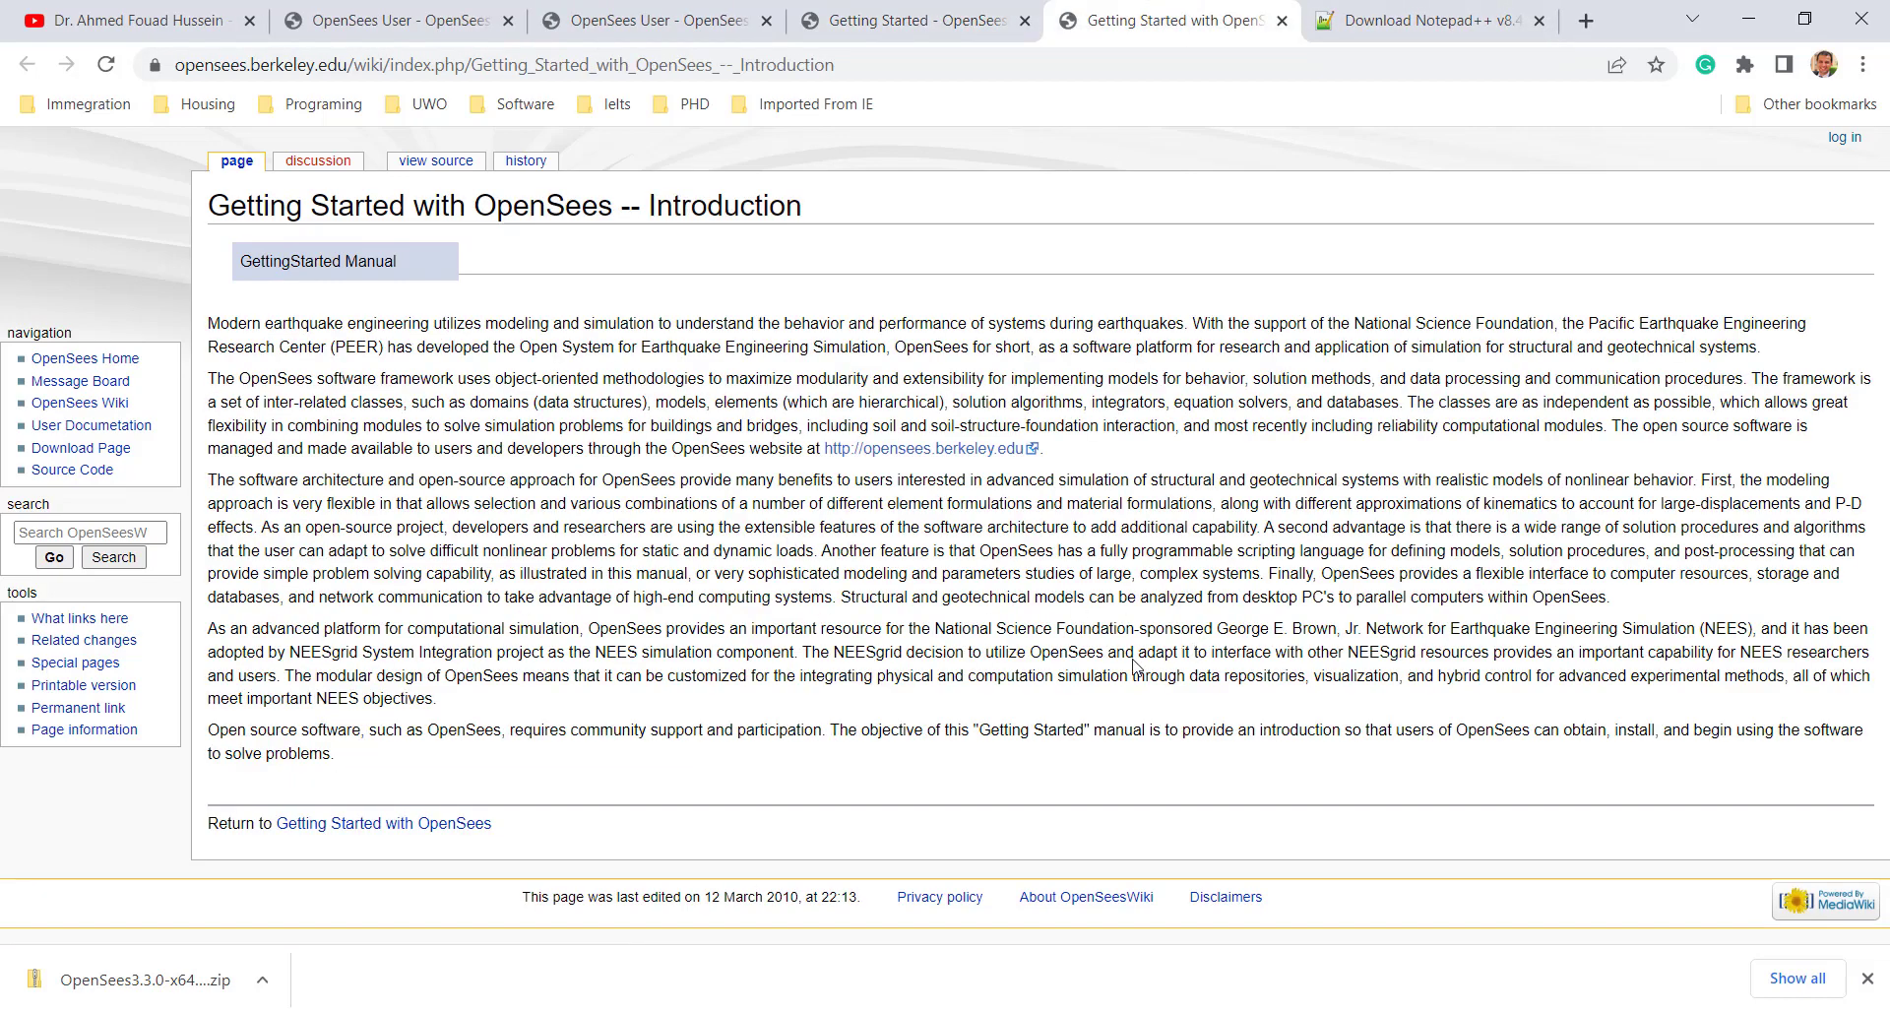
- Return to the Getting Started contents and open the Model Builder page in a new tab to view it
click(921, 10)
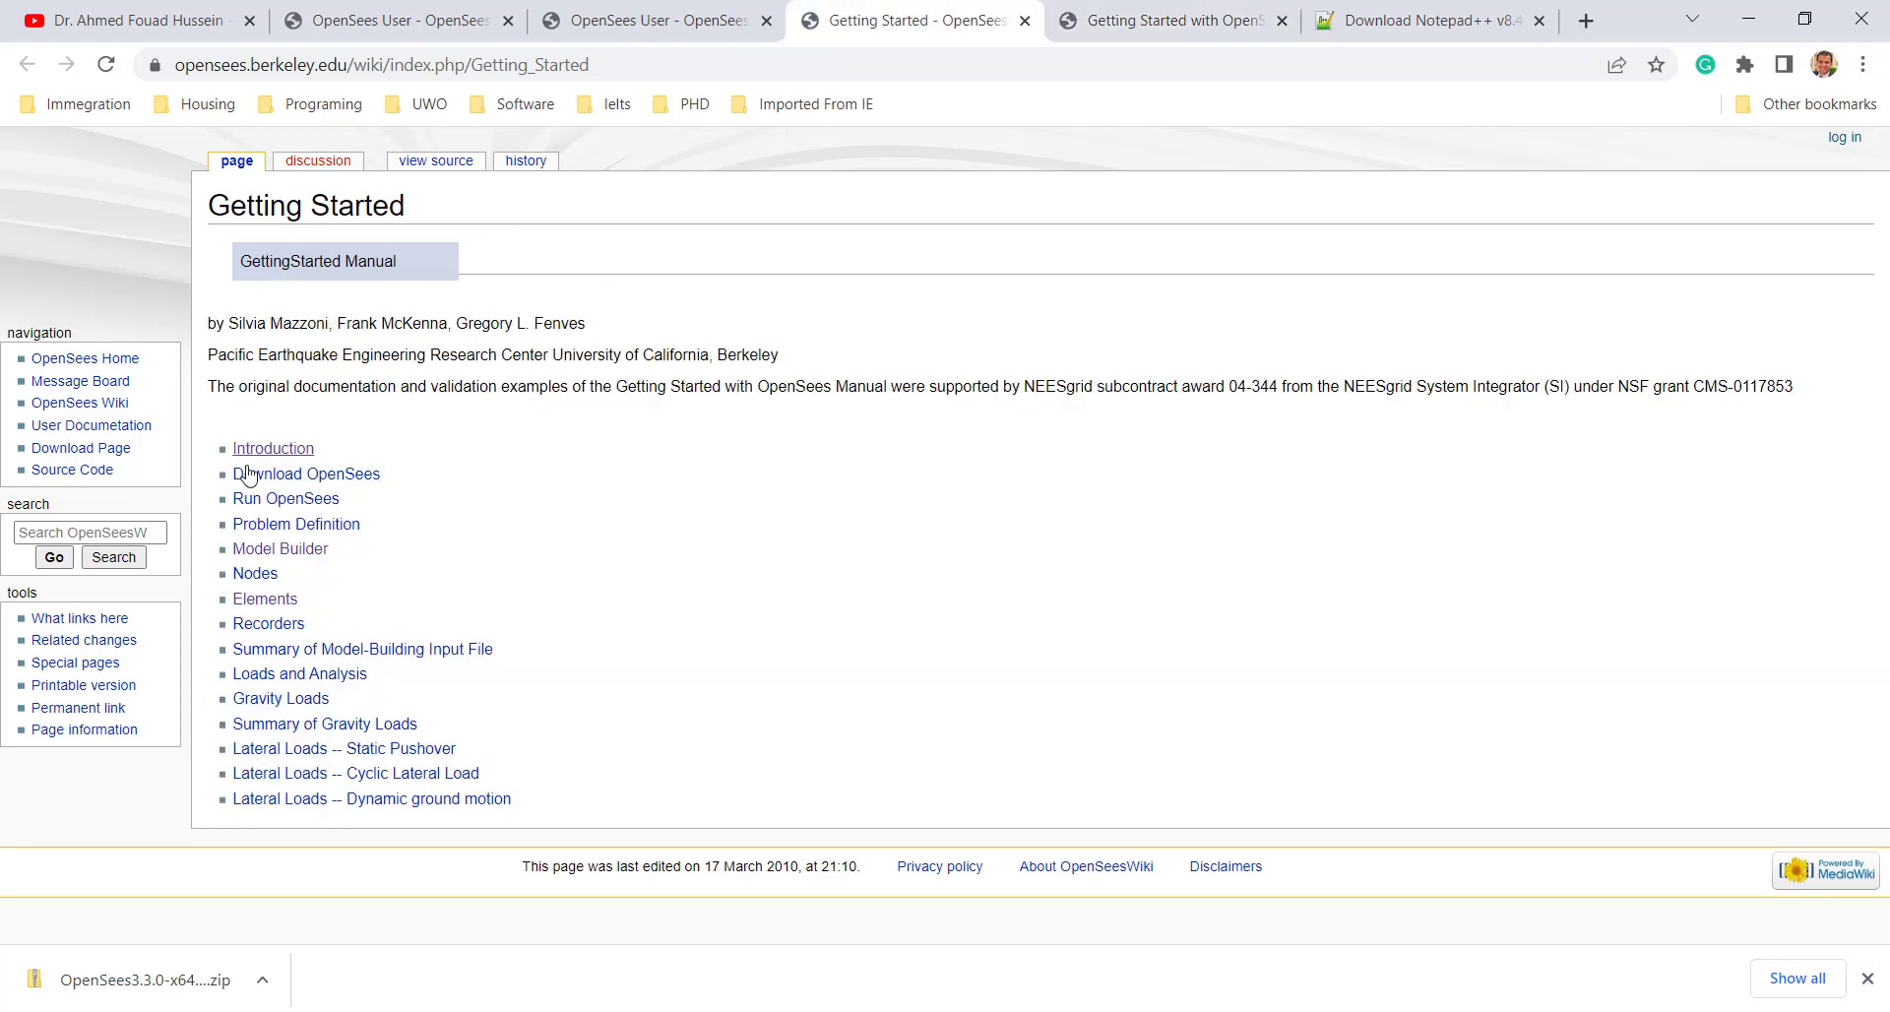
right_click(283, 549)
click(301, 571)
click(1225, 12)
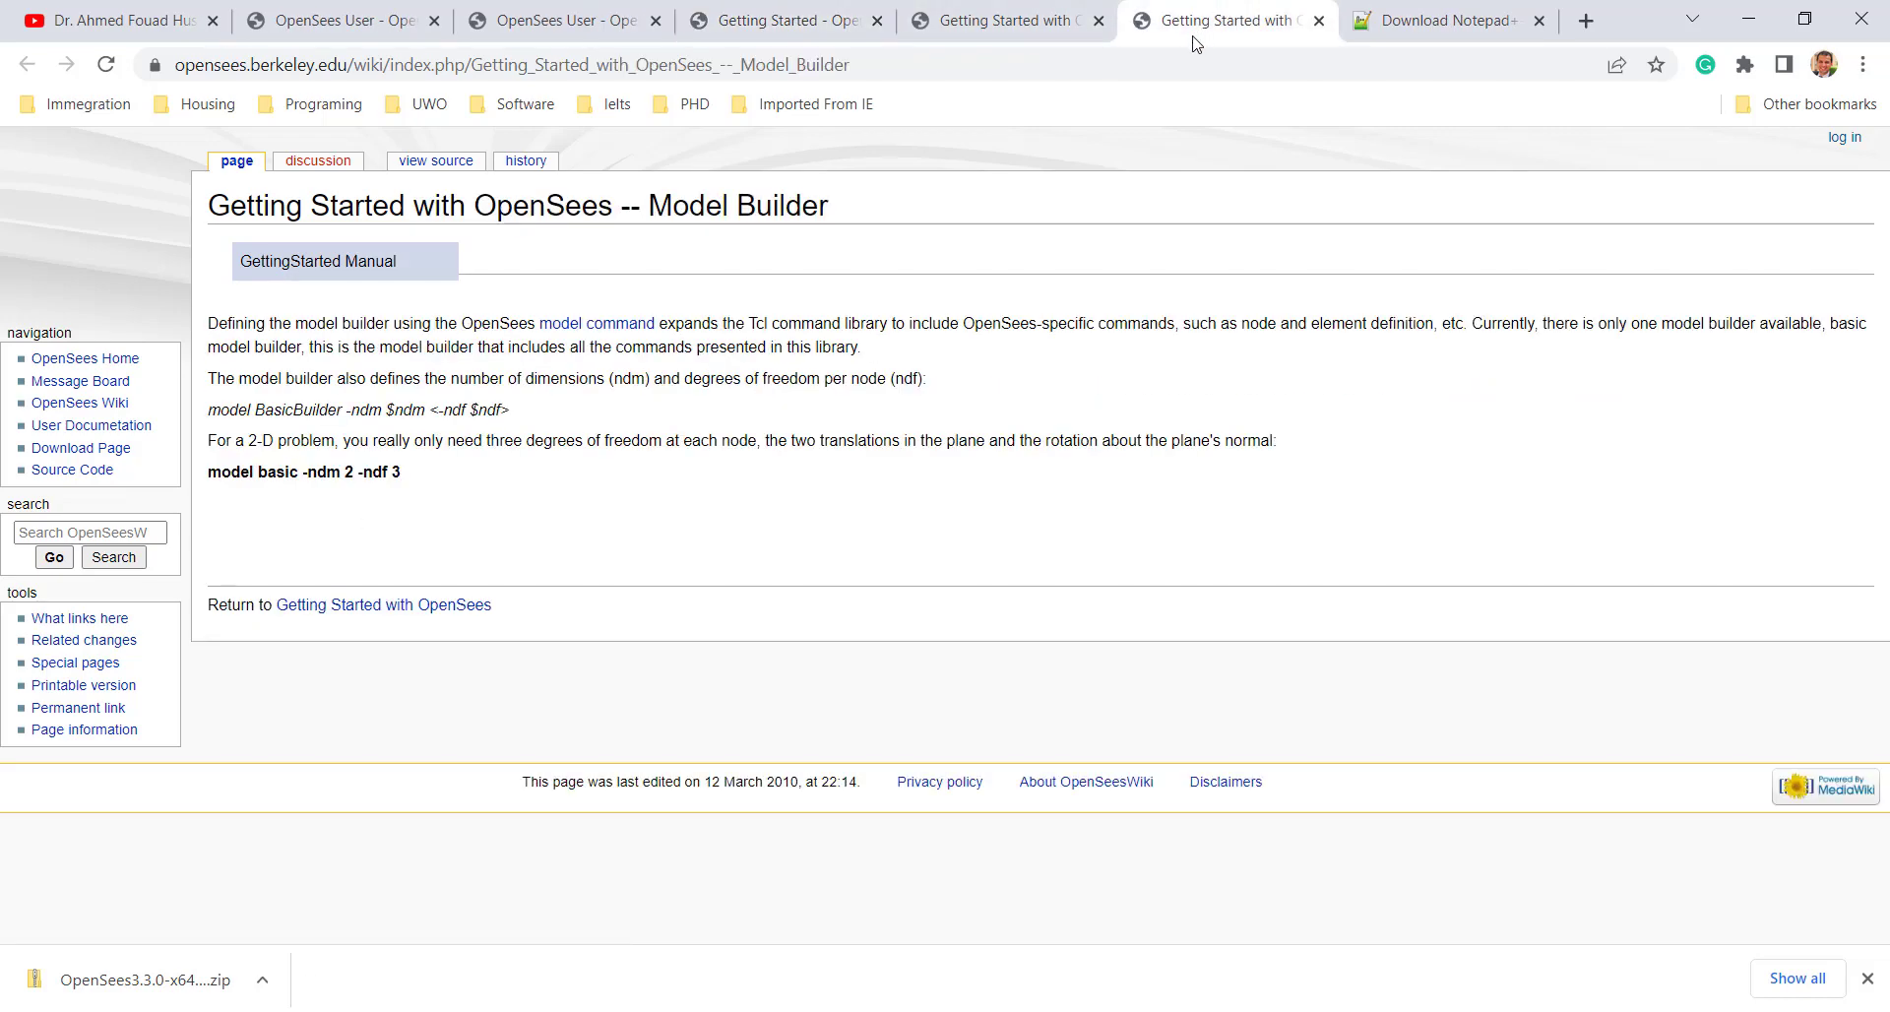
- Revisit the Introduction page, return to the Getting Started contents and open the Nodes page in a new tab
click(1048, 16)
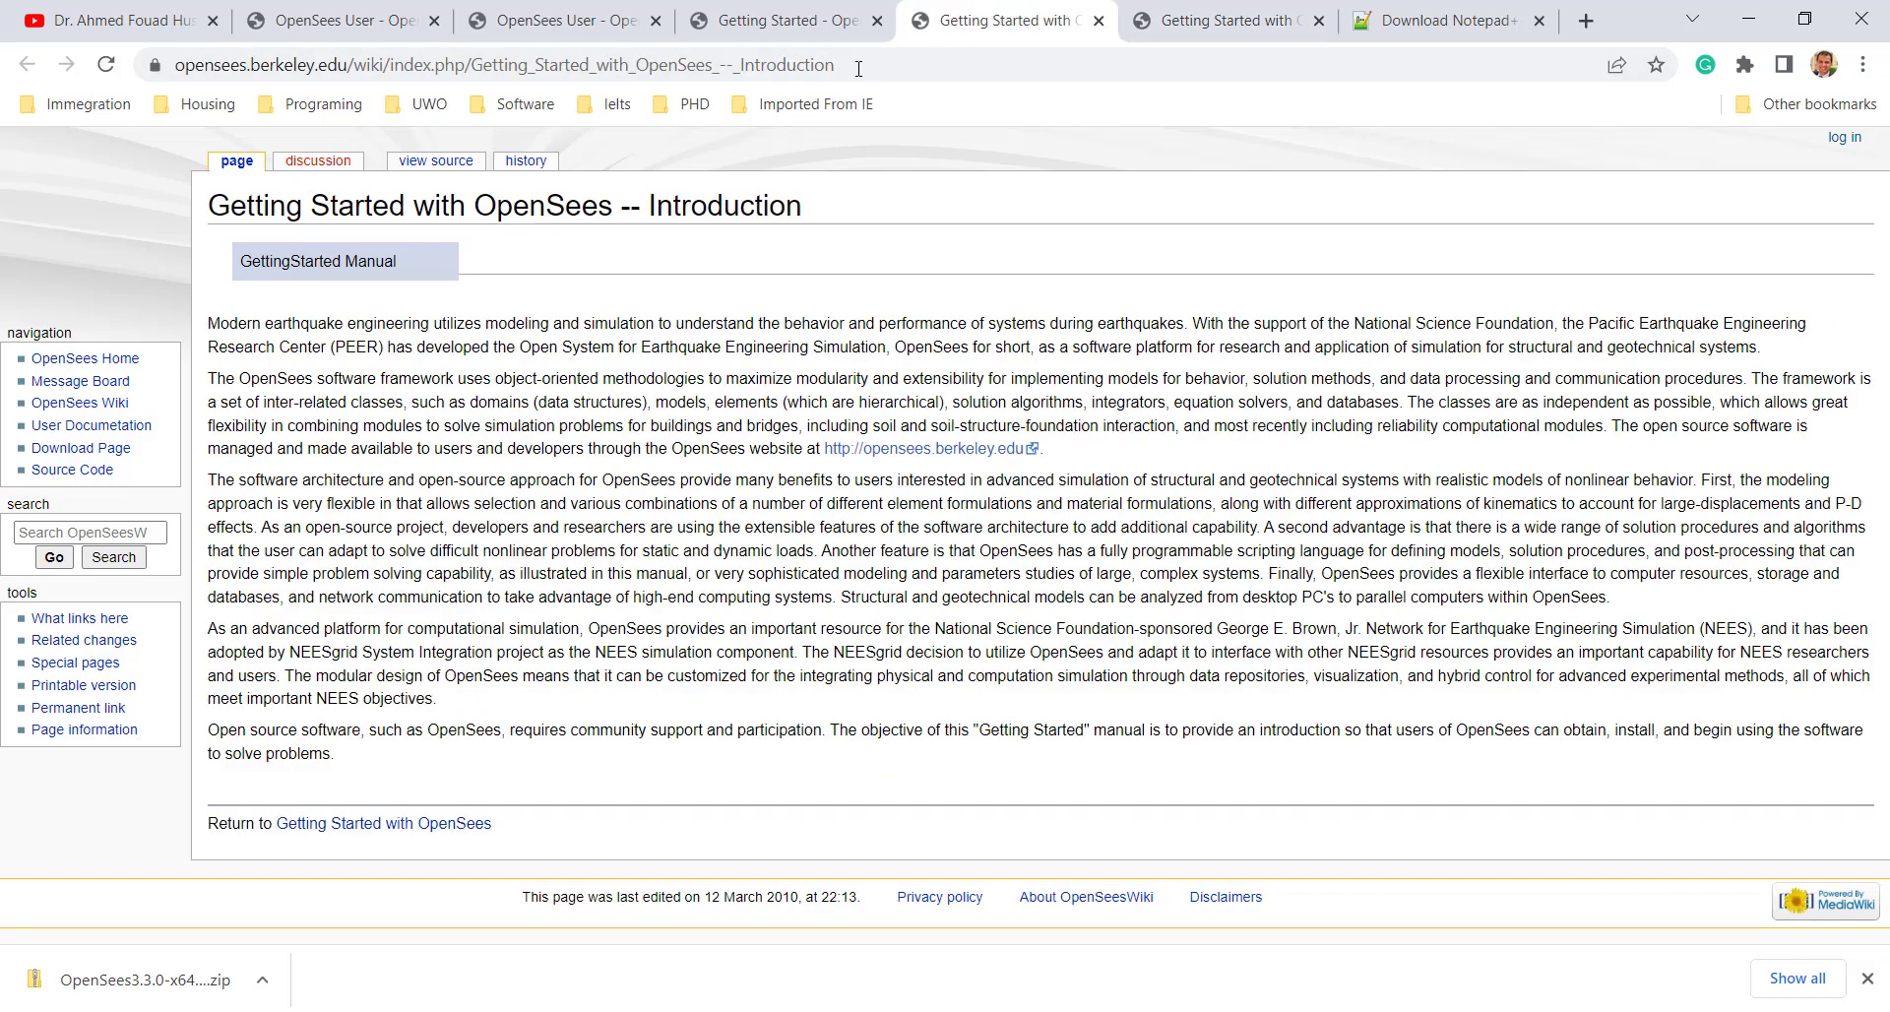
click(825, 8)
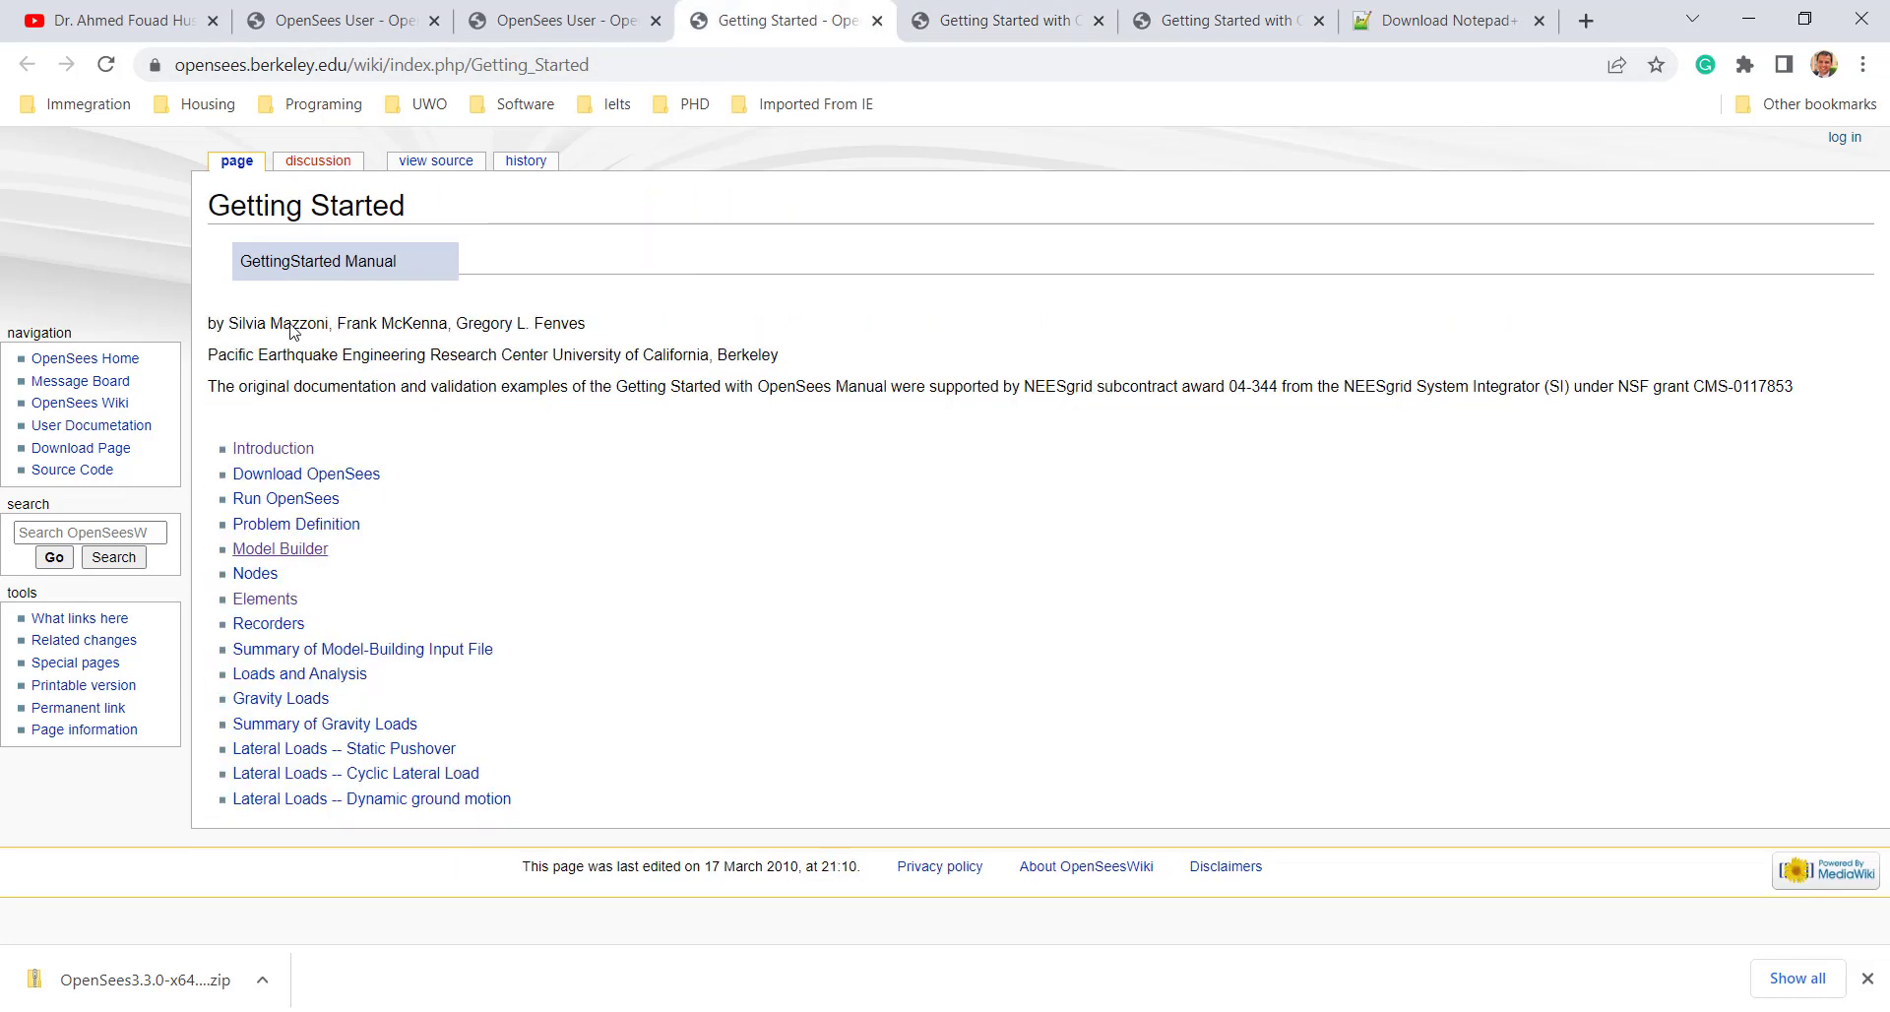
right_click(269, 579)
click(277, 589)
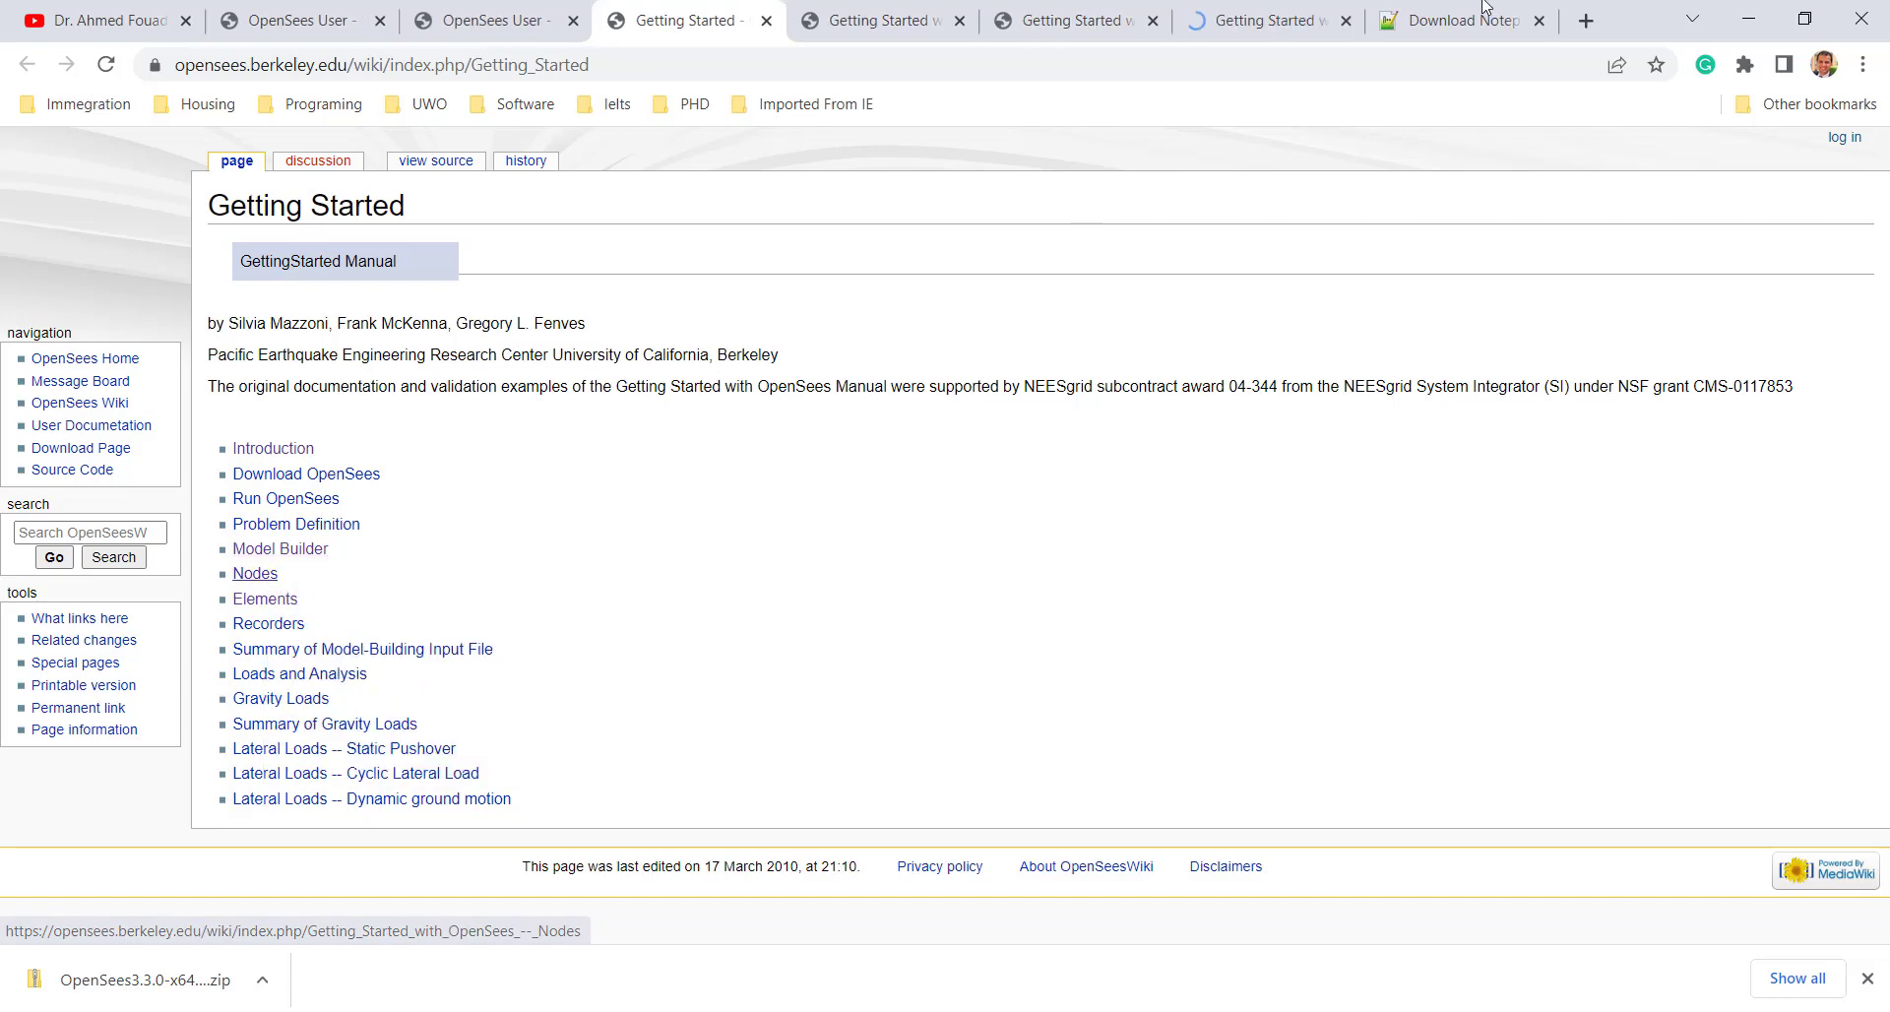
- View the Nodes page and examine its node and fix command examples, highlighting the node 1 definition
click(1263, 14)
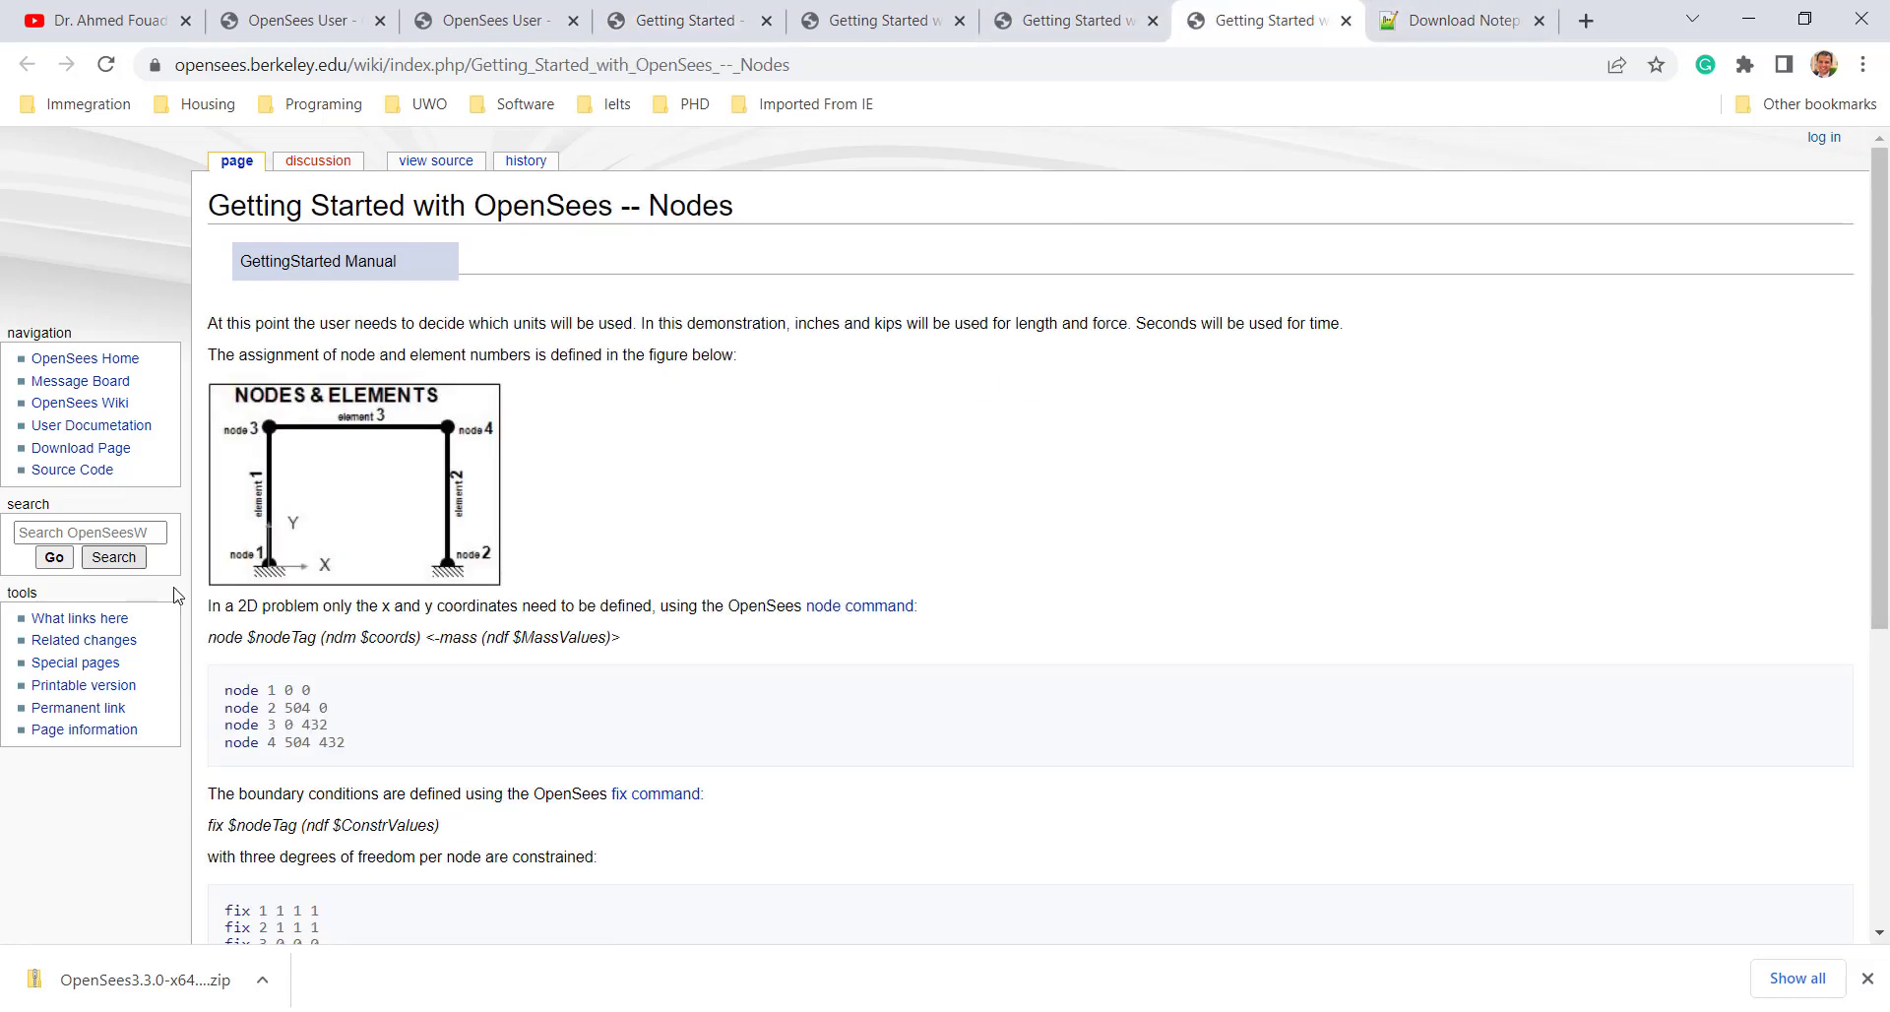
scroll(187, 603, down, 1)
scroll(208, 617, up, 1)
scroll(224, 531, down, 1)
scroll(222, 540, down, 1)
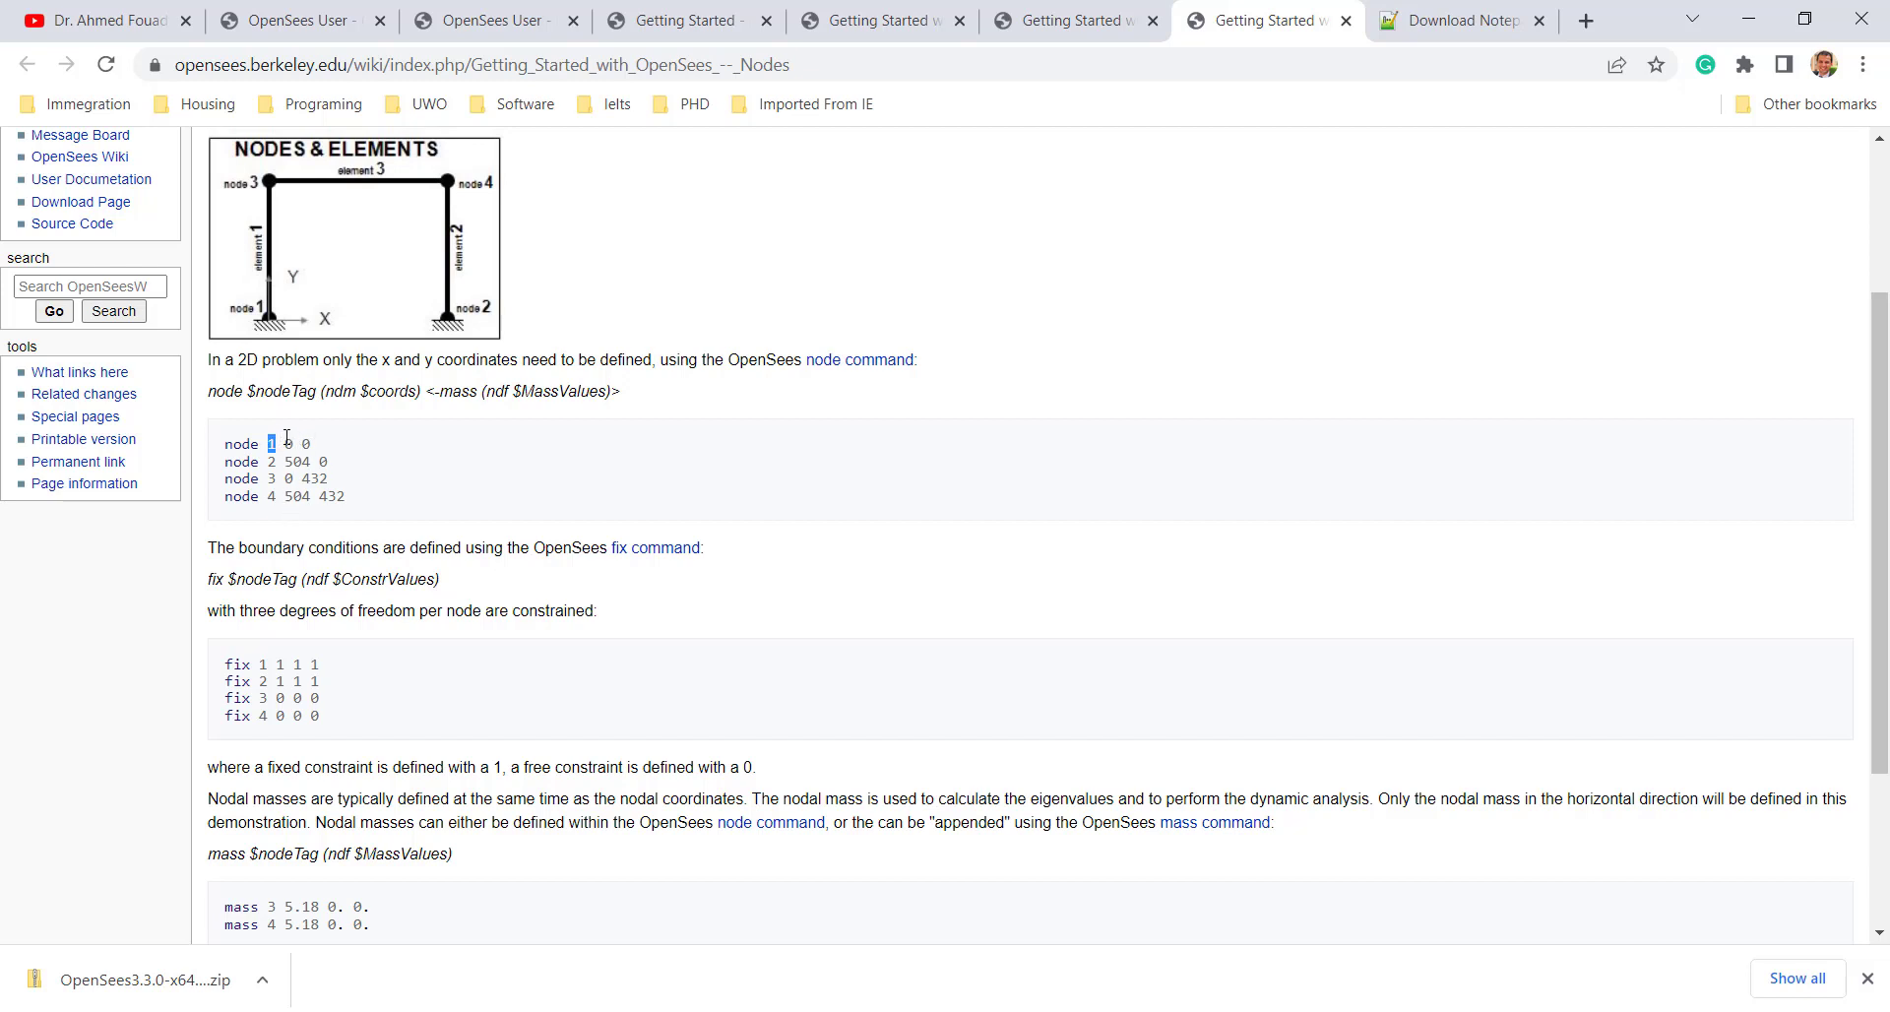
drag(286, 440, 304, 440)
- Revisit the manual's Introduction page and return to the Getting Started contents
click(1131, 11)
click(861, 12)
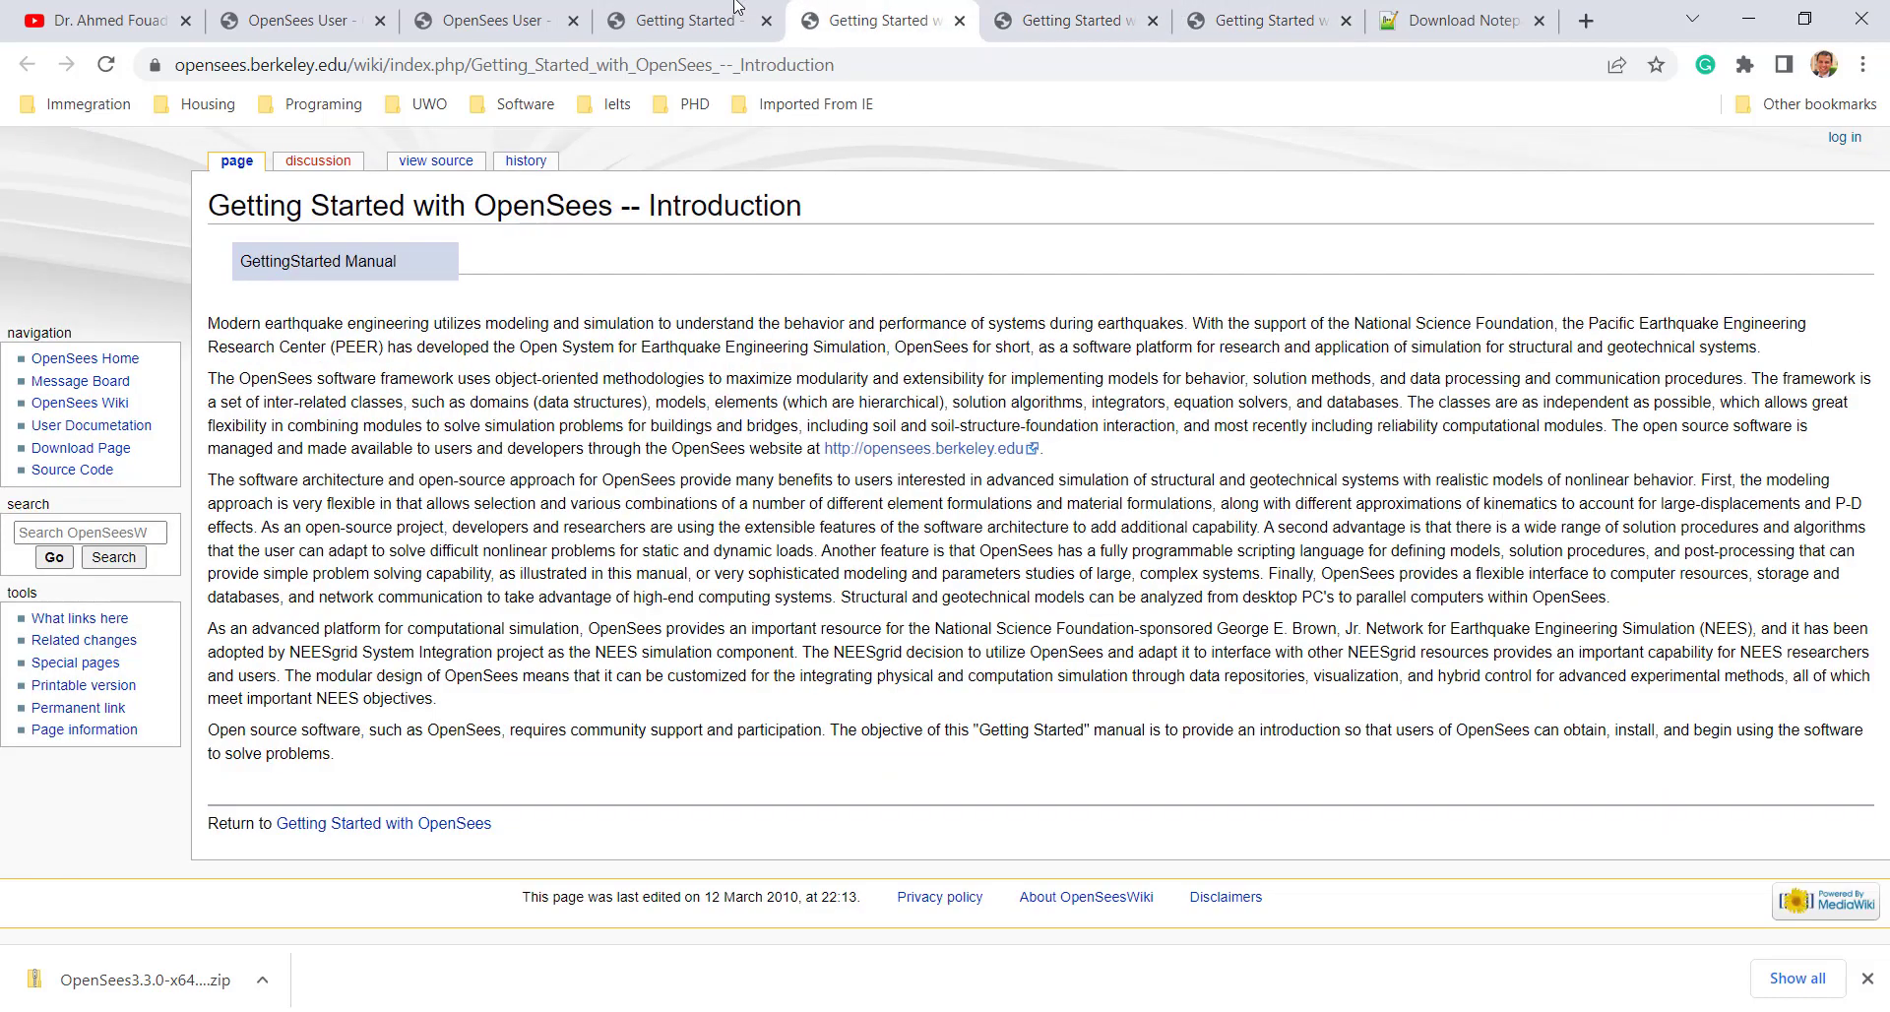
click(704, 12)
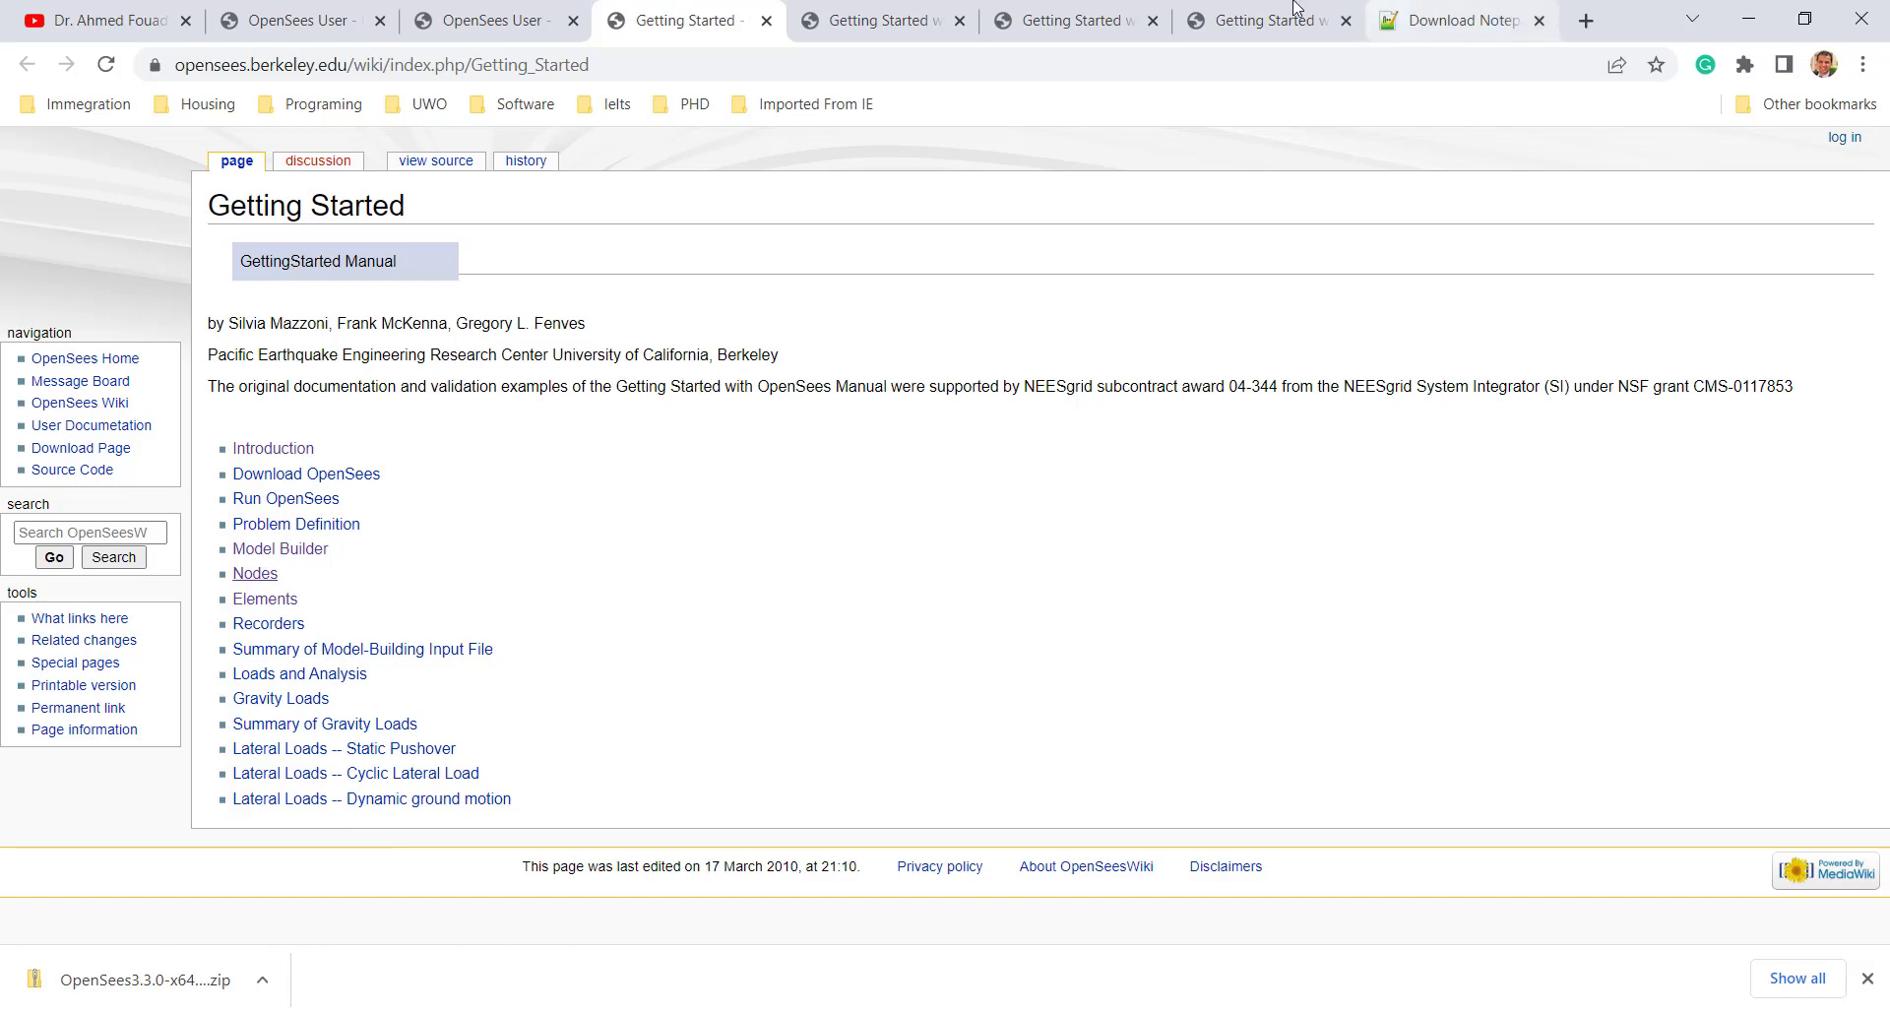
- Return to the OpenSees User page and open the Command Manual in a new tab to view it
click(487, 20)
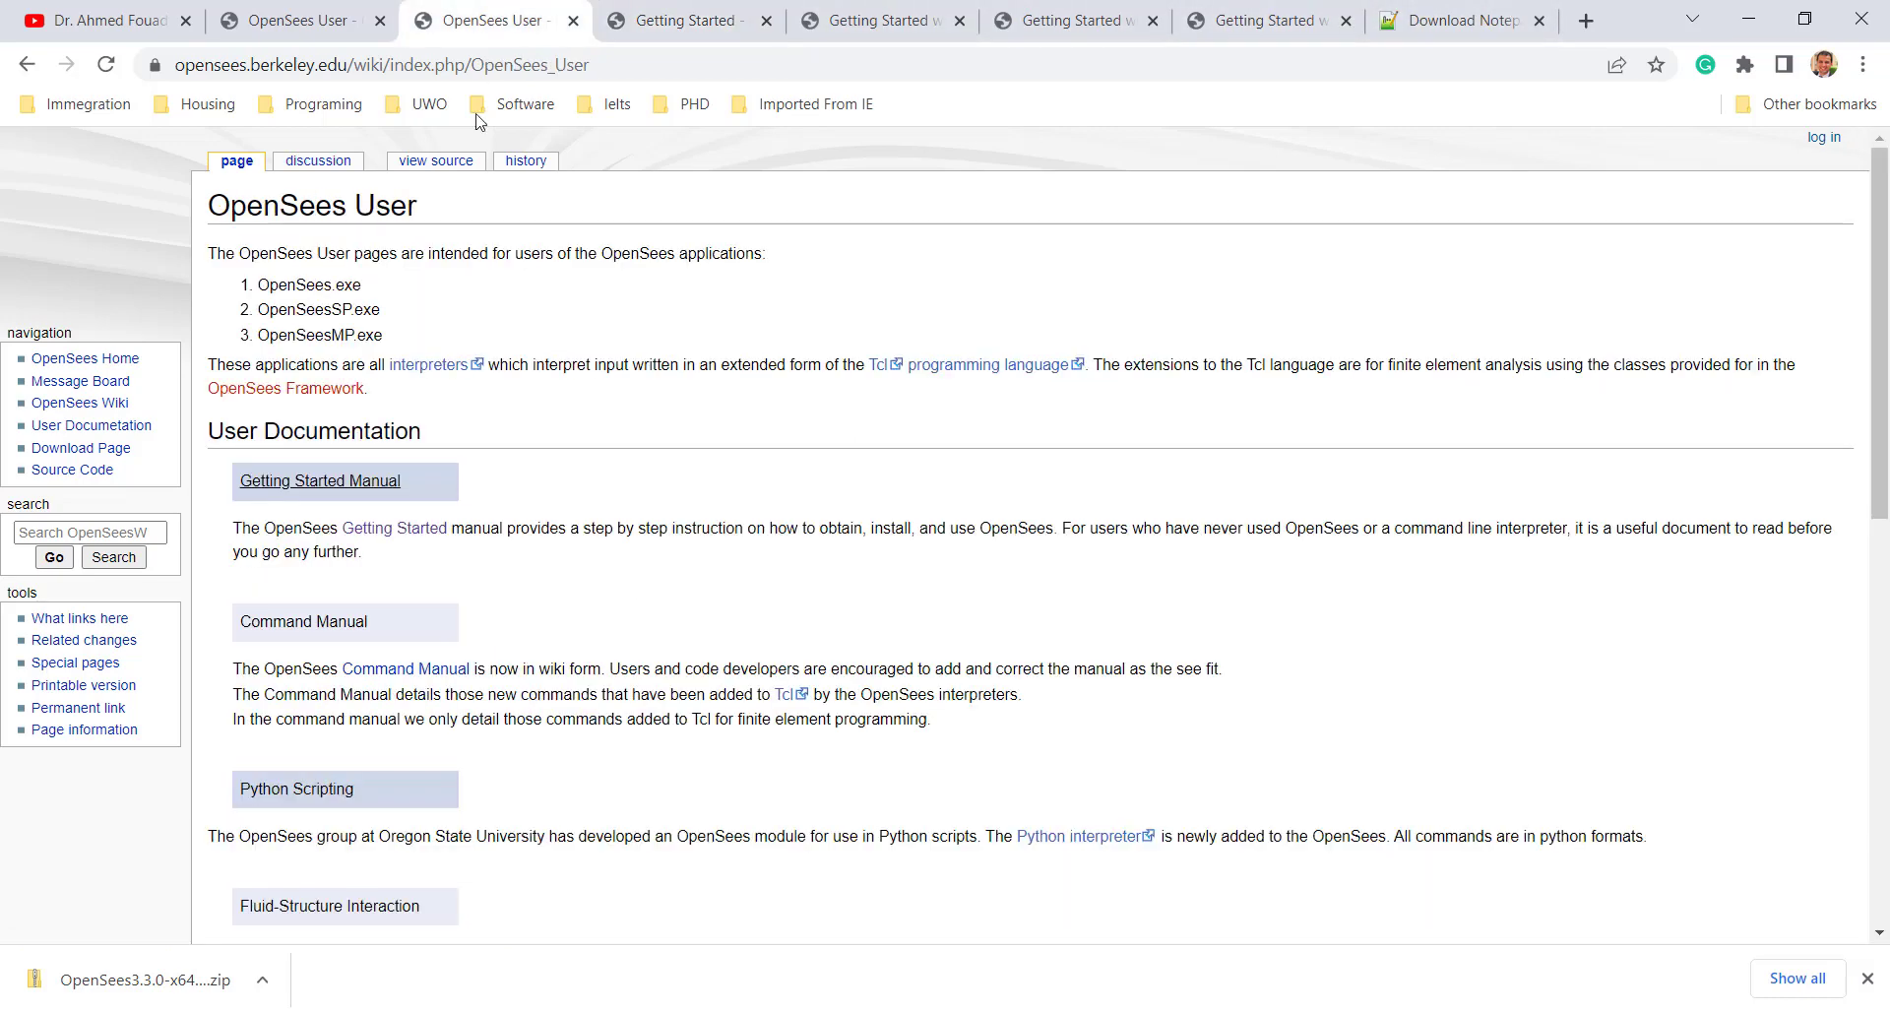
right_click(356, 624)
click(394, 641)
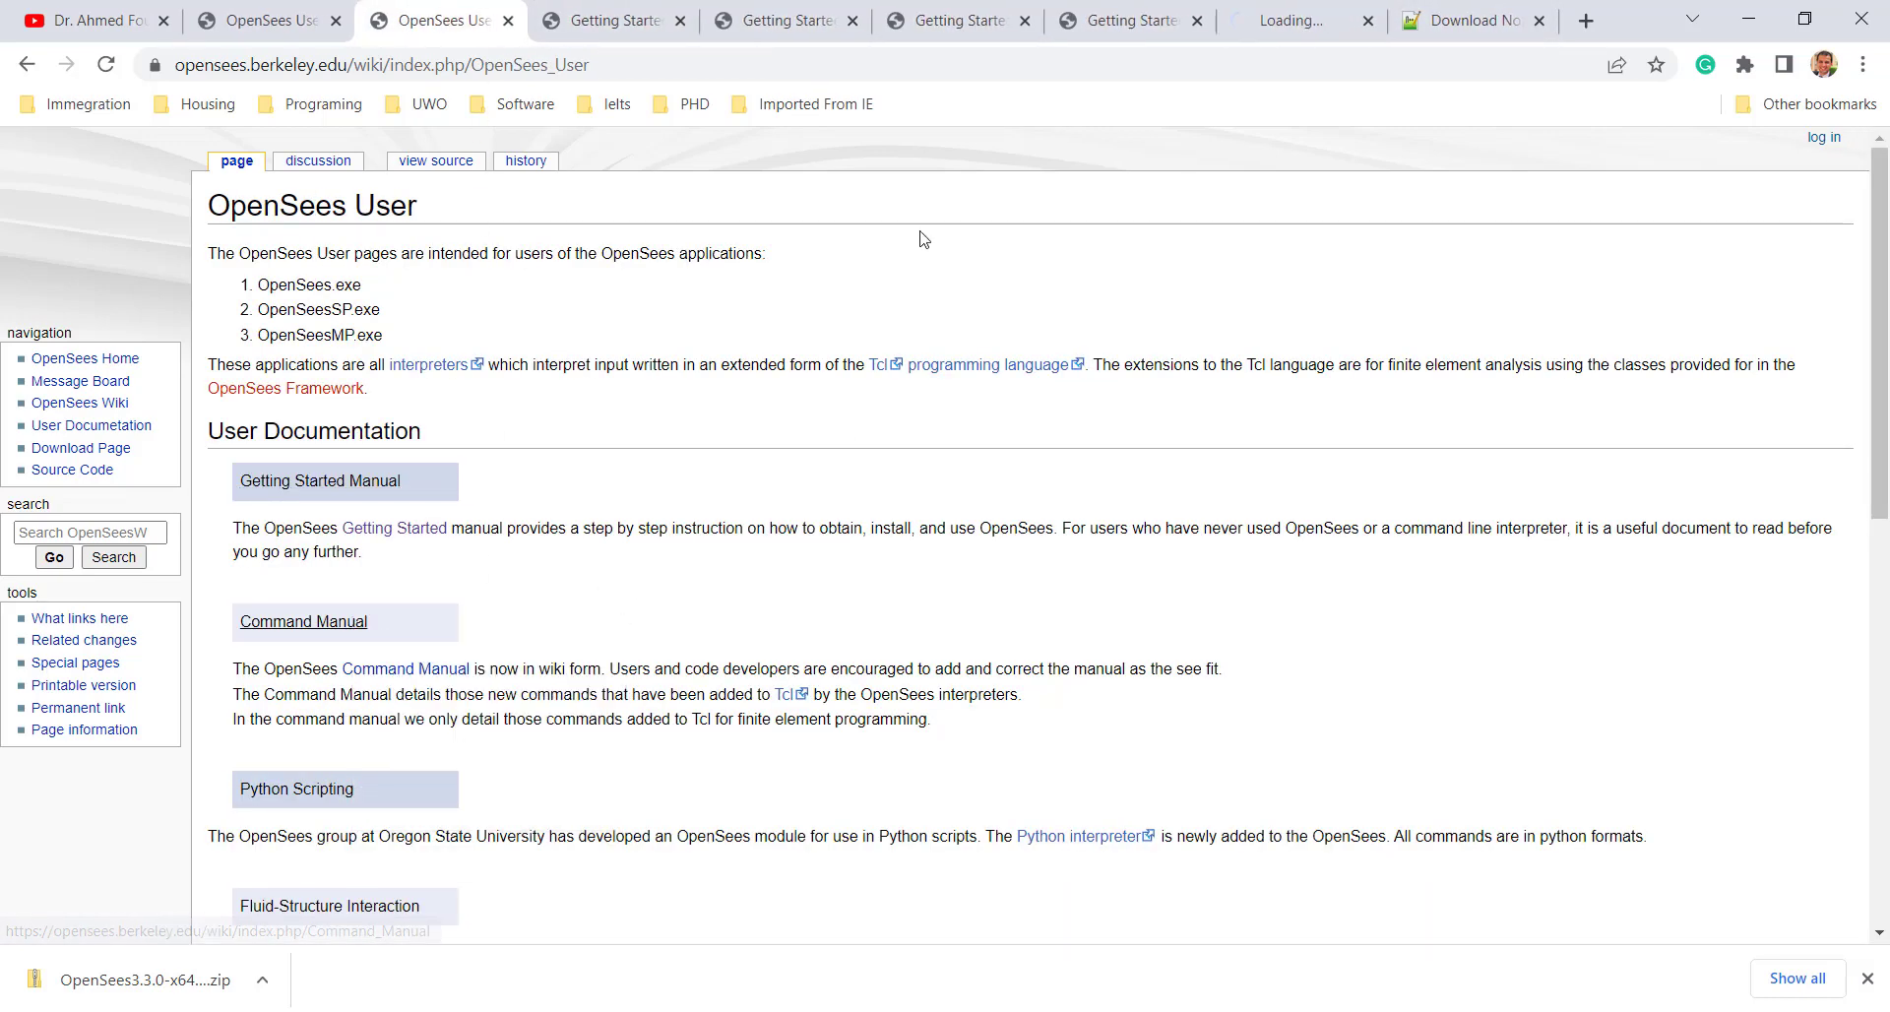
click(1354, 8)
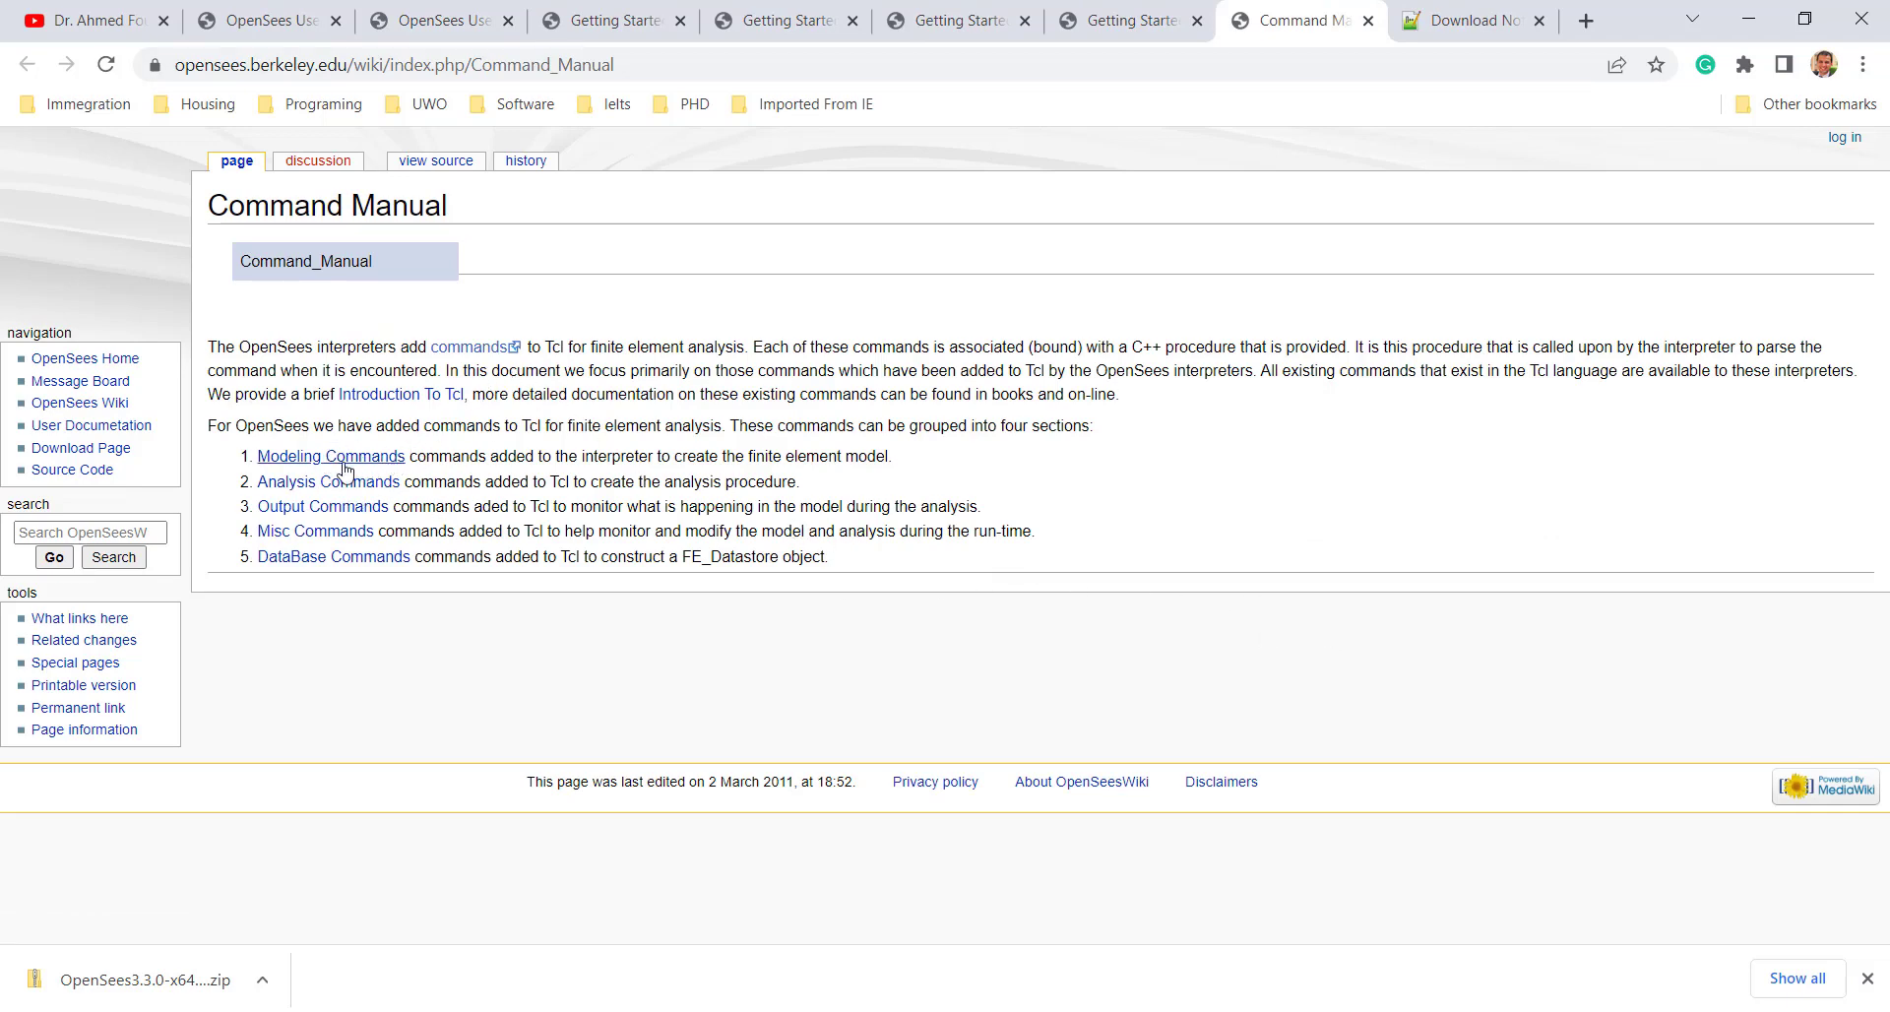
- Open the Modeling Commands page of the Command Manual and look over its model diagram and command lists
click(390, 457)
scroll(835, 561, down, 1)
scroll(834, 561, down, 12)
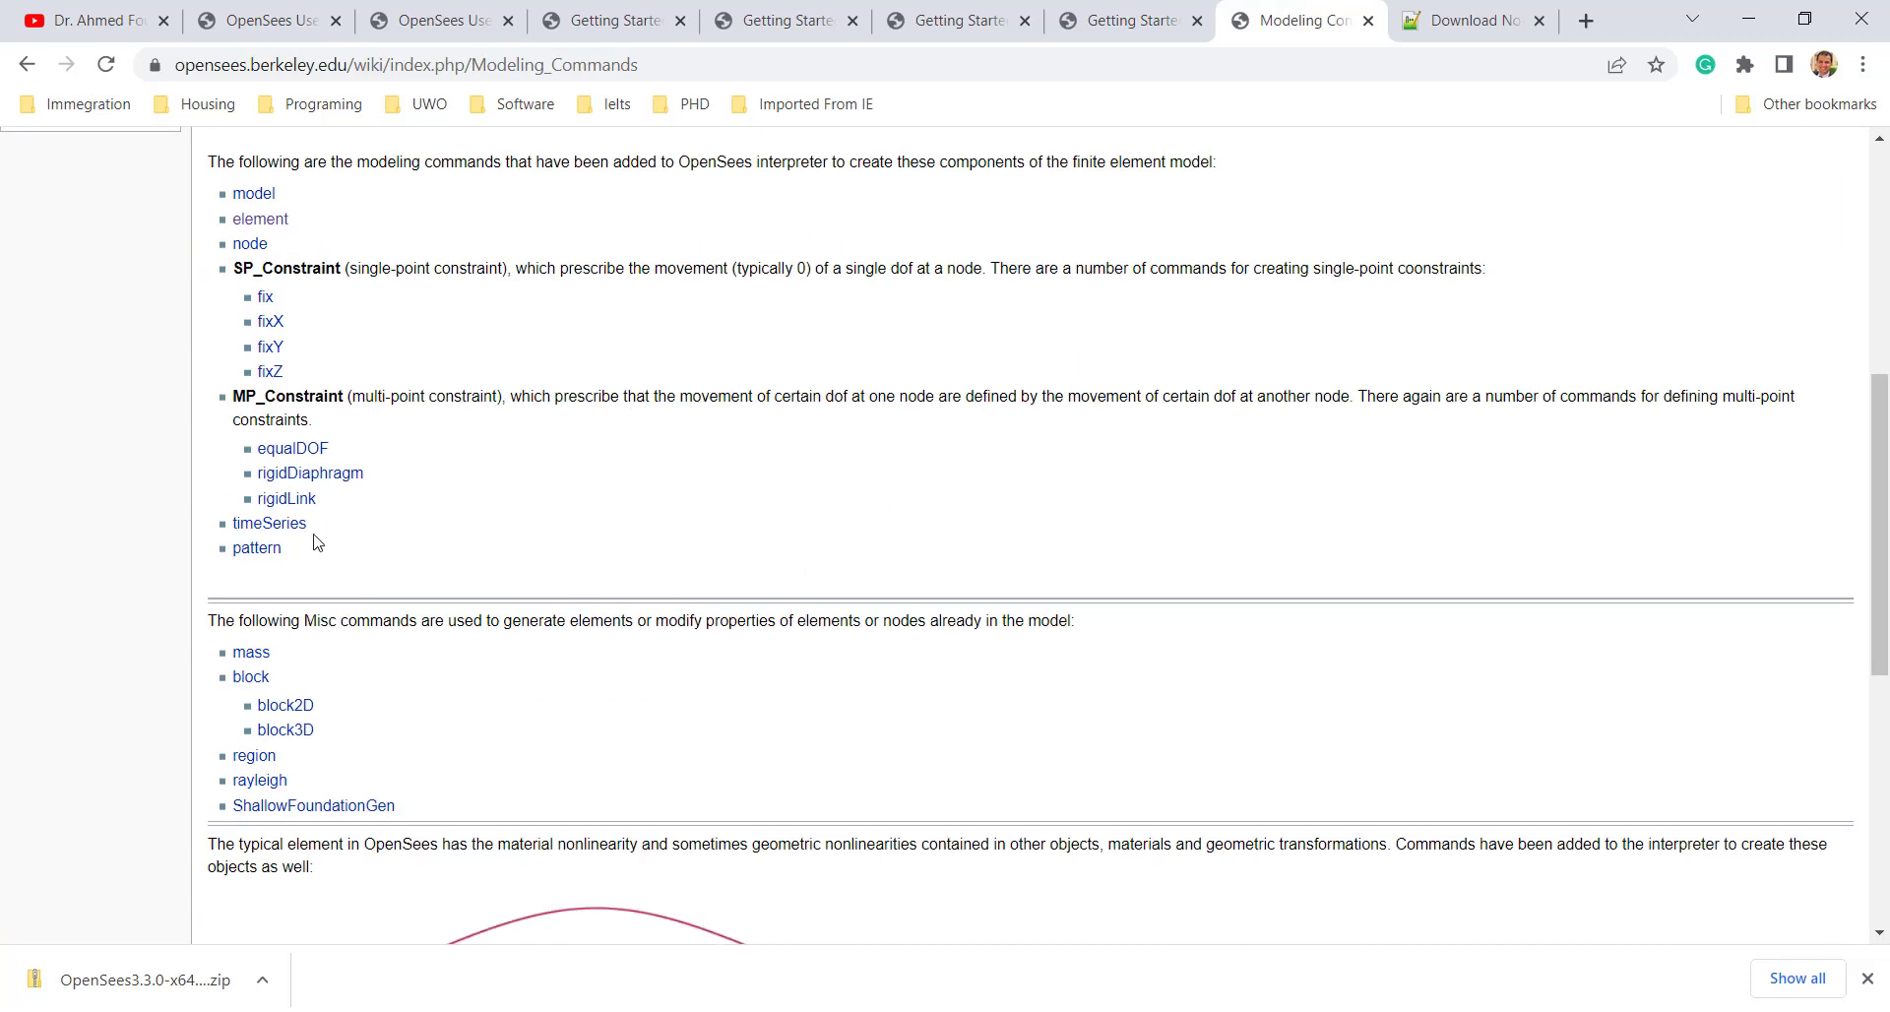
scroll(997, 471, up, 13)
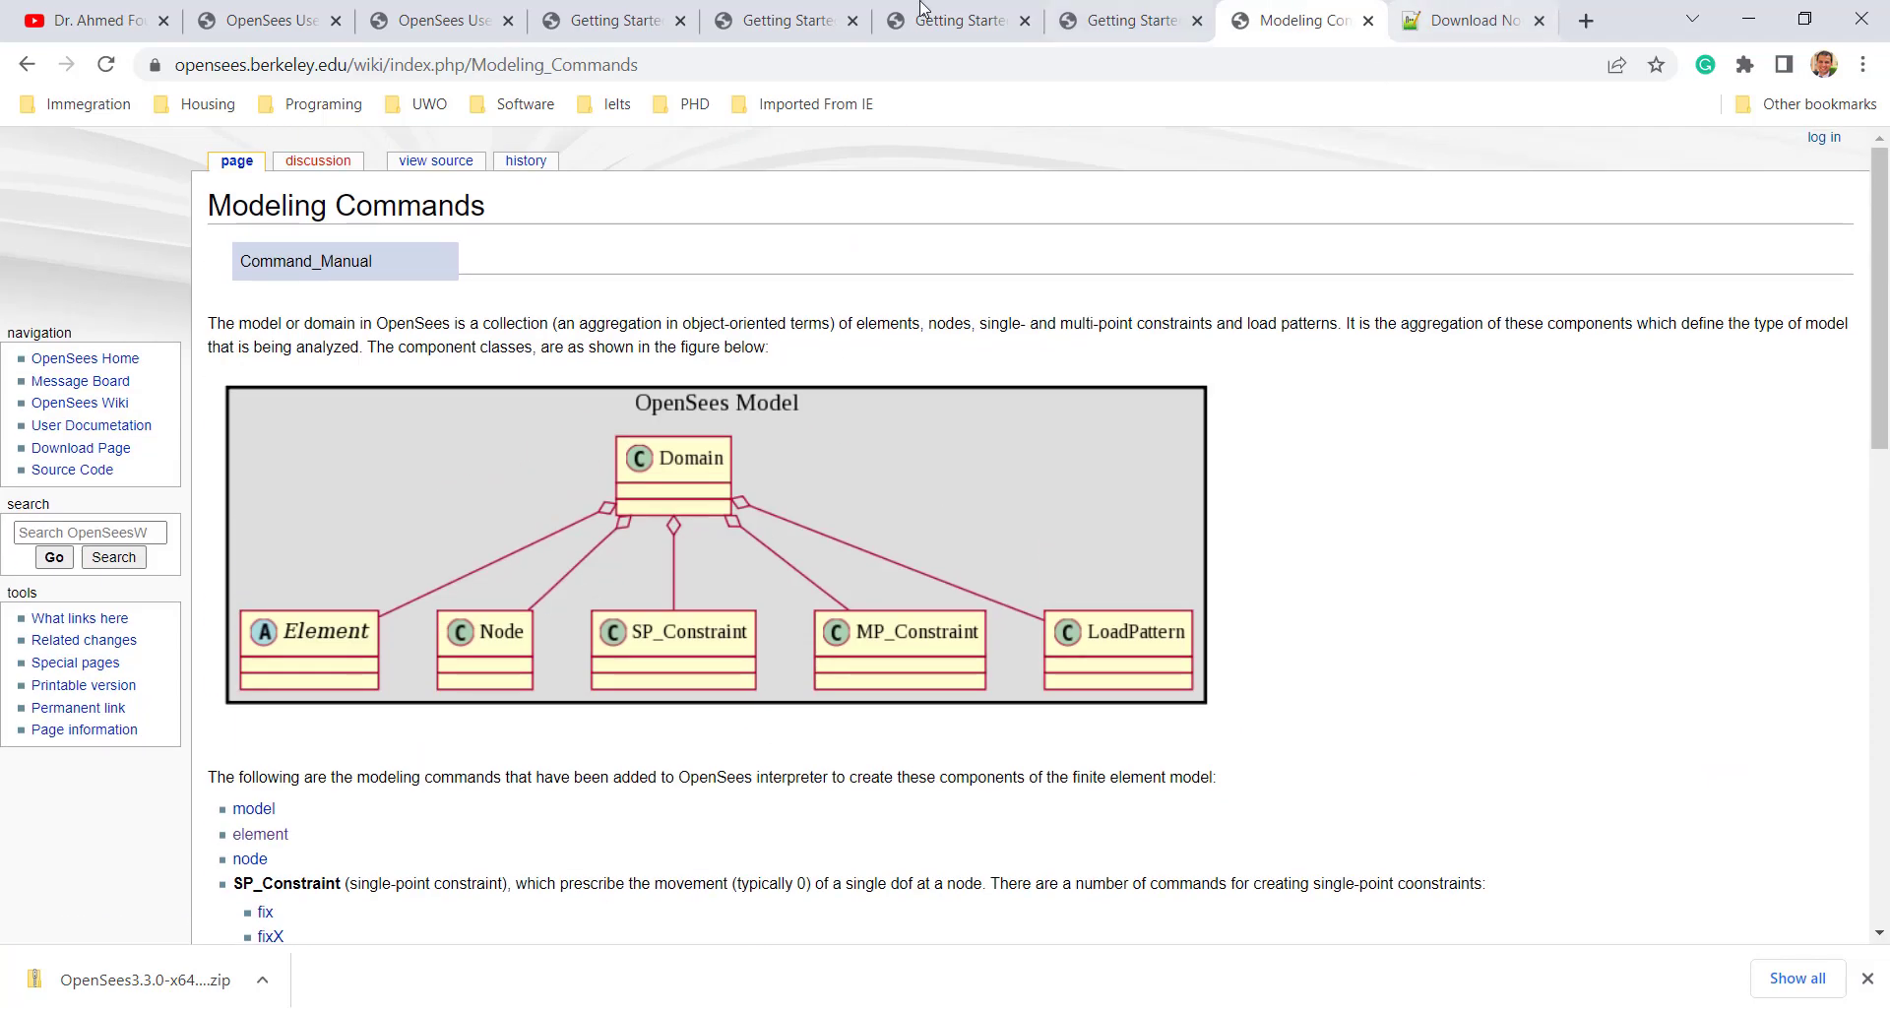
- Return to the OpenSees User page and look over its remaining documentation sections, from Python Scripting to Discovering OpenSees
click(1051, 12)
click(989, 10)
click(864, 10)
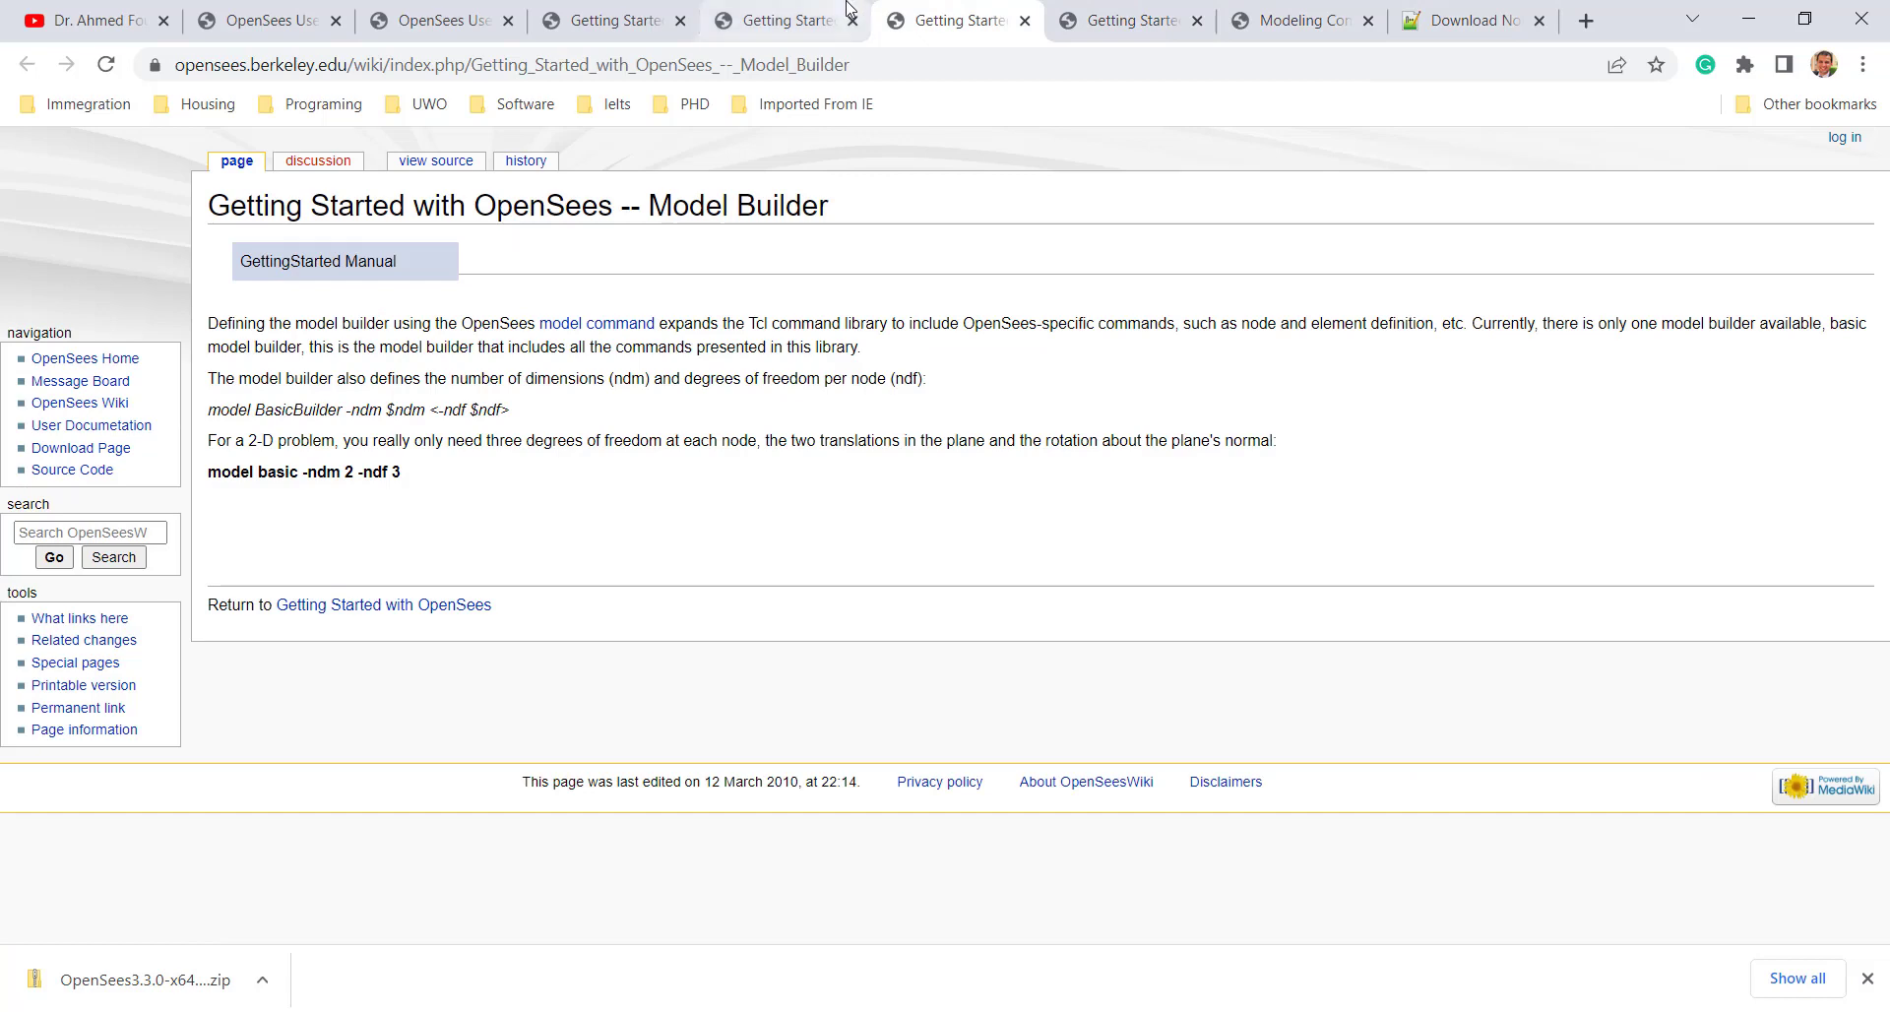
click(679, 20)
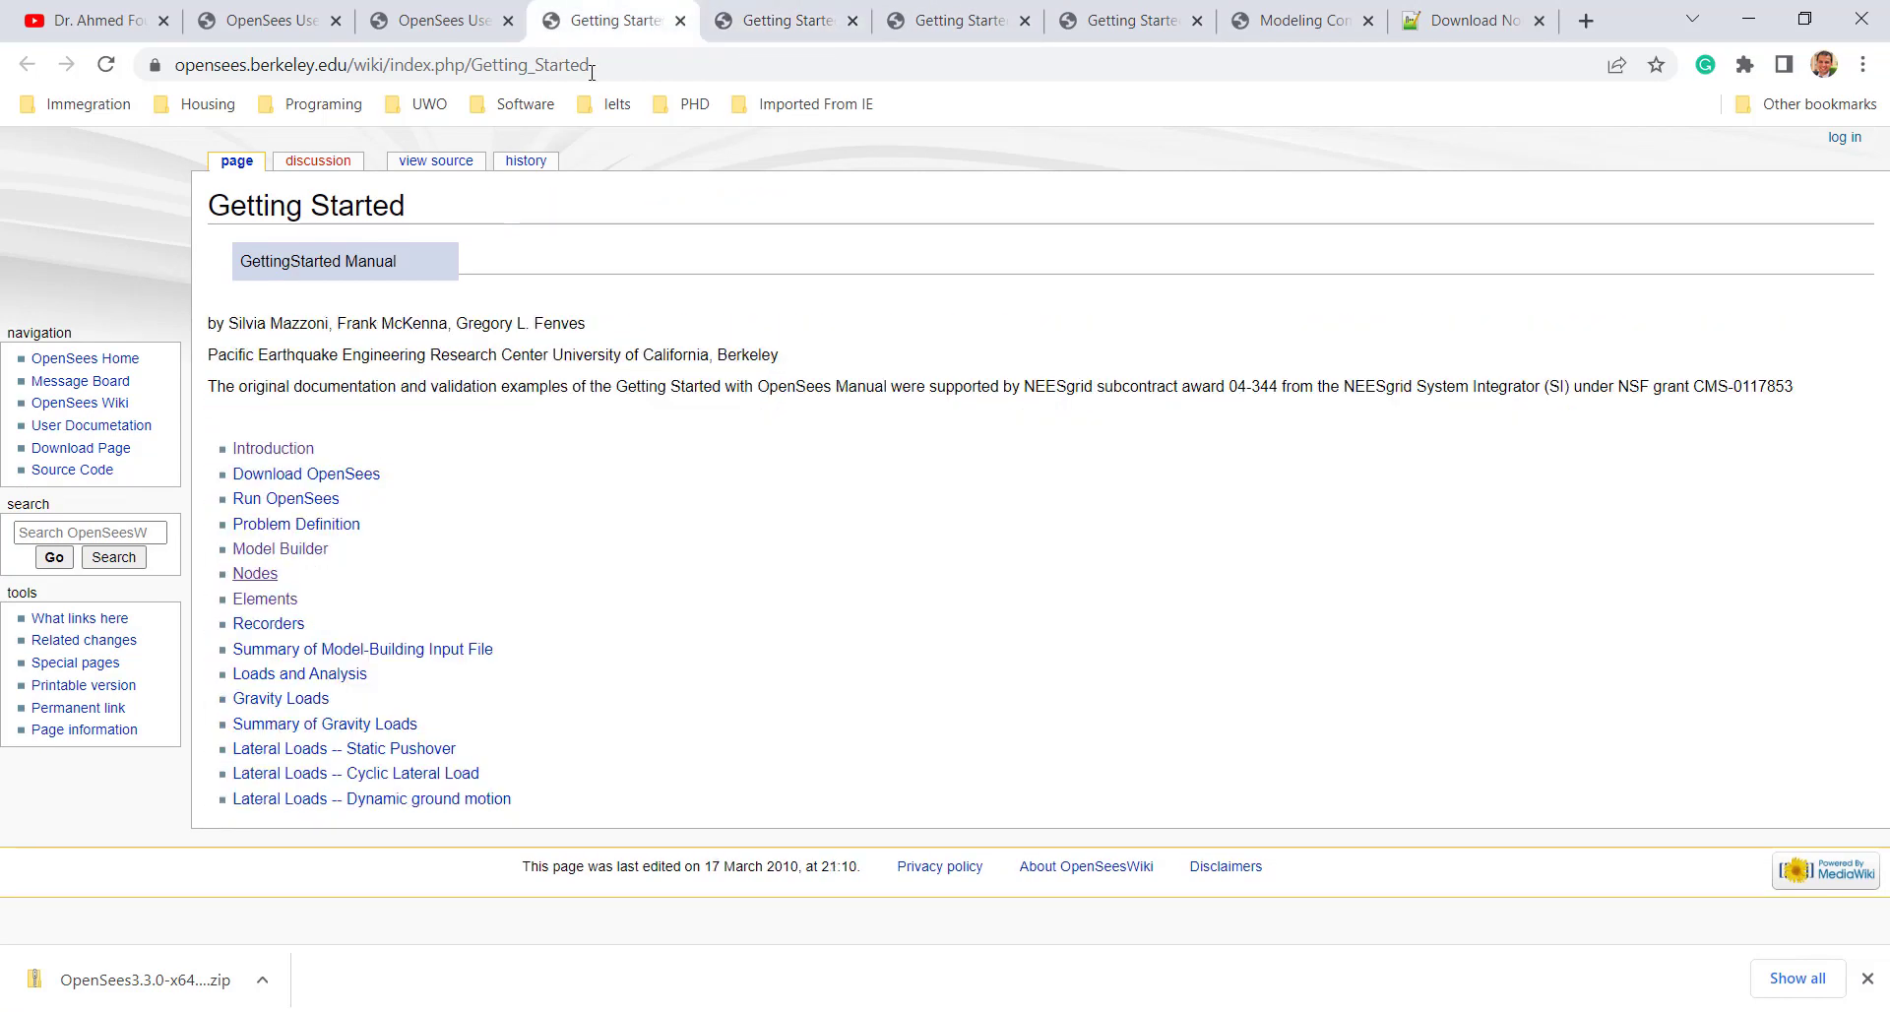
click(439, 19)
scroll(296, 640, down, 2)
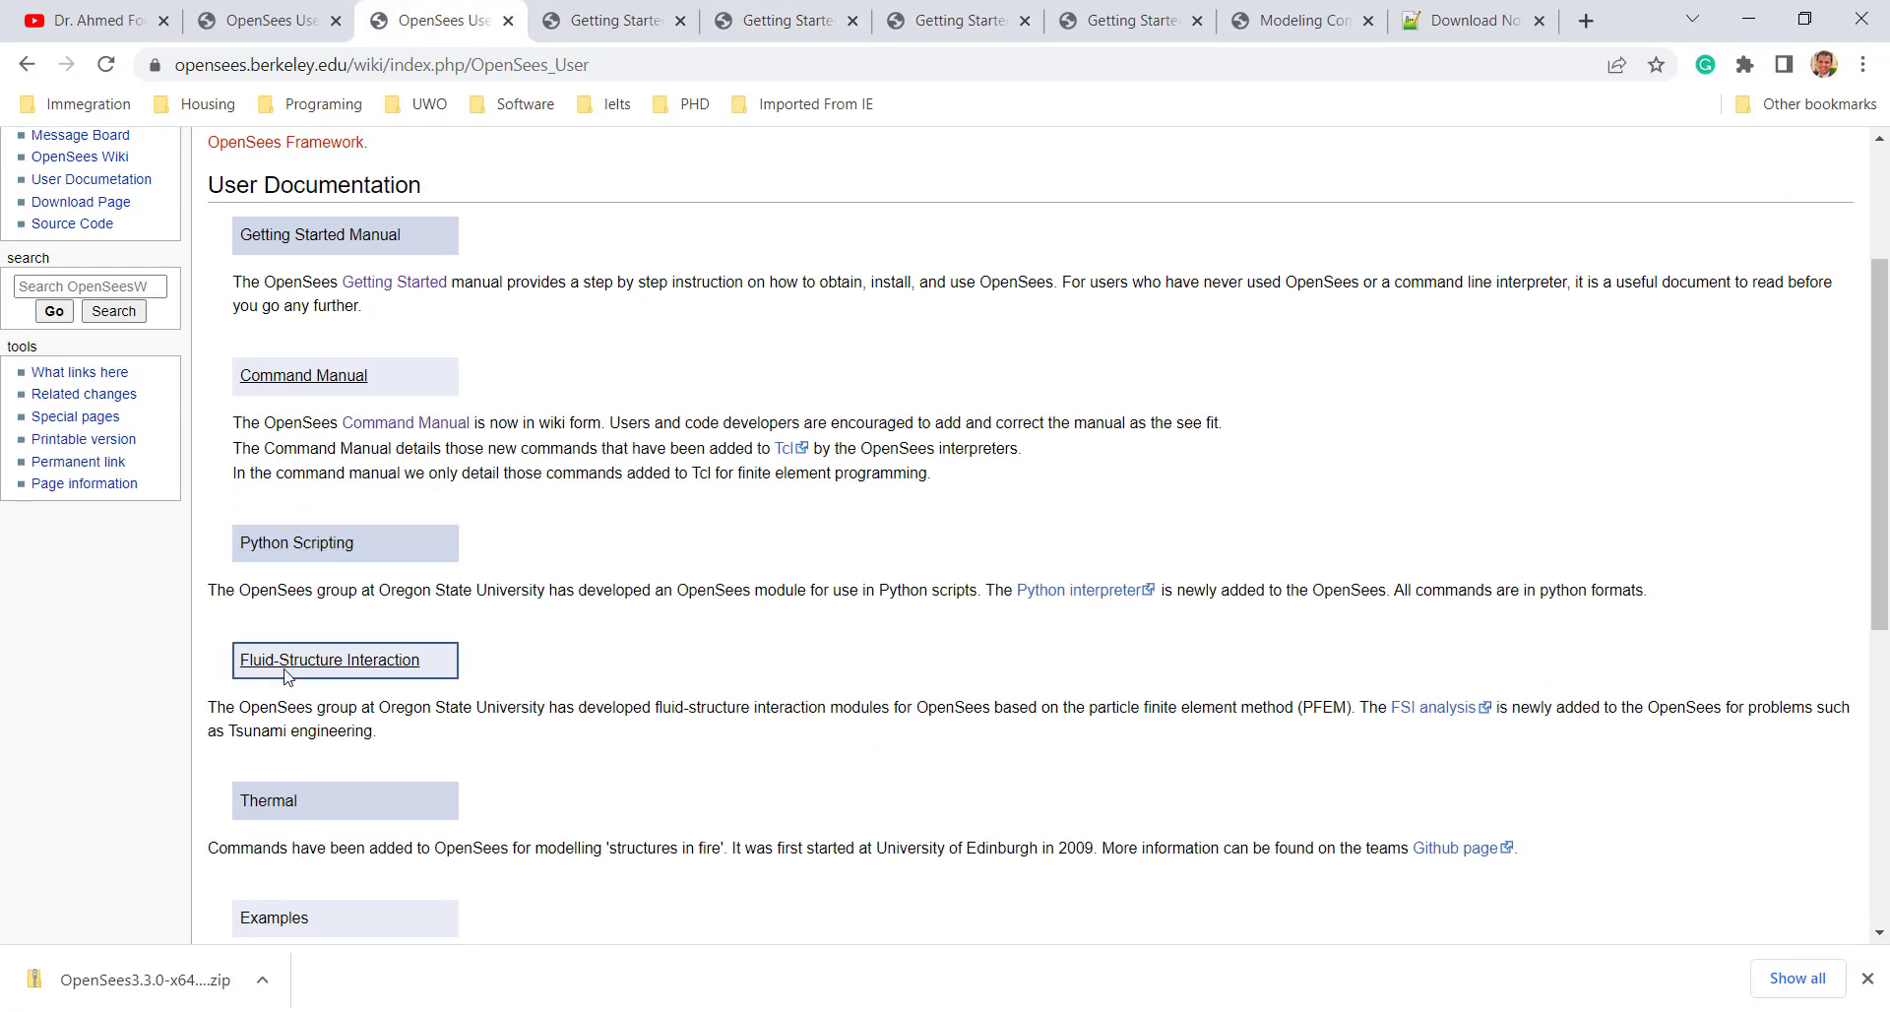
scroll(281, 707, down, 3)
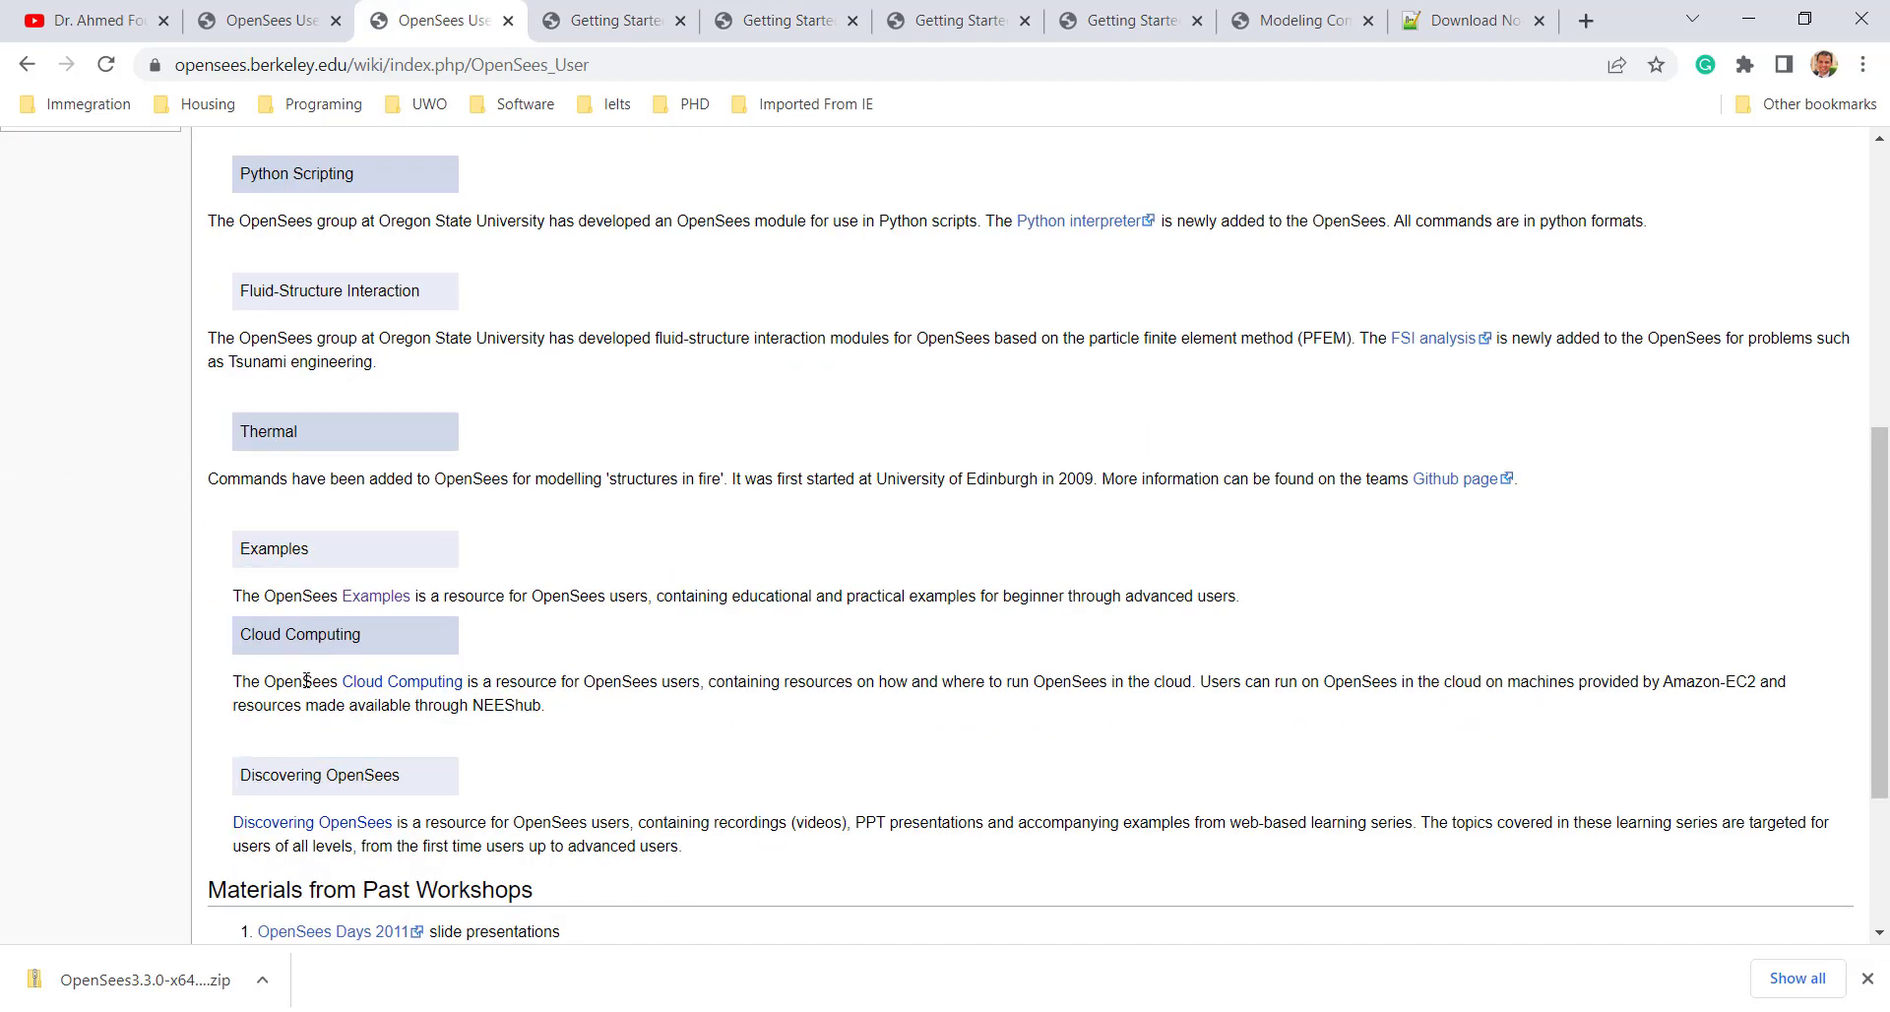
scroll(306, 679, down, 1)
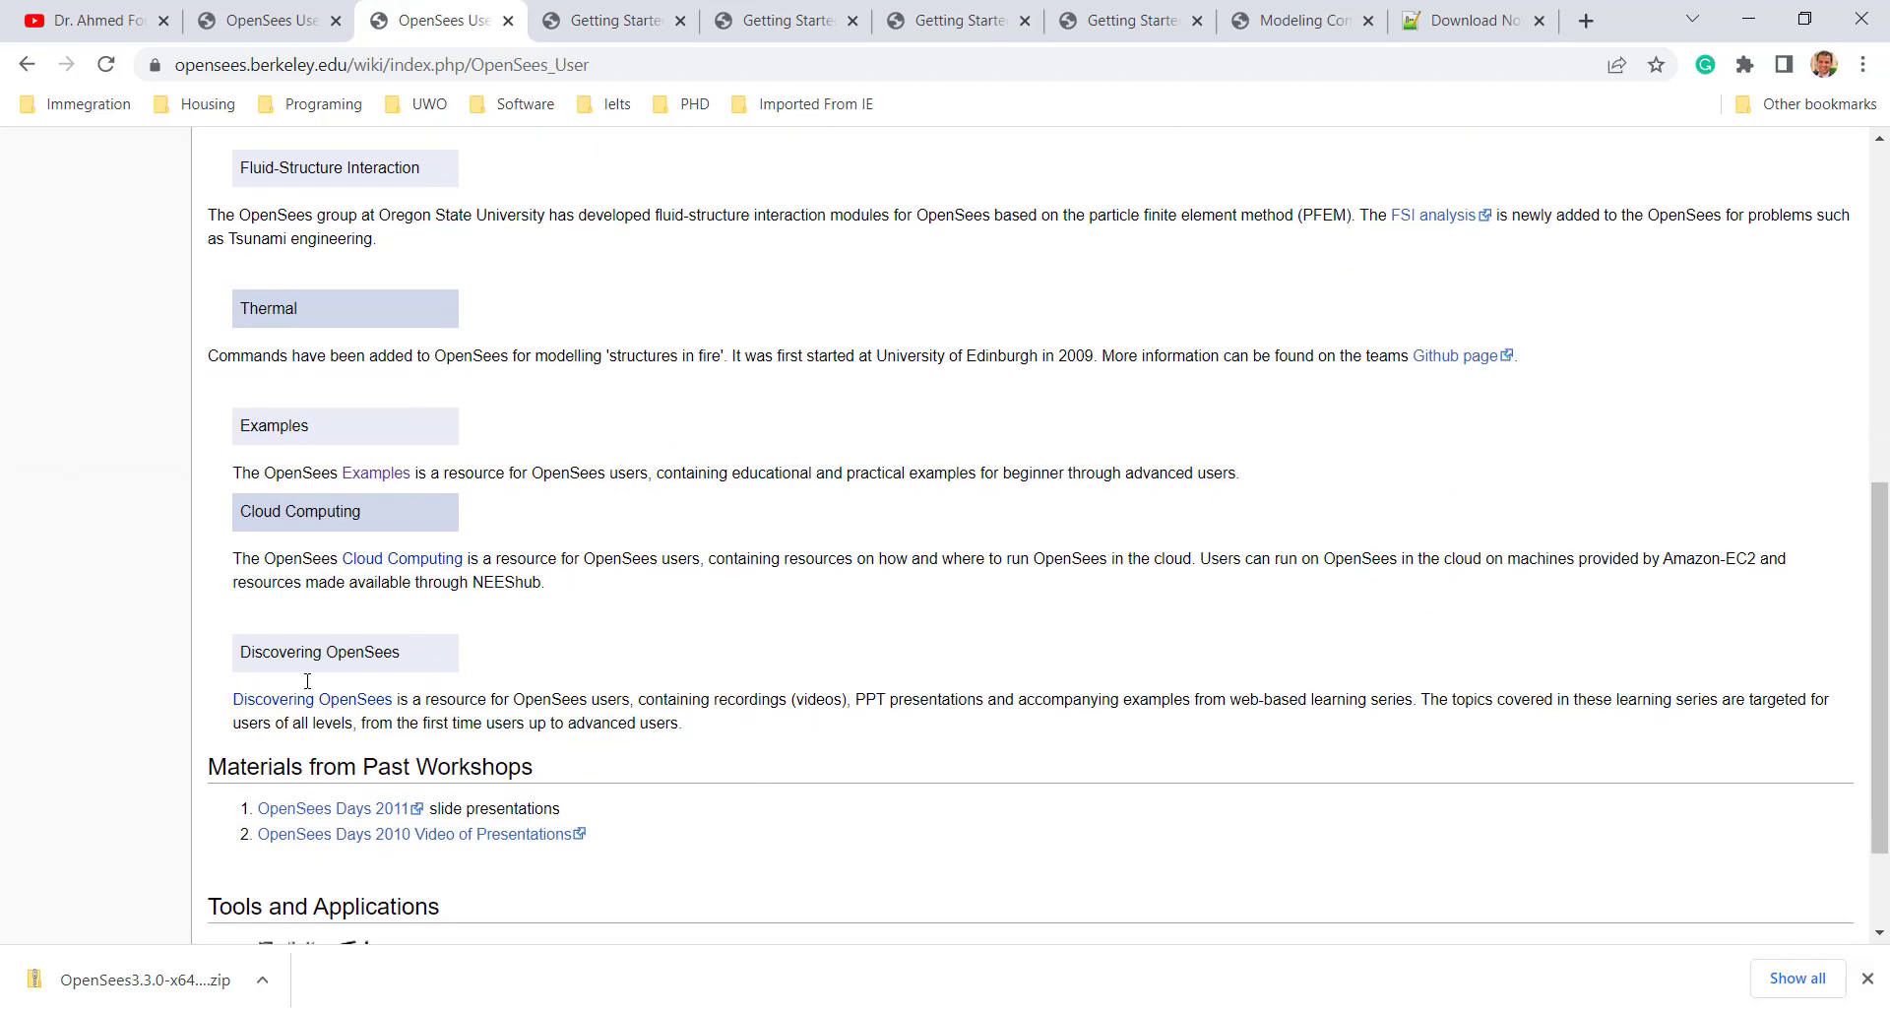
- Open the Examples page and look over its manuals and its geotechnical and structural examples
click(283, 435)
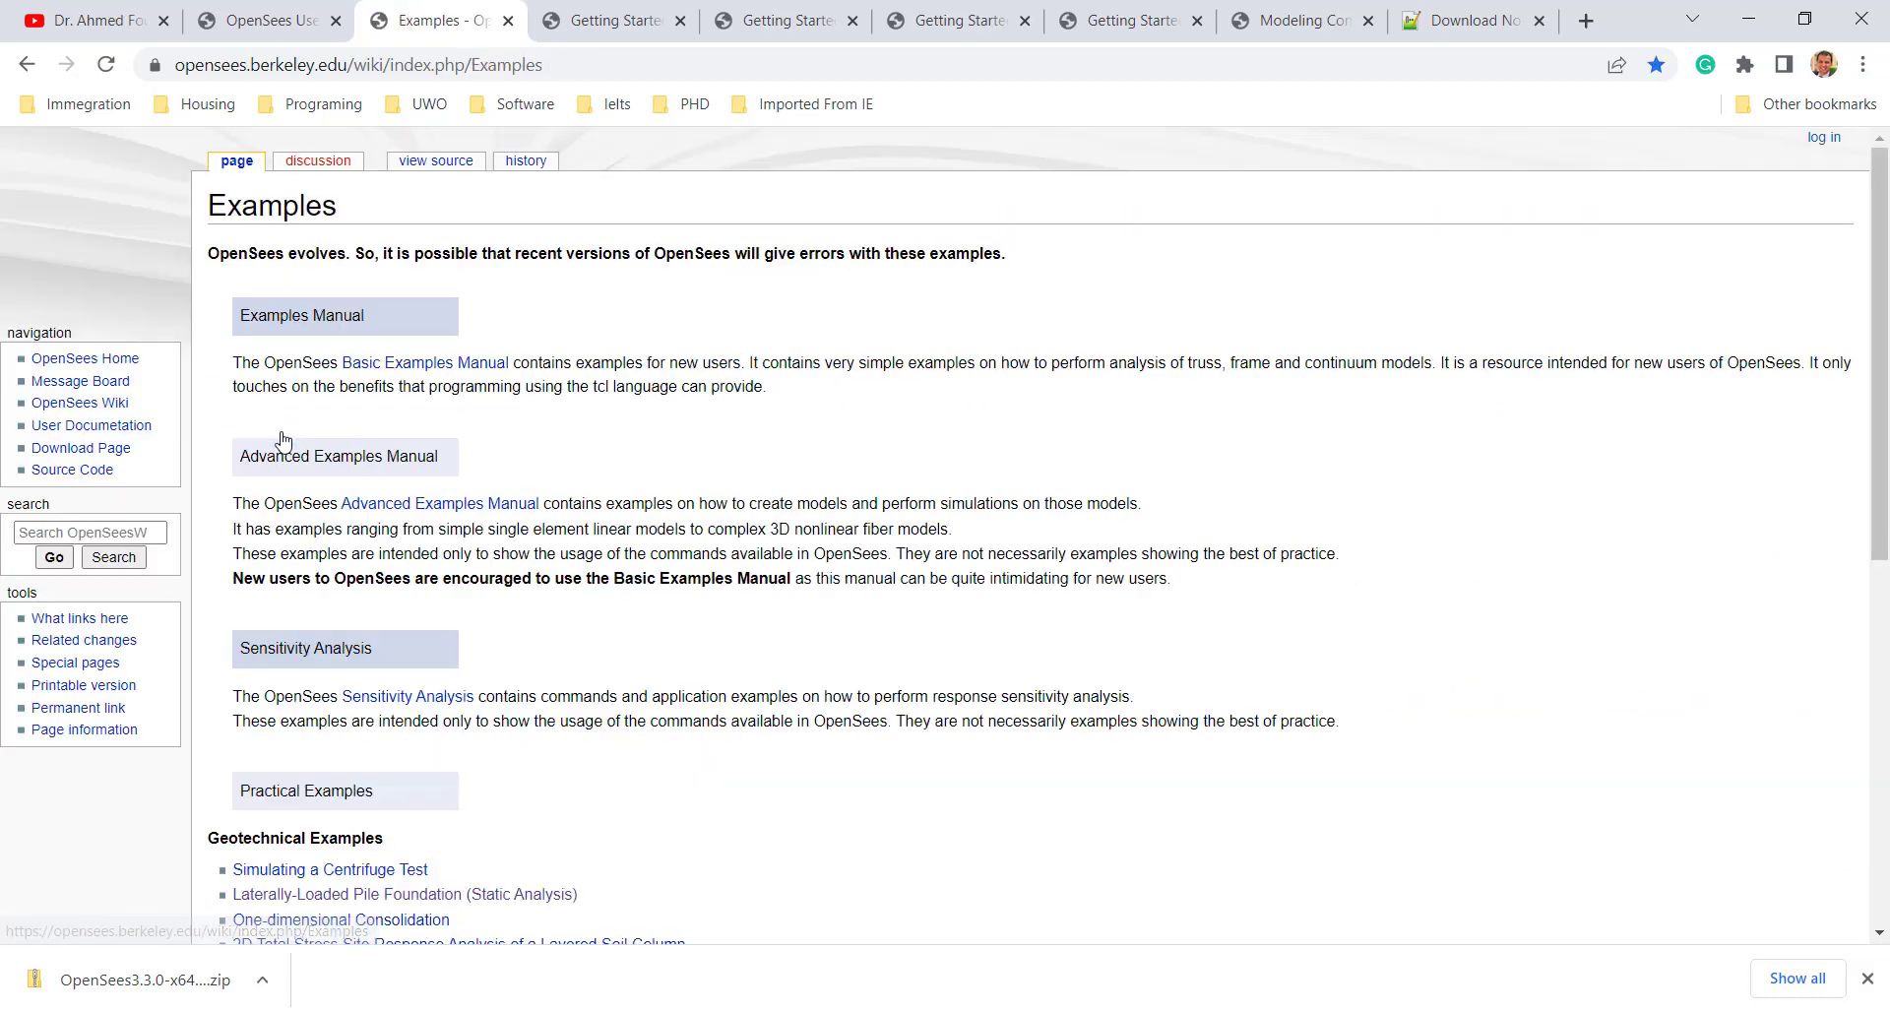
scroll(312, 606, down, 3)
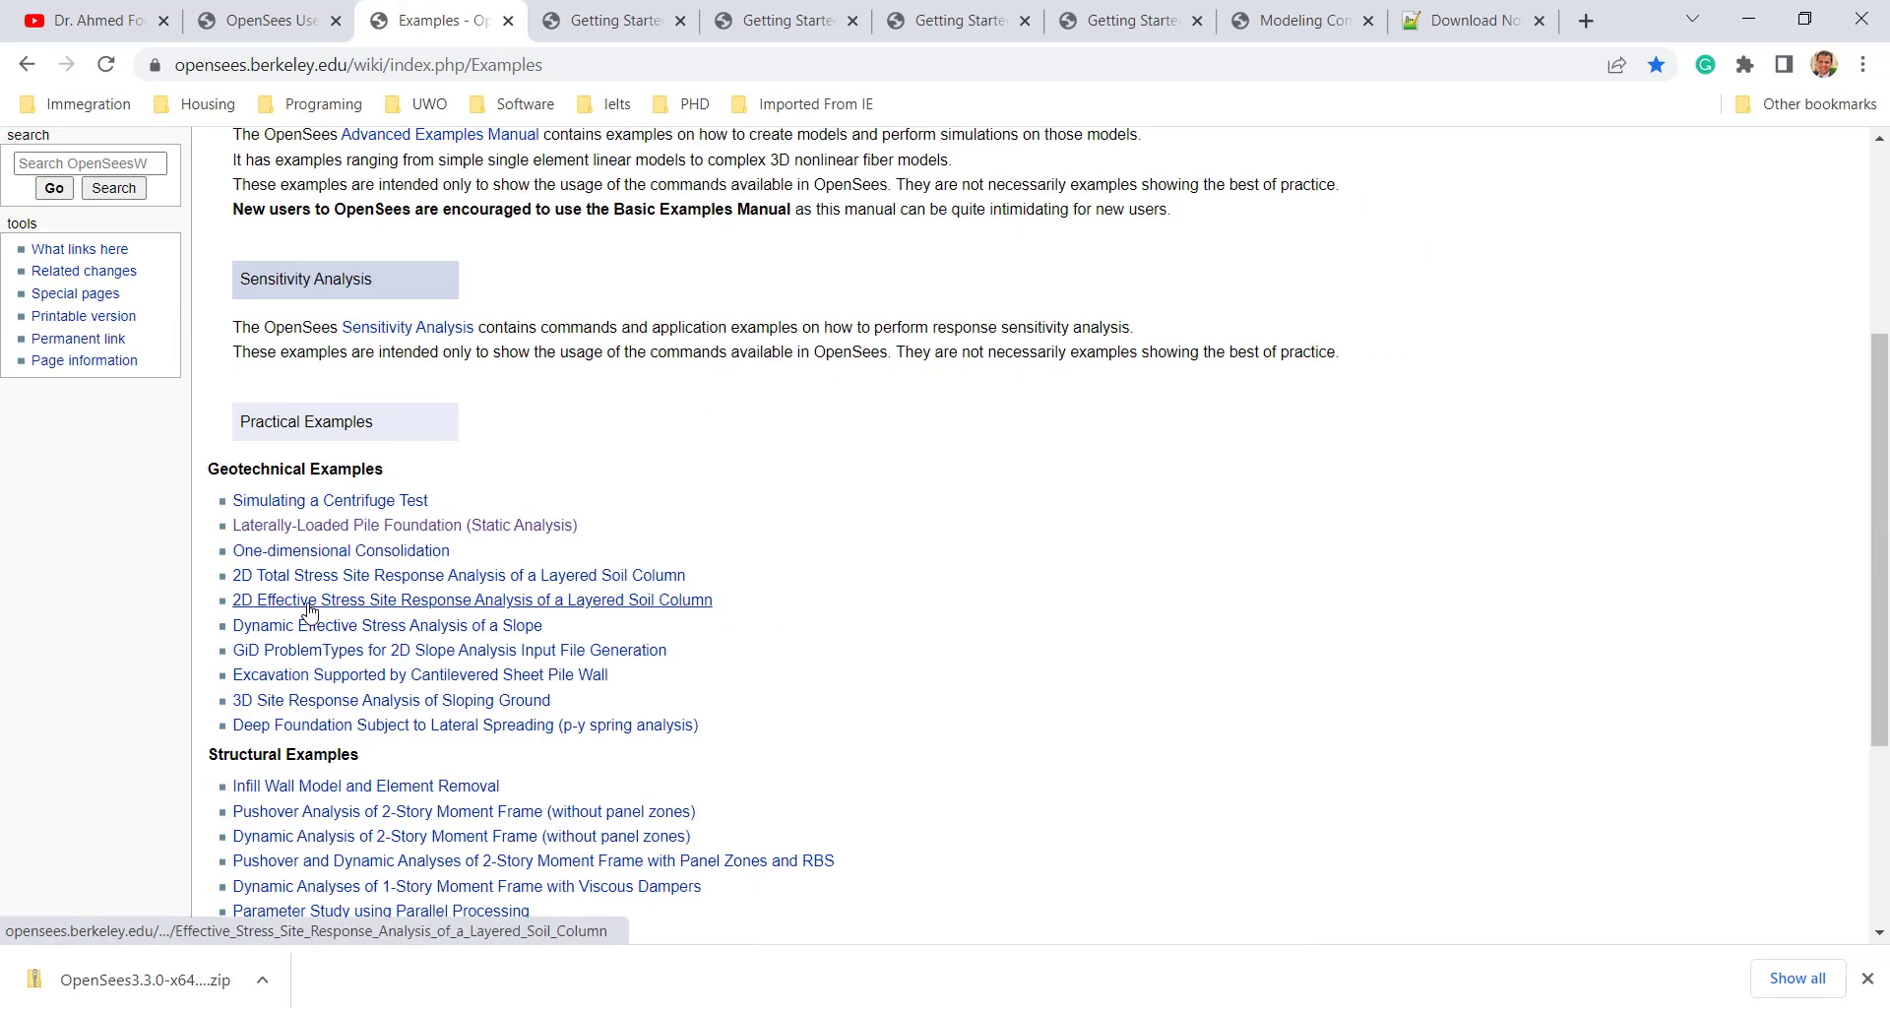
scroll(394, 335, up, 3)
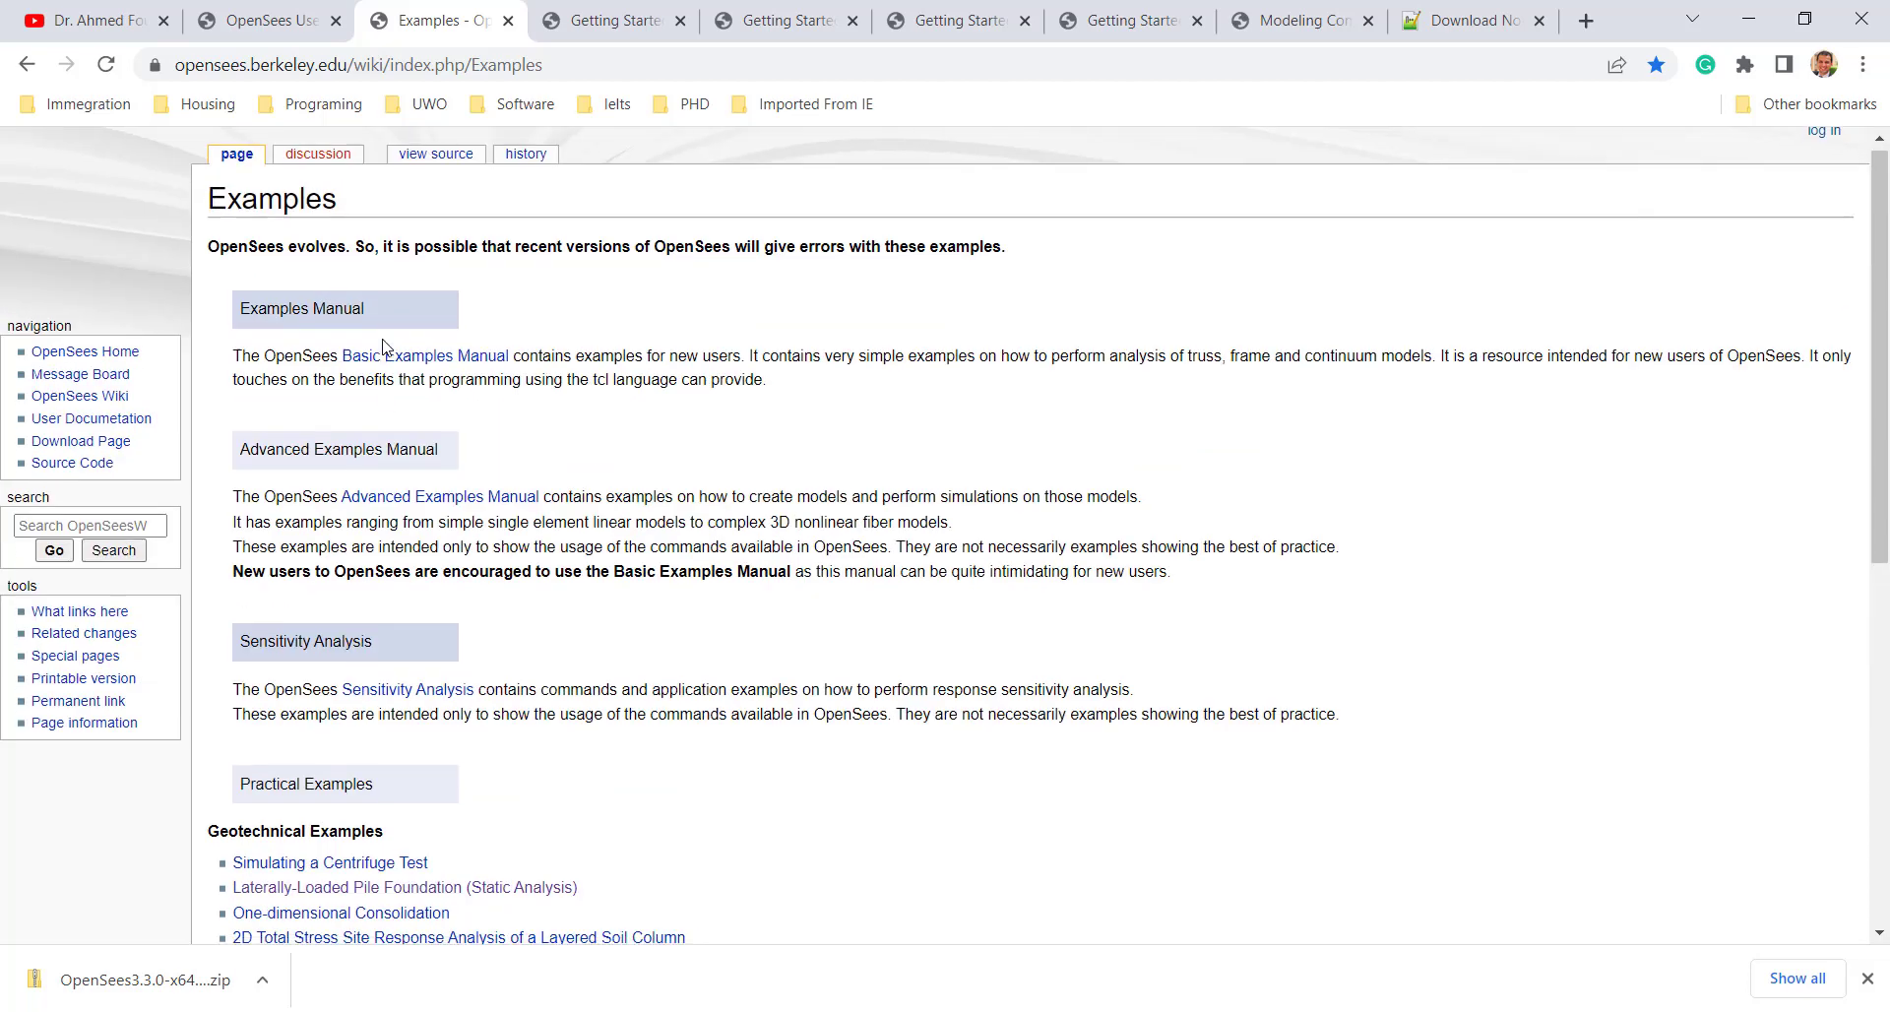
scroll(197, 364, down, 4)
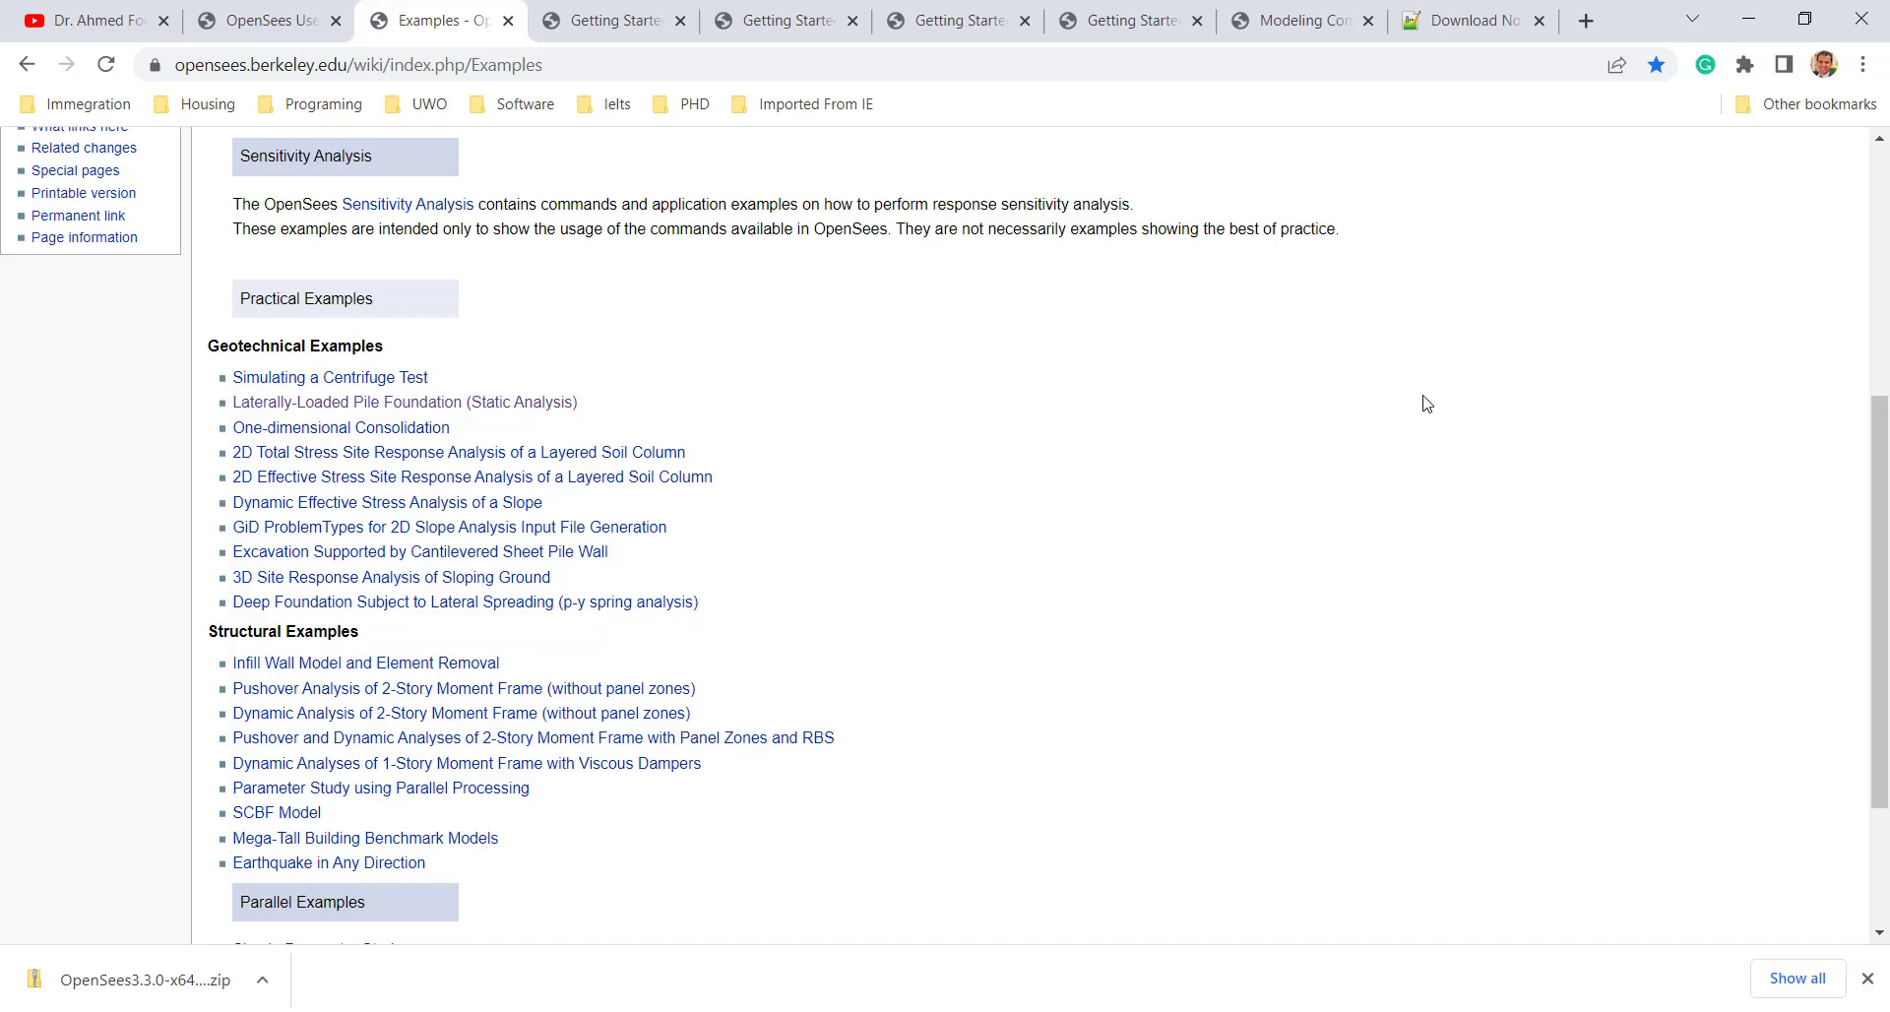
- Open the Laterally-Loaded Pile Foundation (Static Analysis) example and examine its files, model description, results and LPile comparison
click(328, 418)
scroll(438, 445, down, 1)
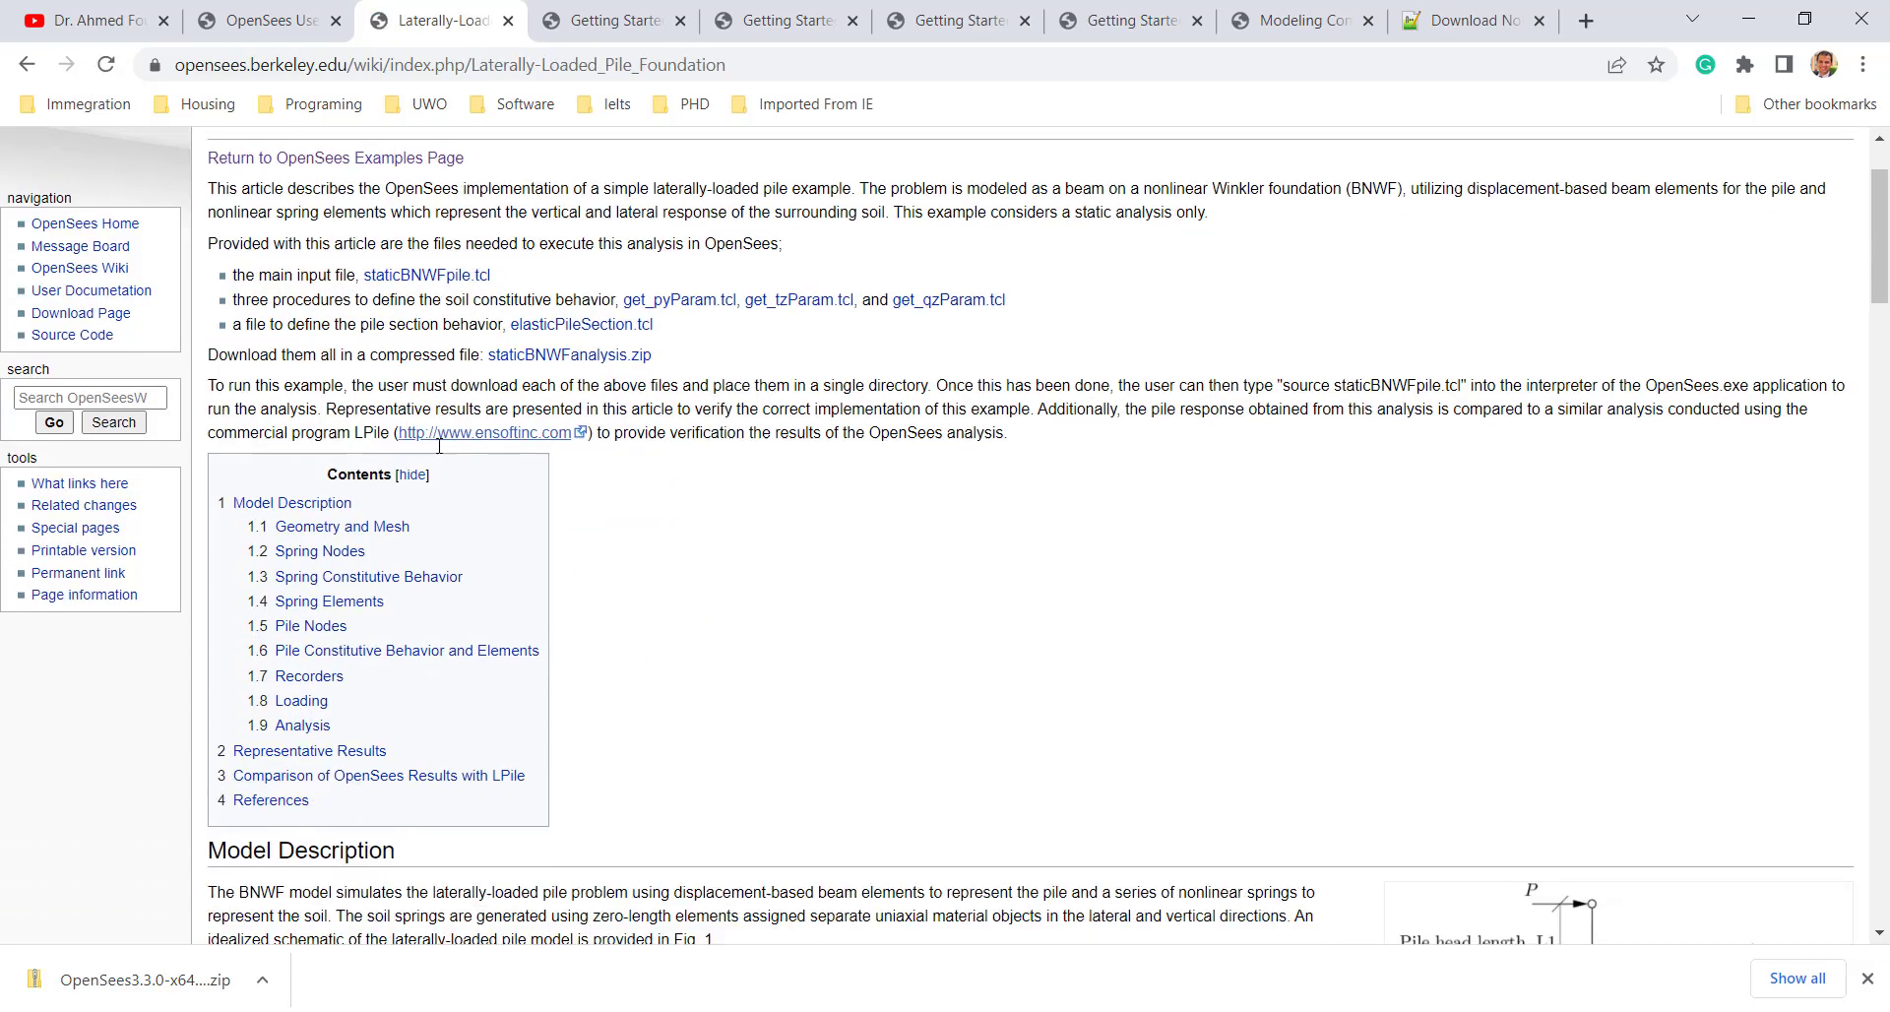
scroll(439, 445, down, 20)
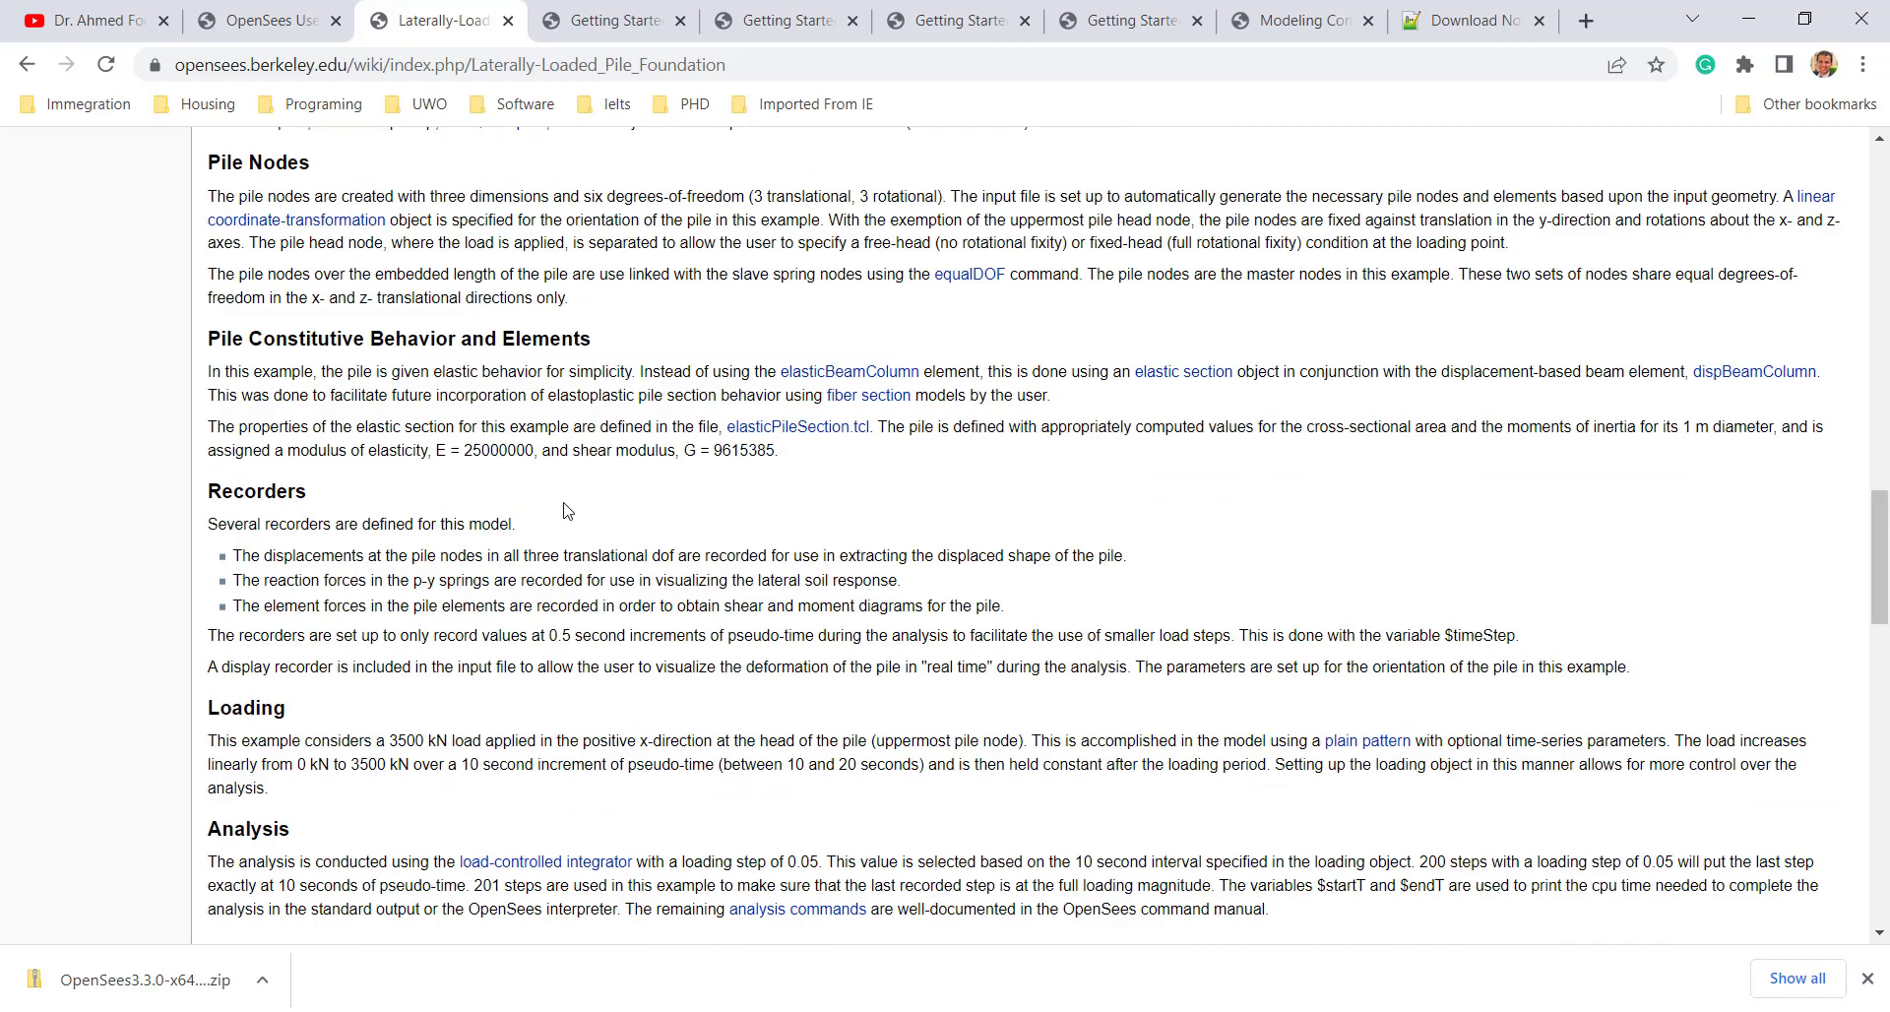
scroll(566, 509, down, 5)
scroll(565, 503, up, 11)
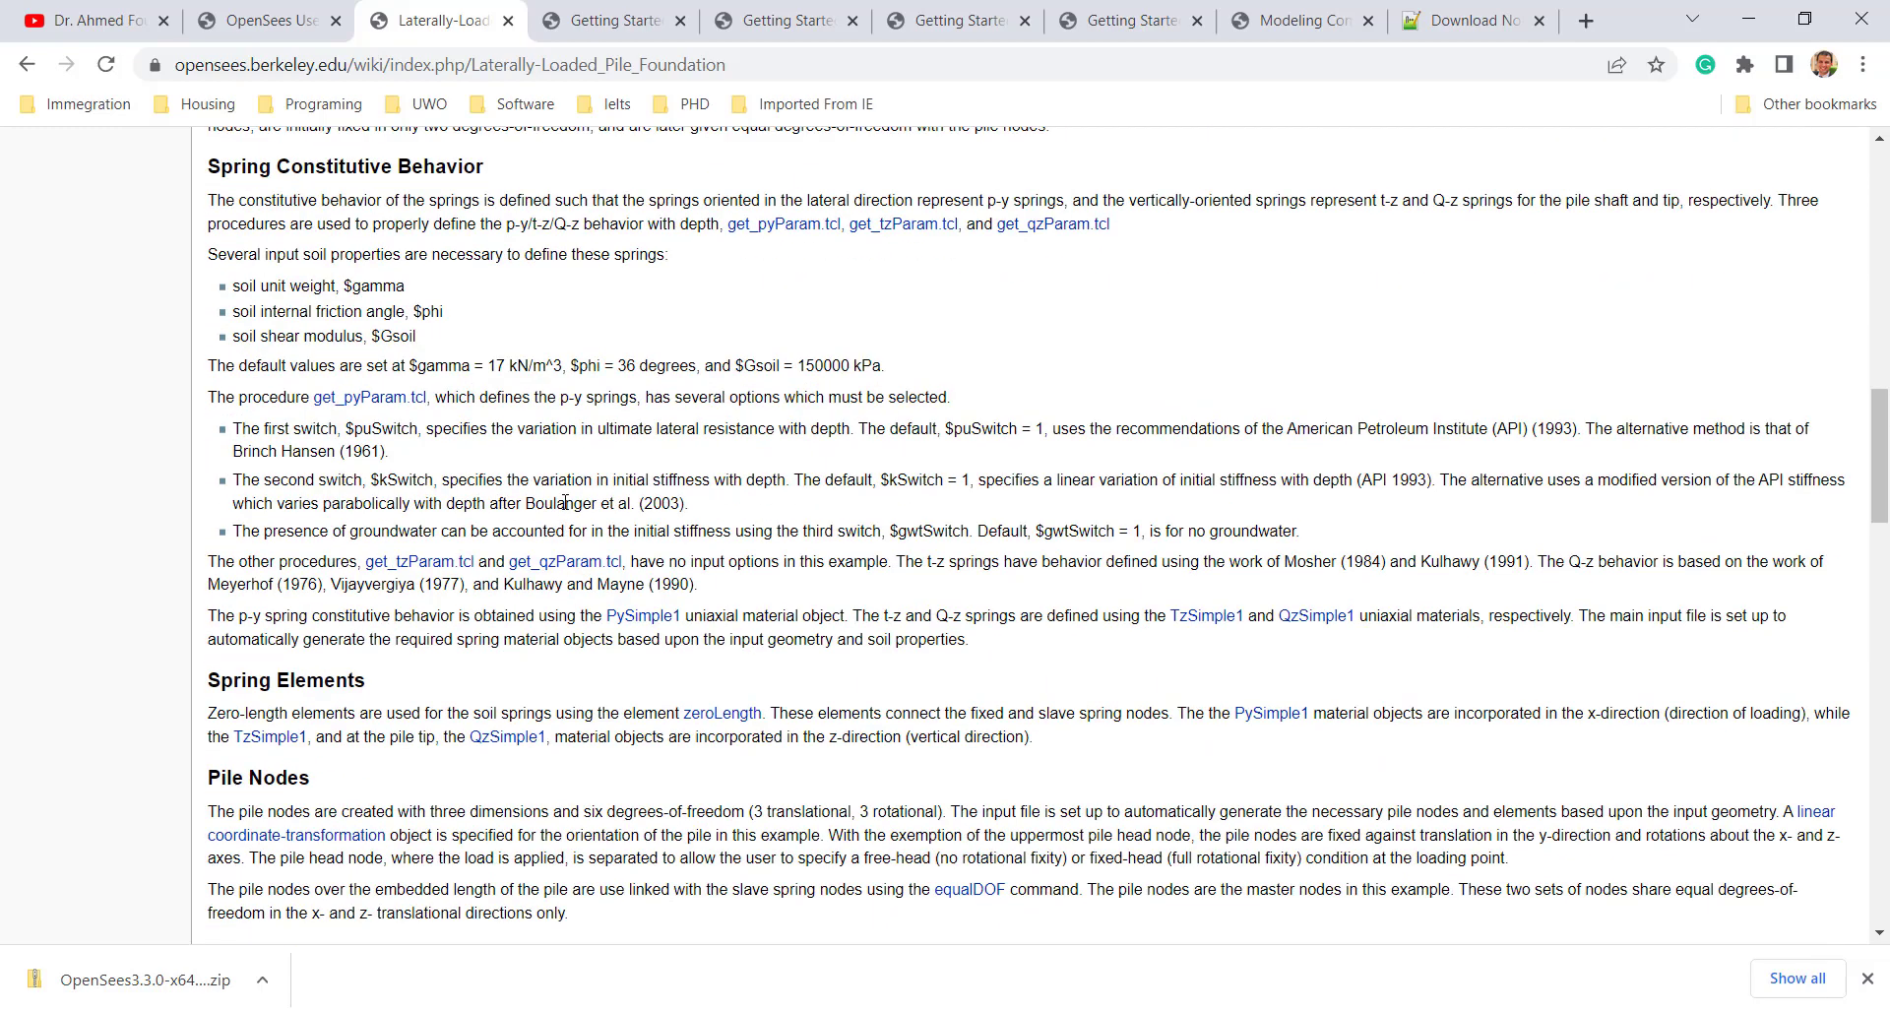
scroll(566, 503, up, 6)
scroll(1154, 537, up, 3)
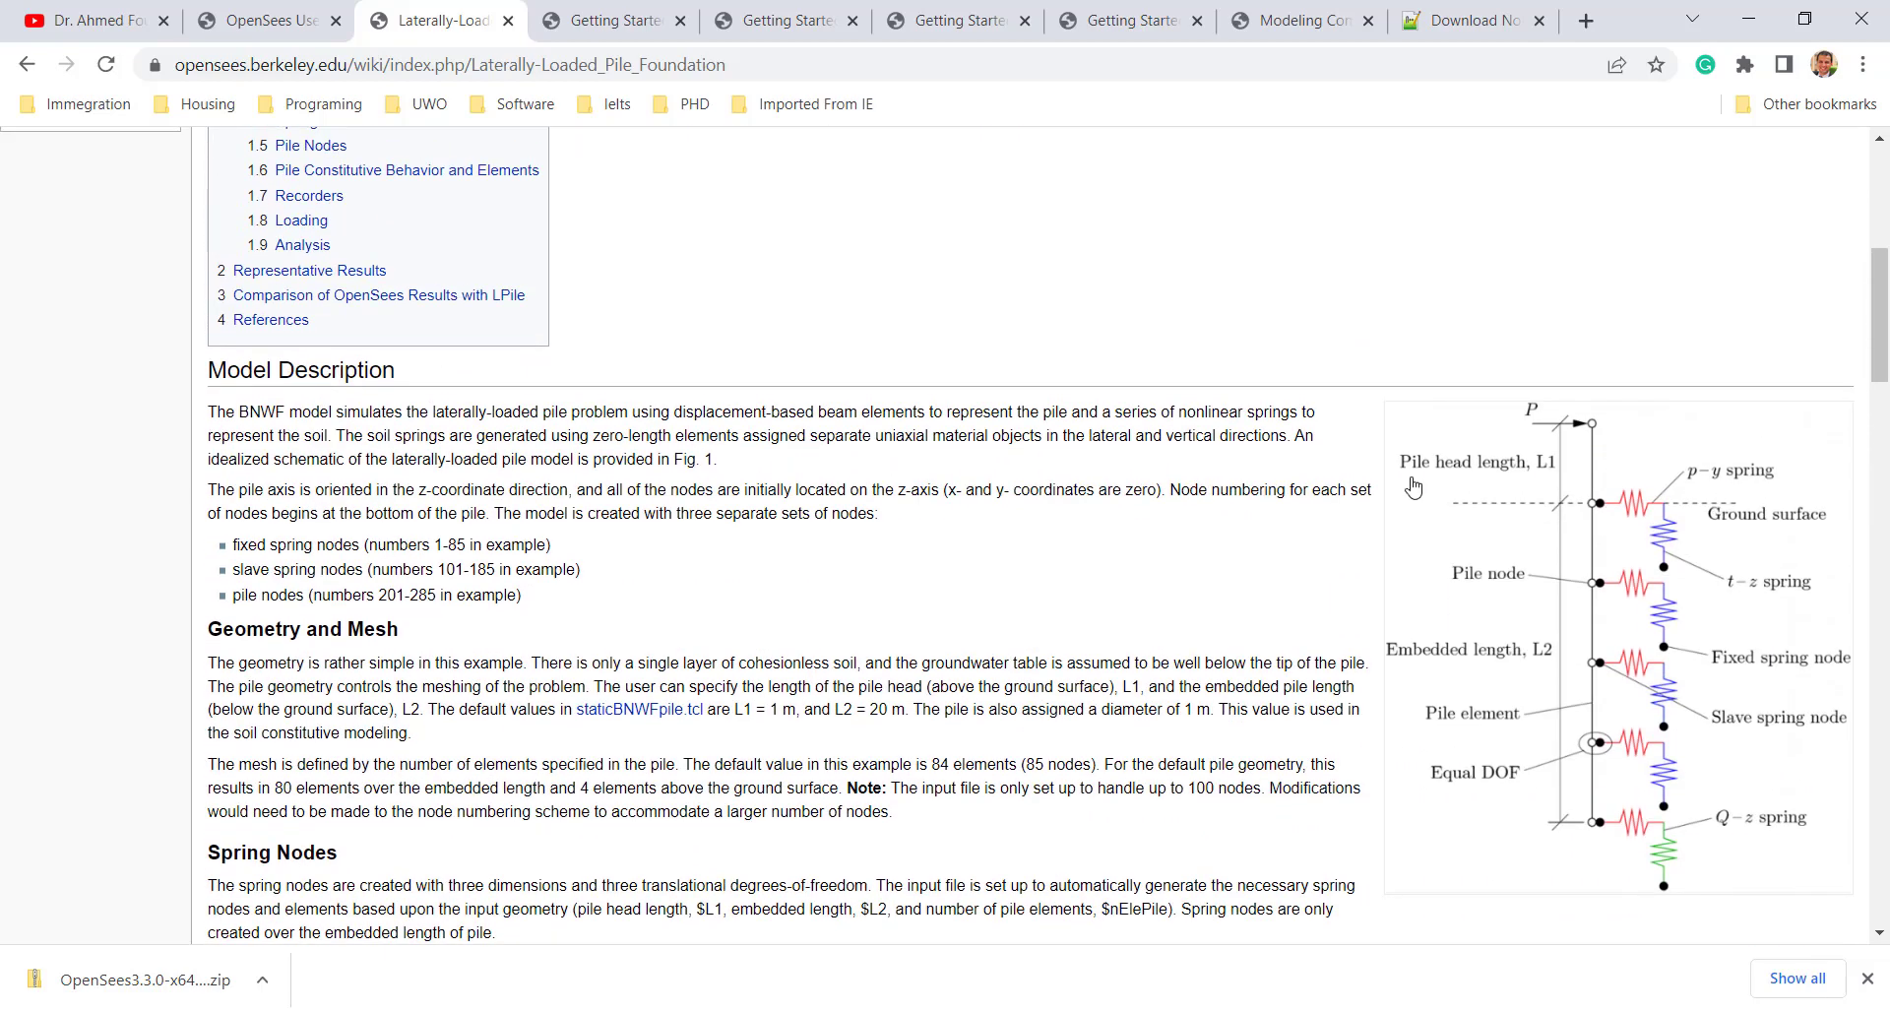
scroll(466, 505, down, 17)
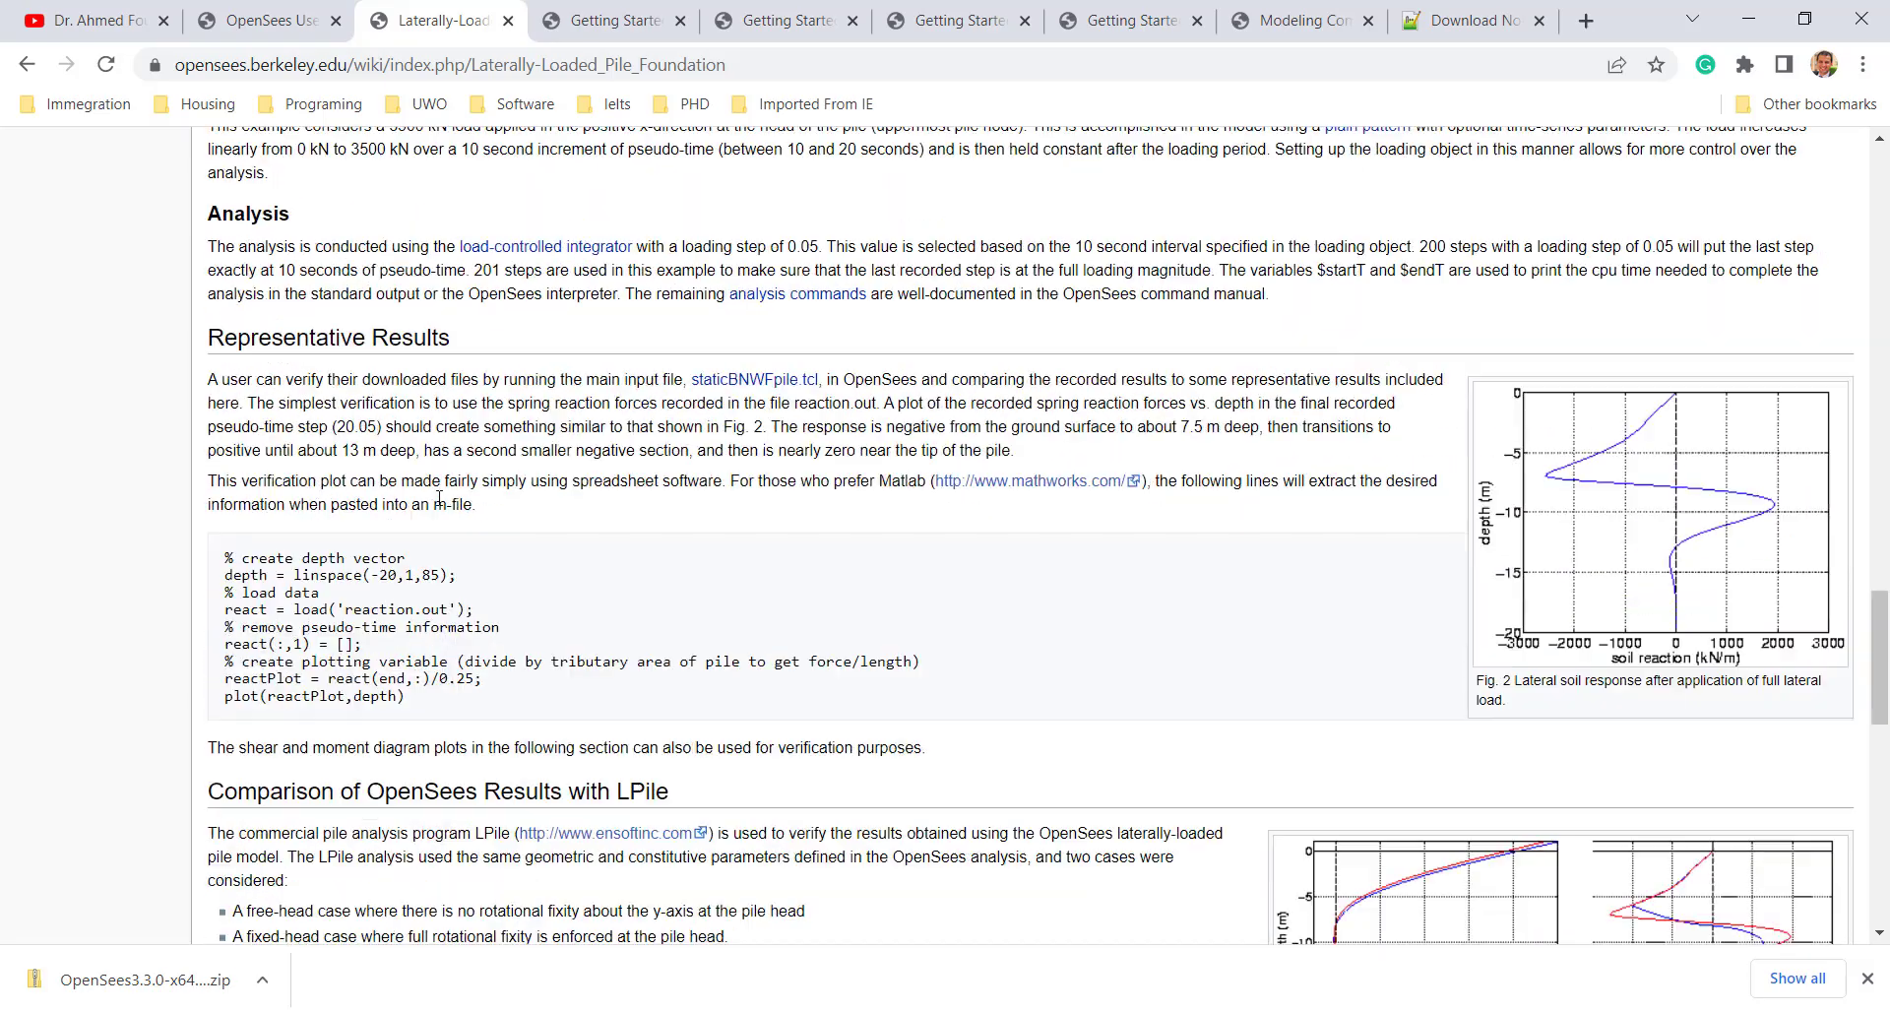
scroll(439, 500, down, 14)
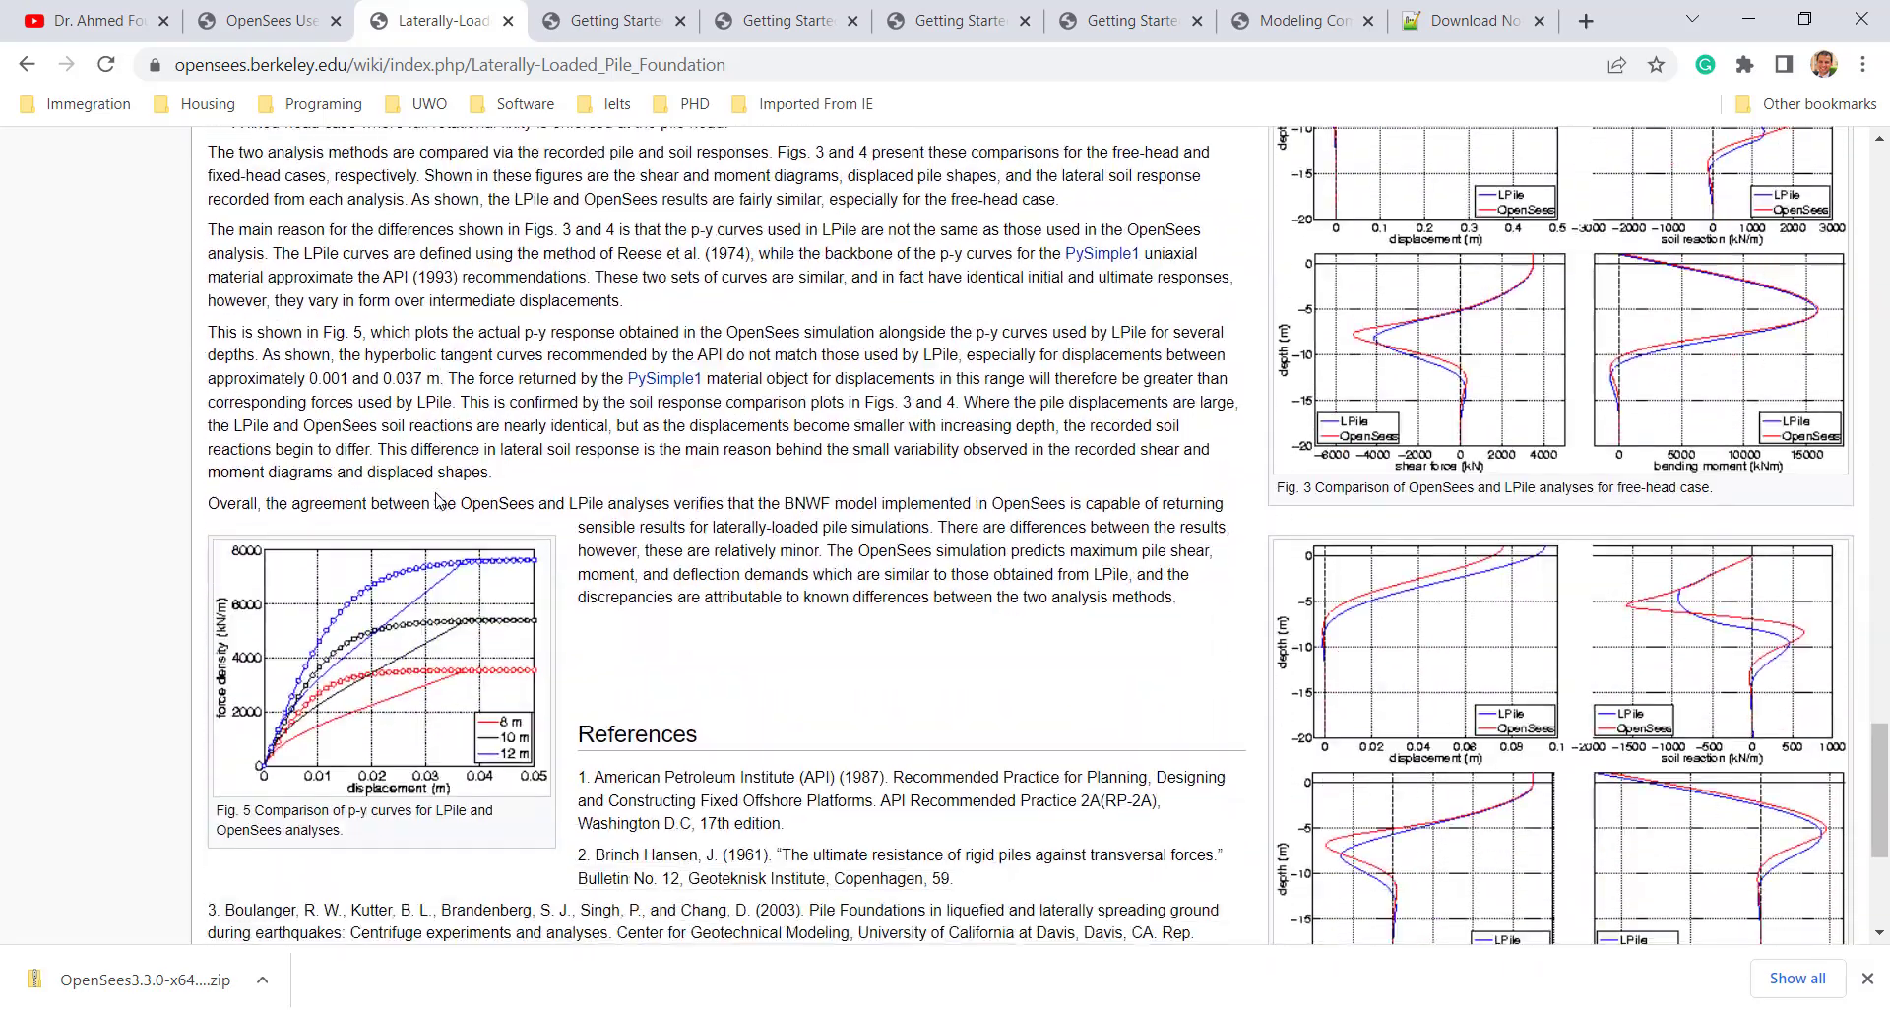
scroll(443, 489, up, 20)
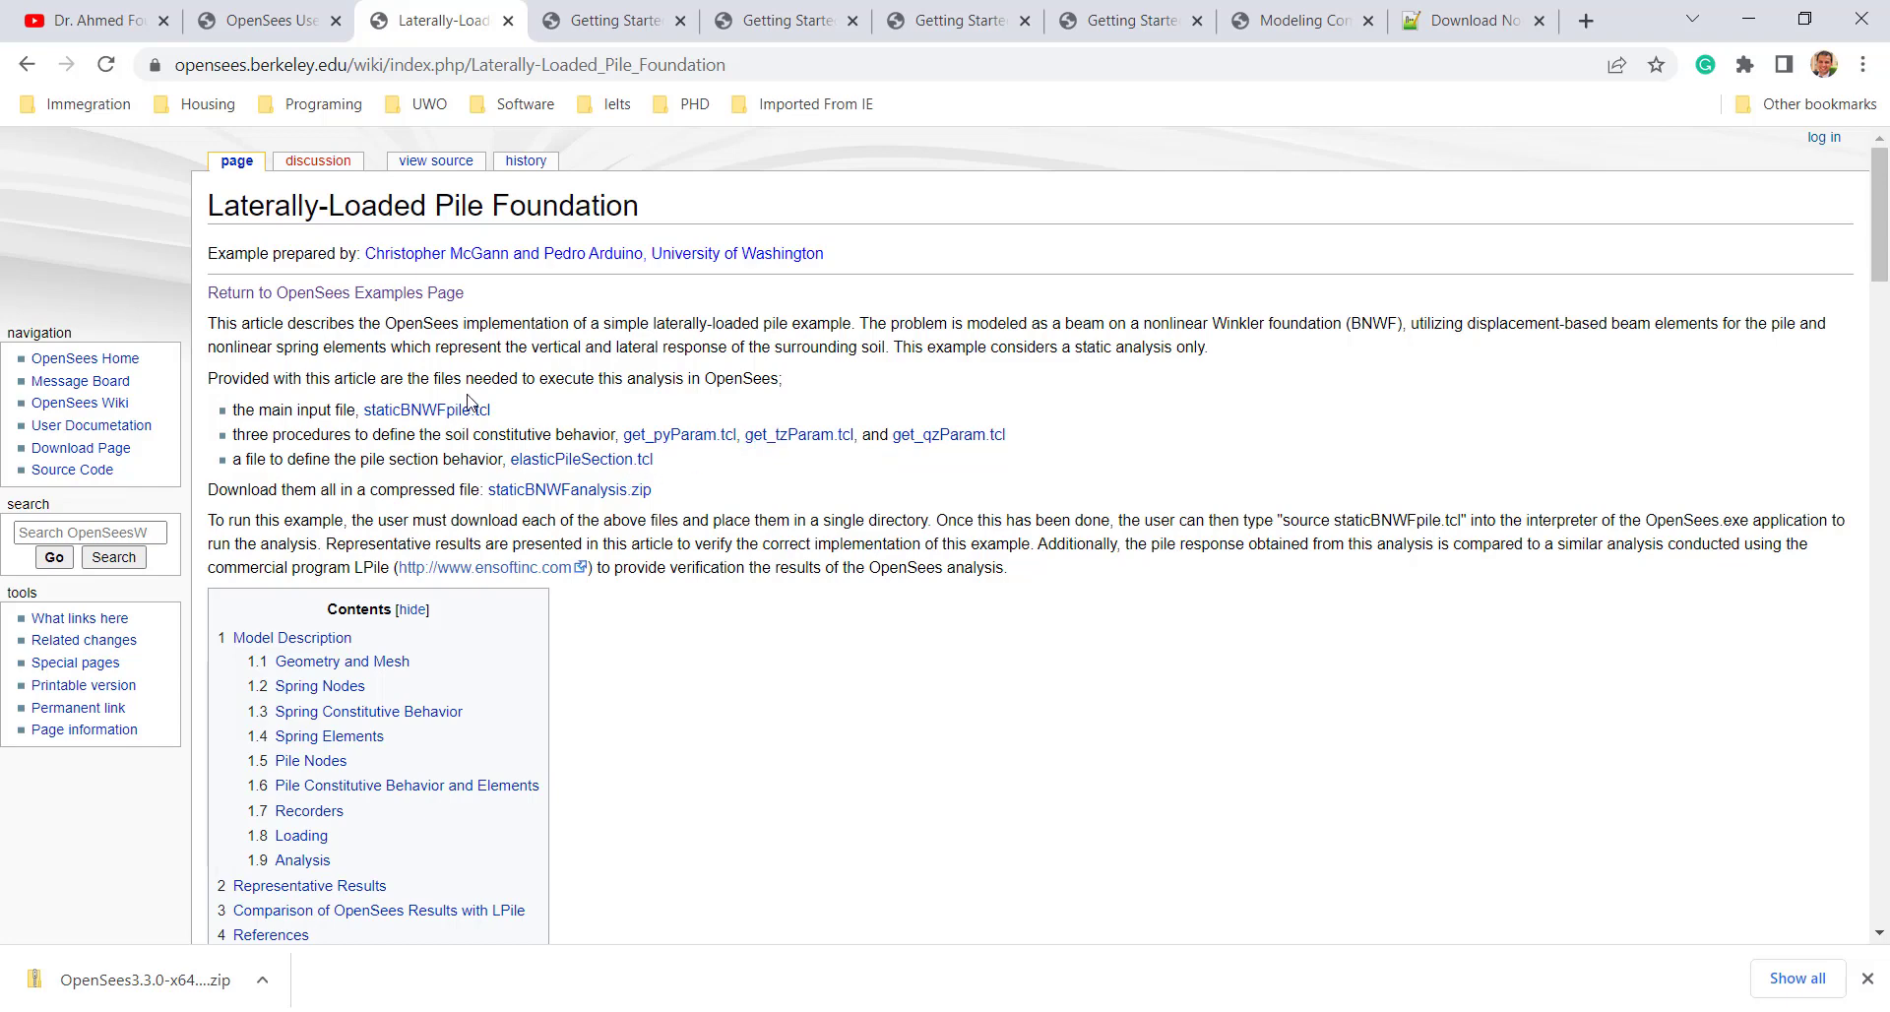
- Save the example's compressed file as StaticBNWFanalysis.zip in the D:\_Work\Opensees folder
right_click(543, 493)
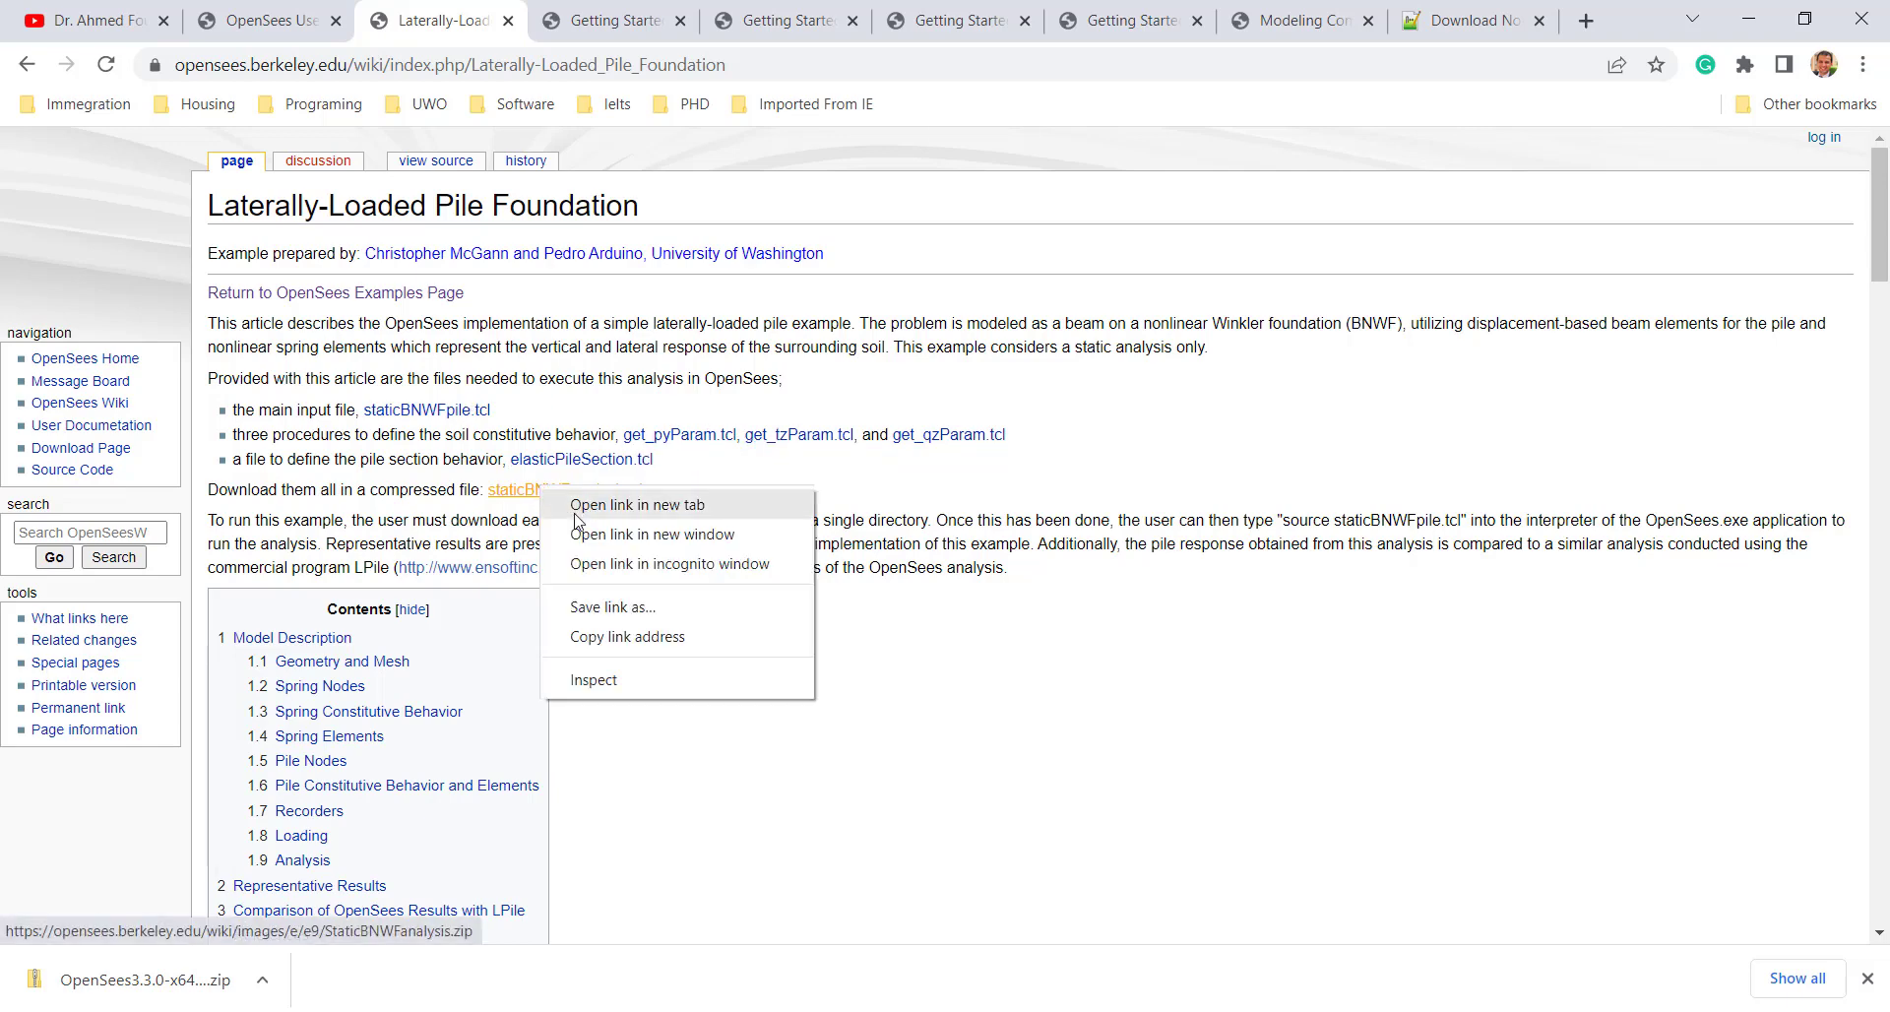
click(612, 606)
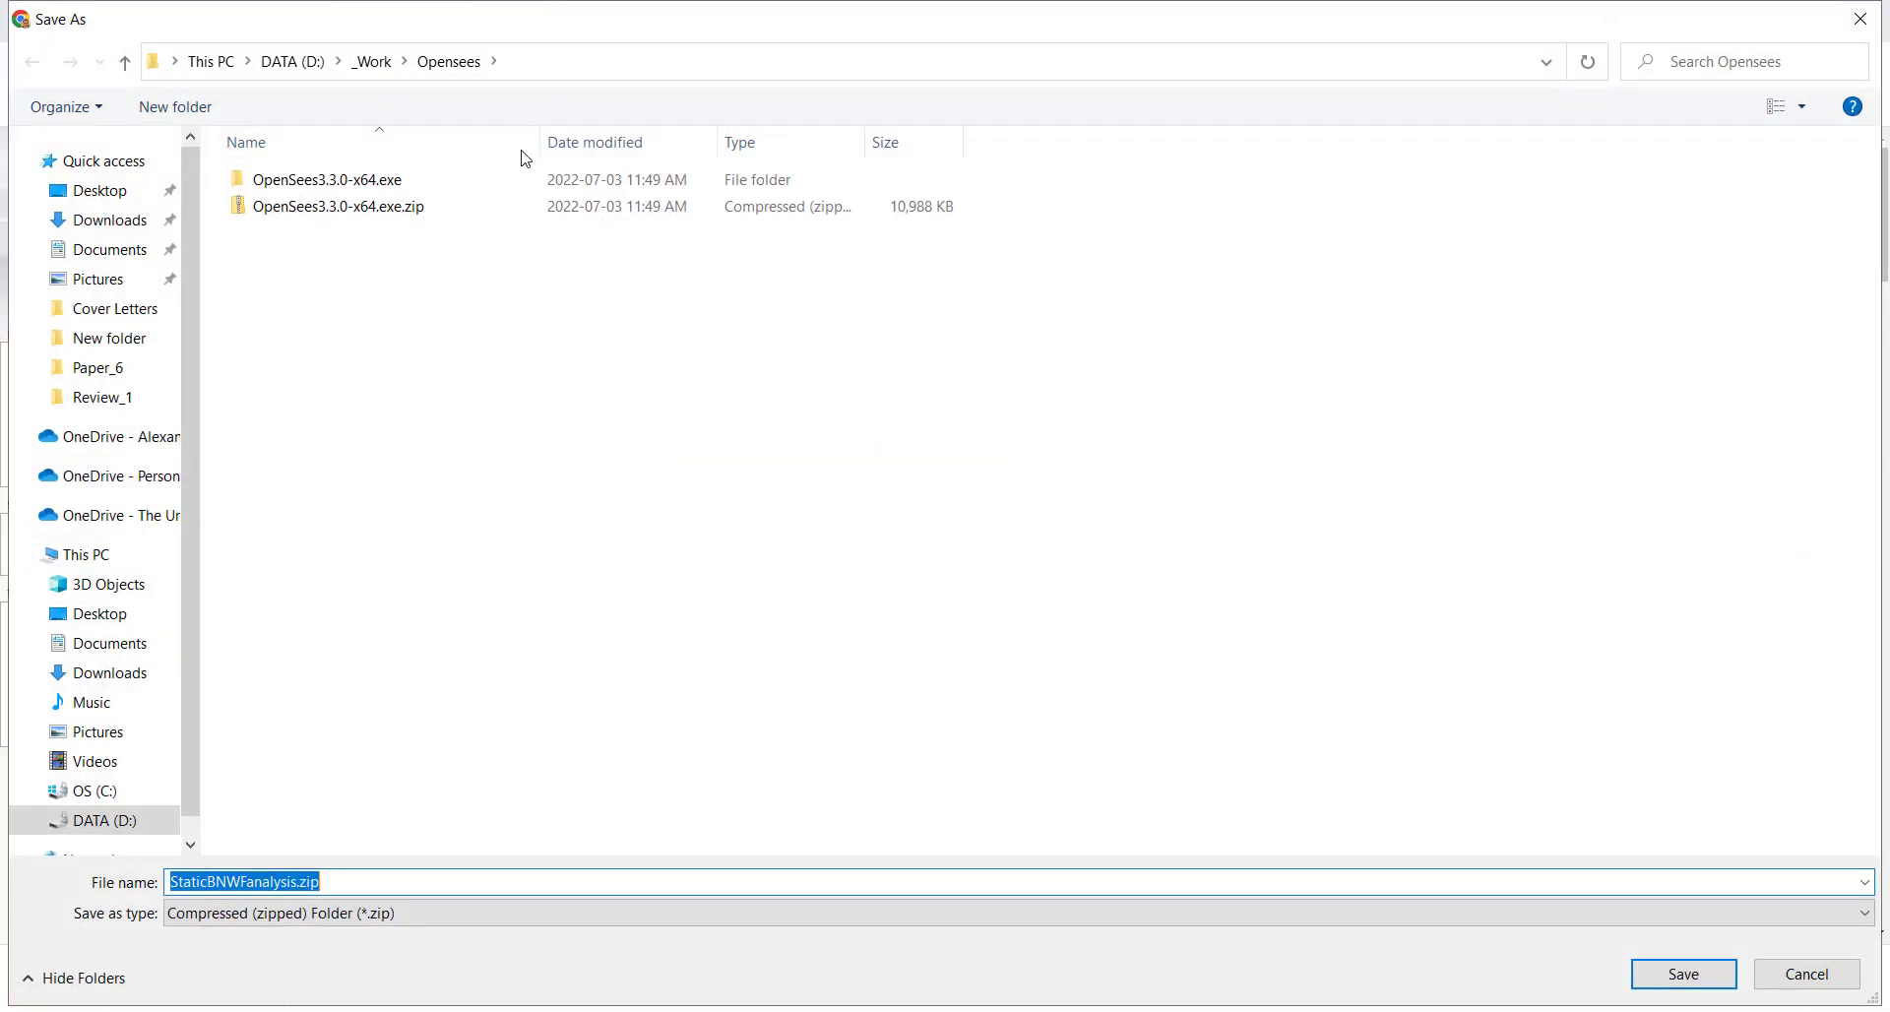
click(1683, 973)
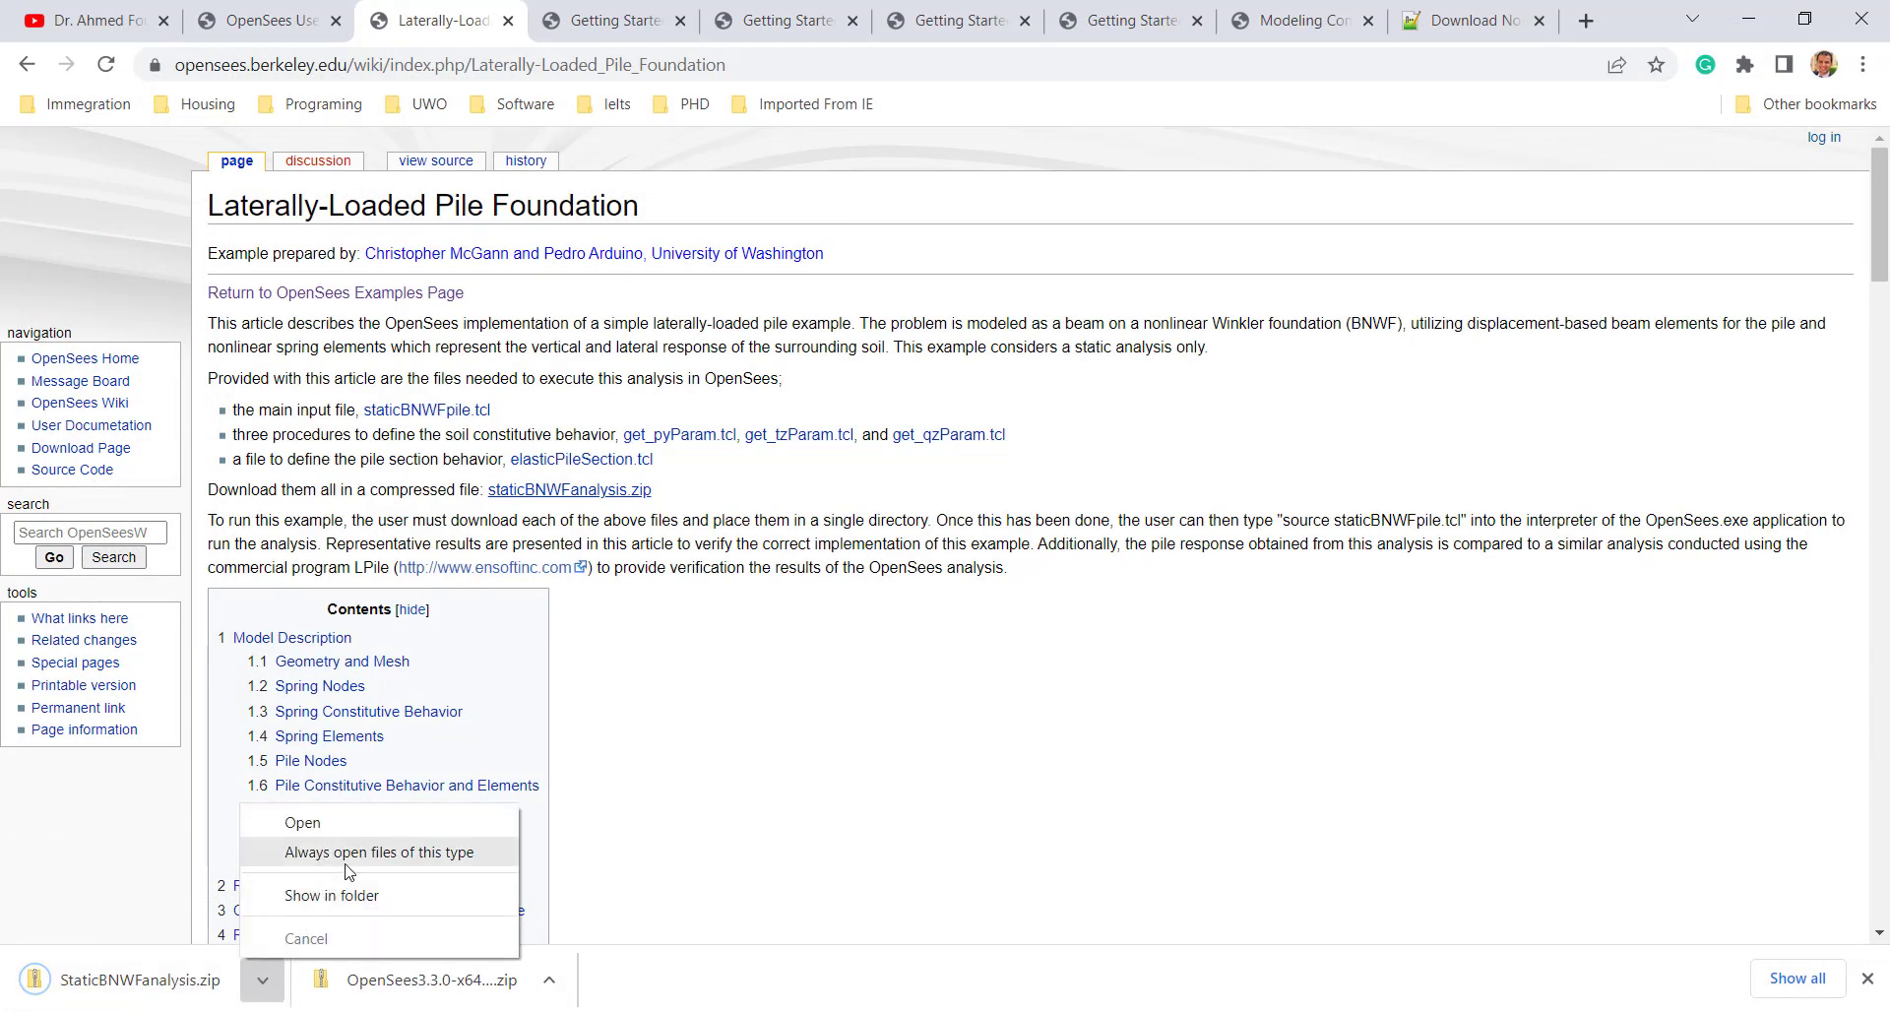
- Show the downloaded StaticBNWFanalysis.zip in its folder and bring up the available file actions
click(349, 868)
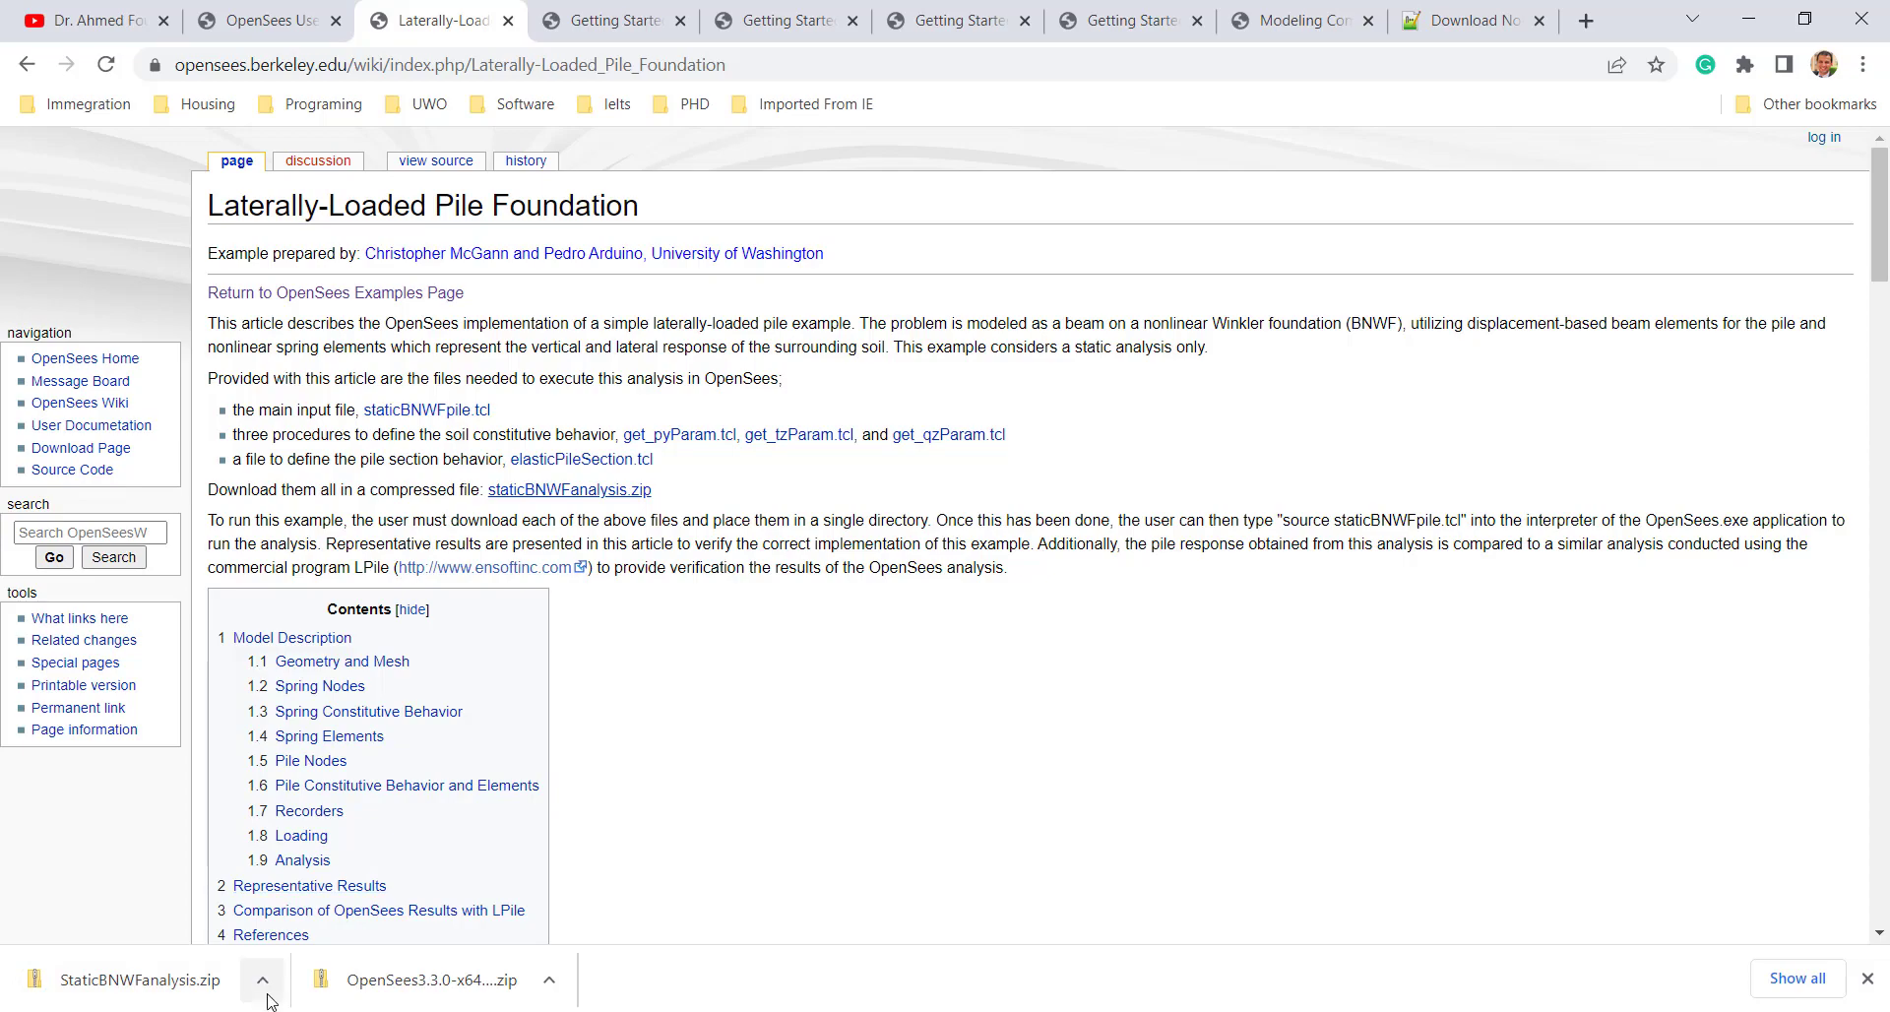
click(263, 984)
click(315, 897)
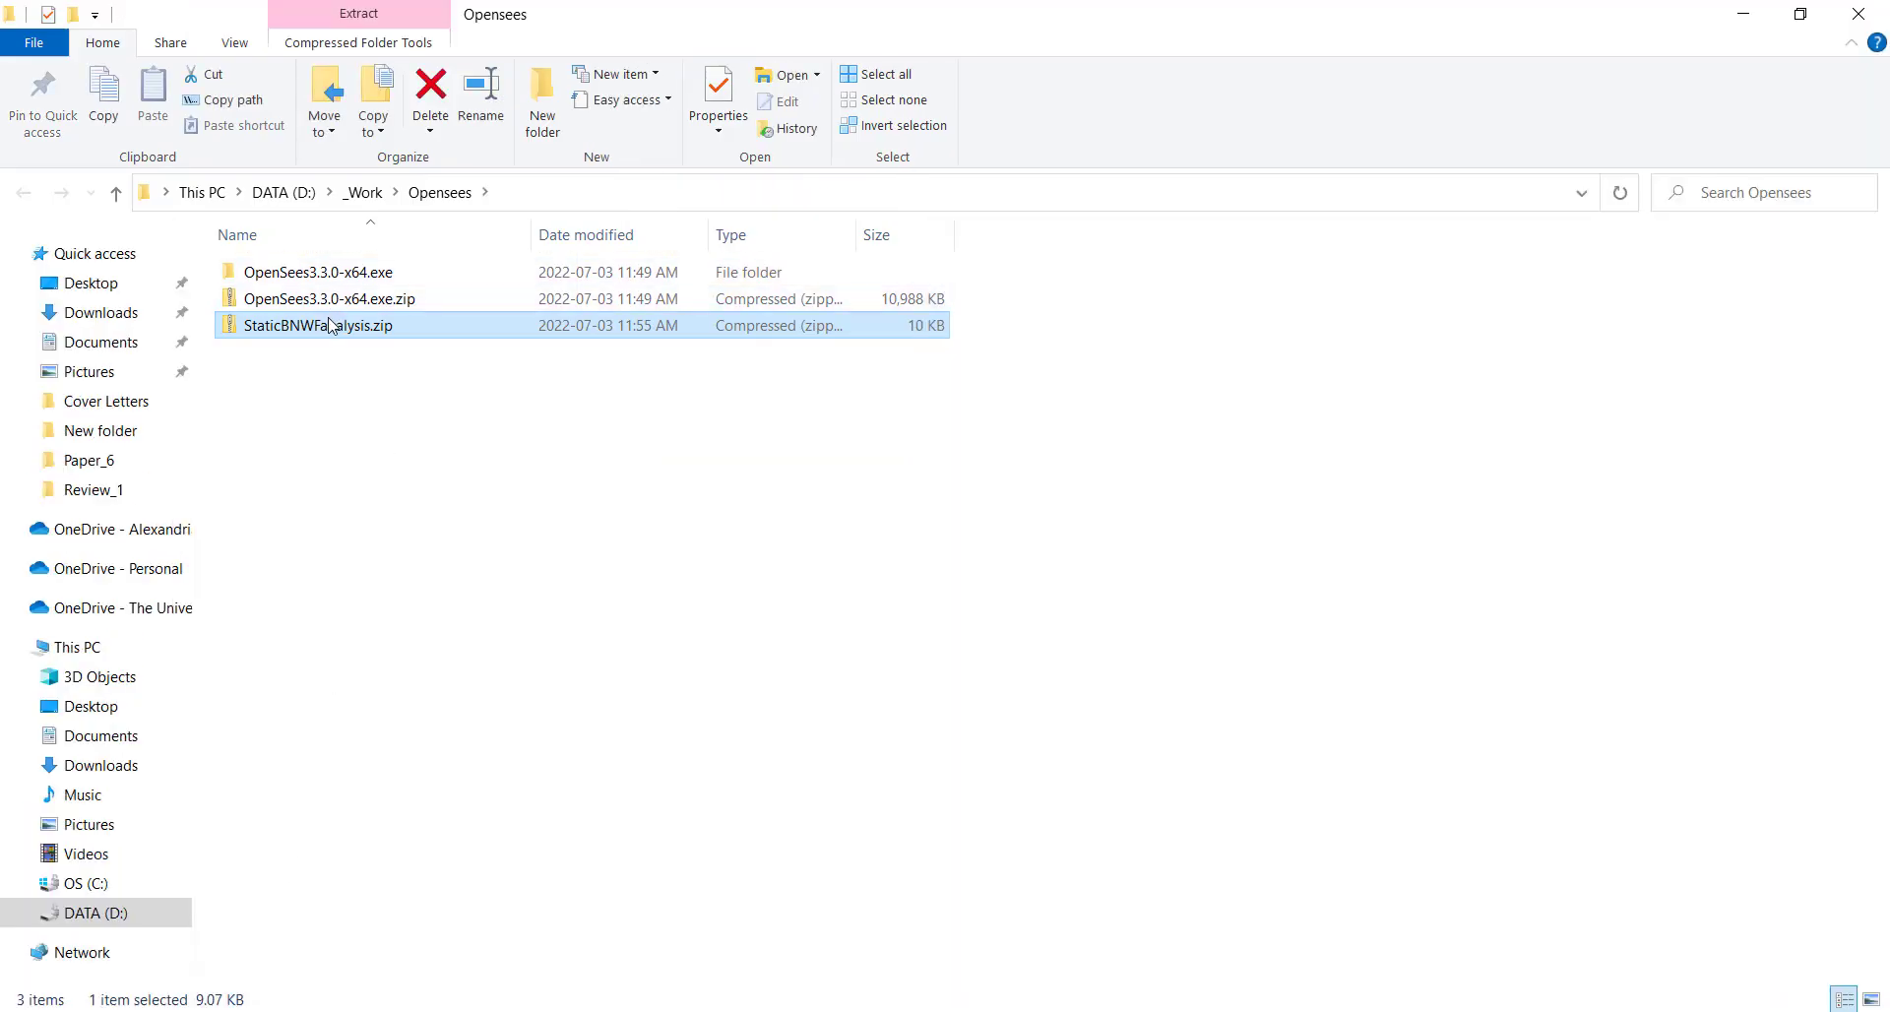
right_click(334, 326)
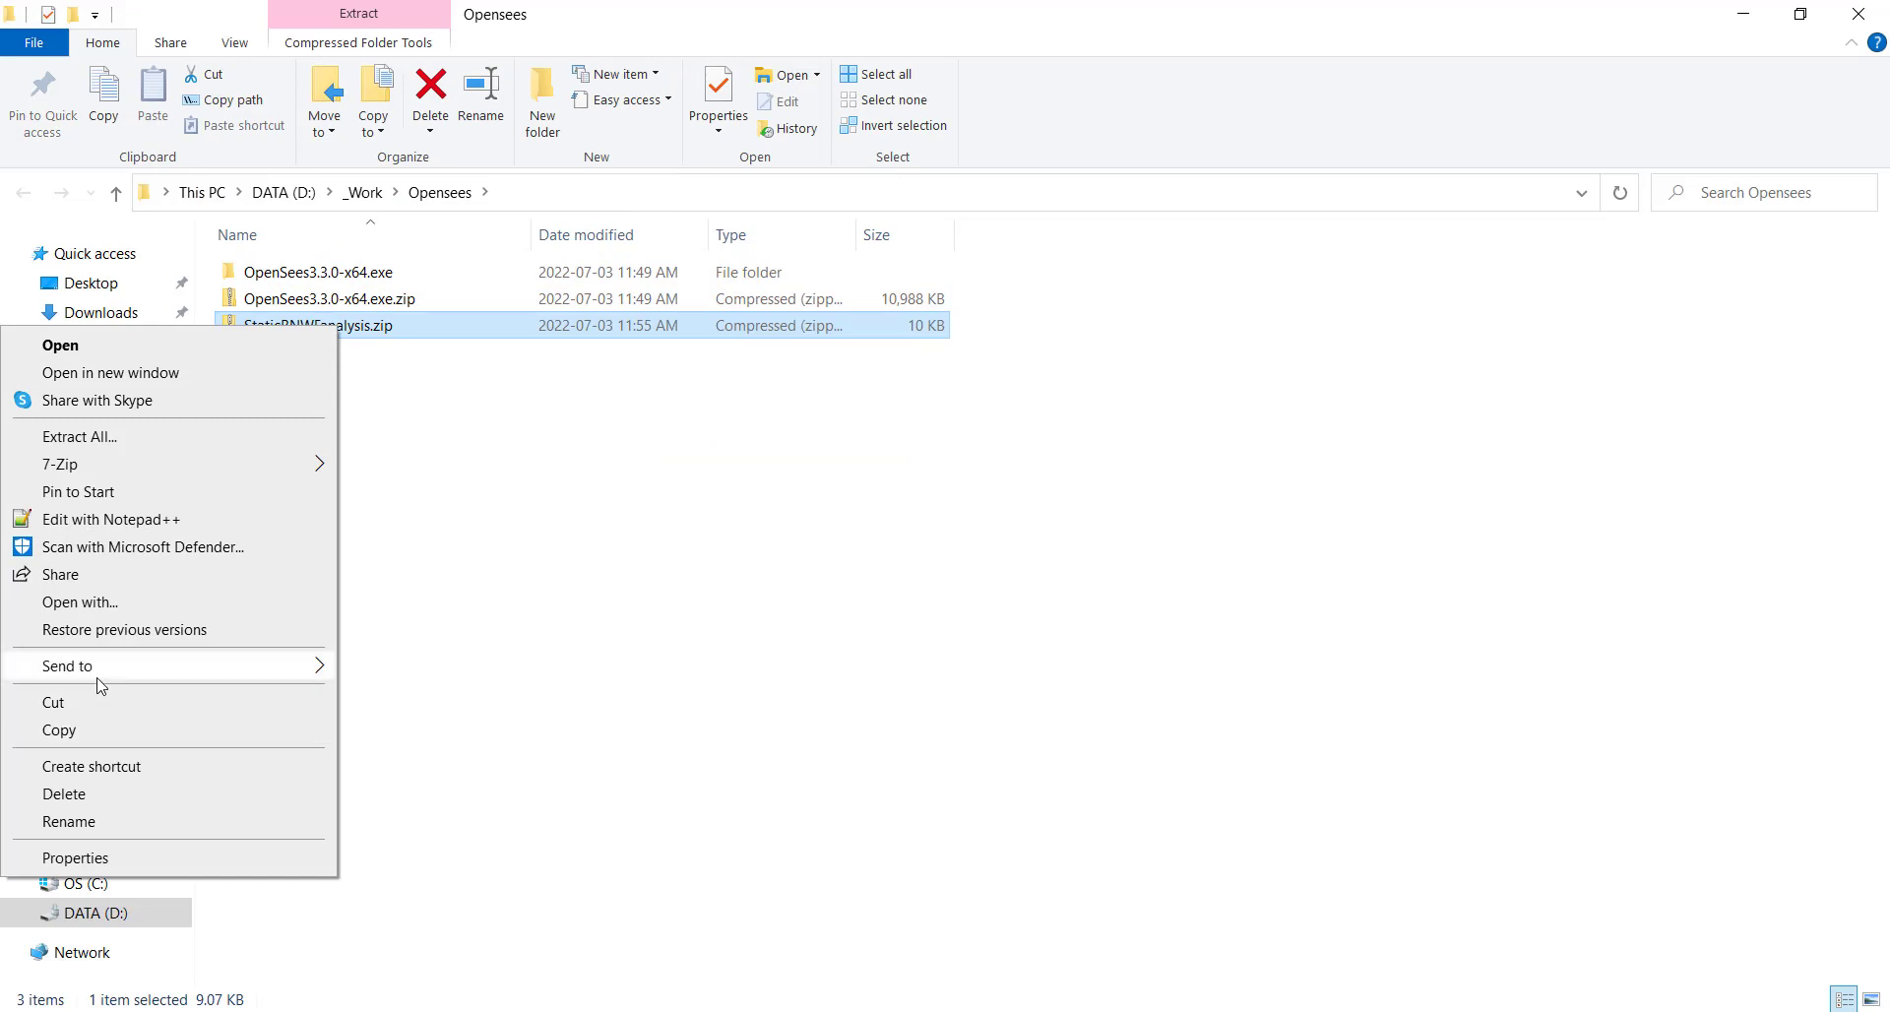
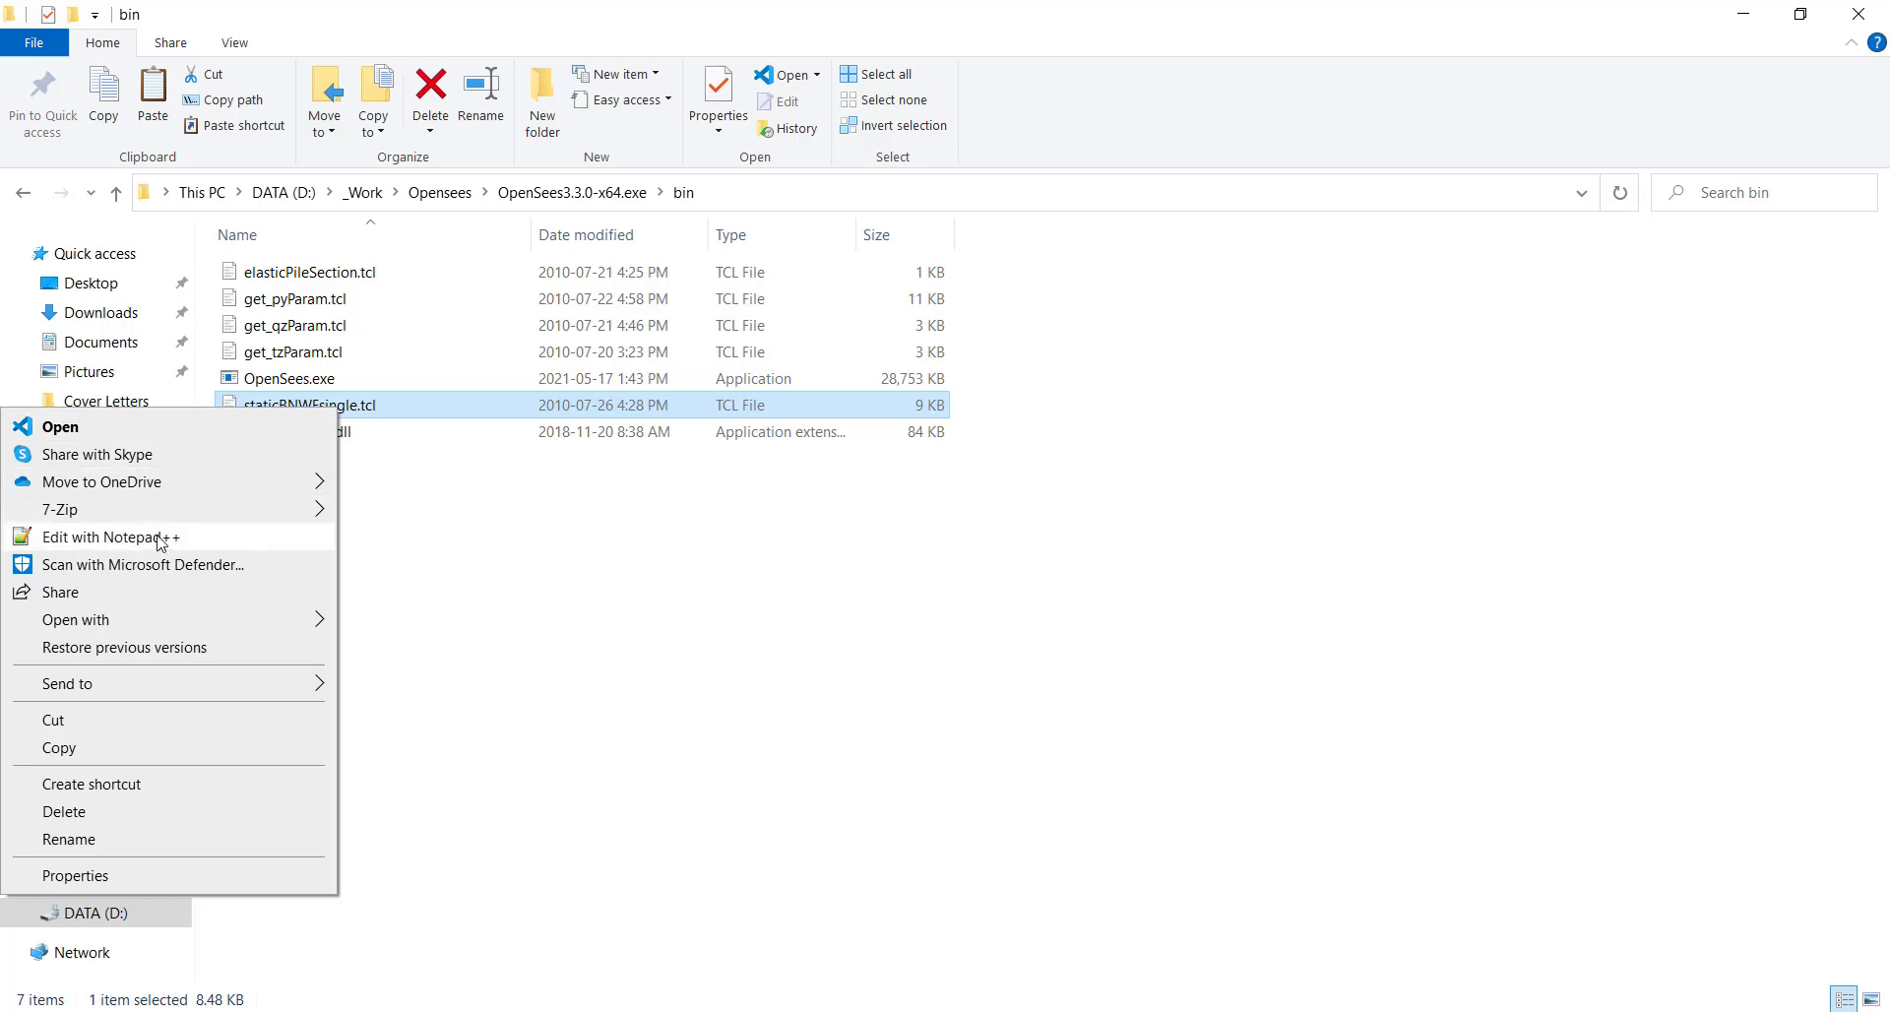
- Open staticBNWFsingle.tcl in Notepad++ and examine its pile geometry, spring nodes, soil properties and spring material definitions
click(158, 537)
scroll(352, 448, down, 6)
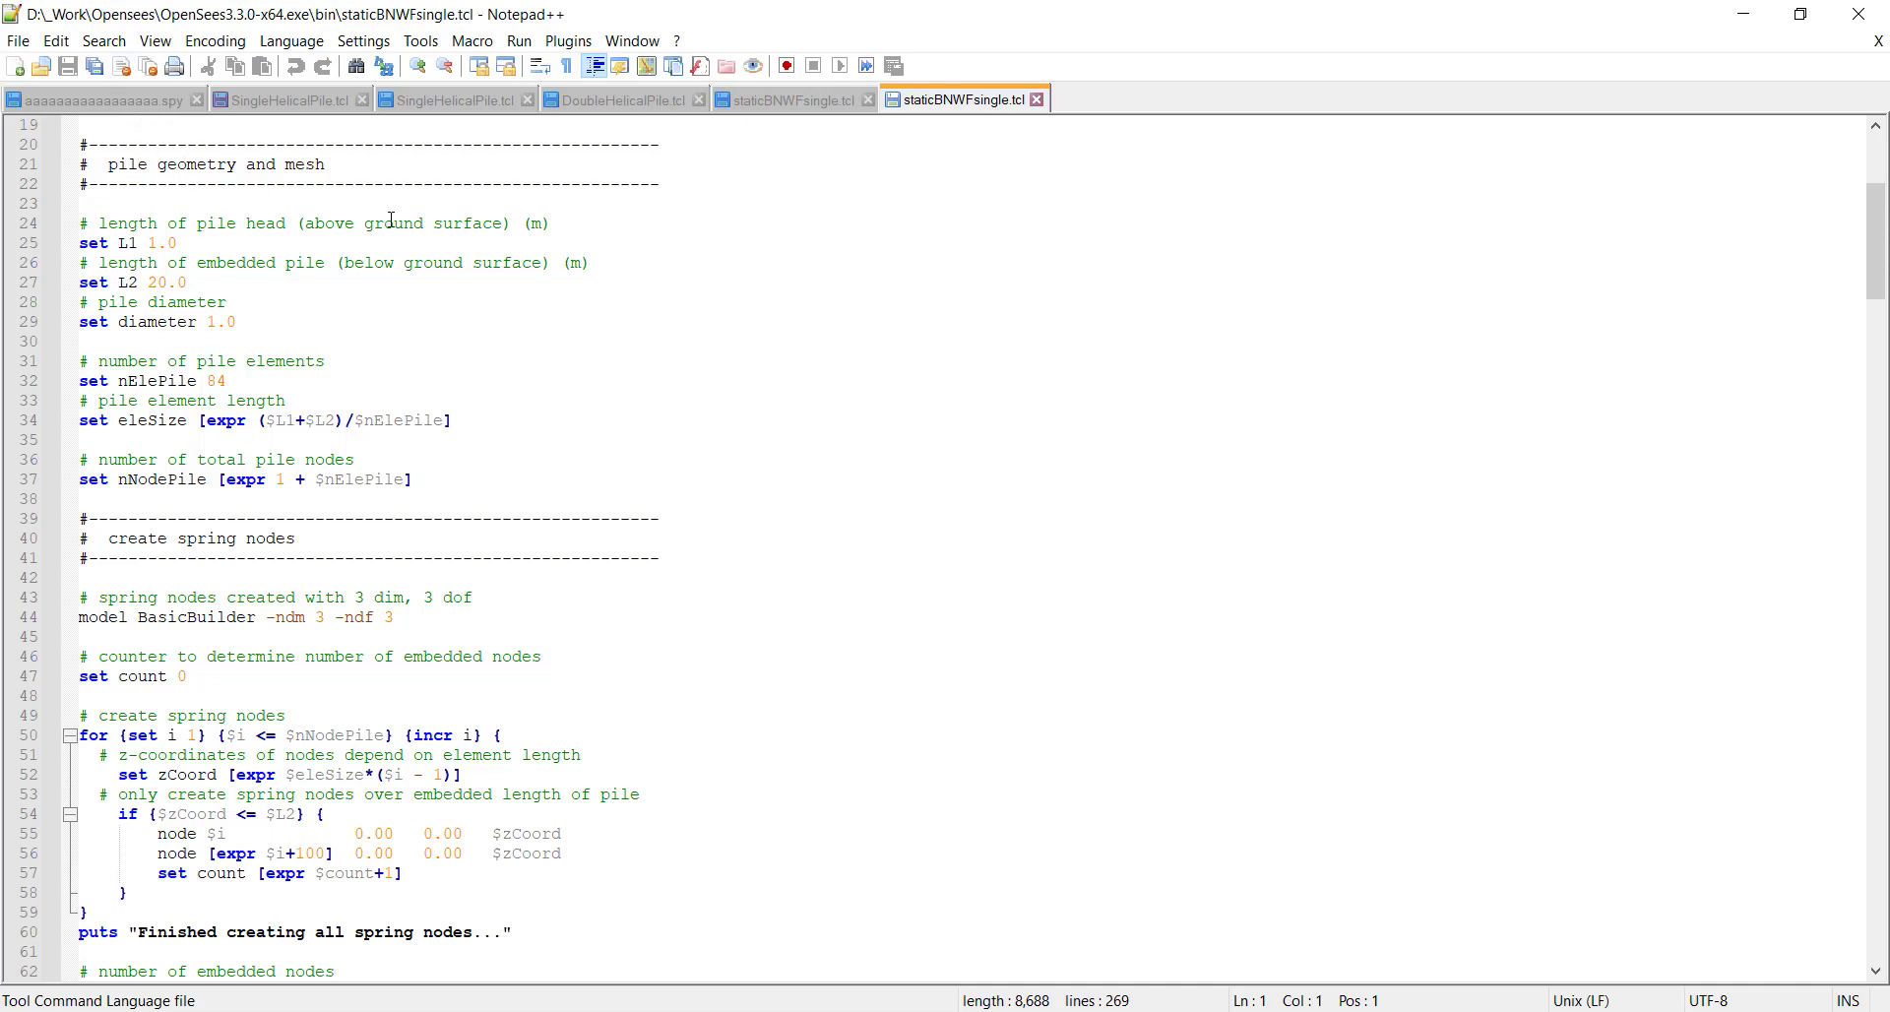
scroll(163, 544, down, 3)
scroll(164, 544, down, 6)
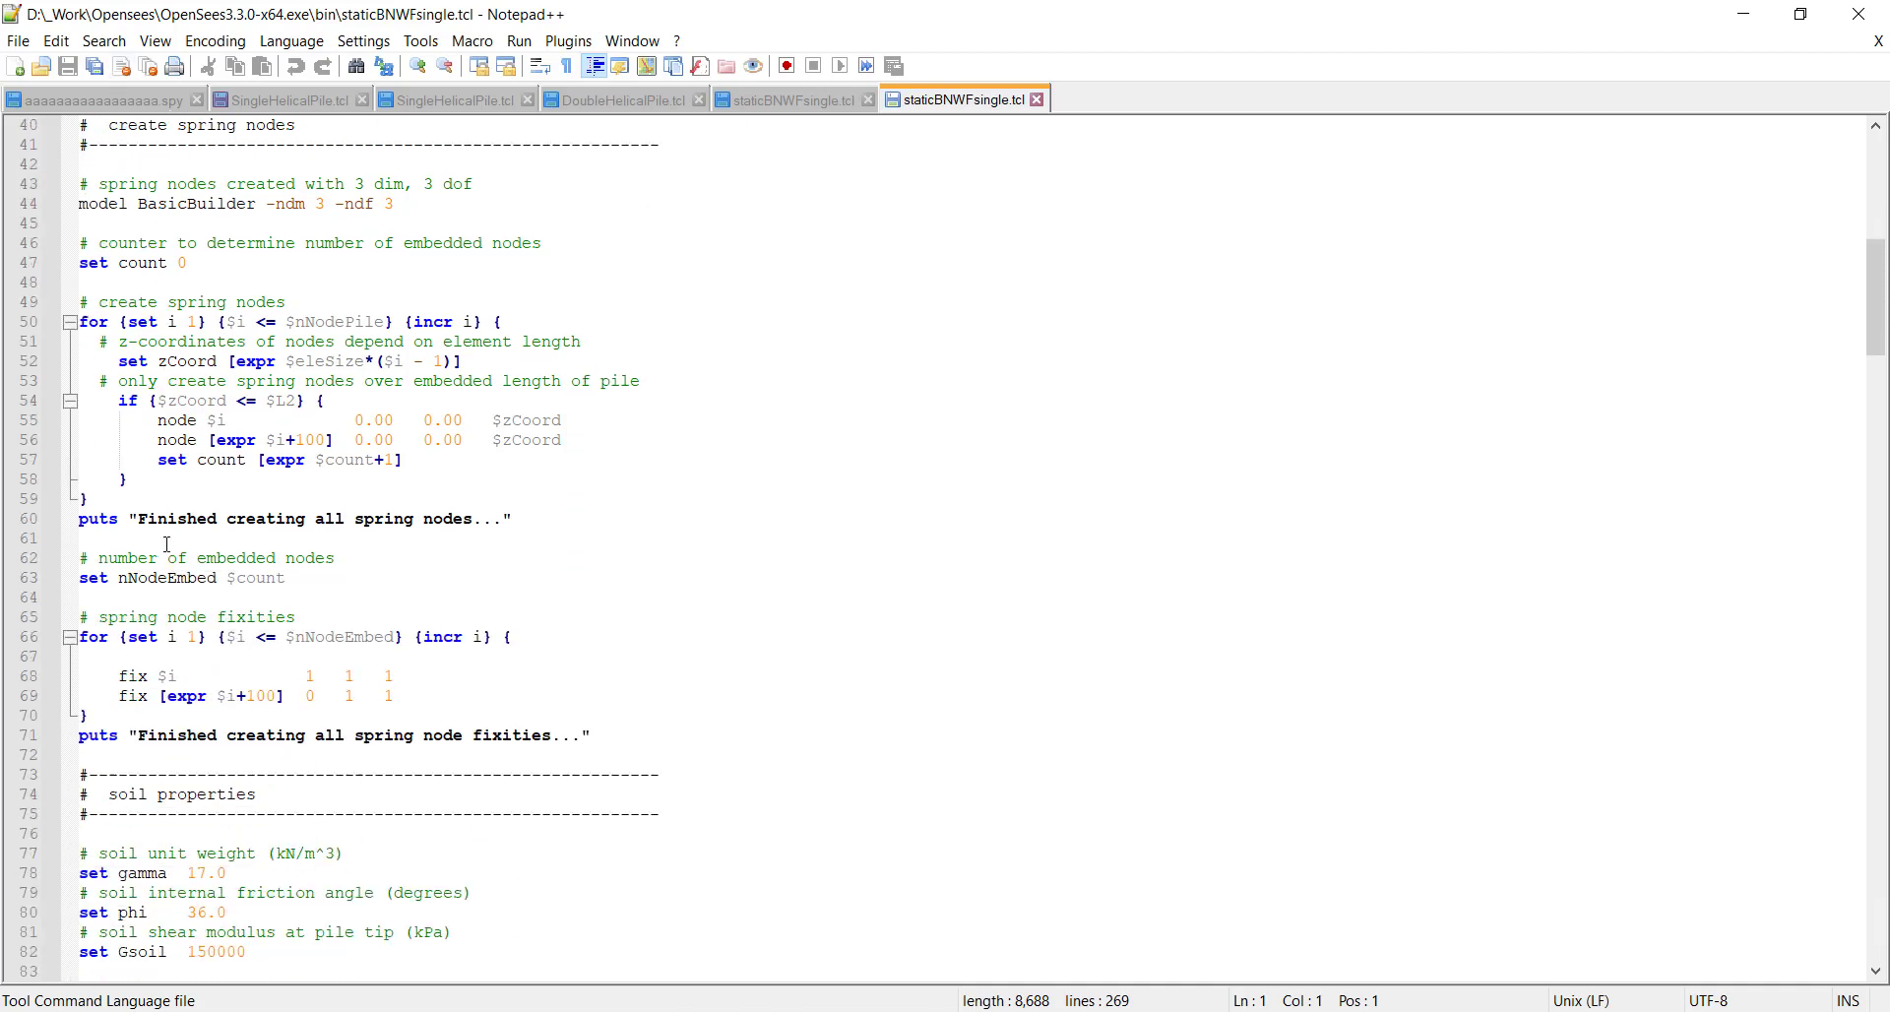
scroll(169, 544, down, 10)
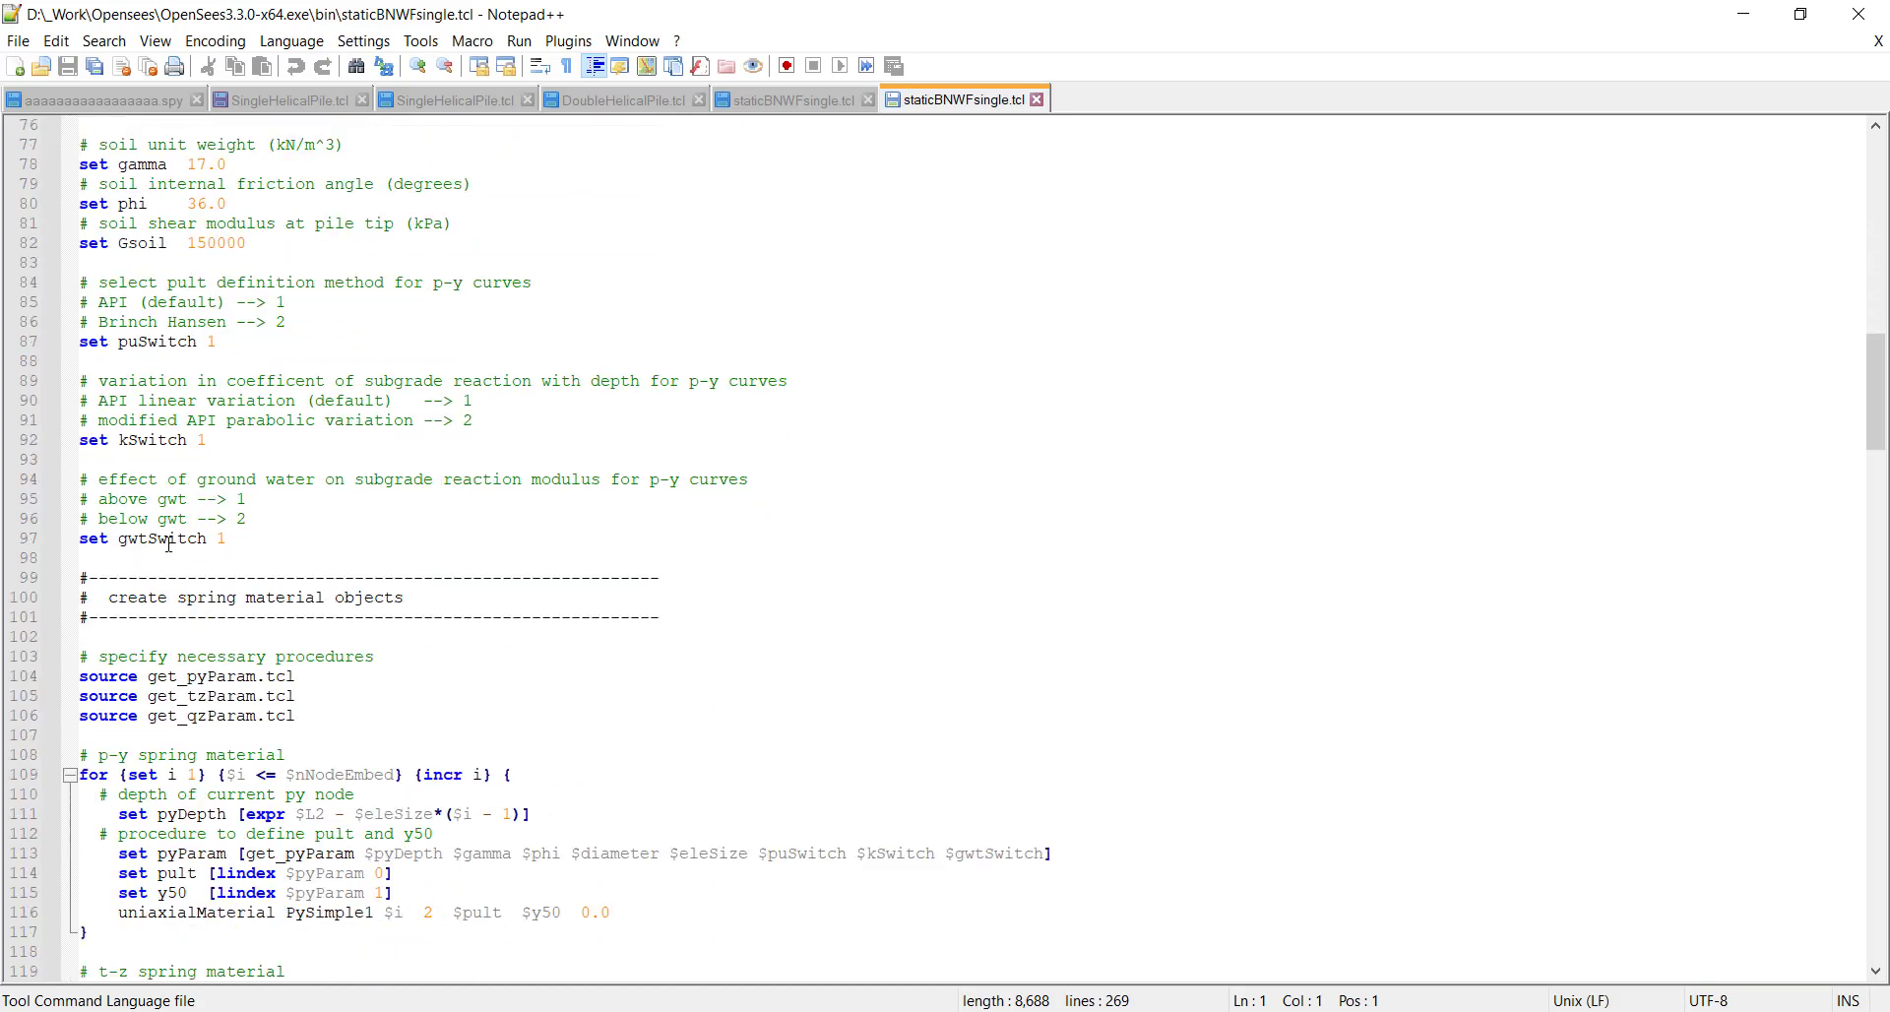
scroll(169, 542, down, 15)
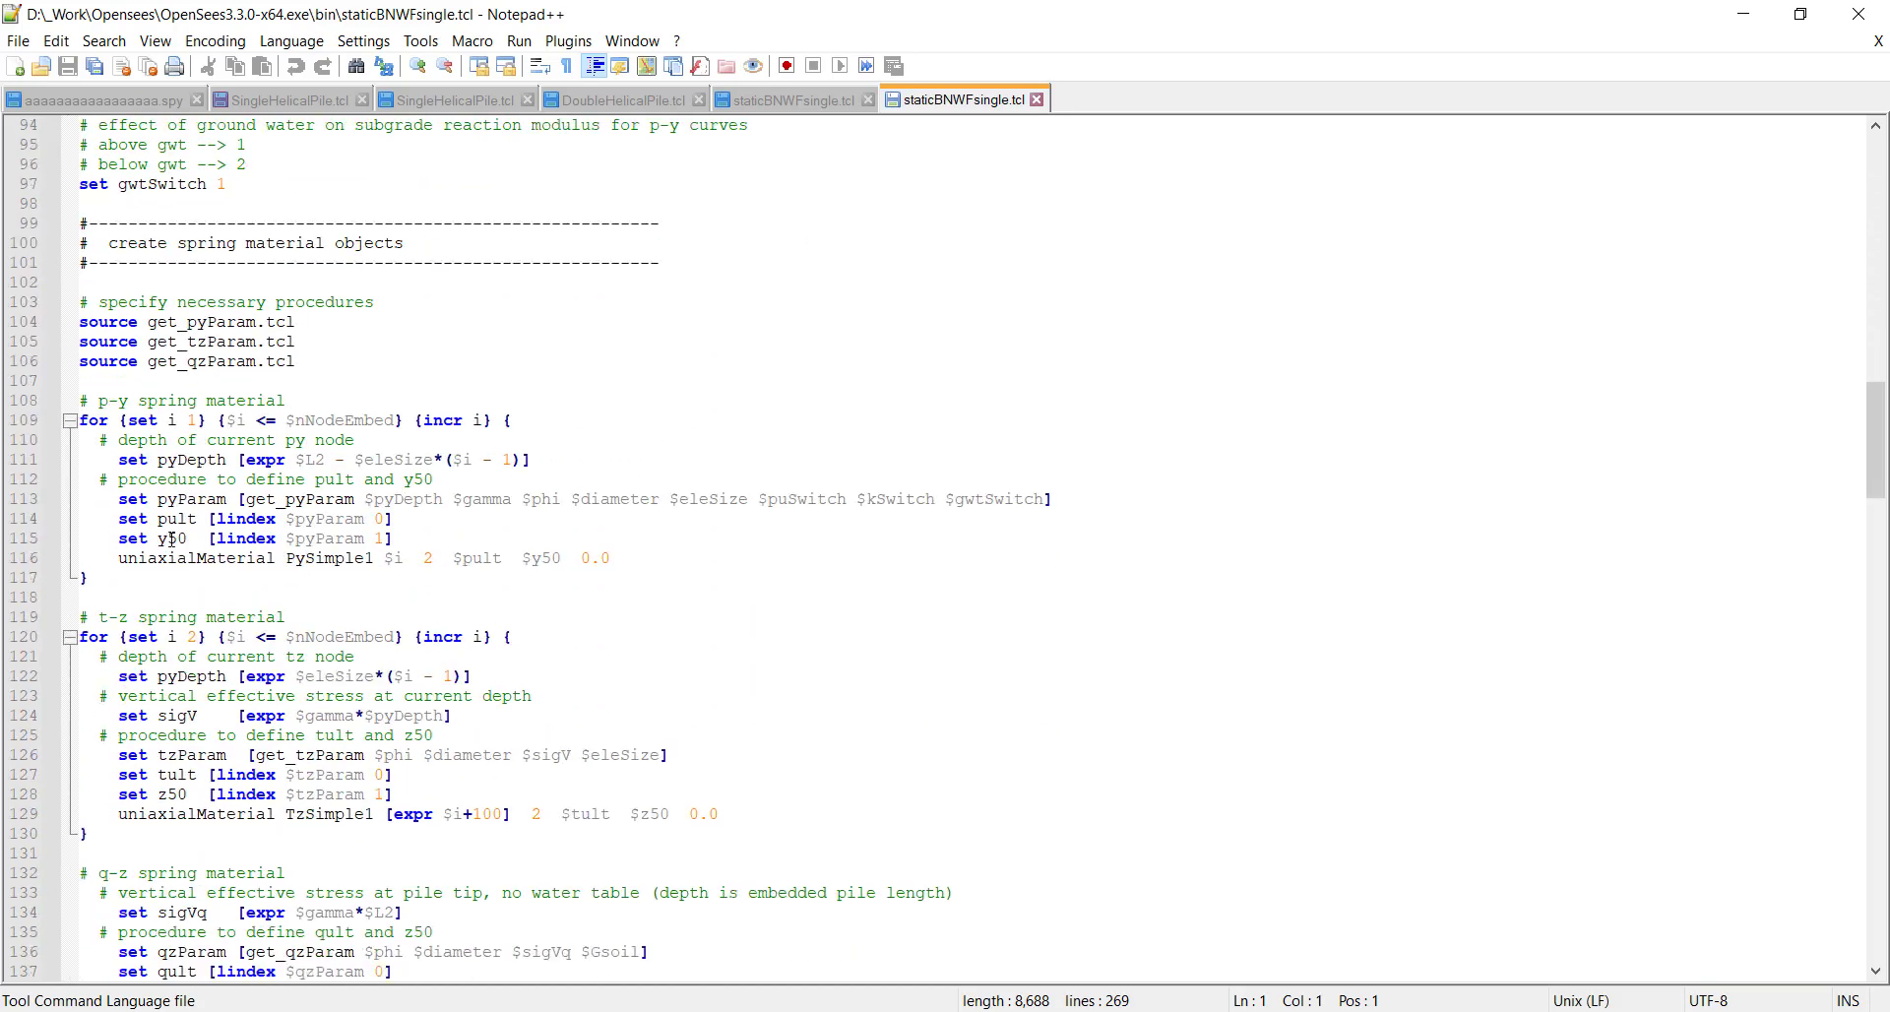
scroll(349, 596, down, 4)
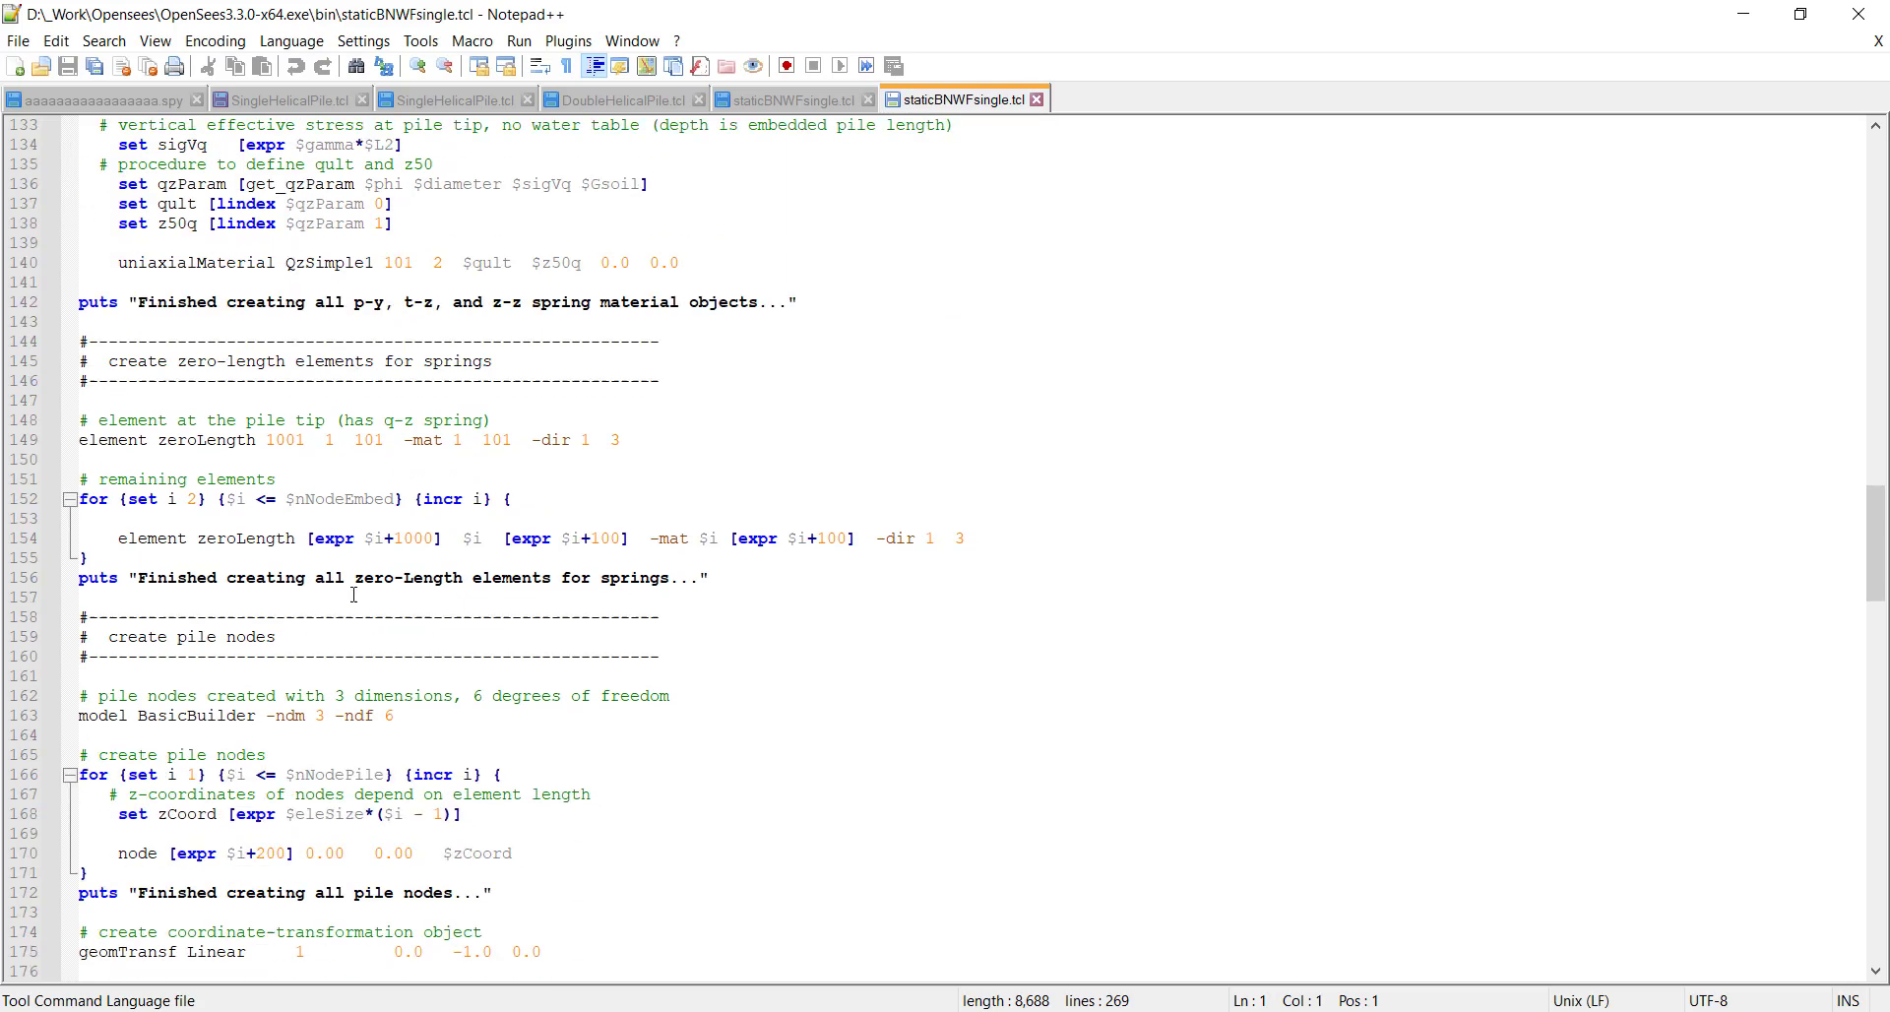
- Examine the script's pile nodes, pile elements, recorders, loading and analysis sections, and return to the bin folder
scroll(164, 390, down, 9)
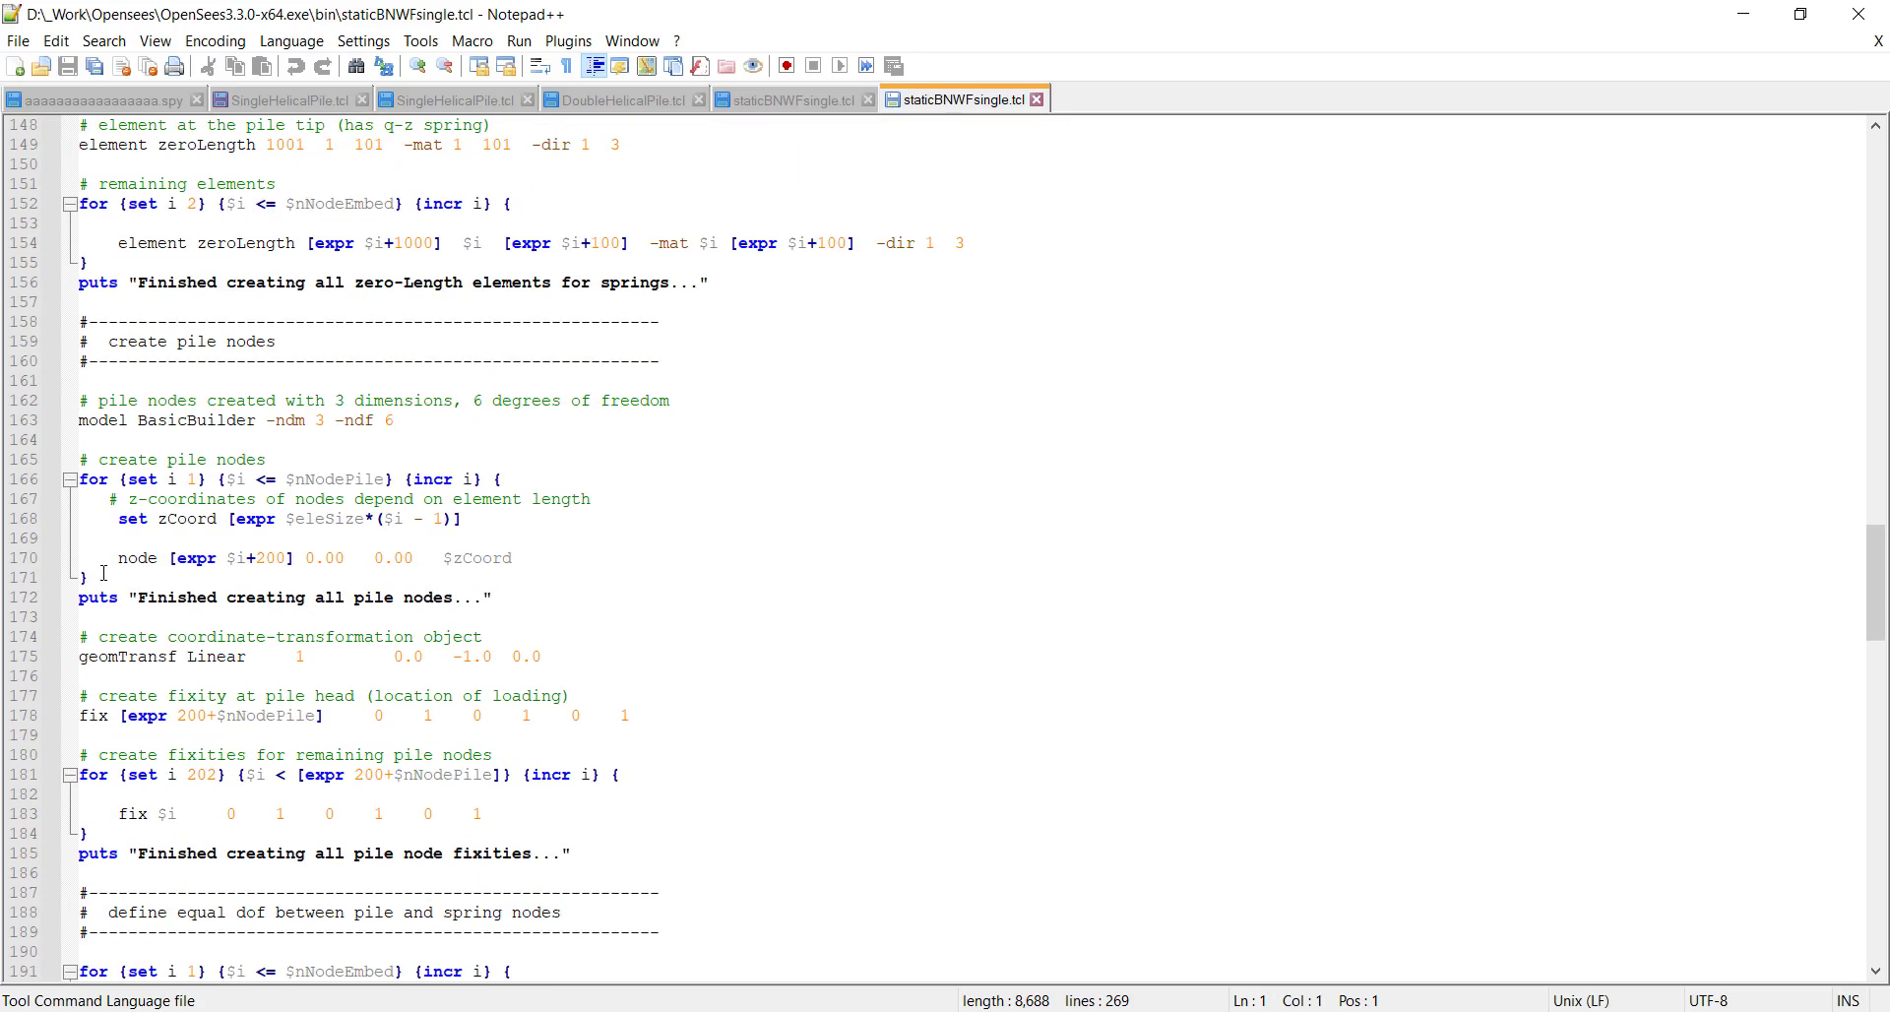
scroll(108, 562, down, 15)
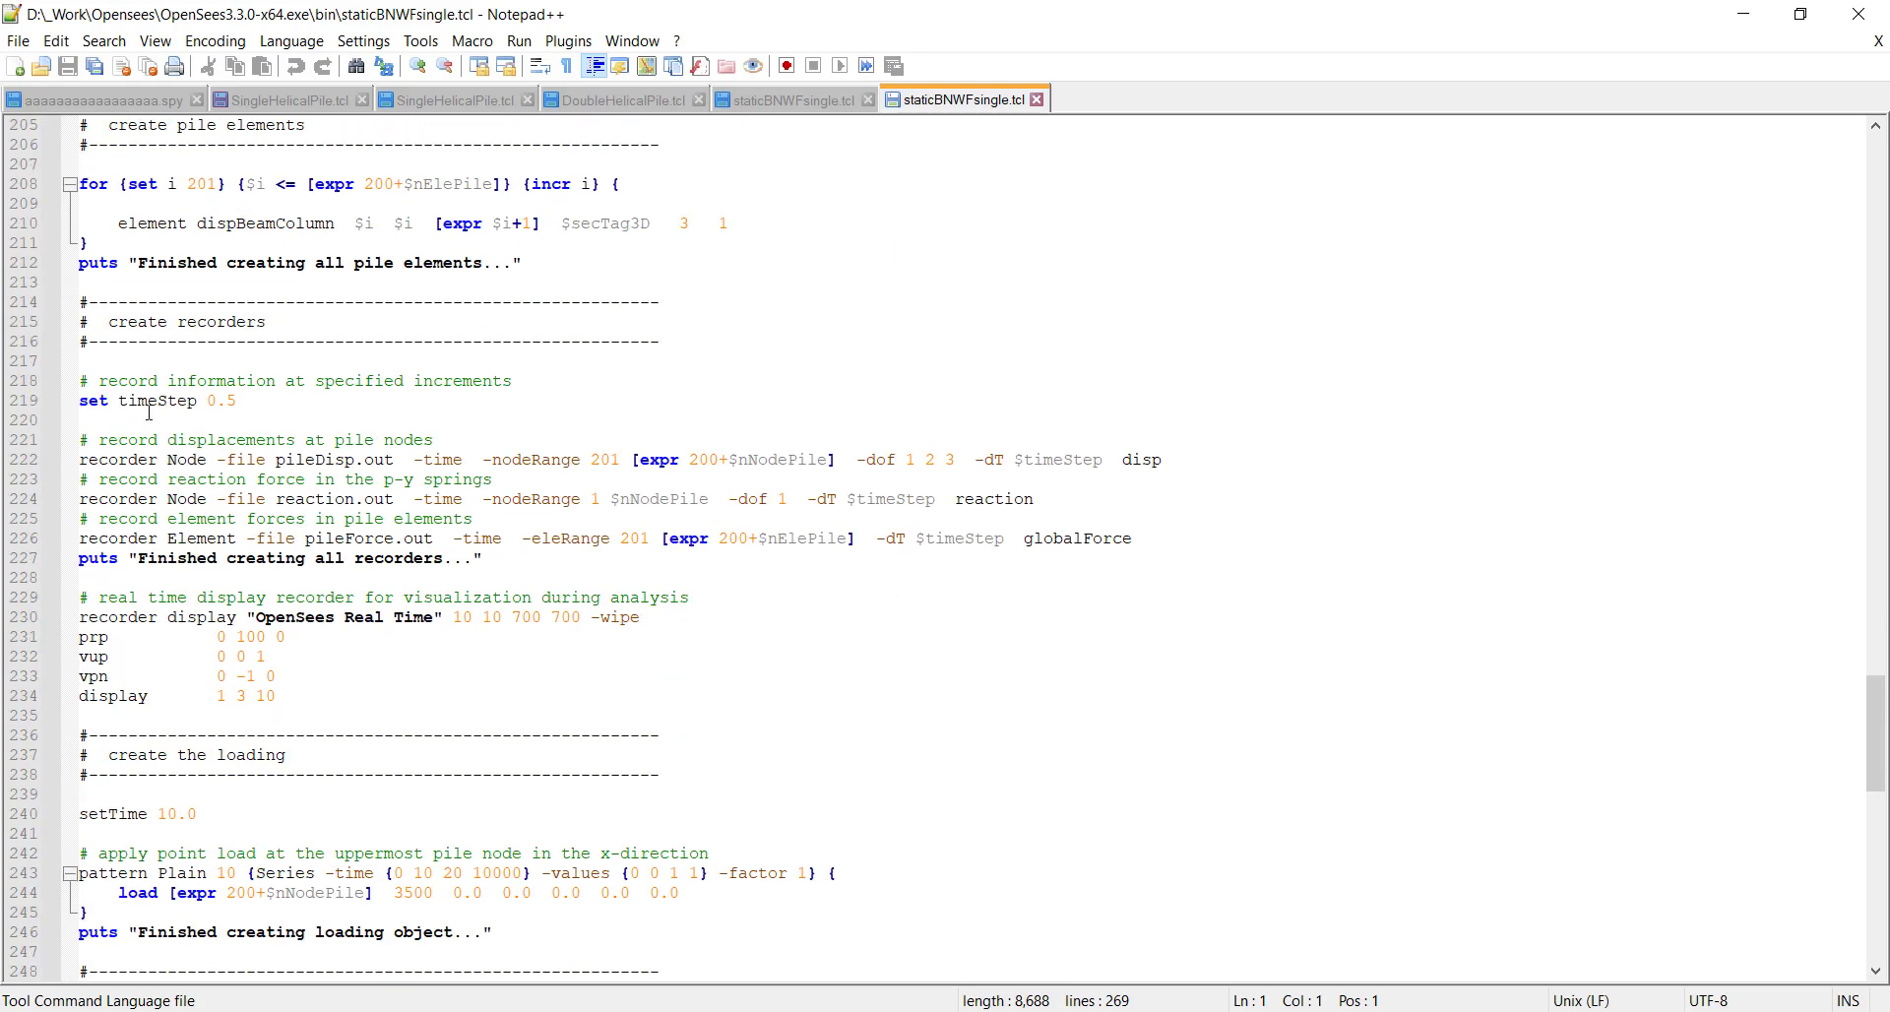
scroll(145, 415, down, 5)
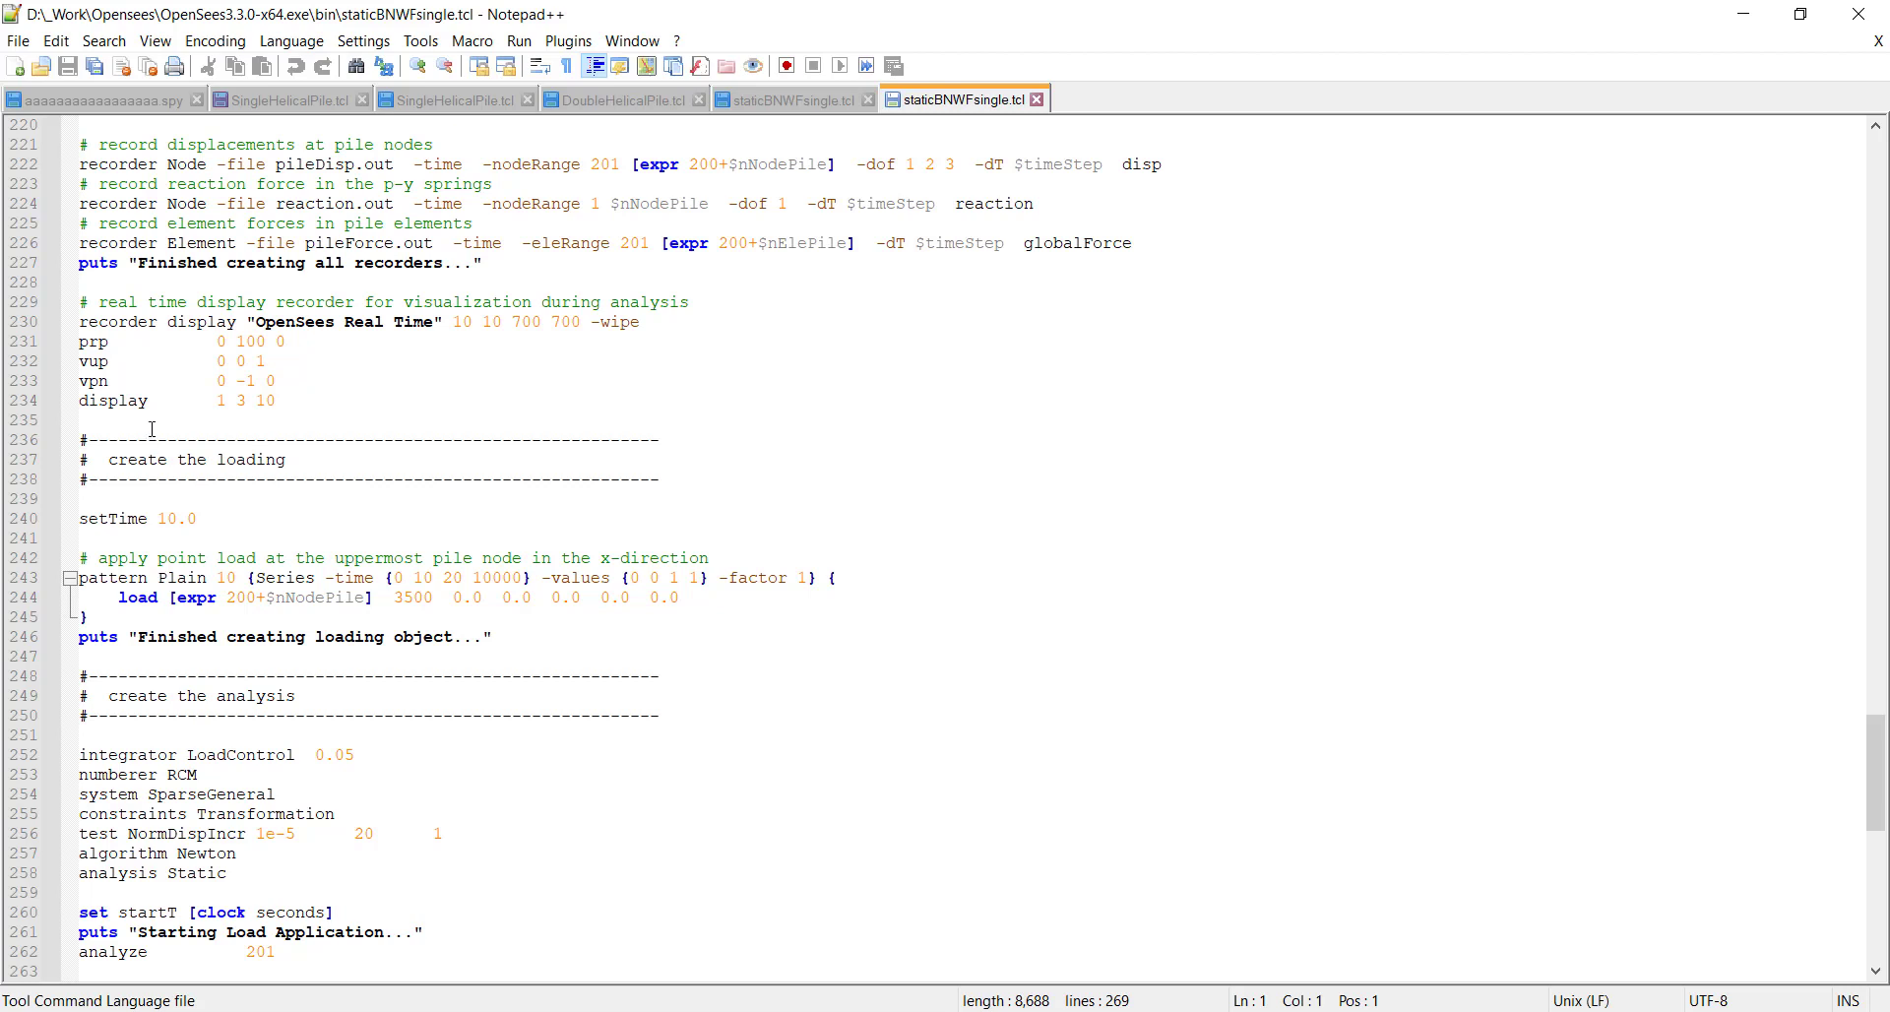
scroll(143, 434, down, 8)
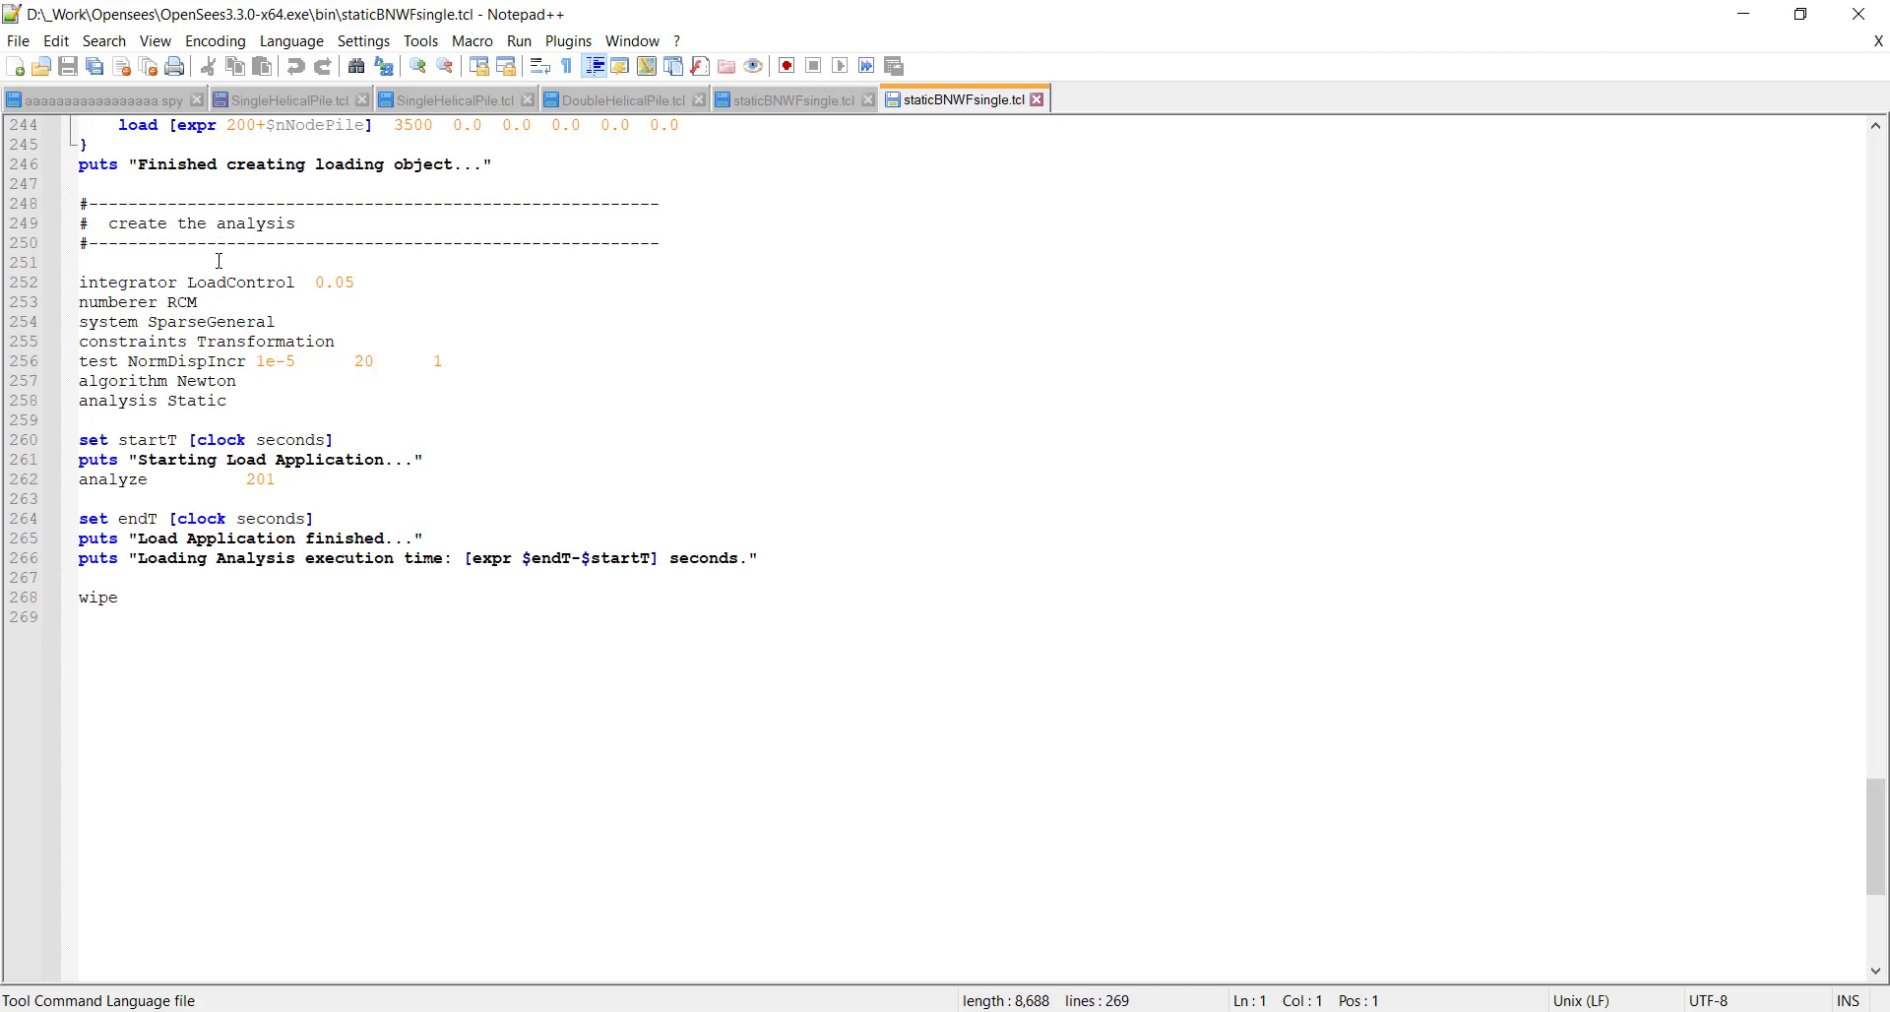
scroll(251, 335, up, 3)
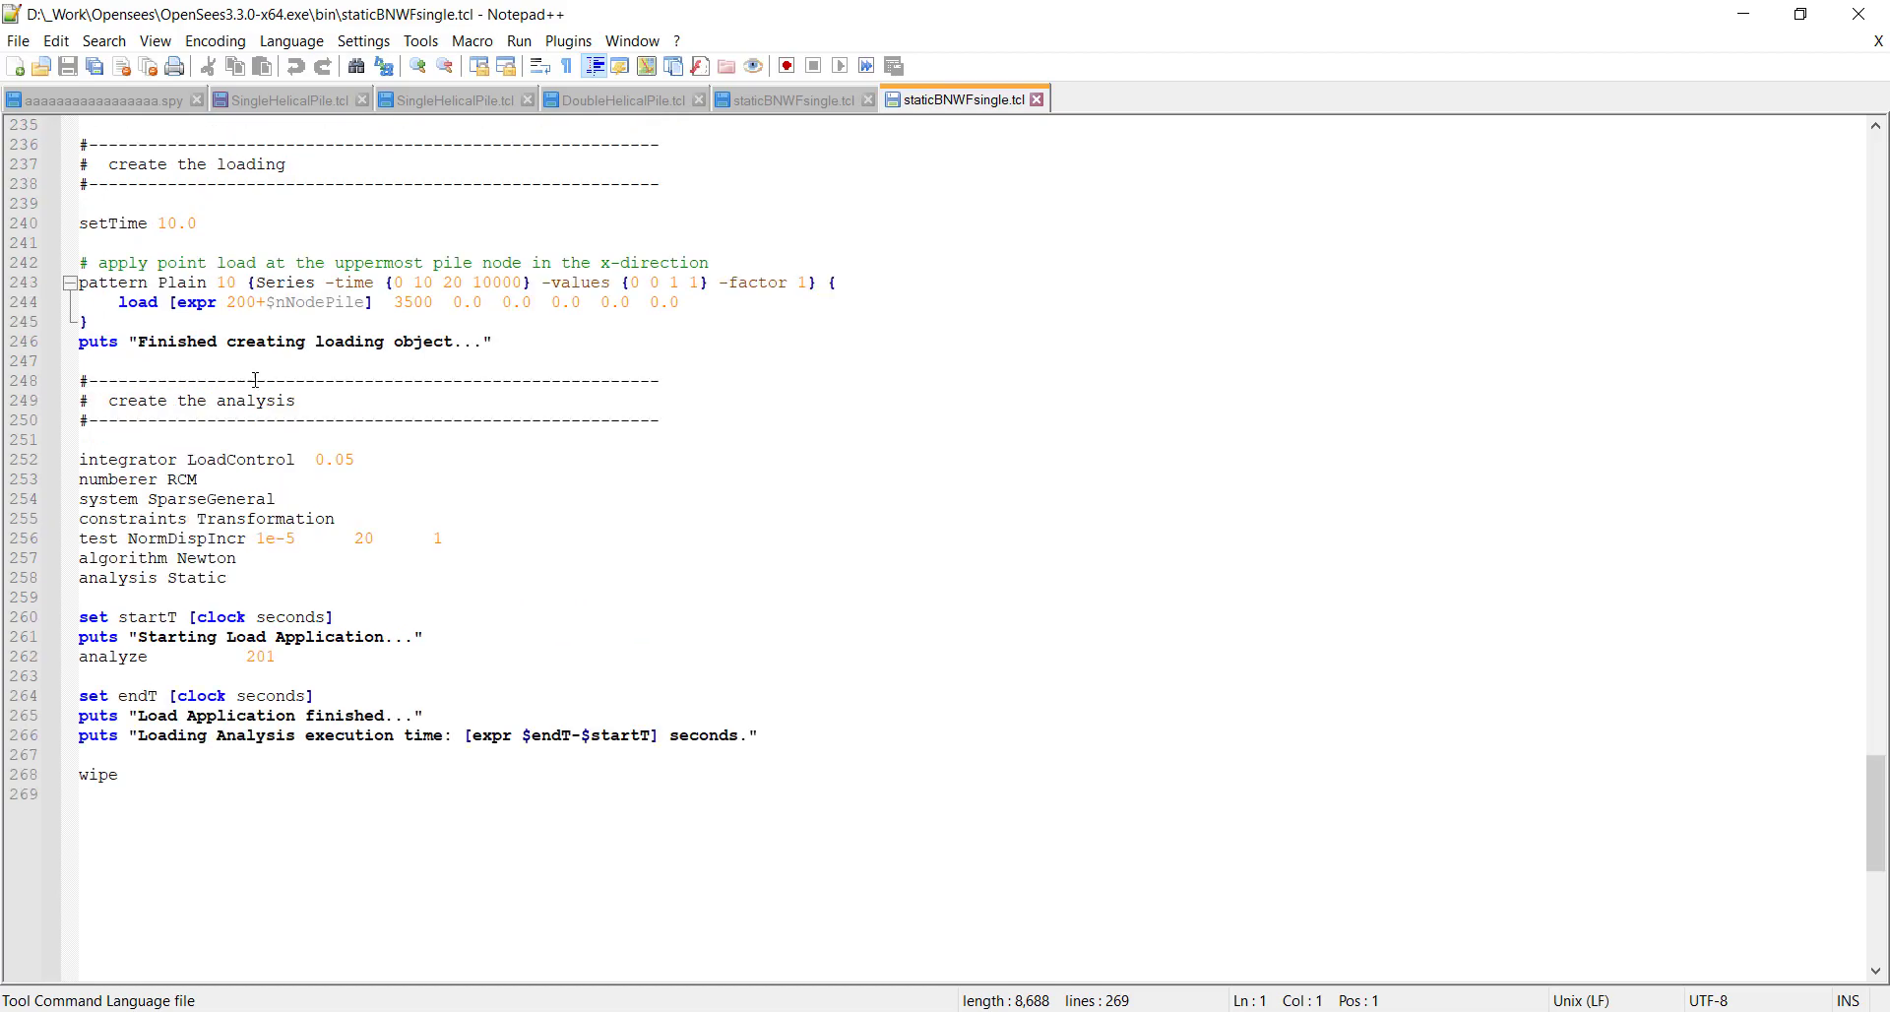
scroll(254, 334, up, 20)
scroll(467, 311, down, 4)
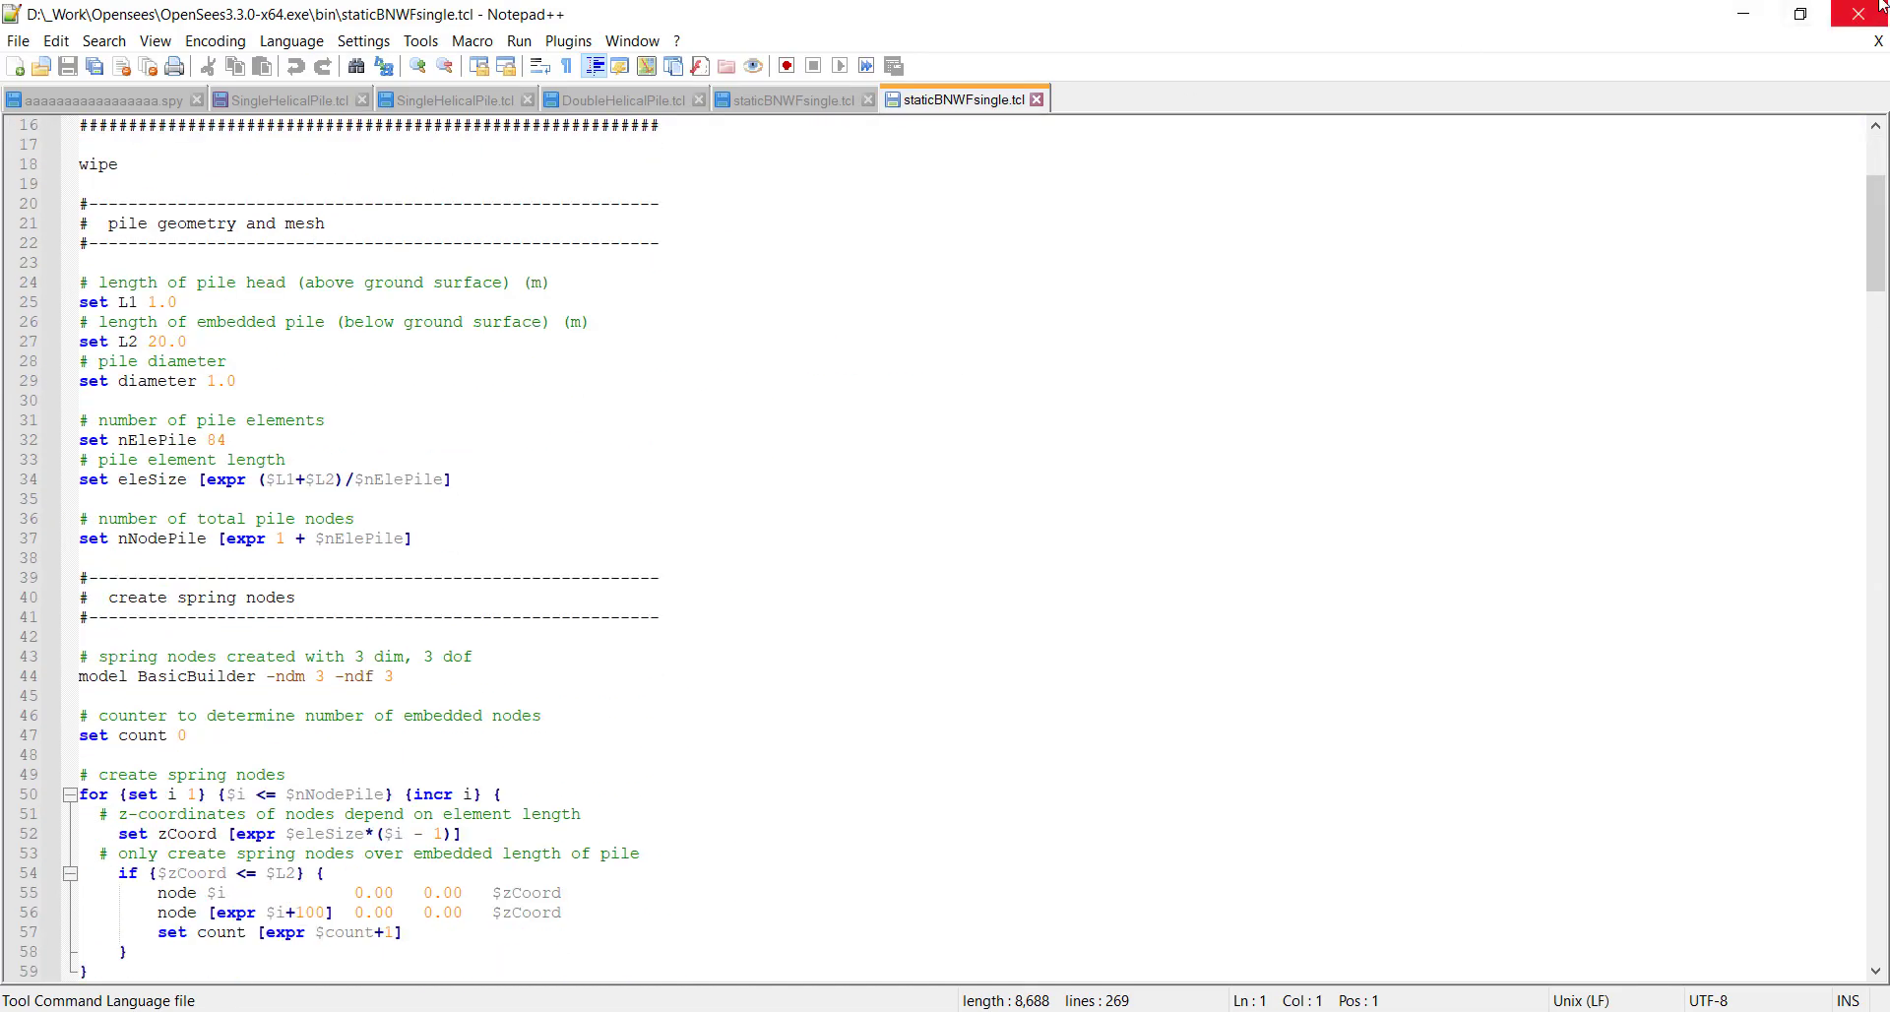
click(1743, 14)
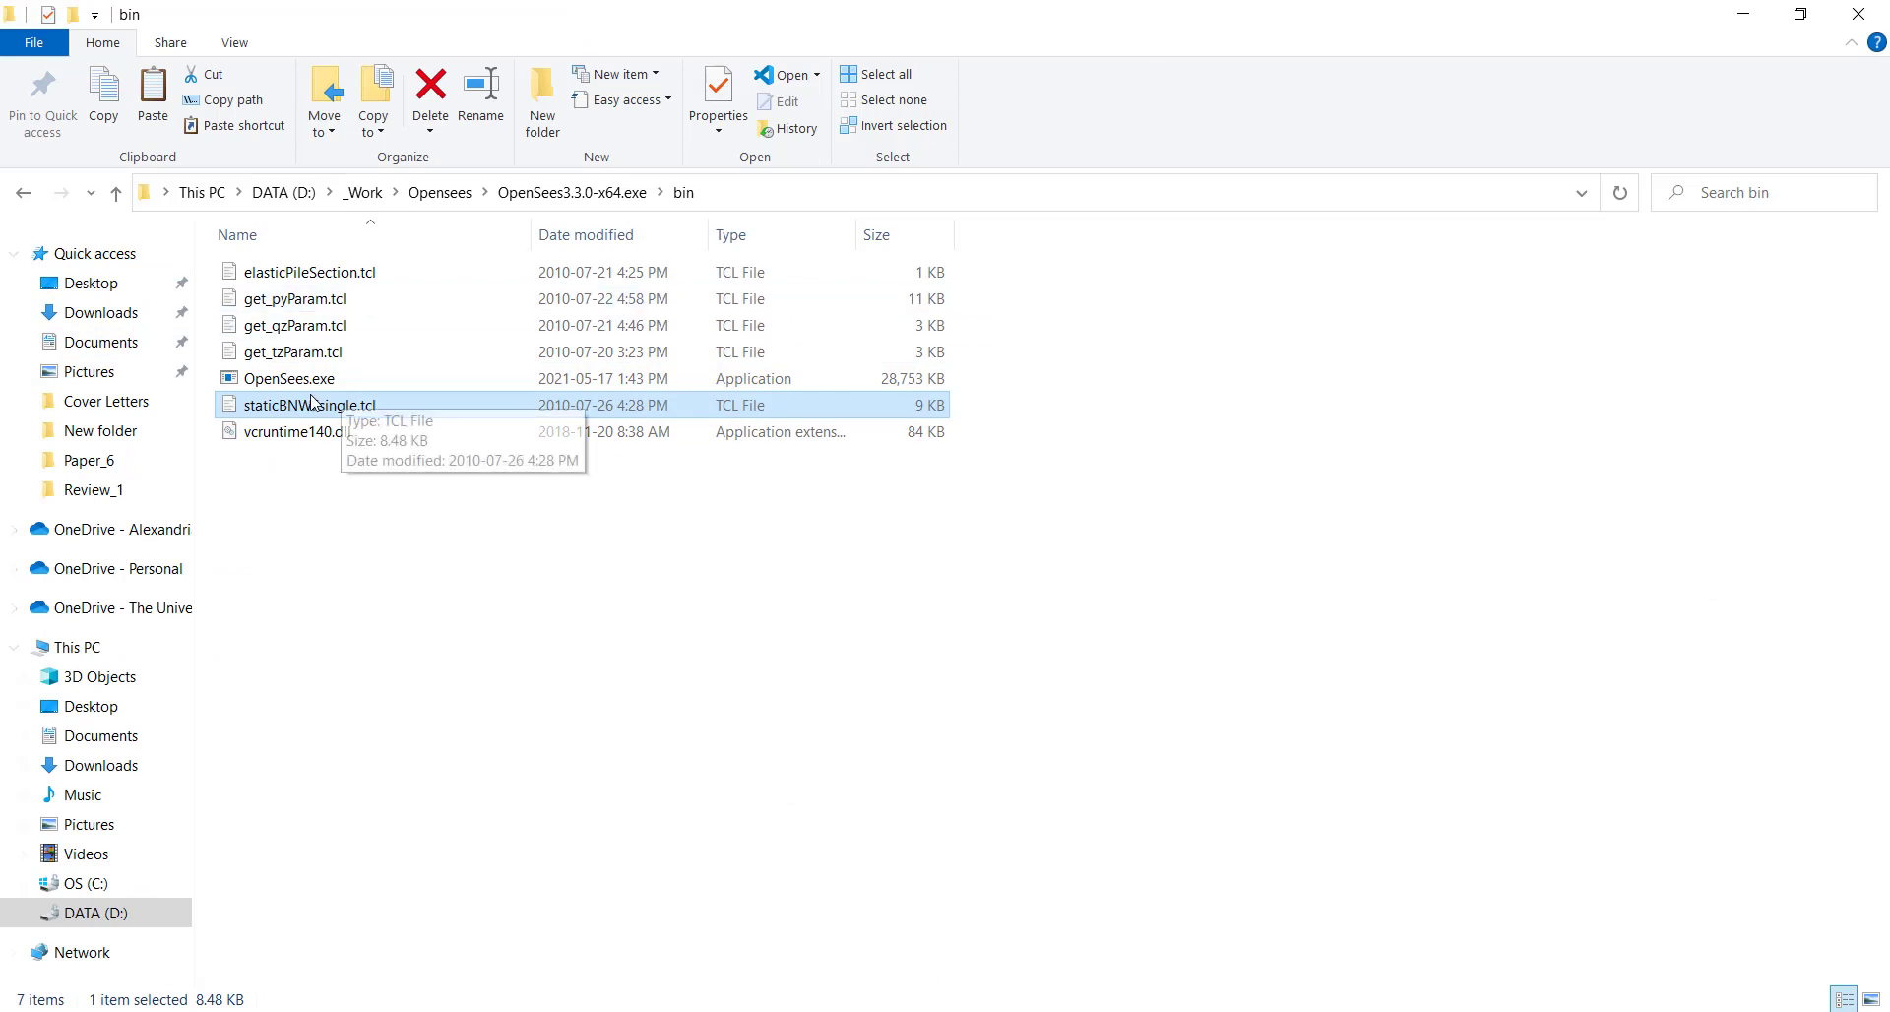
- Copy the full file name of staticBNWFsingle.tcl in the bin folder without renaming it
right_click(339, 405)
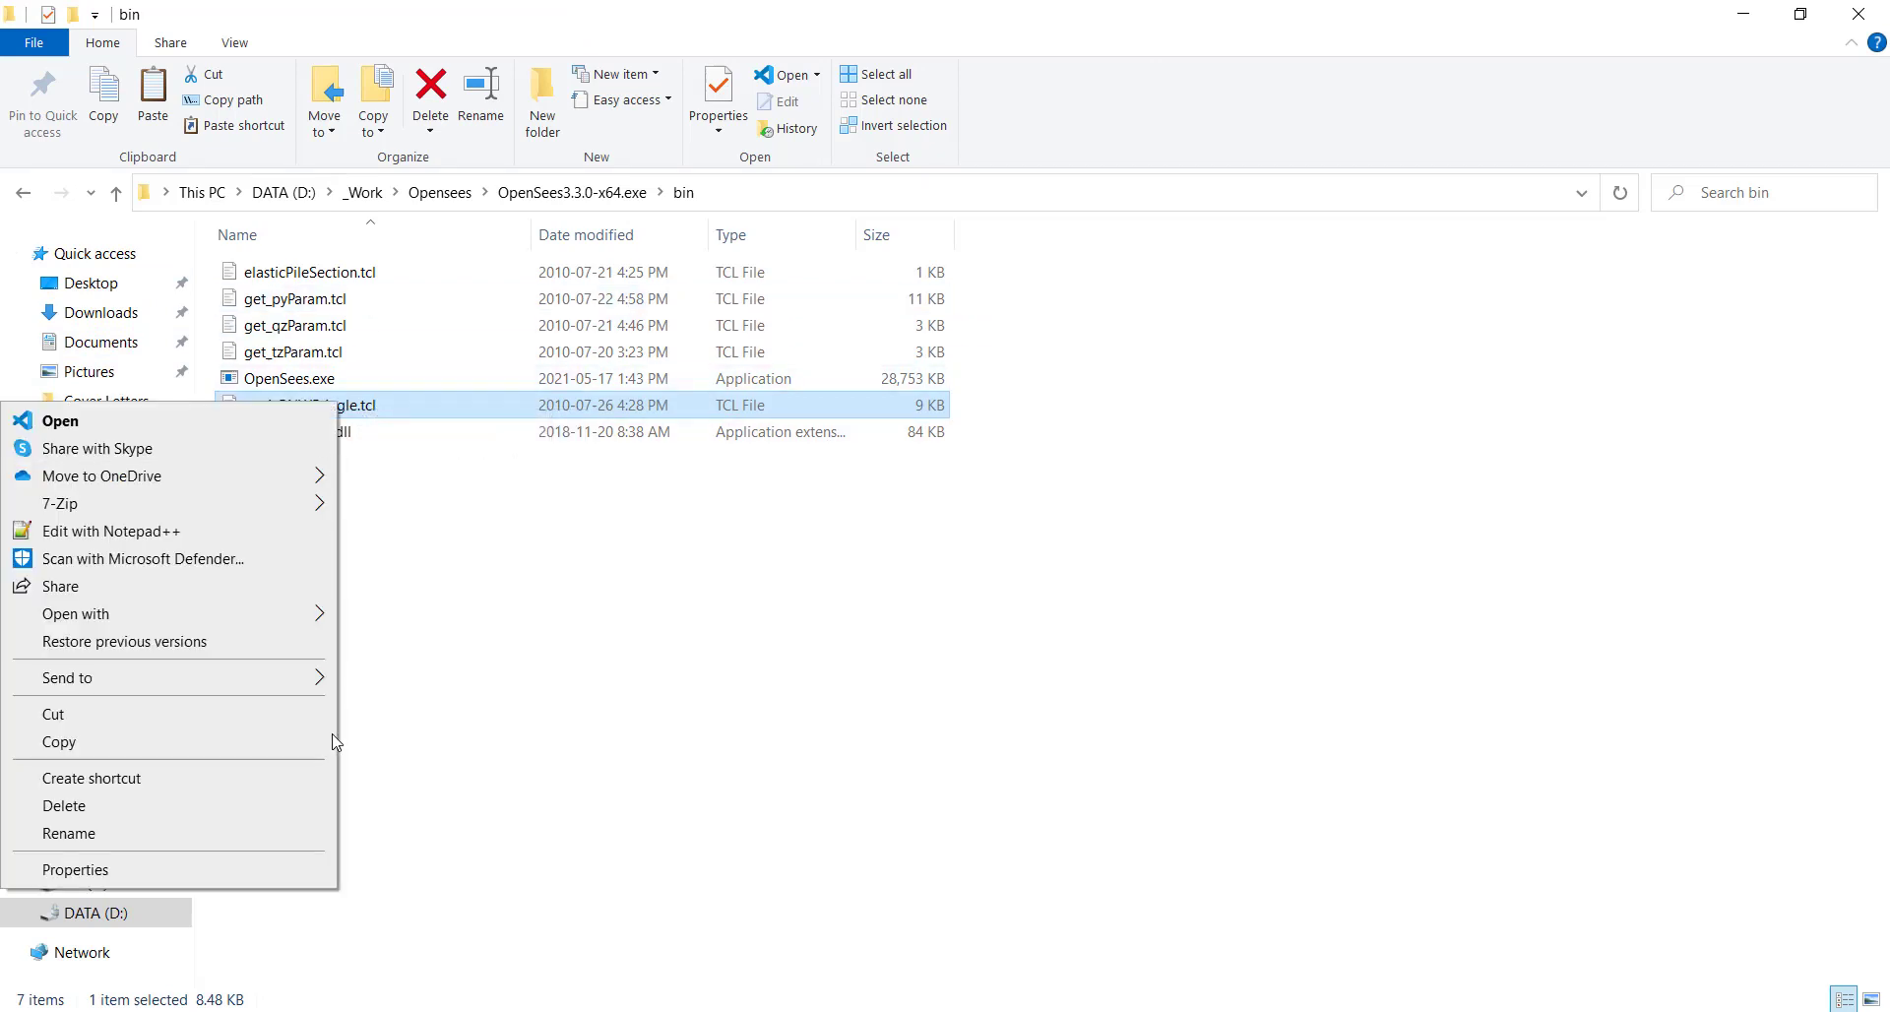
click(64, 837)
key(ctrl+a)
key(ctrl+c)
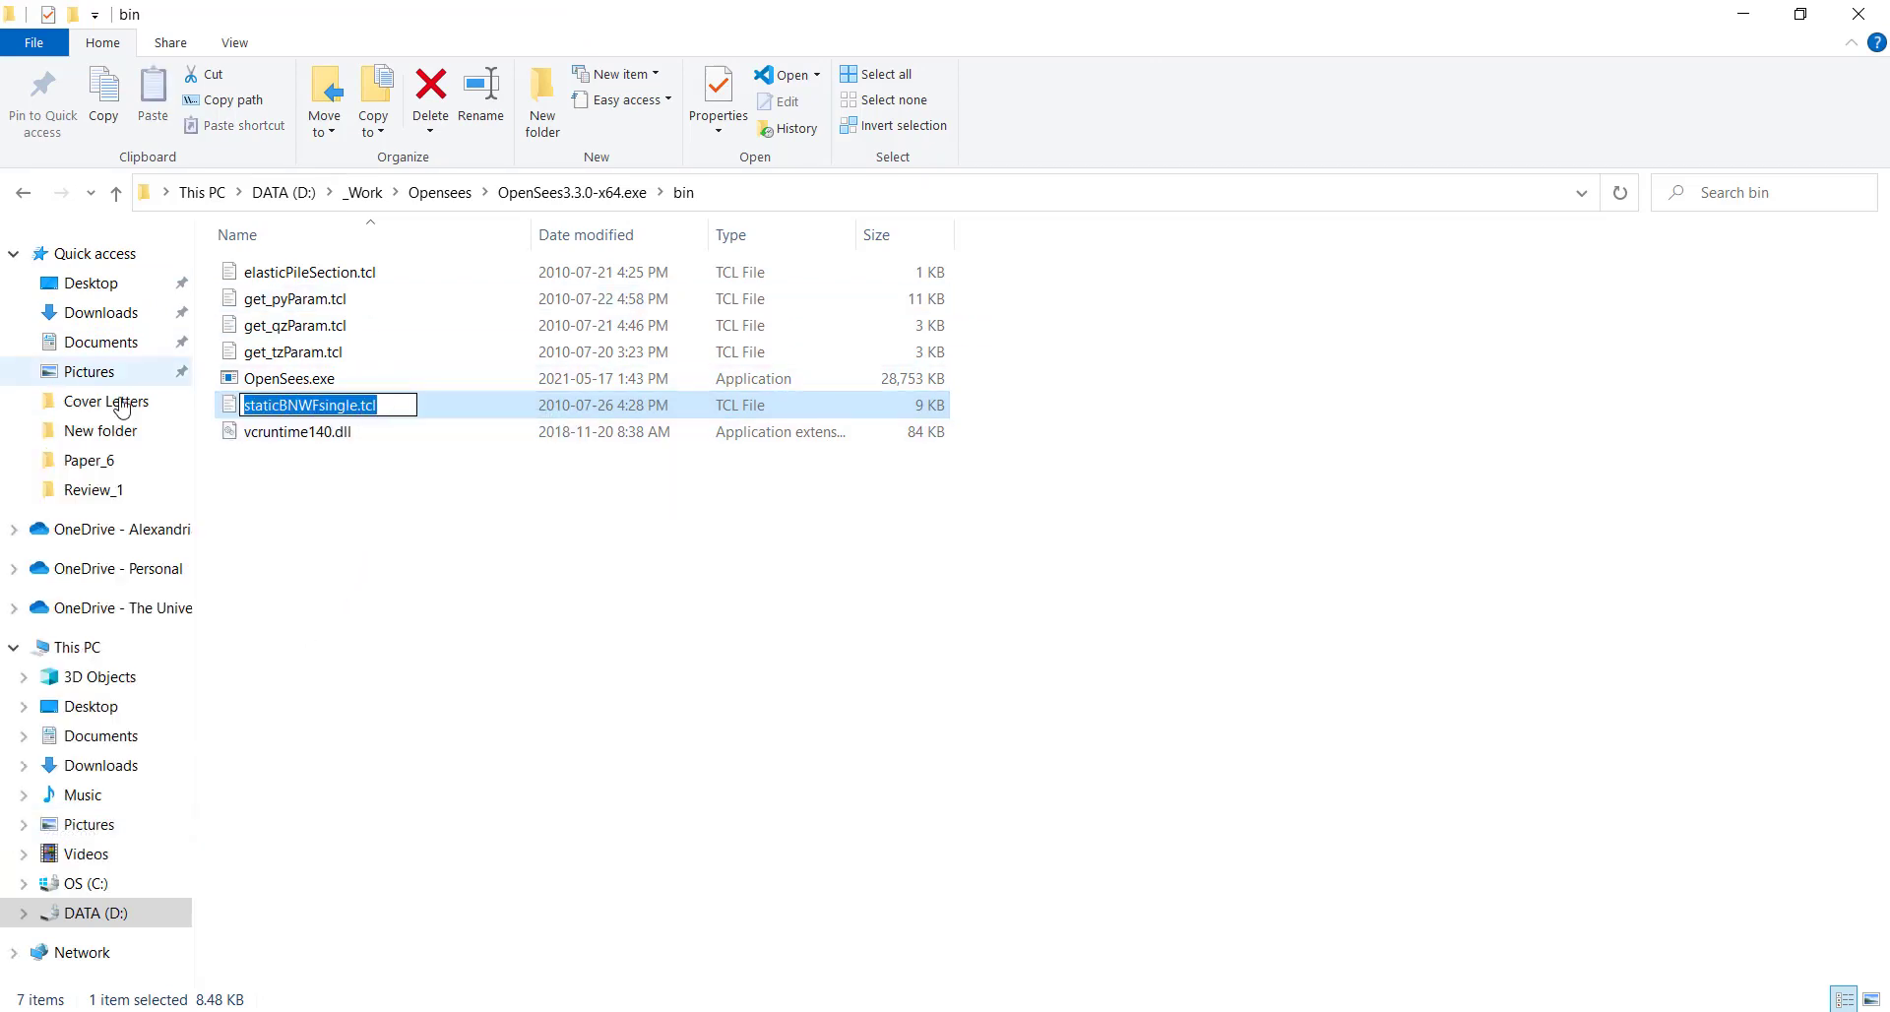
key(Return)
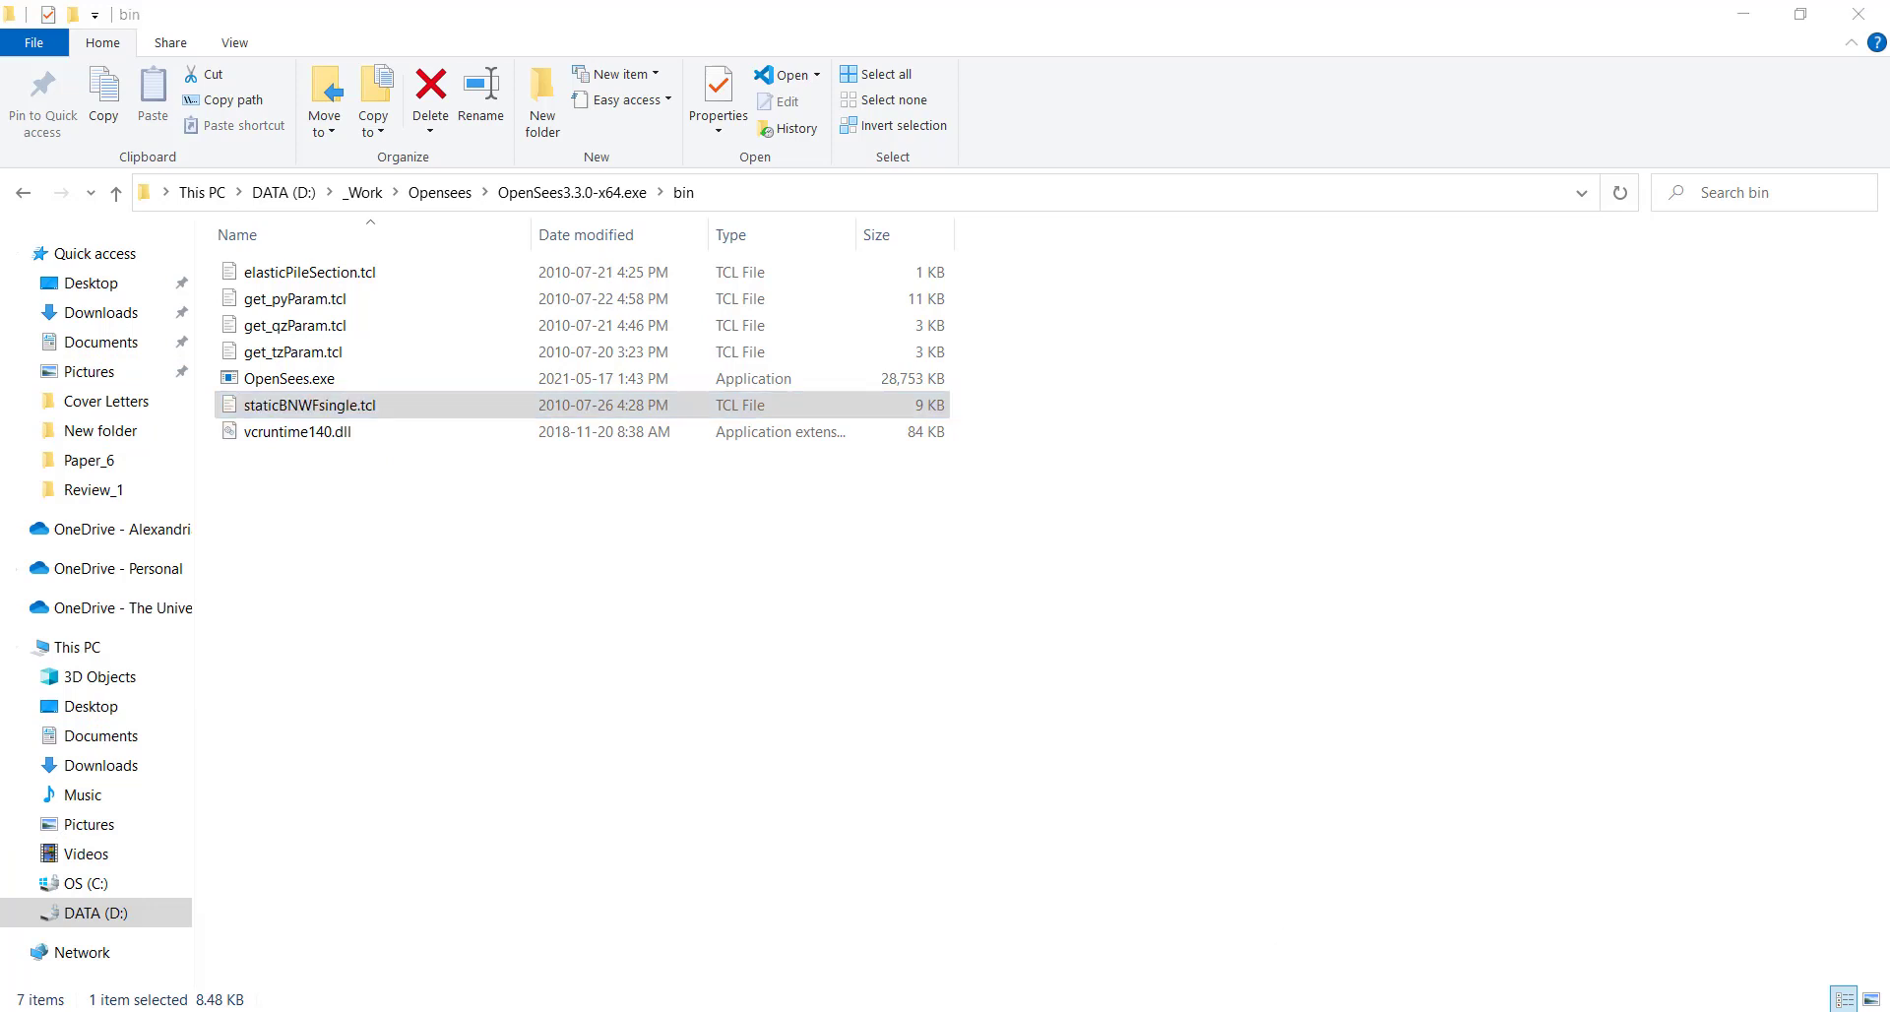
- Run "source staticBNWFsingle.tcl" in the OpenSees console, move the console clear of the file list, and return to the bin folder
click(1303, 912)
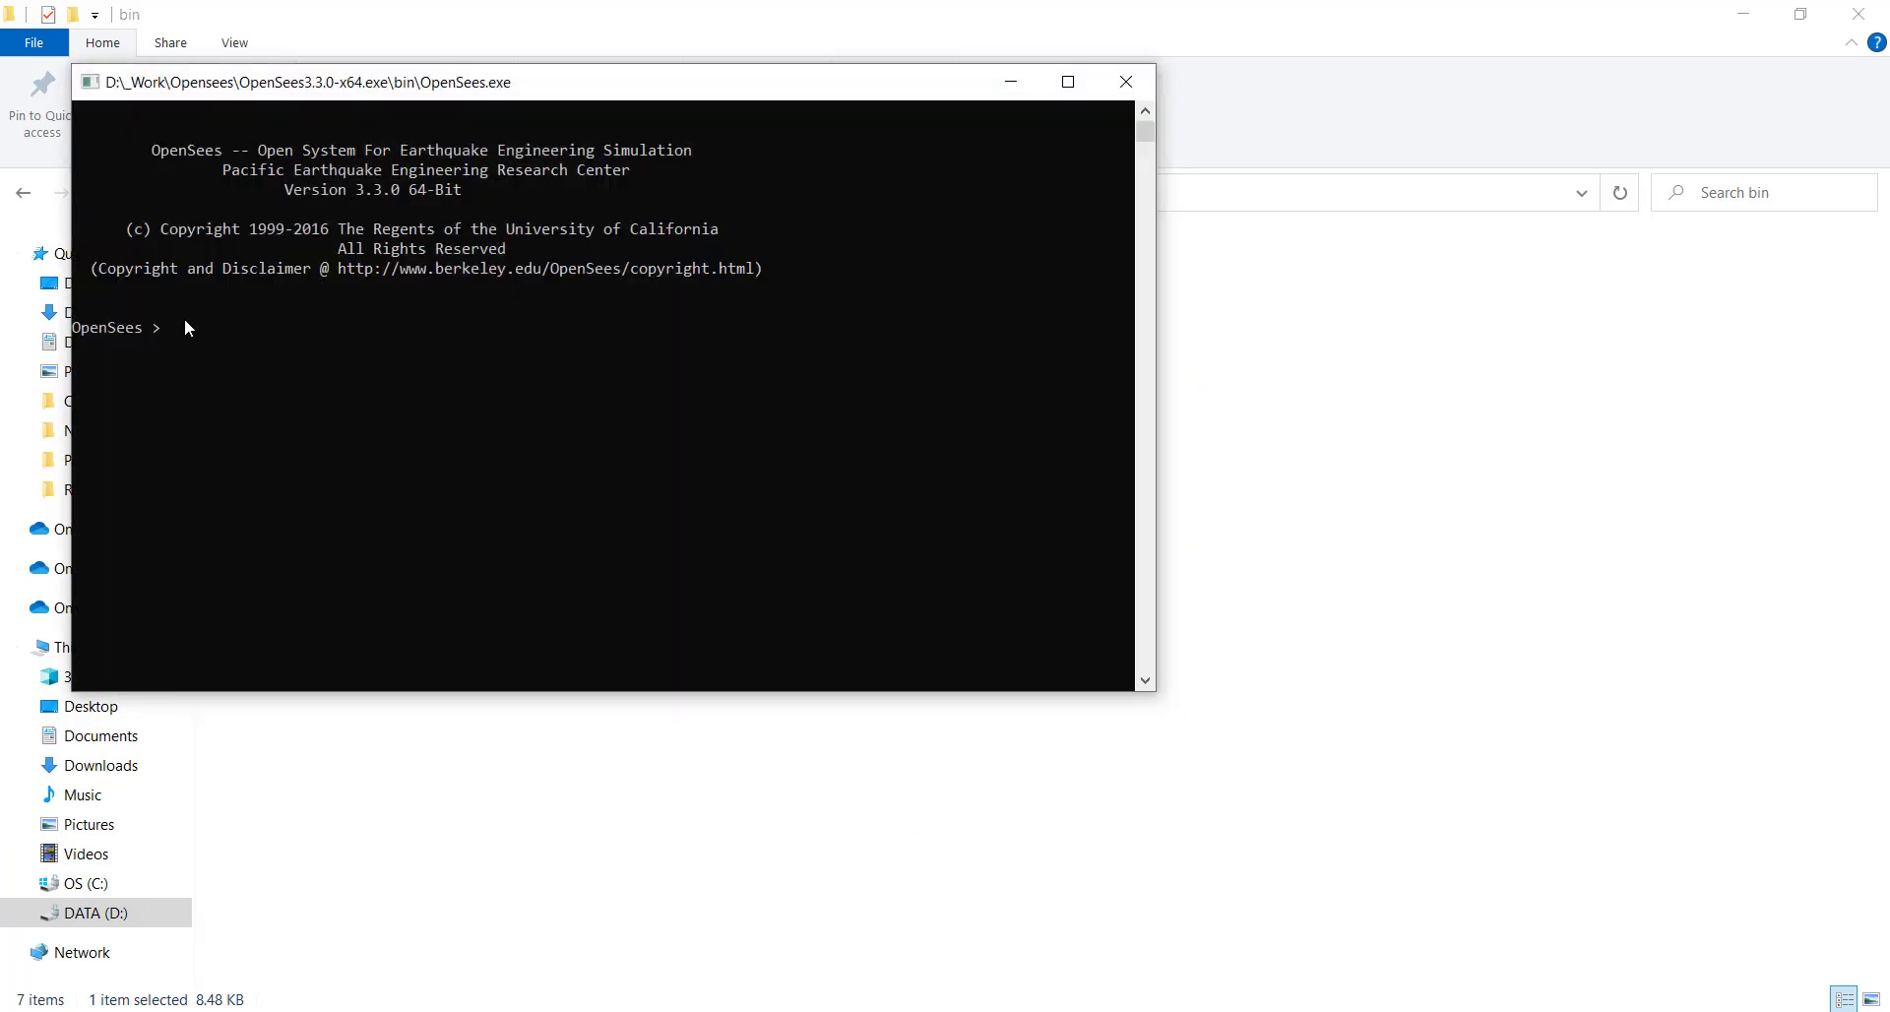
text(source)
key(ctrl+v)
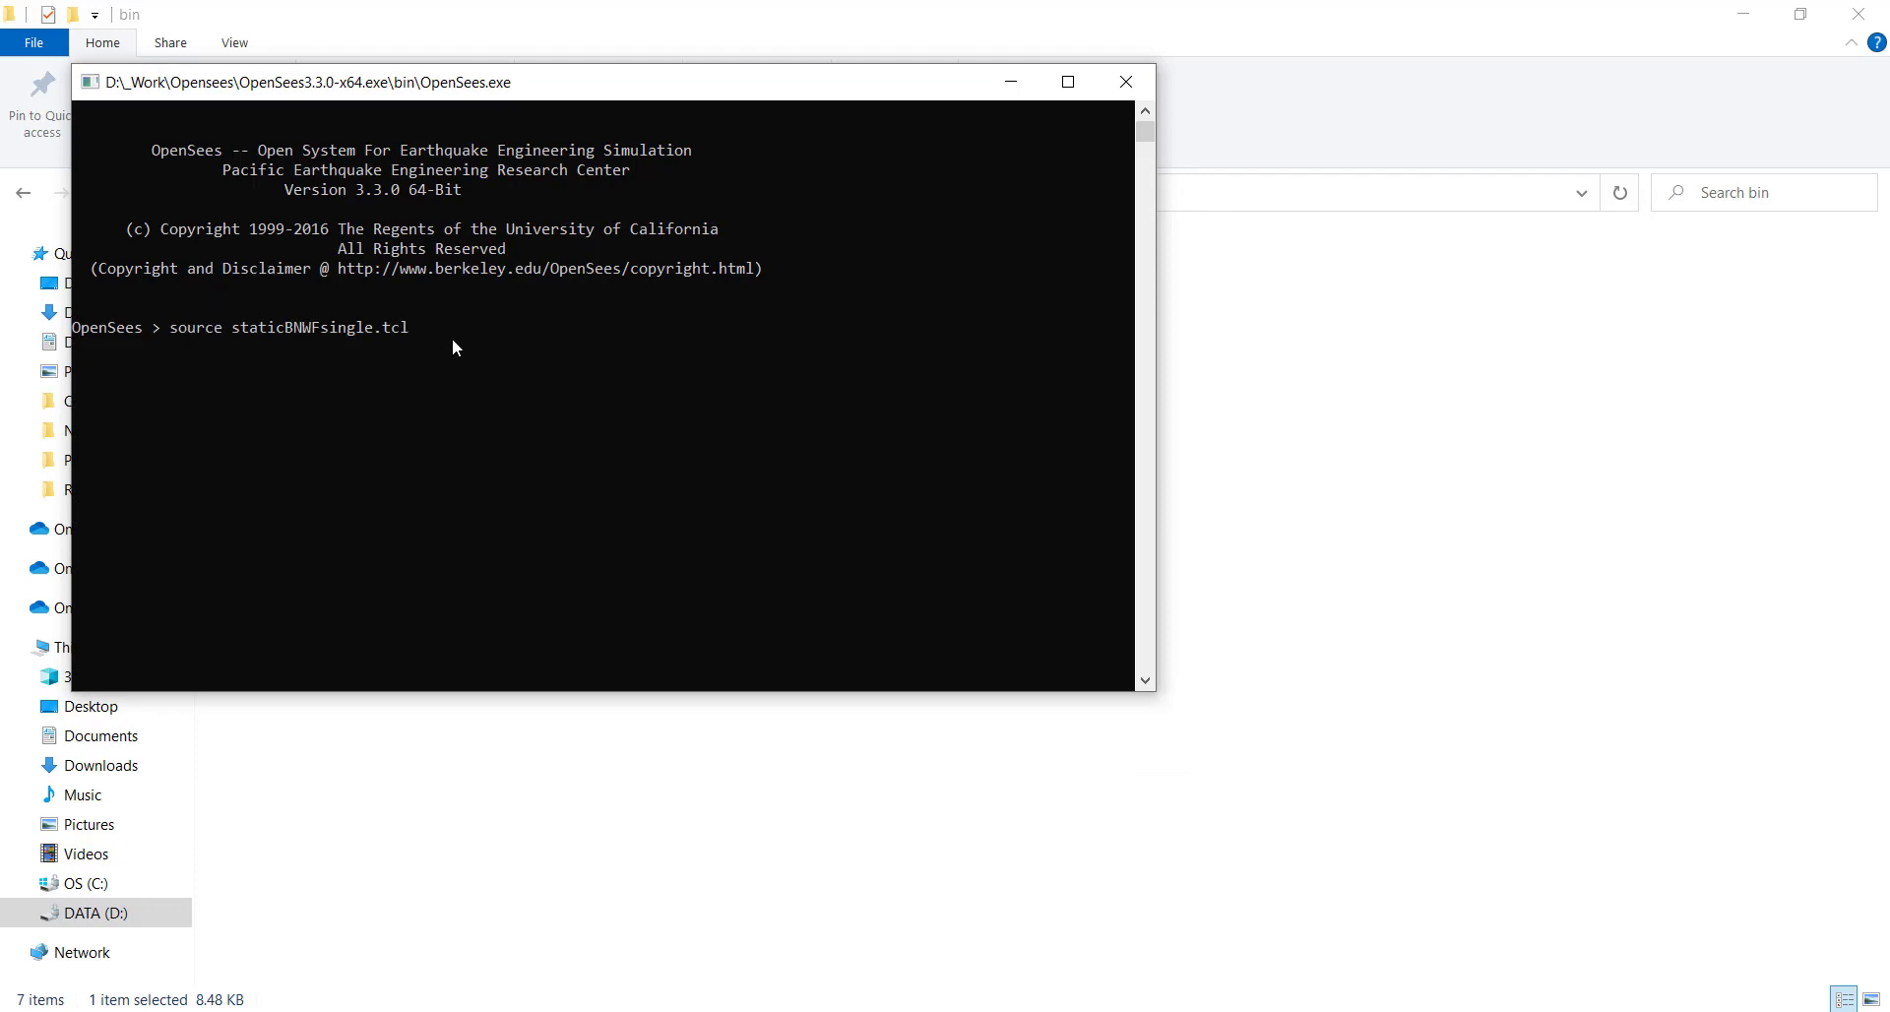
key(Return)
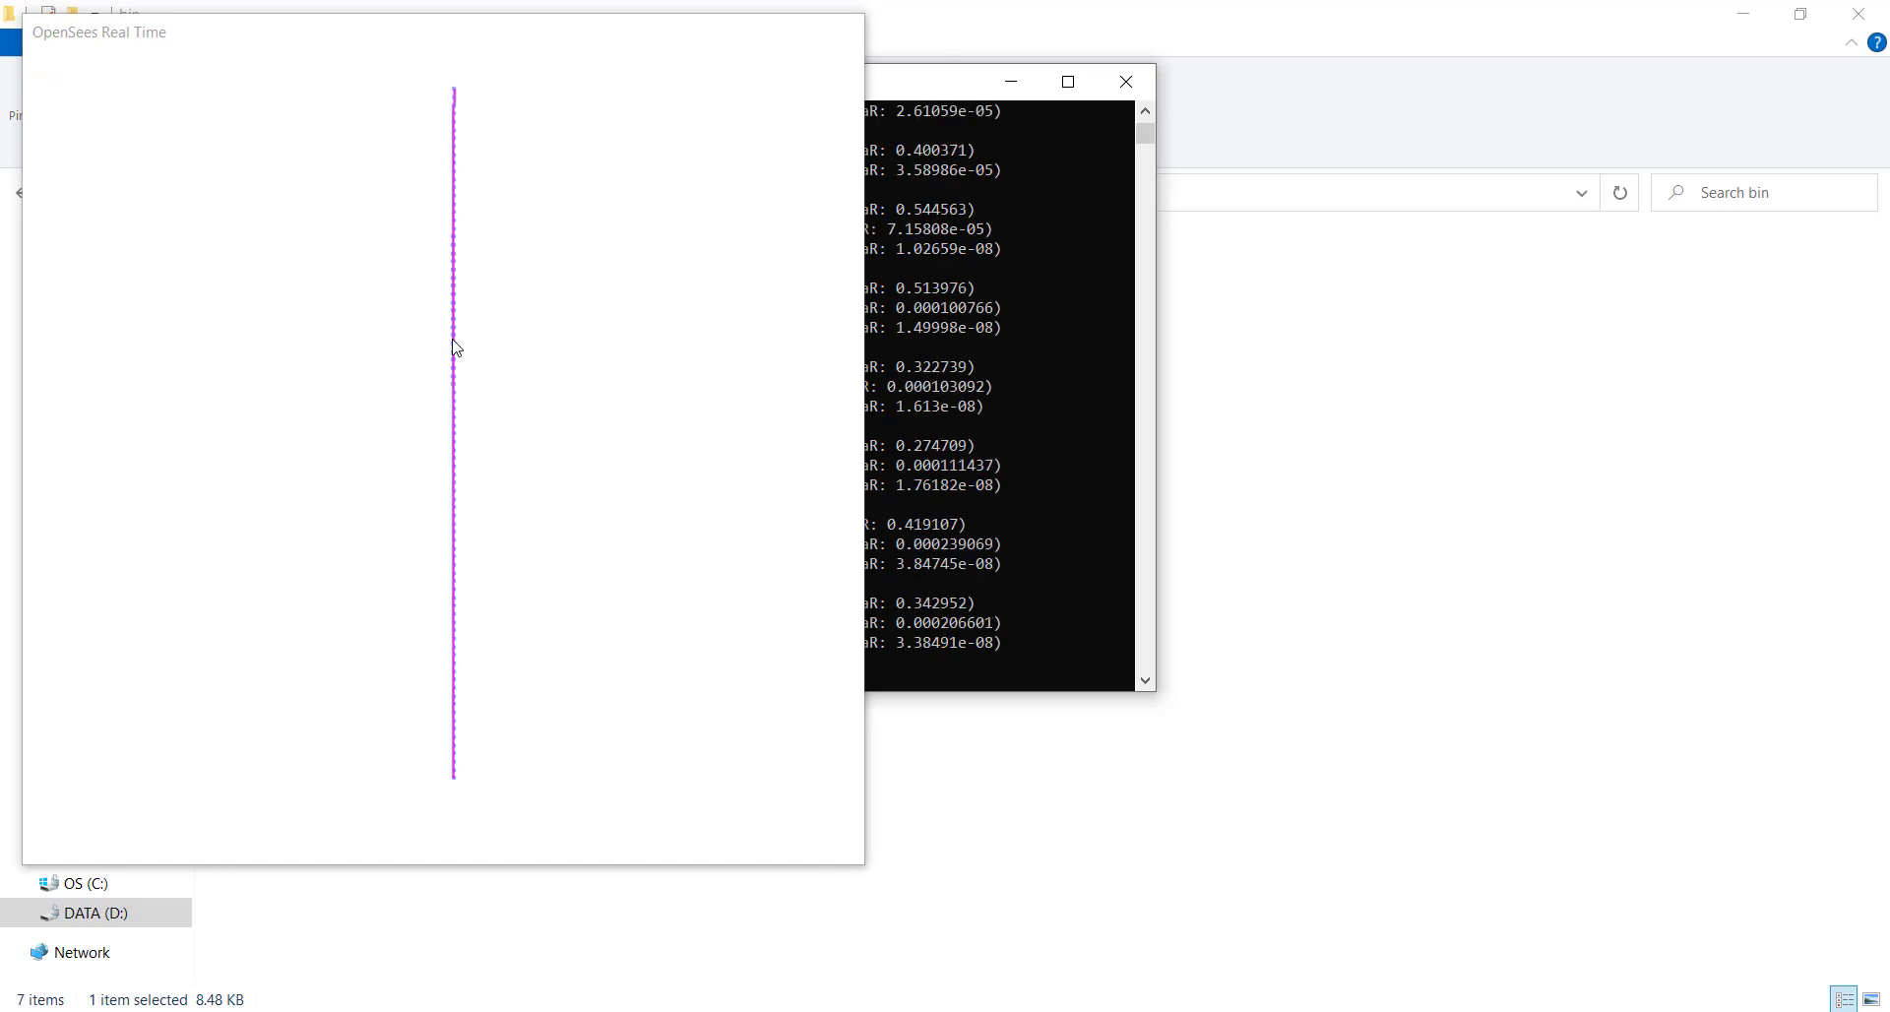
drag(947, 91, 1565, 113)
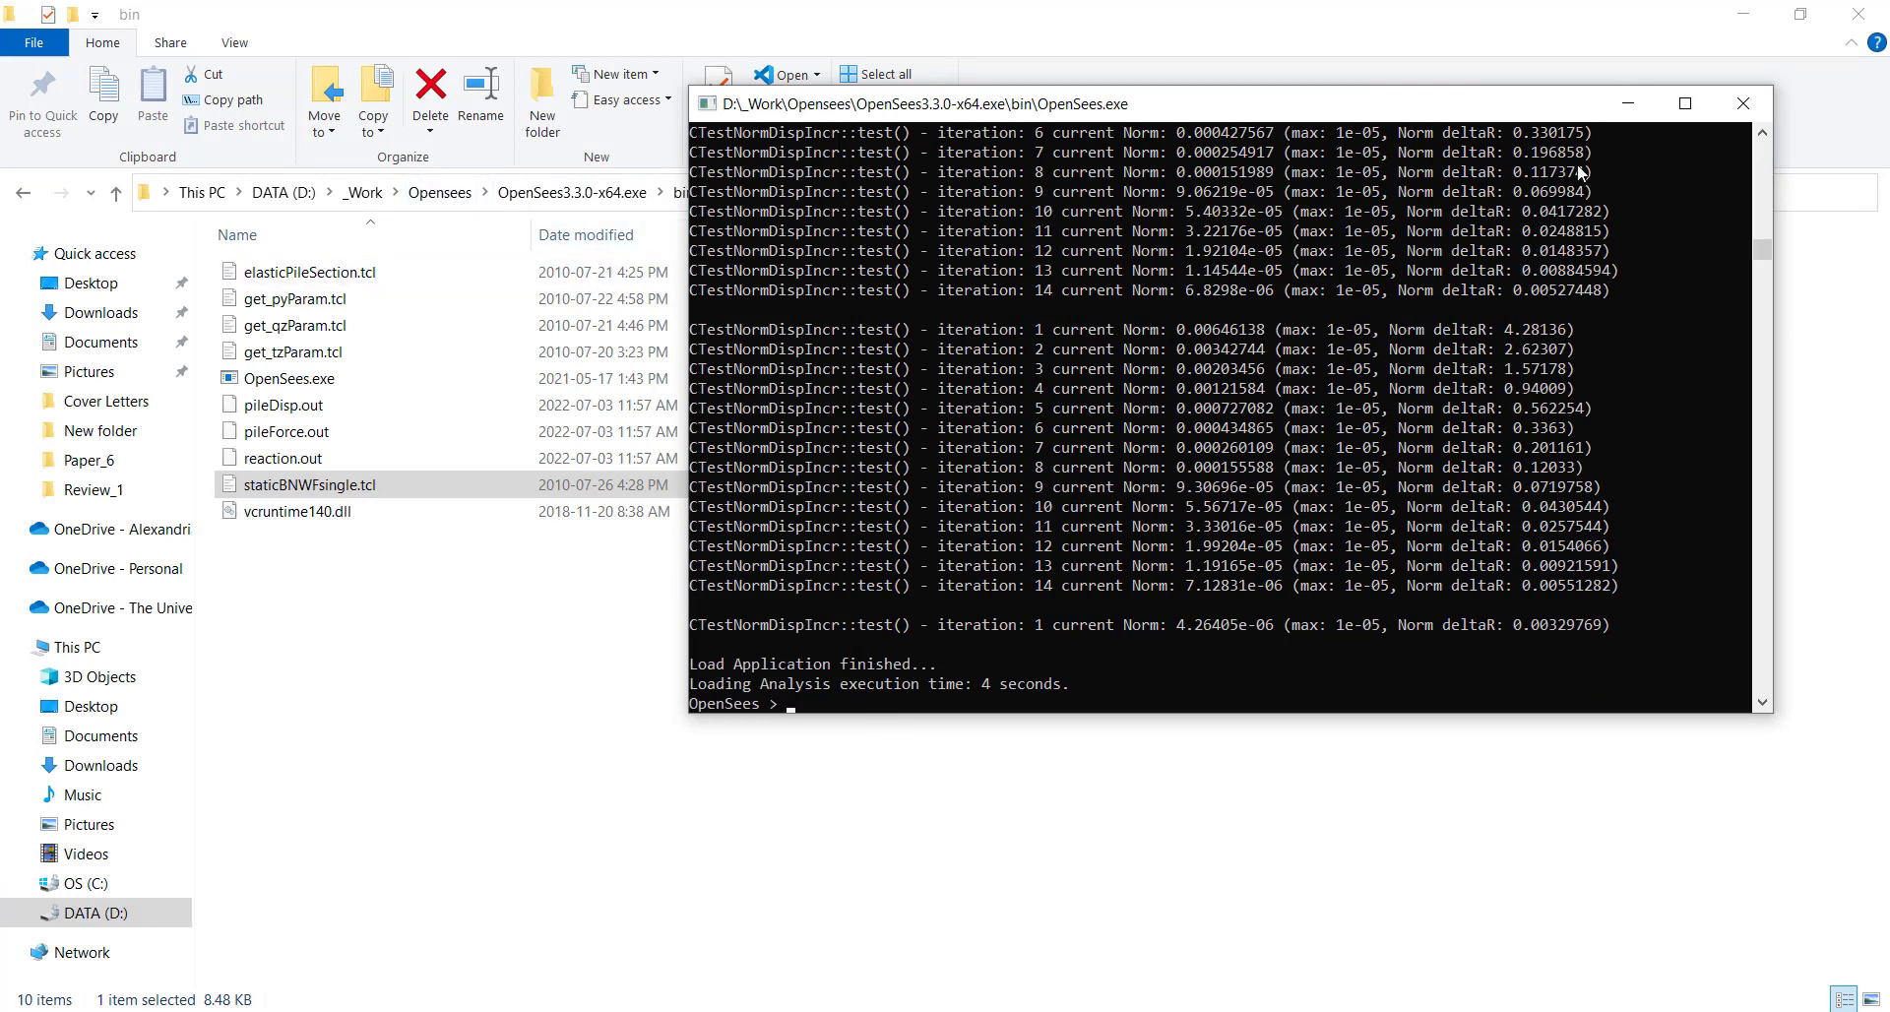
click(1743, 102)
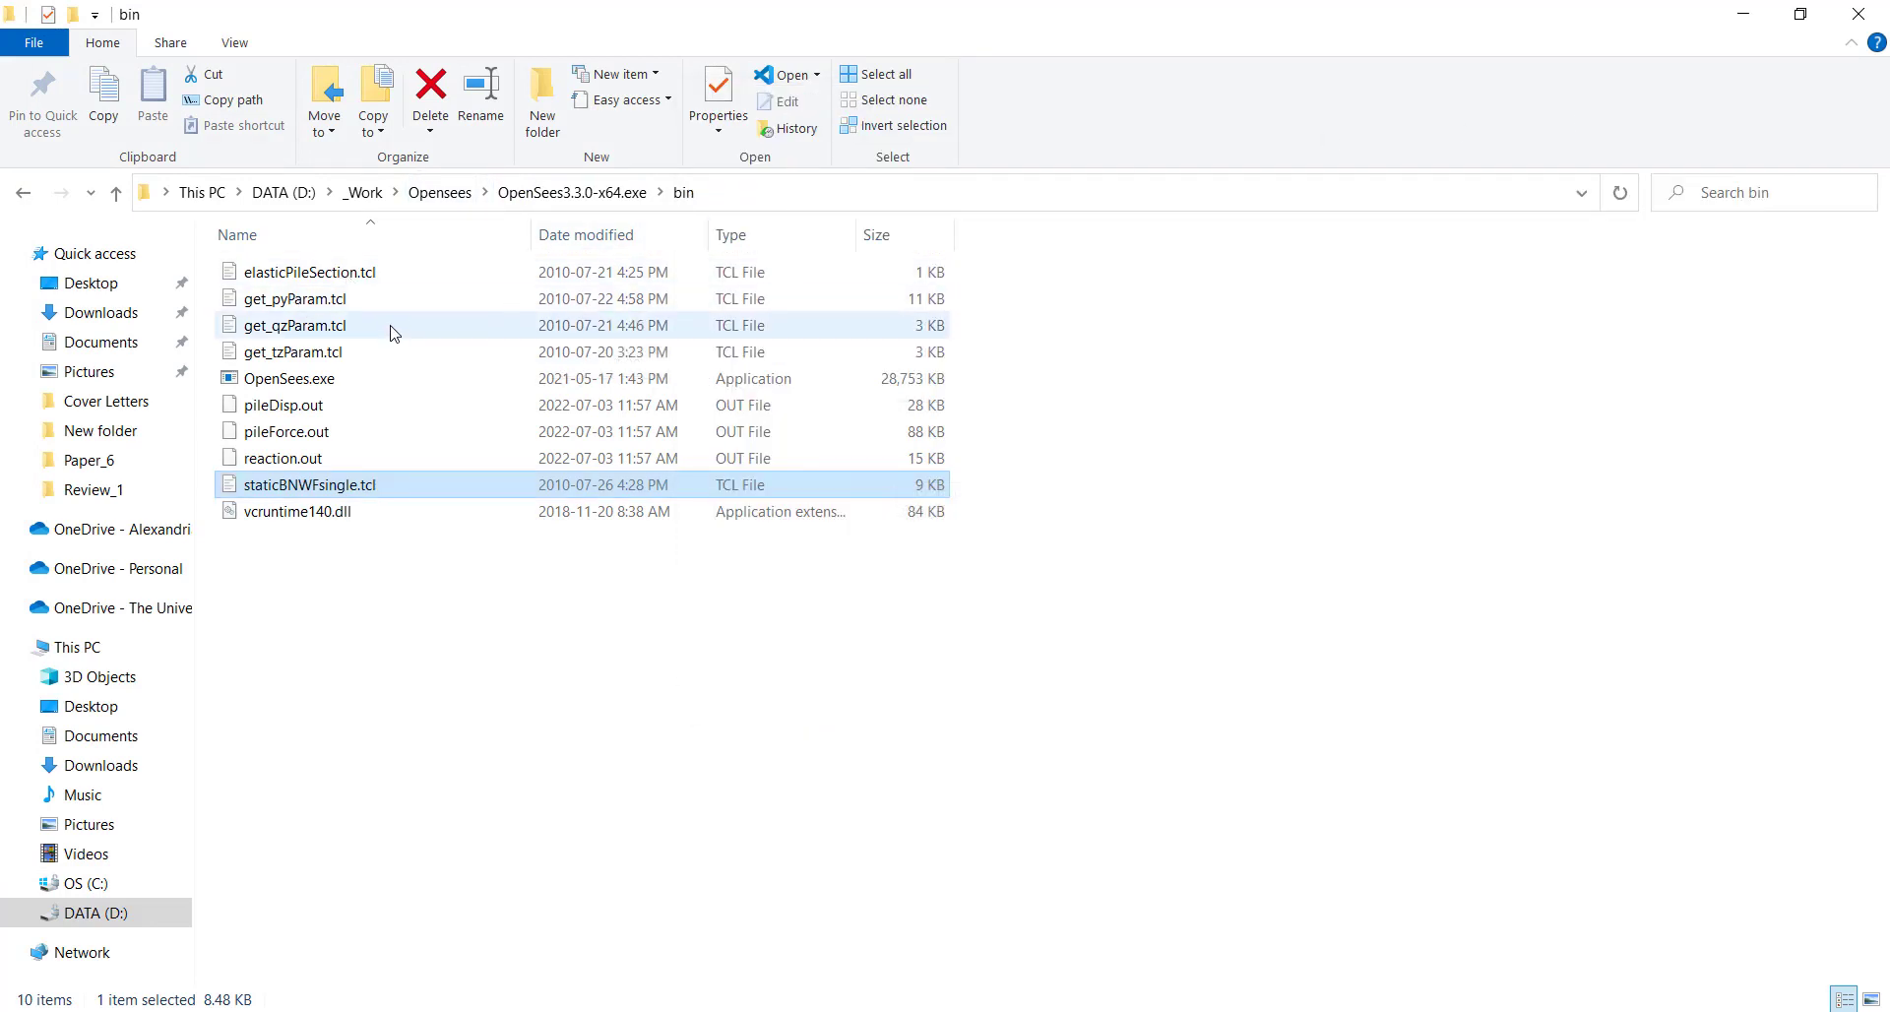
- Open the pileDisp.out results in Notepad++, look through the recorded pile displacements across the columns, and close the file
click(288, 411)
right_click(286, 401)
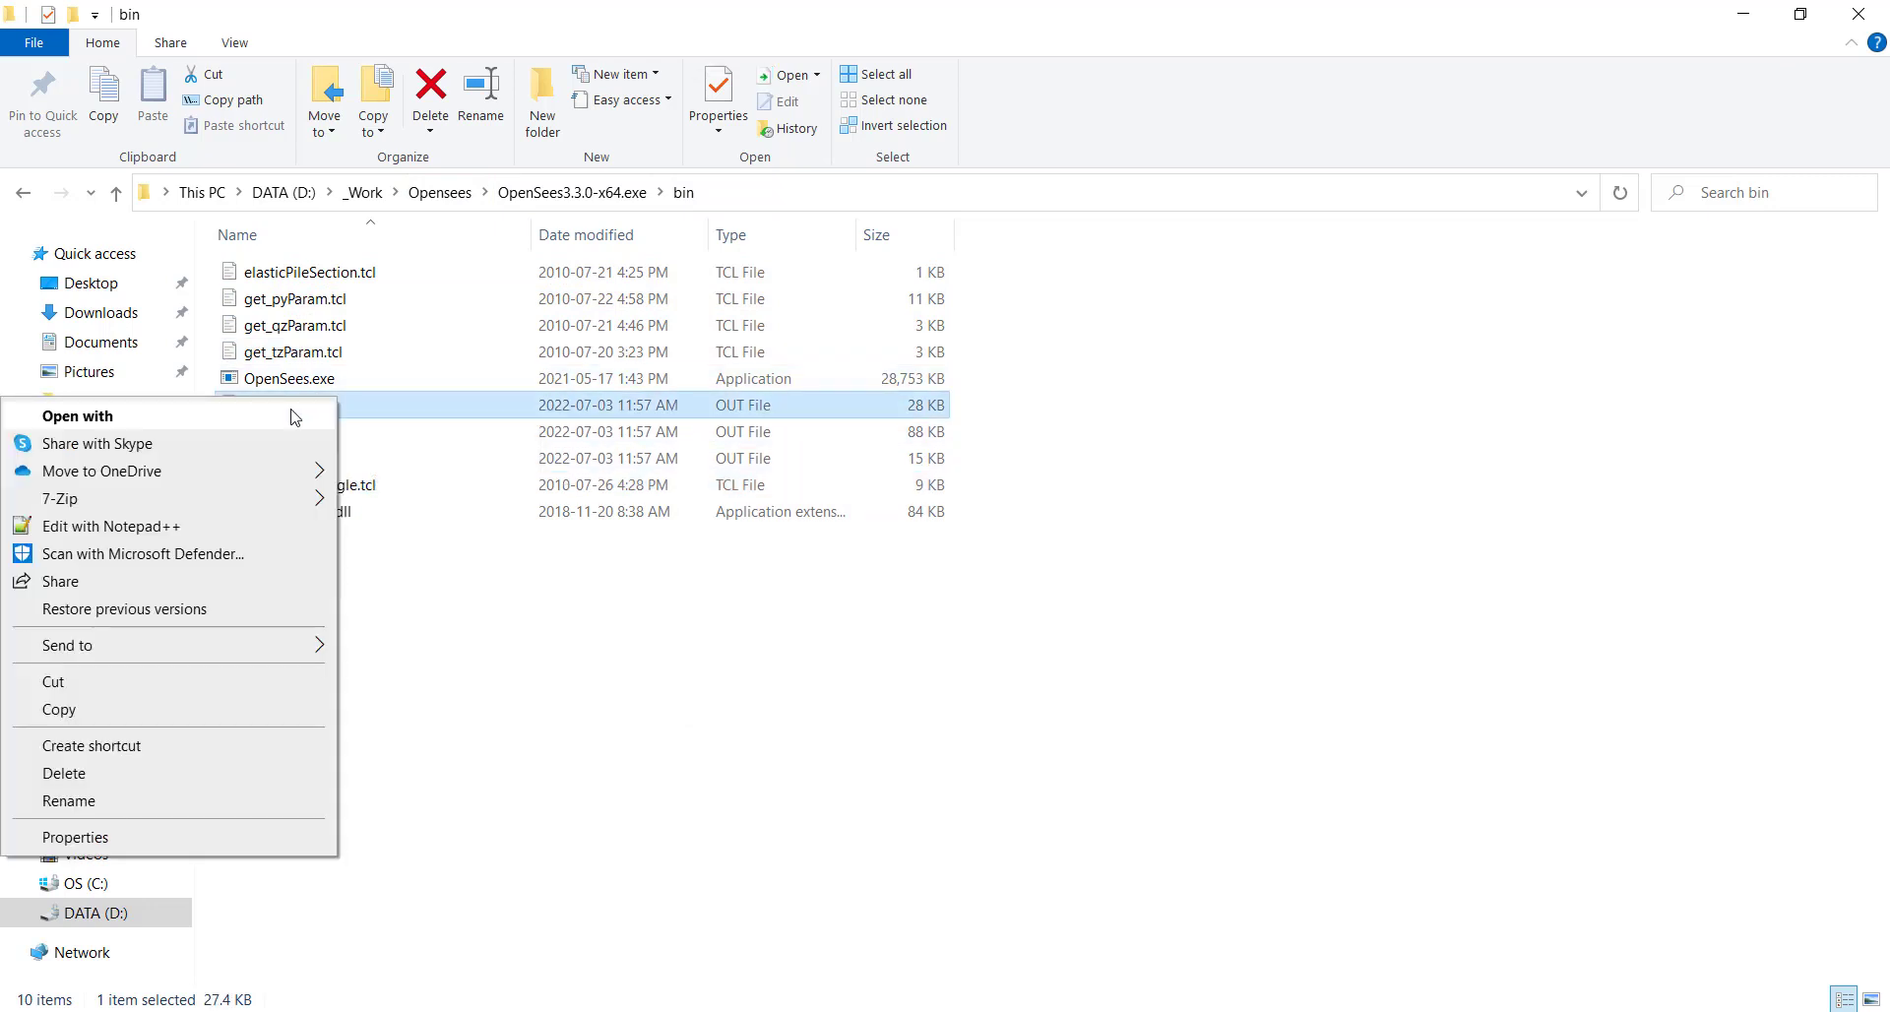
click(148, 525)
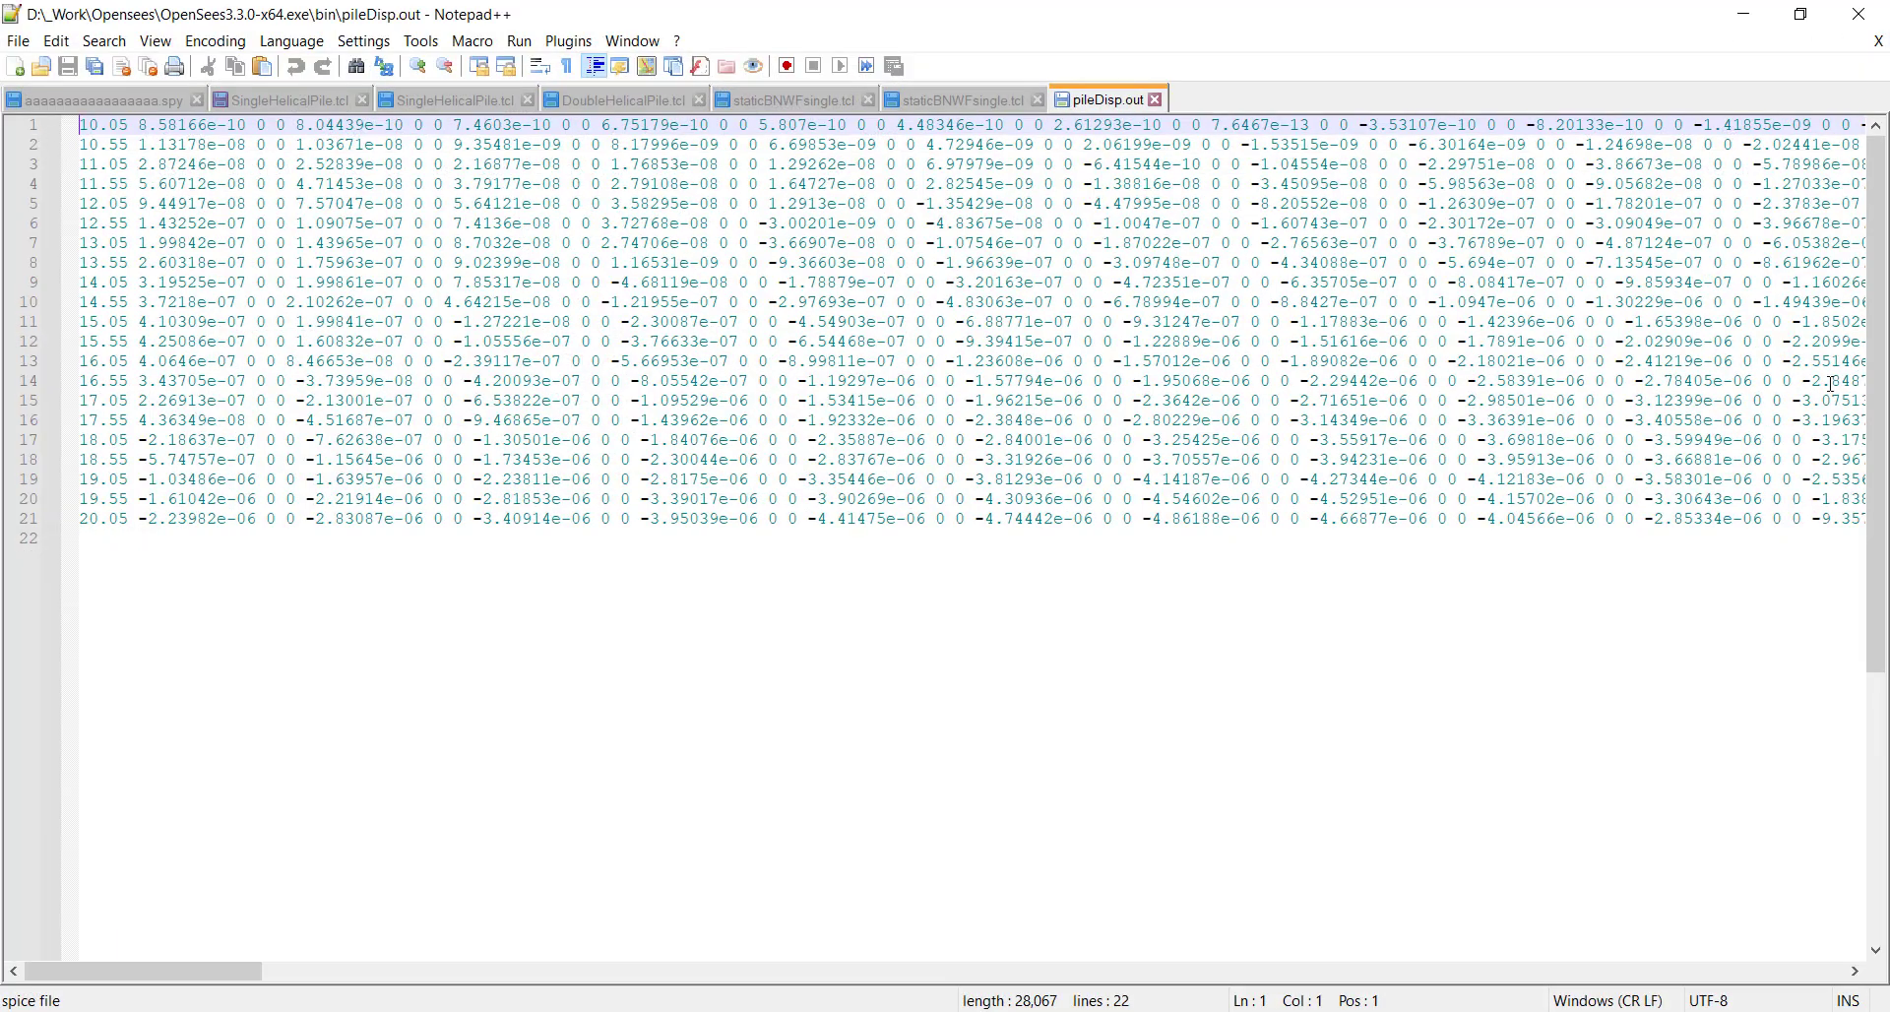
scroll(1747, 469, right, 1)
scroll(1747, 469, right, 3)
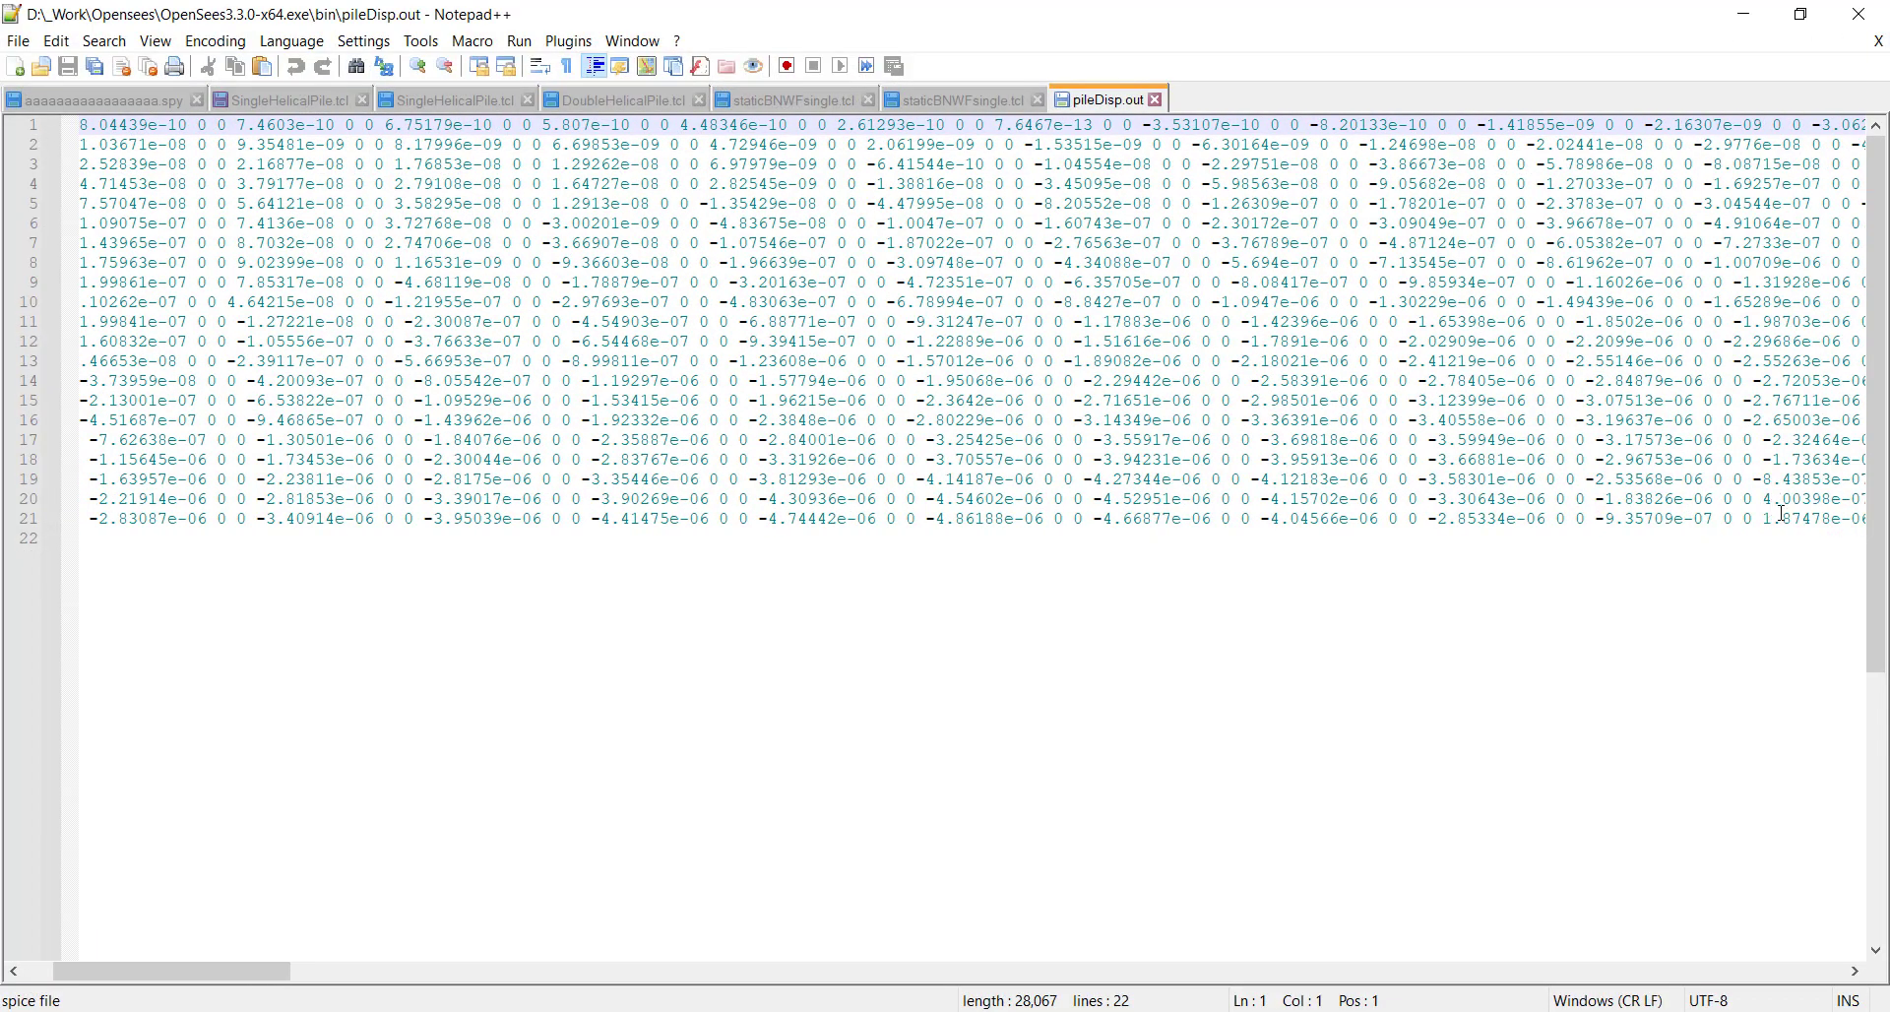
scroll(1783, 511, right, 6)
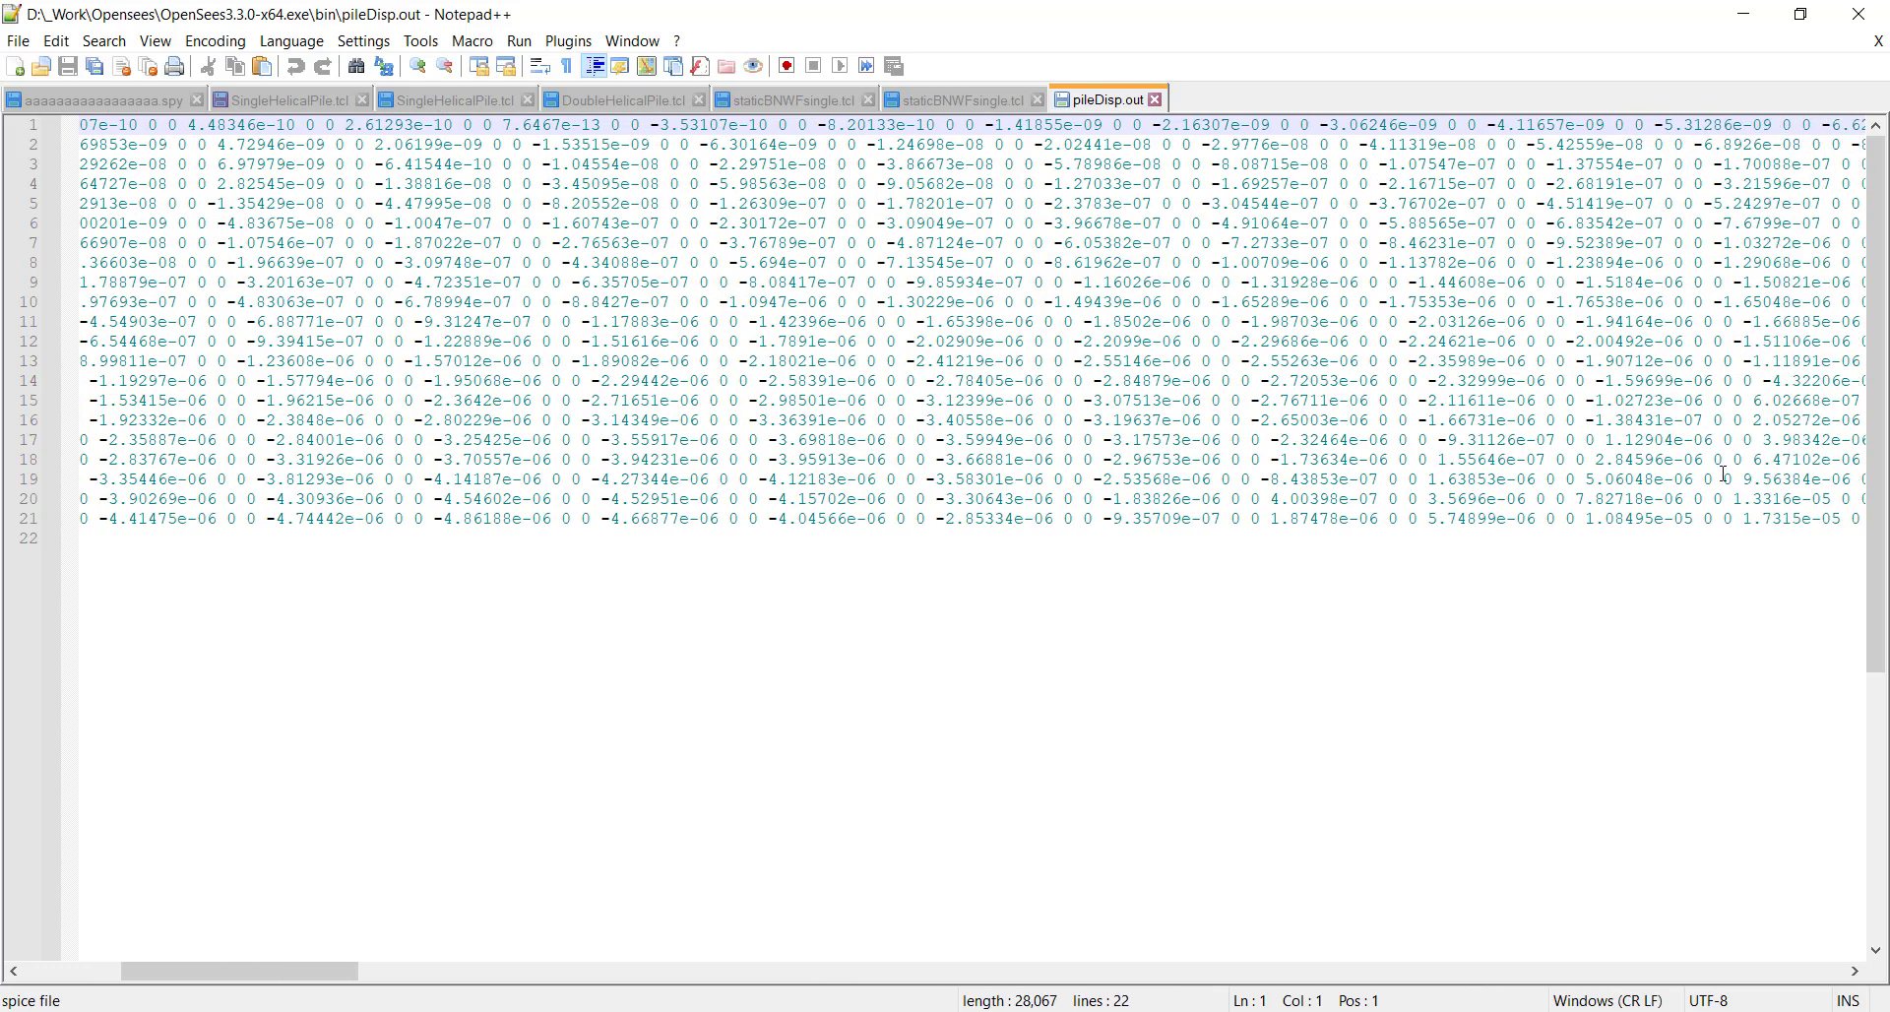
scroll(1720, 463, left, 4)
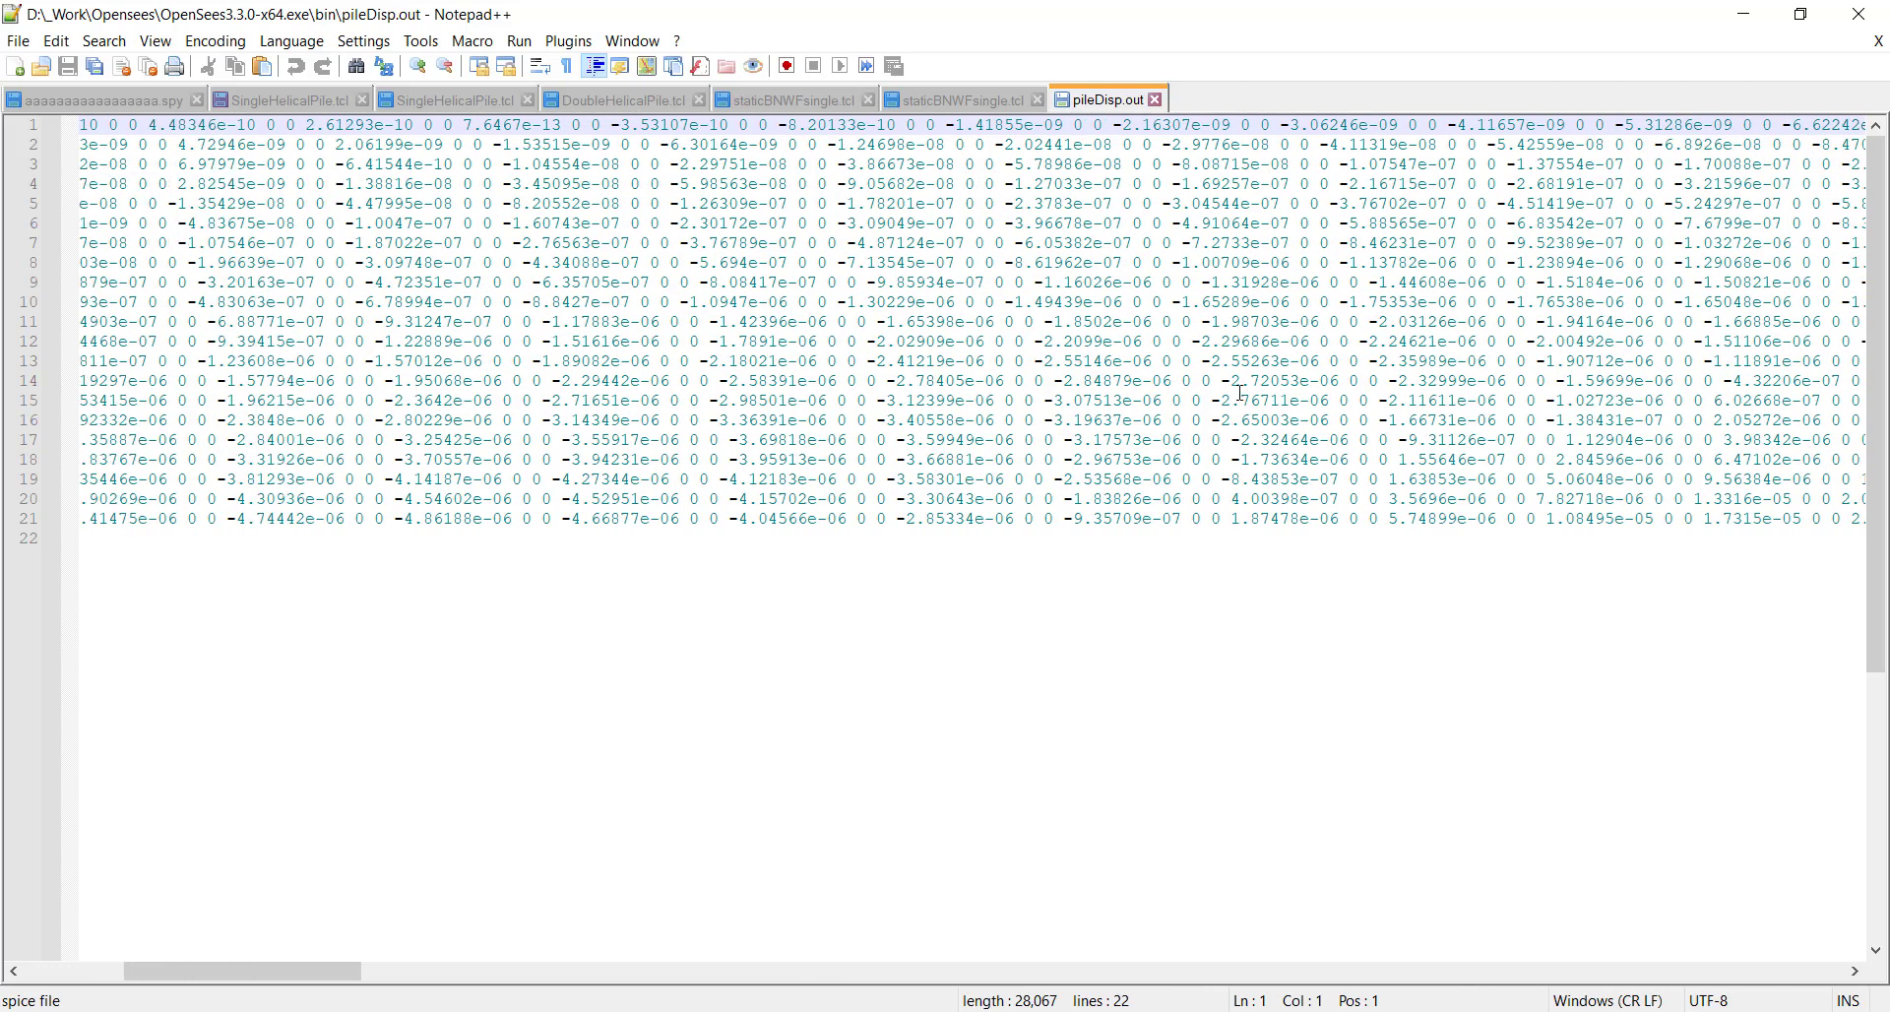
scroll(1219, 377, left, 5)
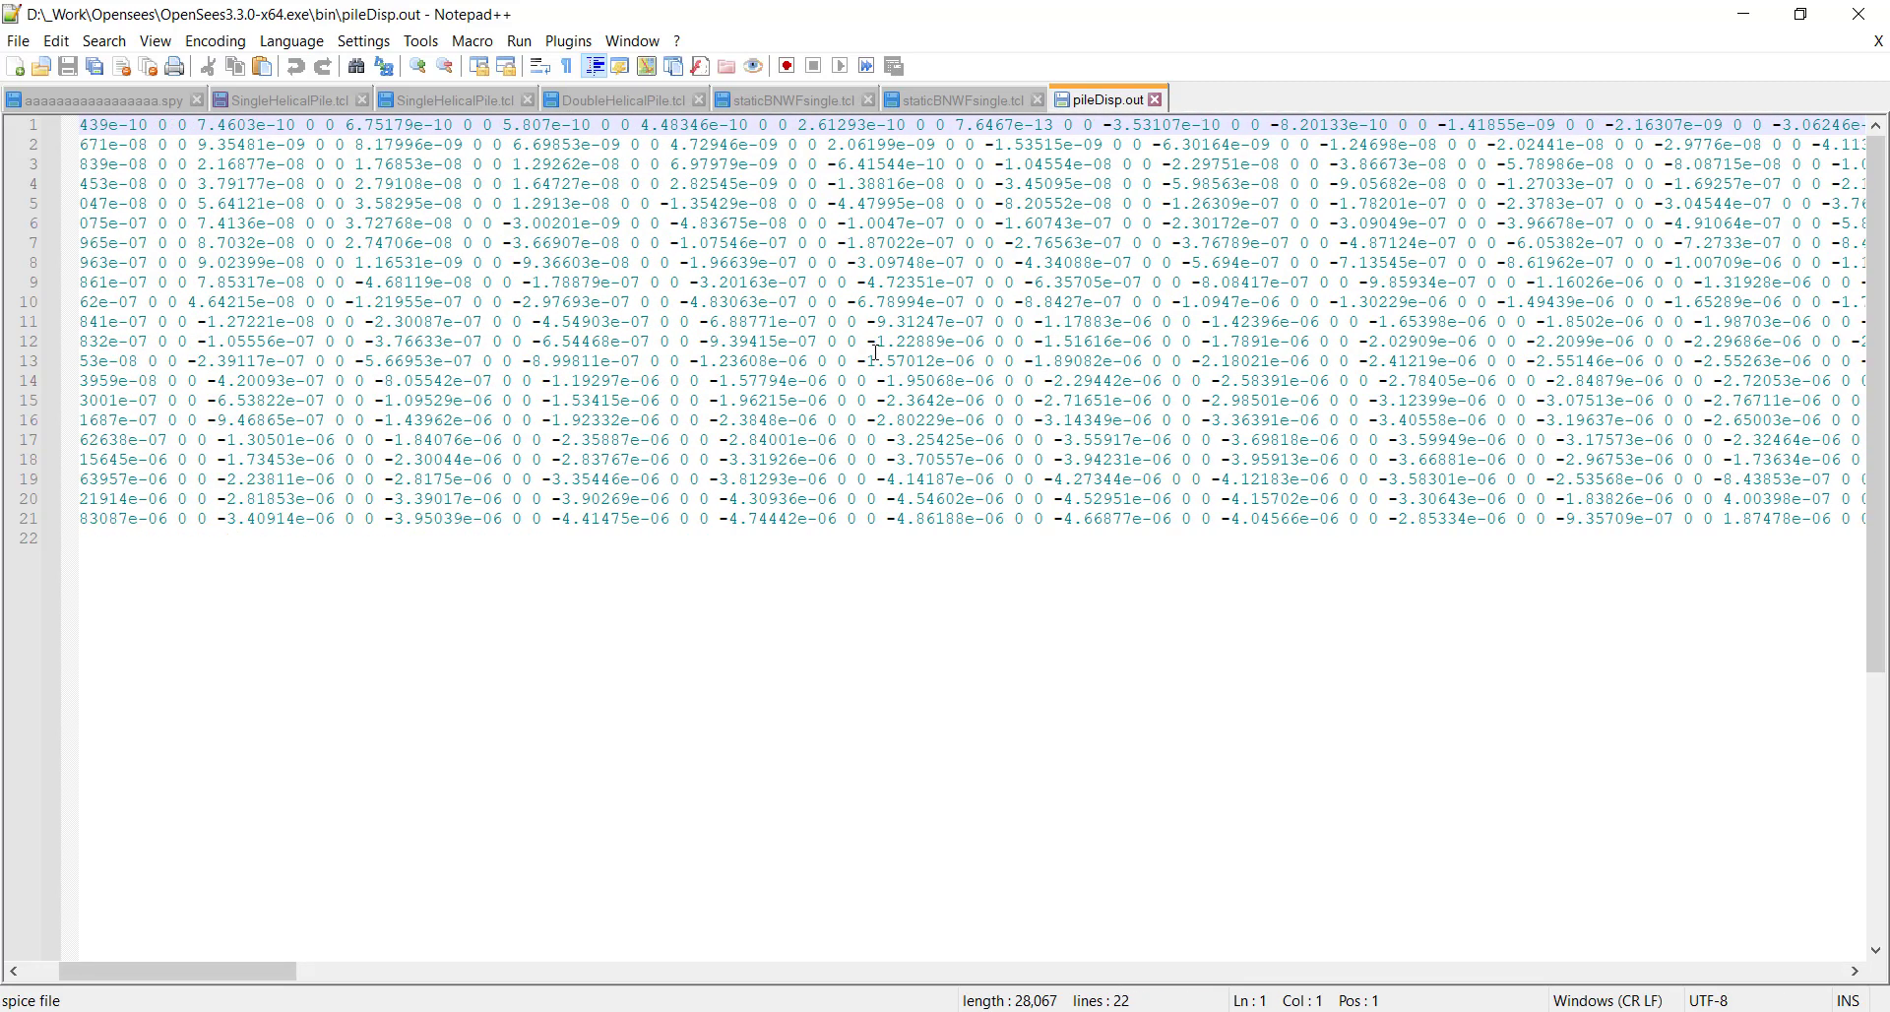
scroll(587, 325, left, 1)
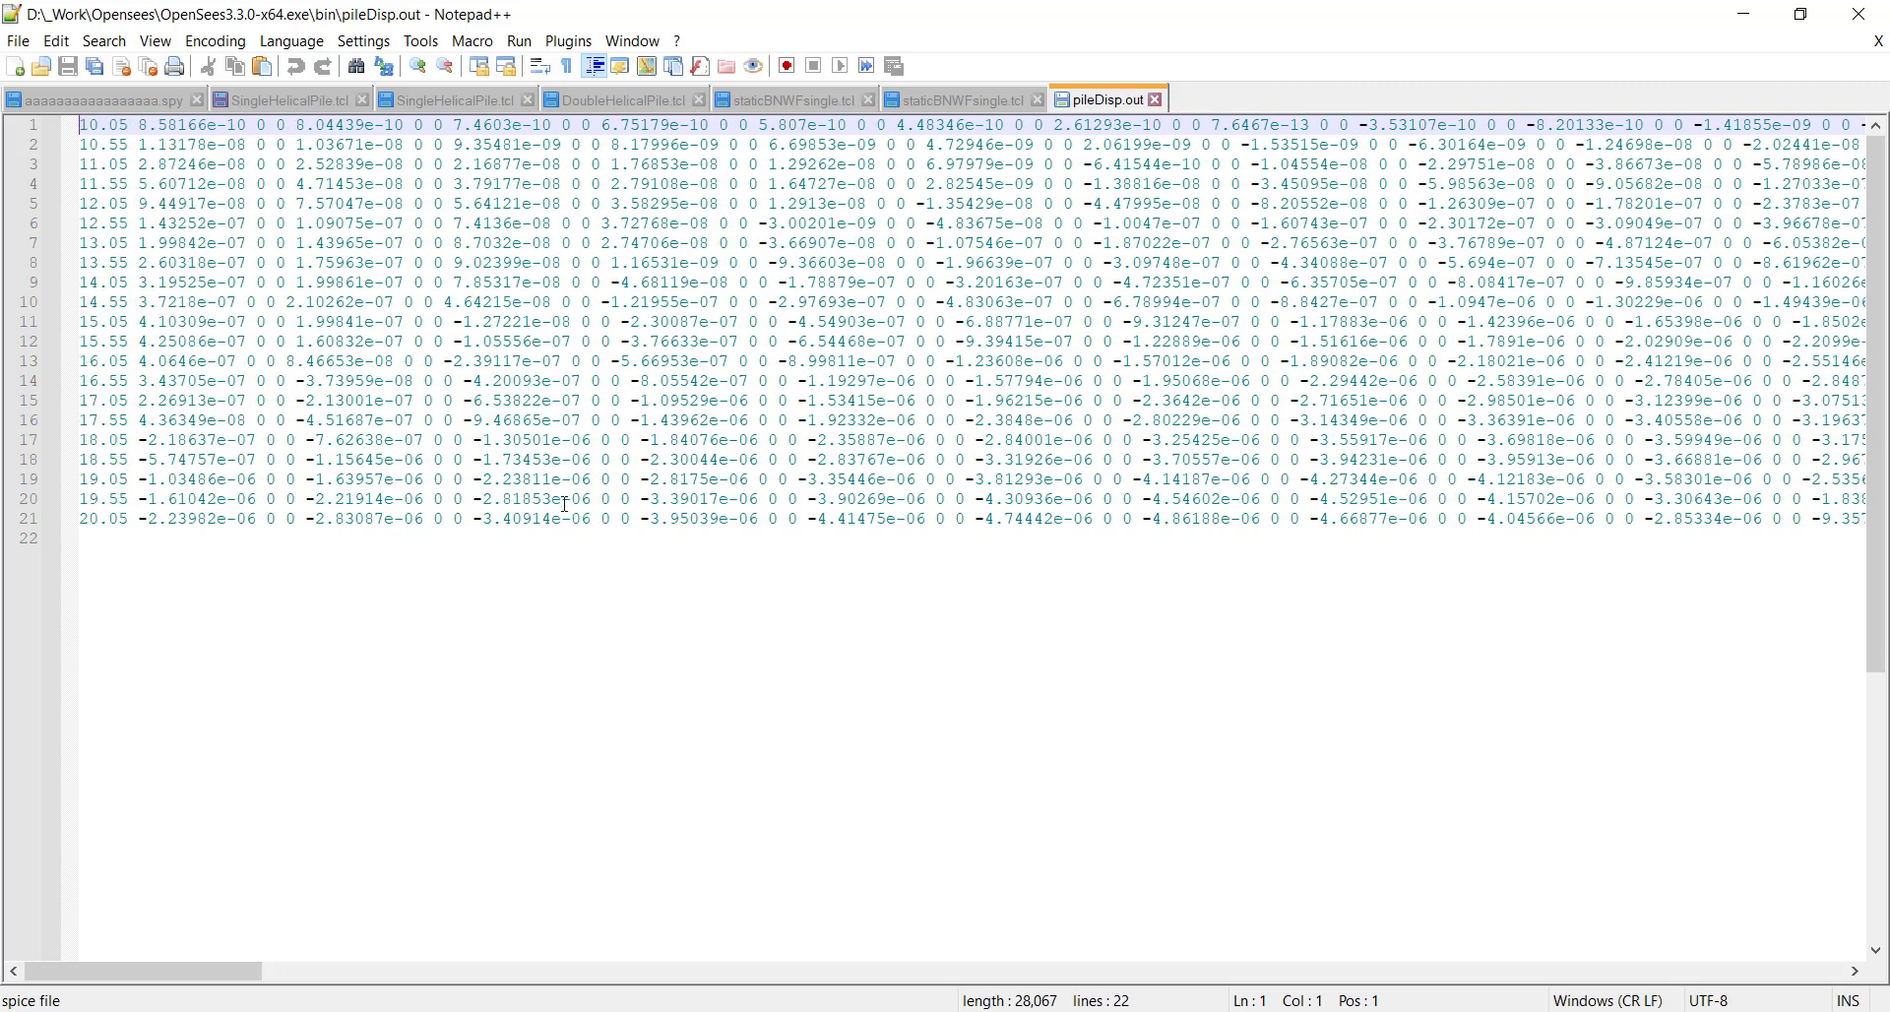
scroll(510, 438, down, 1)
scroll(520, 434, up, 1)
click(1156, 99)
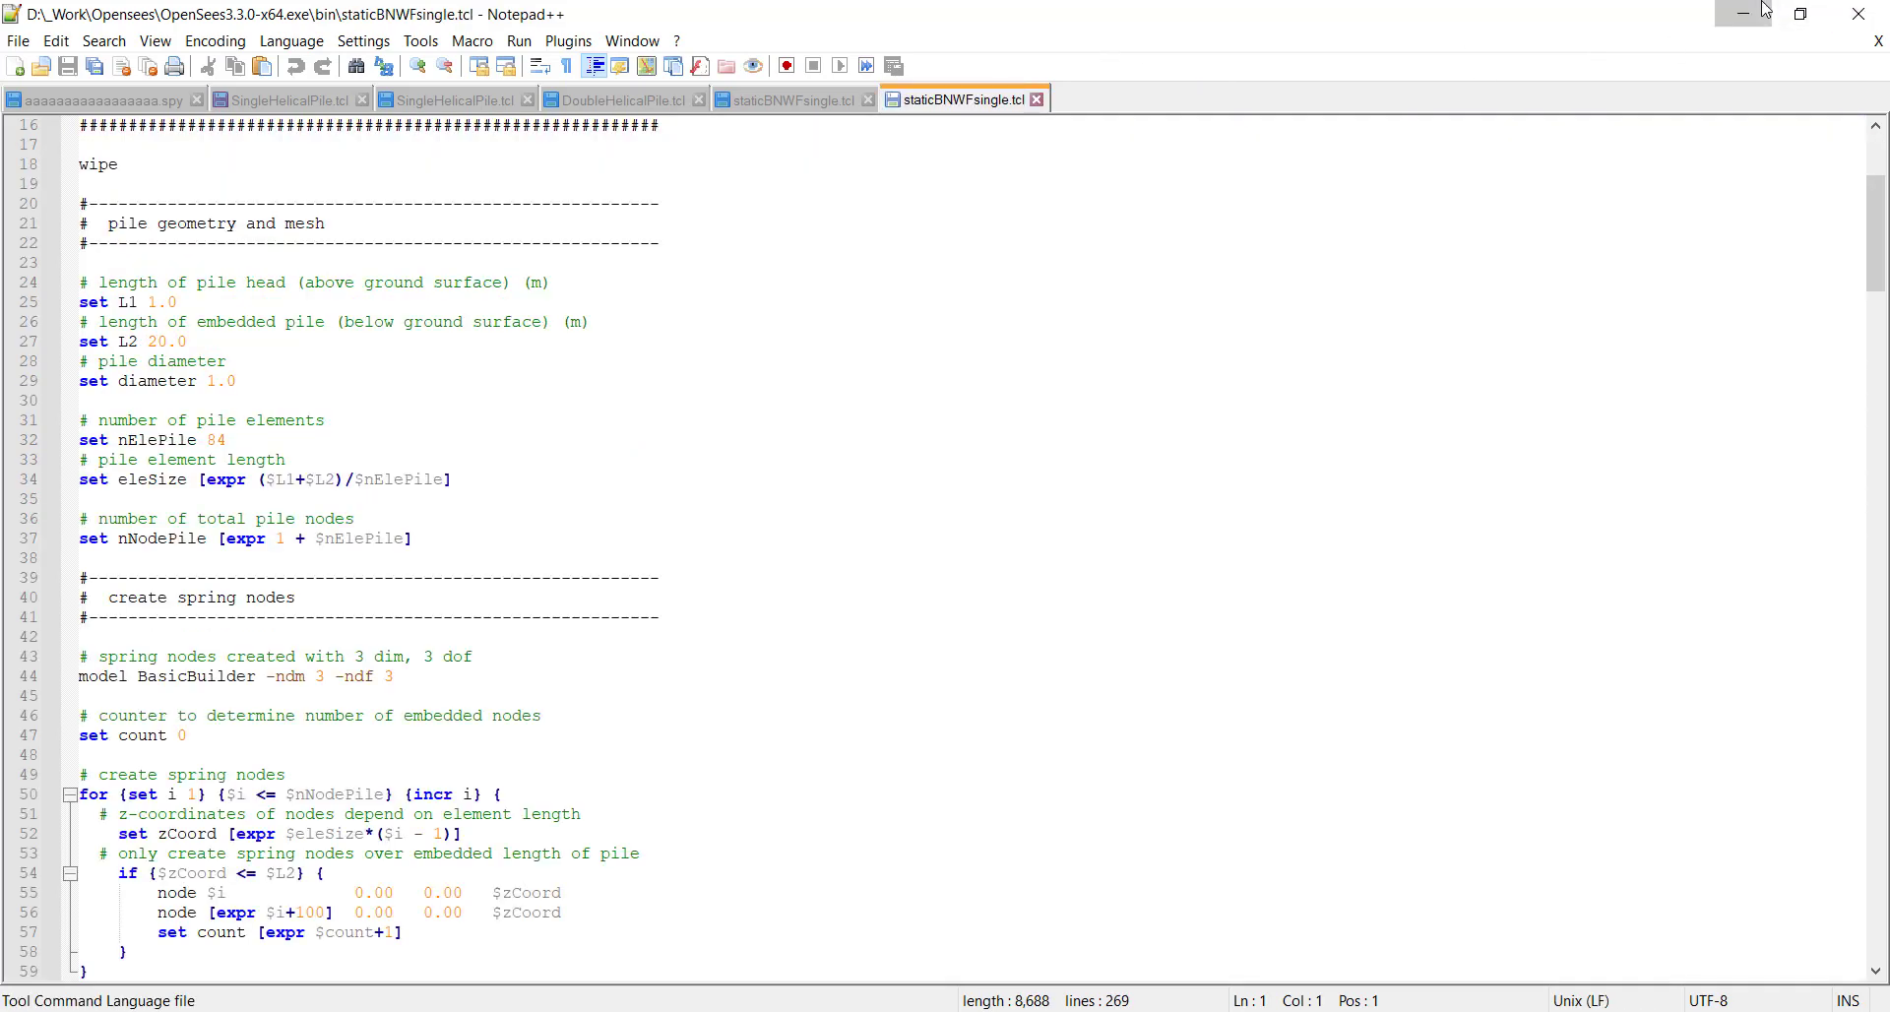
- Leave Notepad++ and bring back the OpenSees console window containing the analysis iterations
click(1858, 10)
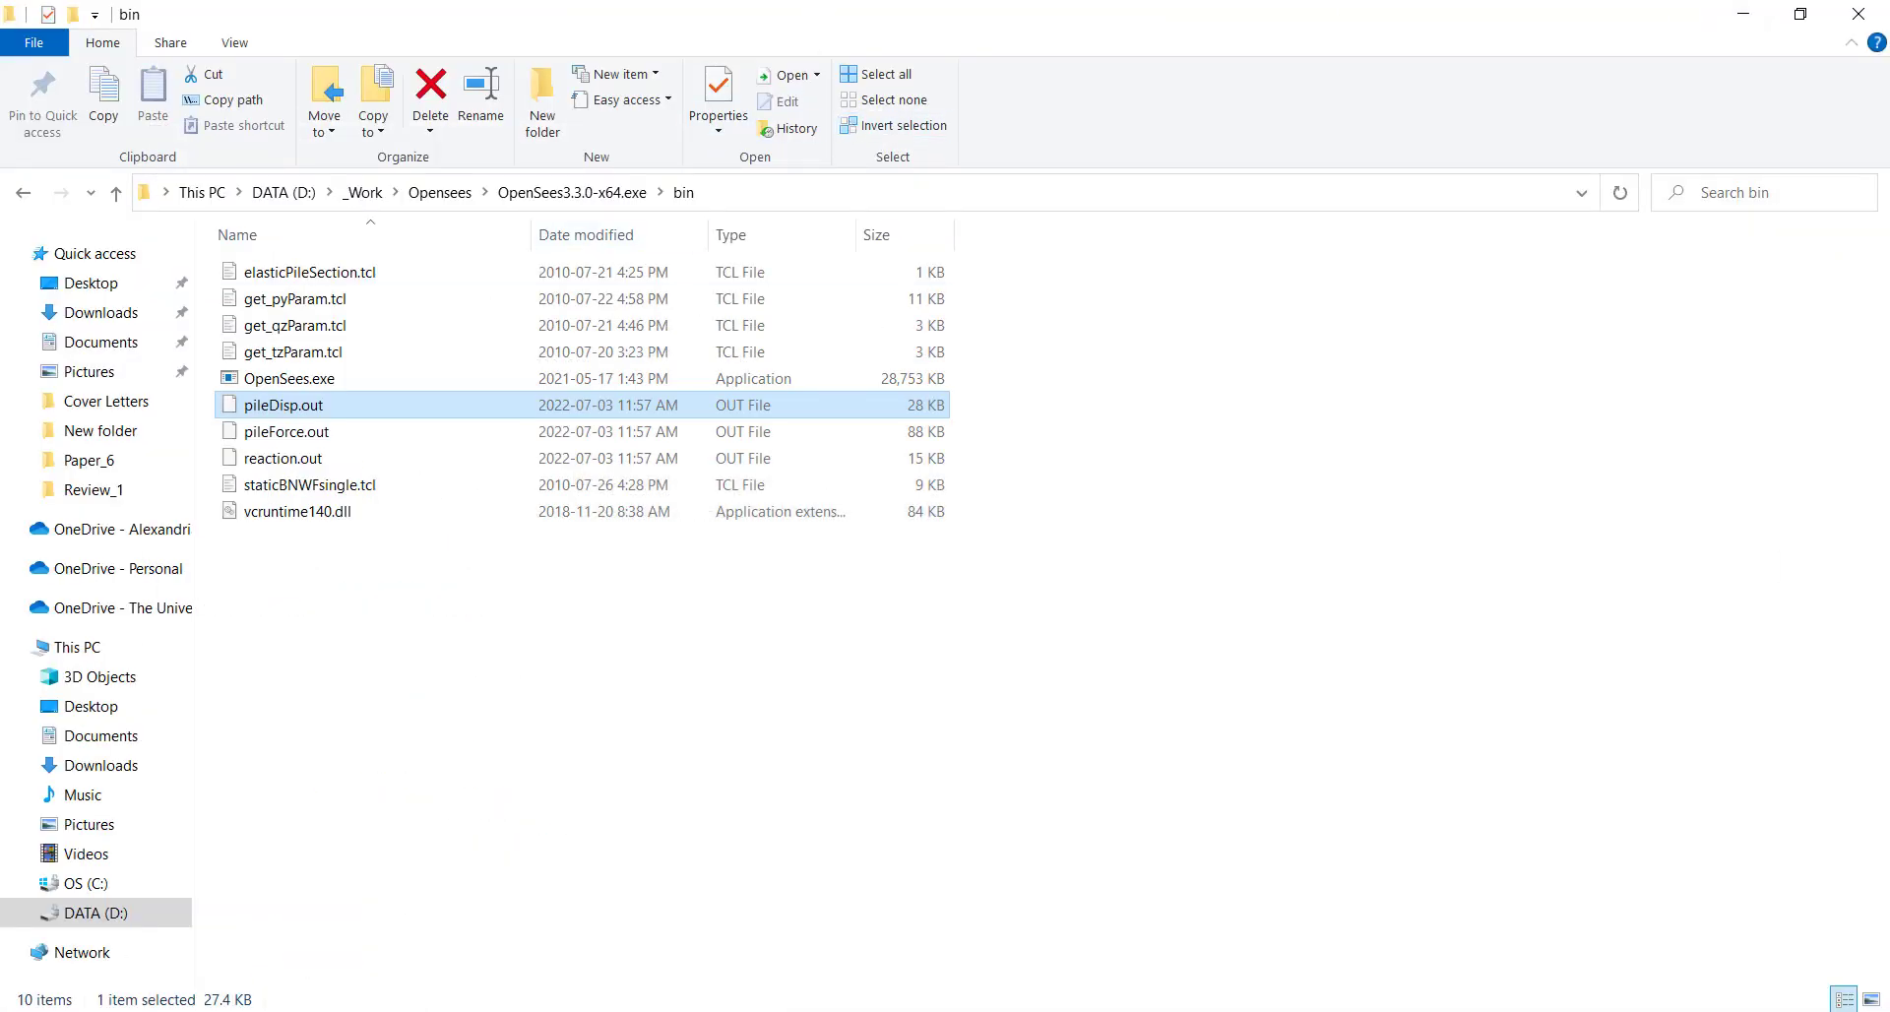
mouse_move(1191, 1008)
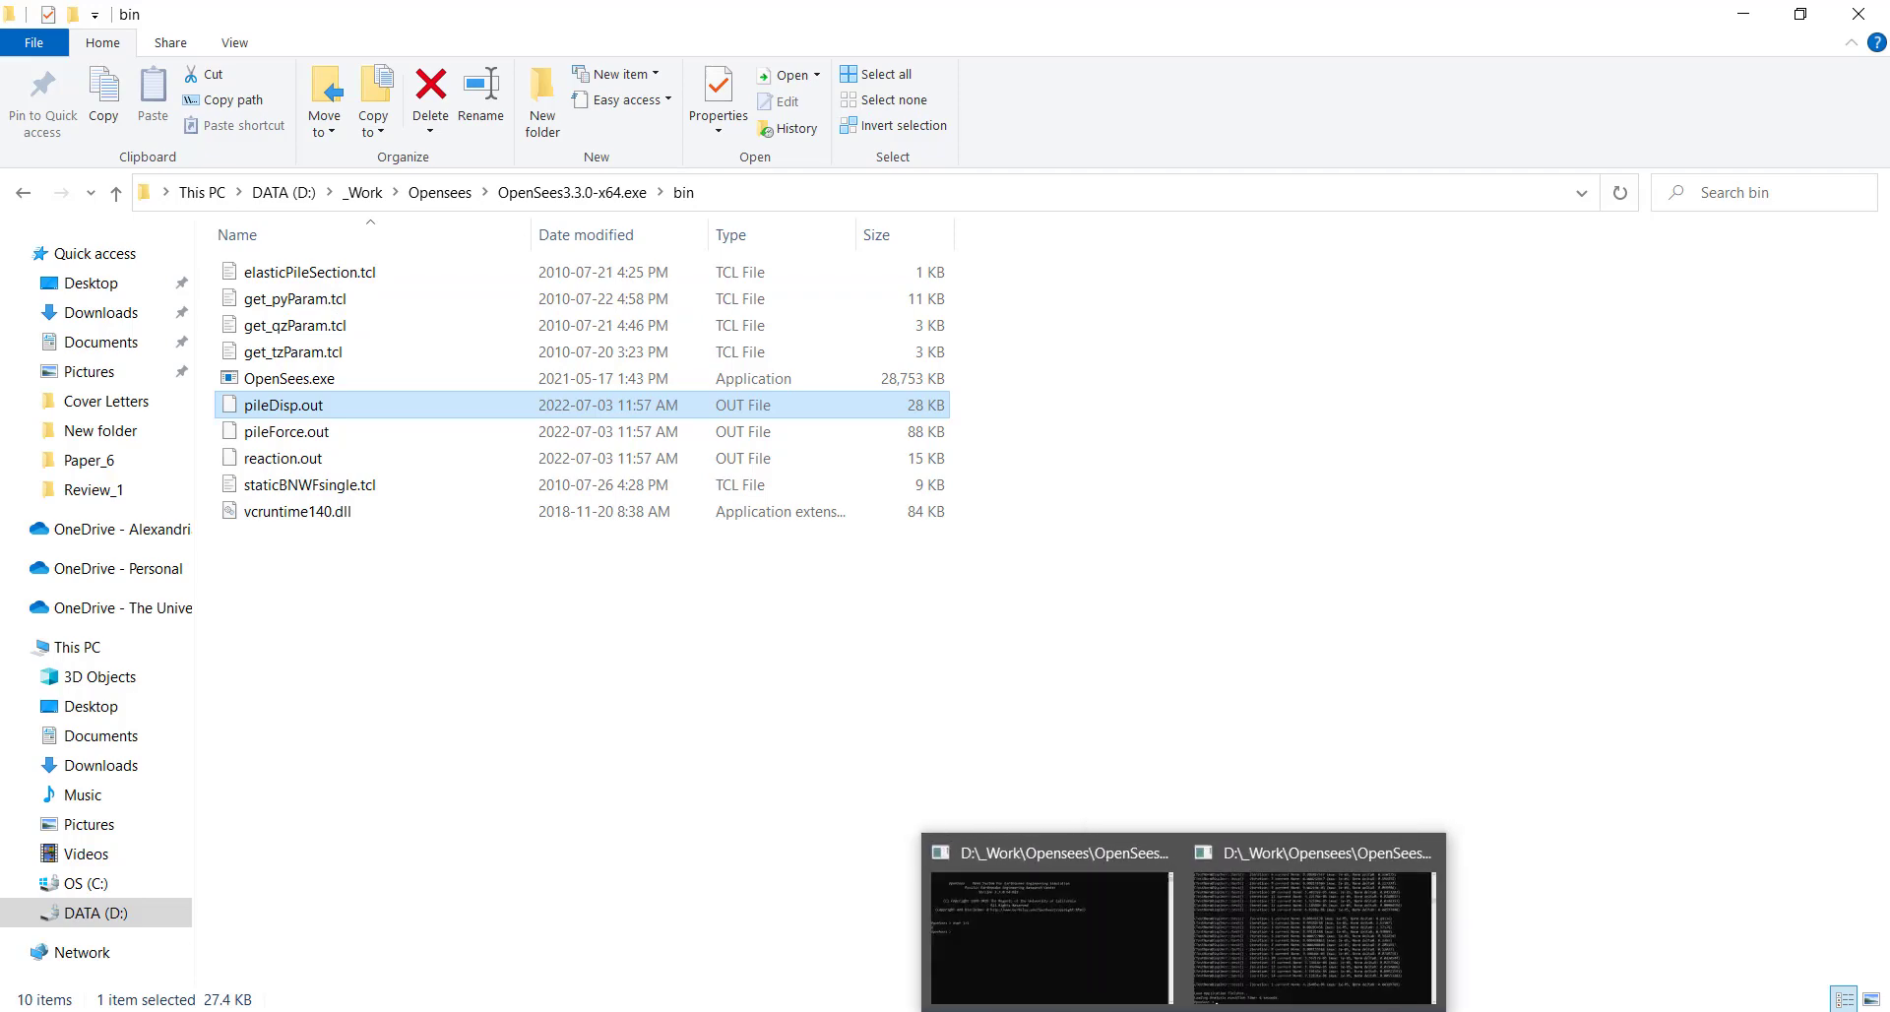
click(1248, 880)
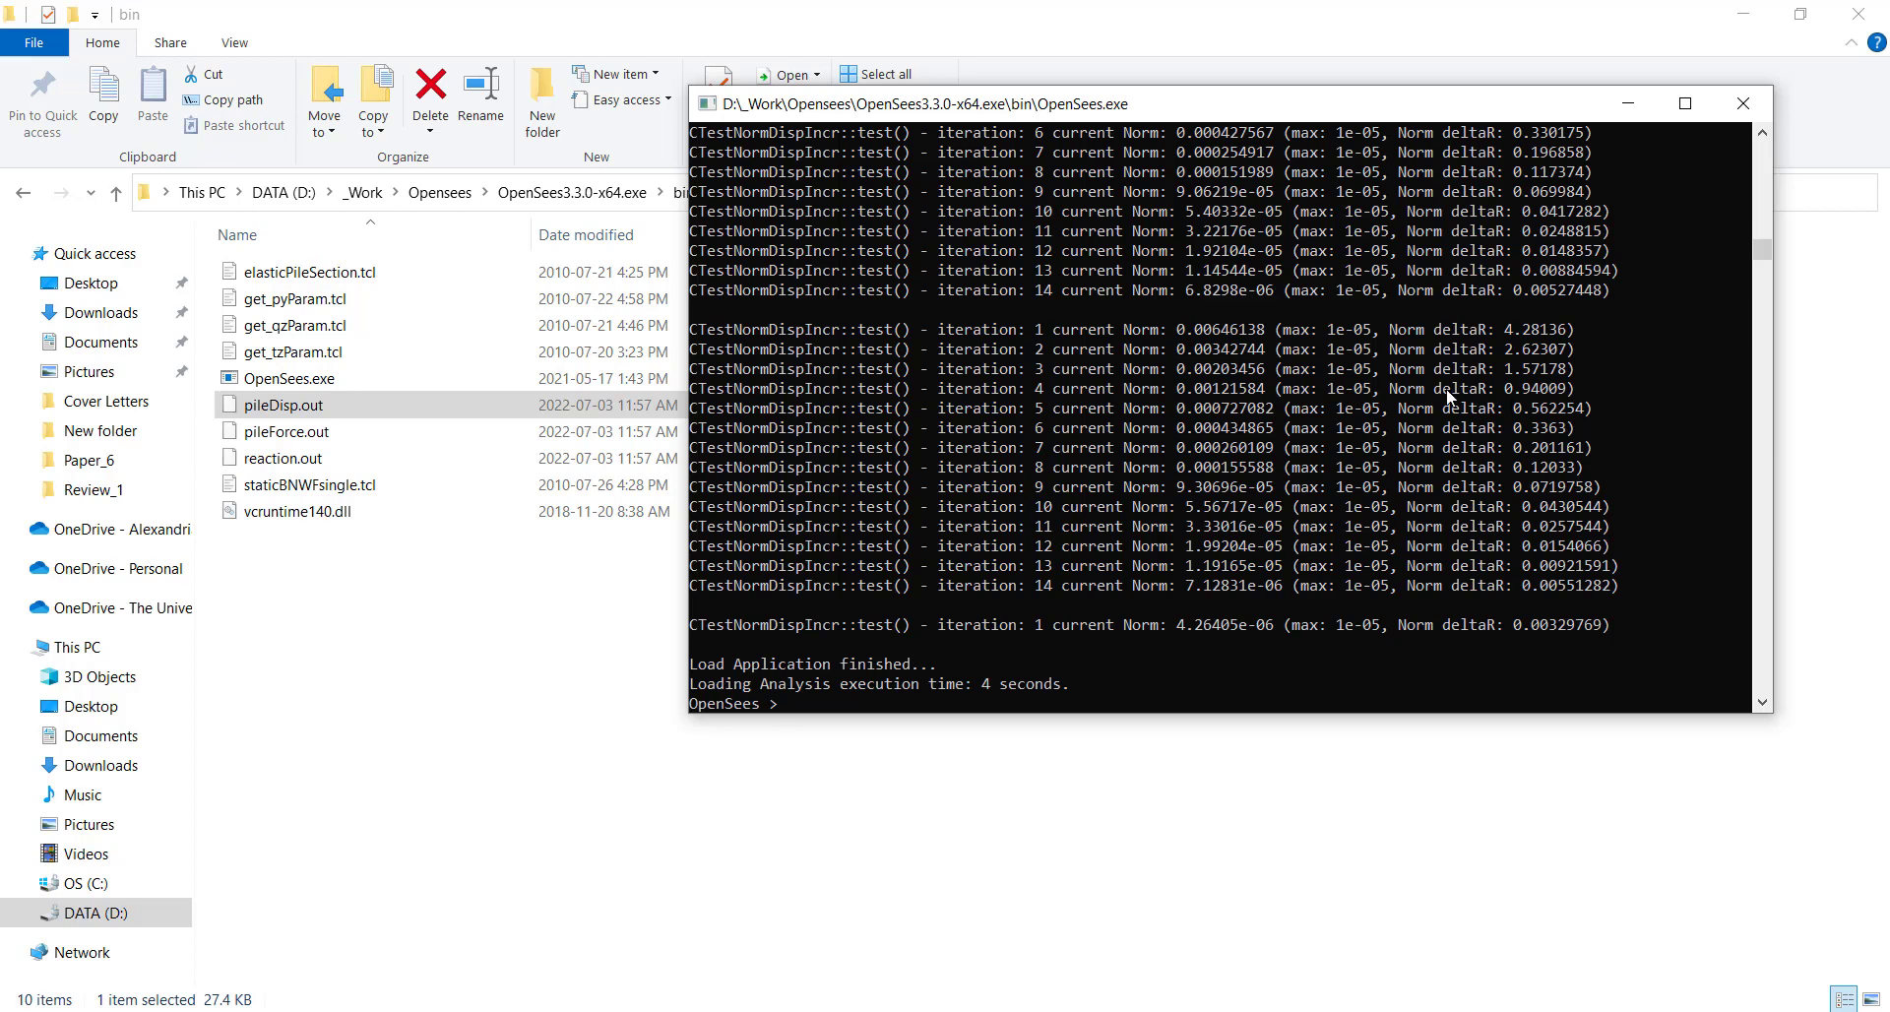
- Switch to Chrome and revisit the Notepad++ download page, the OpenSees Getting Started manual and the YouTube channel's videos
key(alt+Tab)
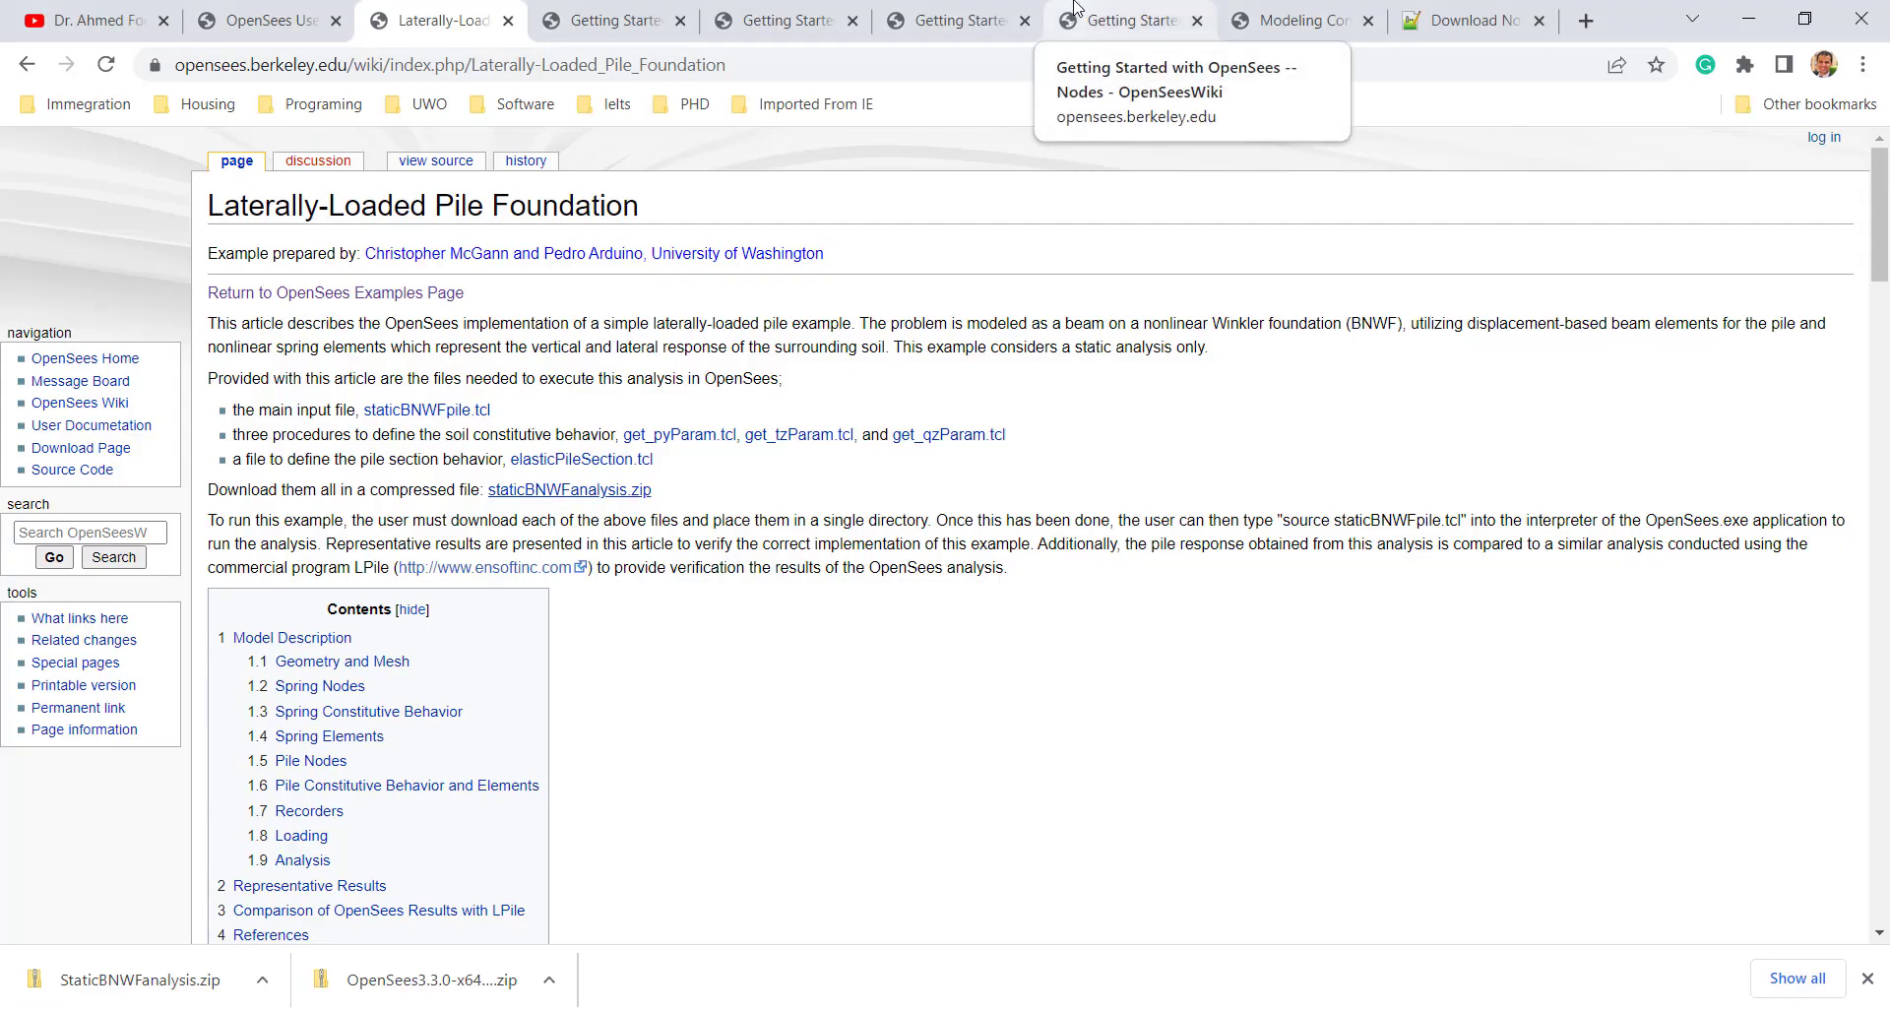
click(1458, 17)
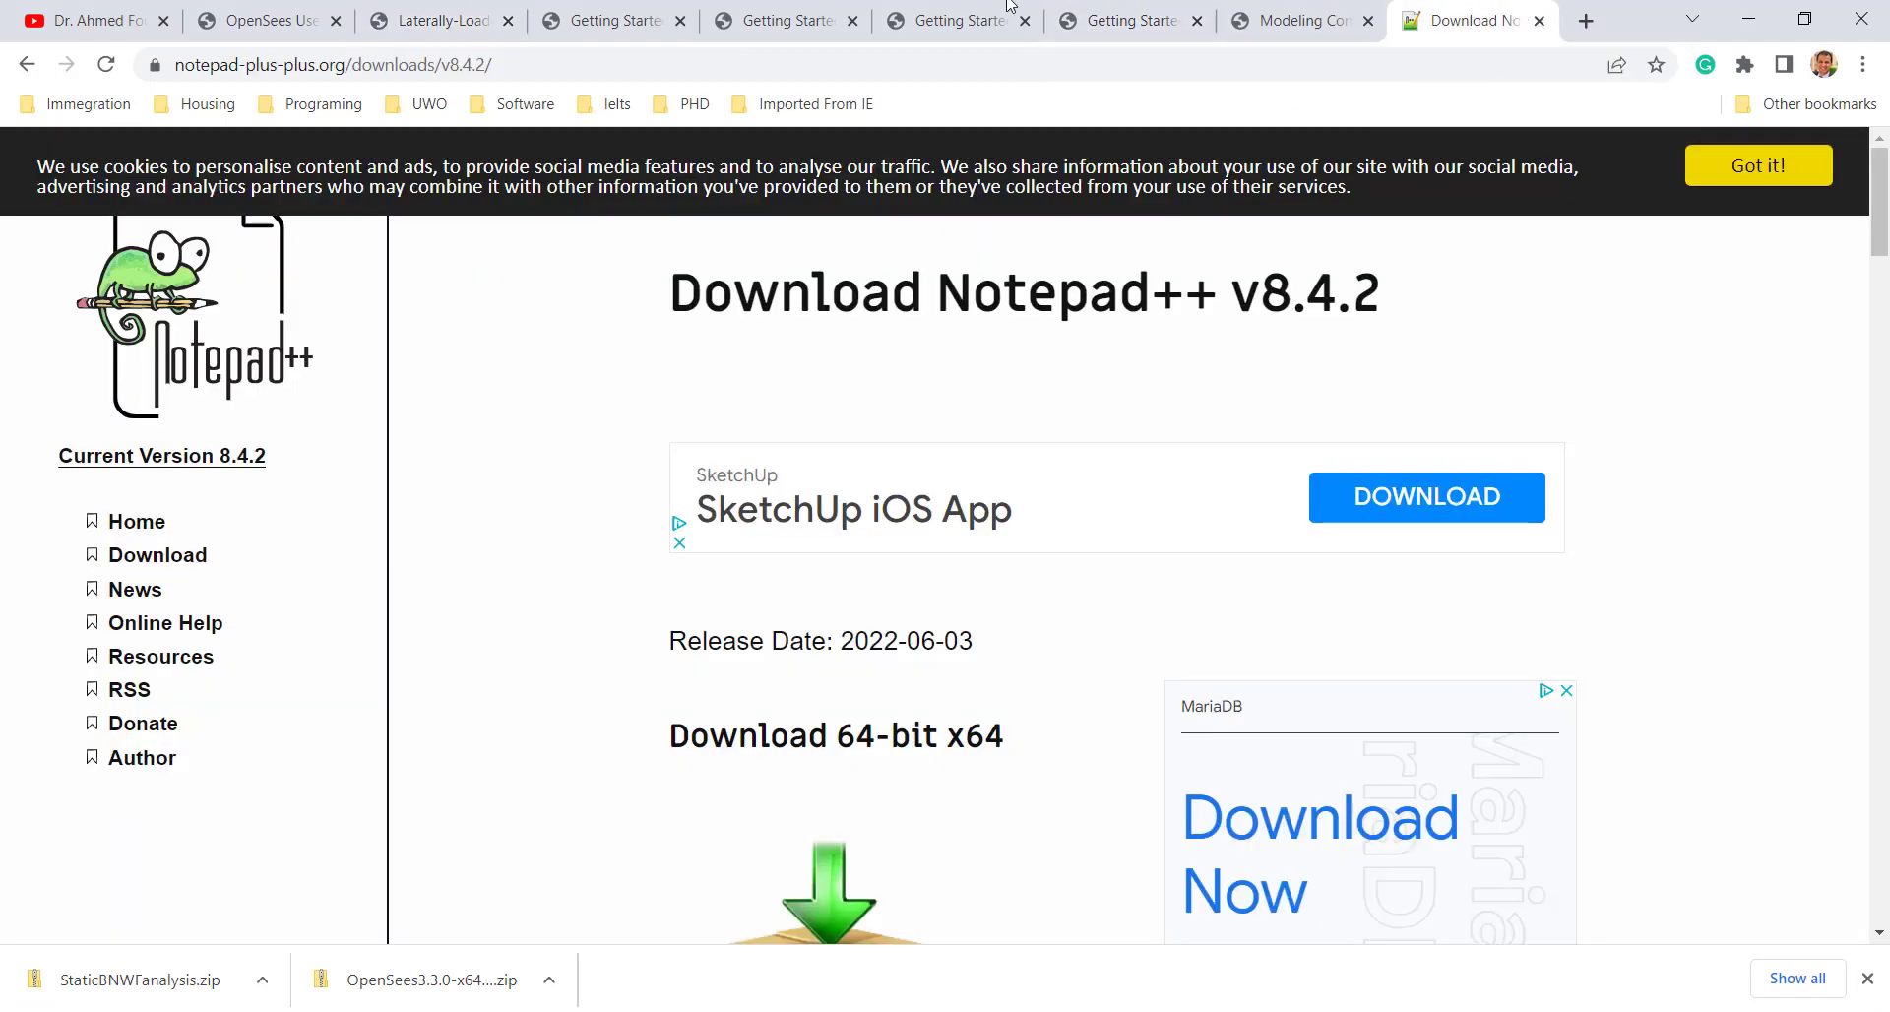
click(612, 14)
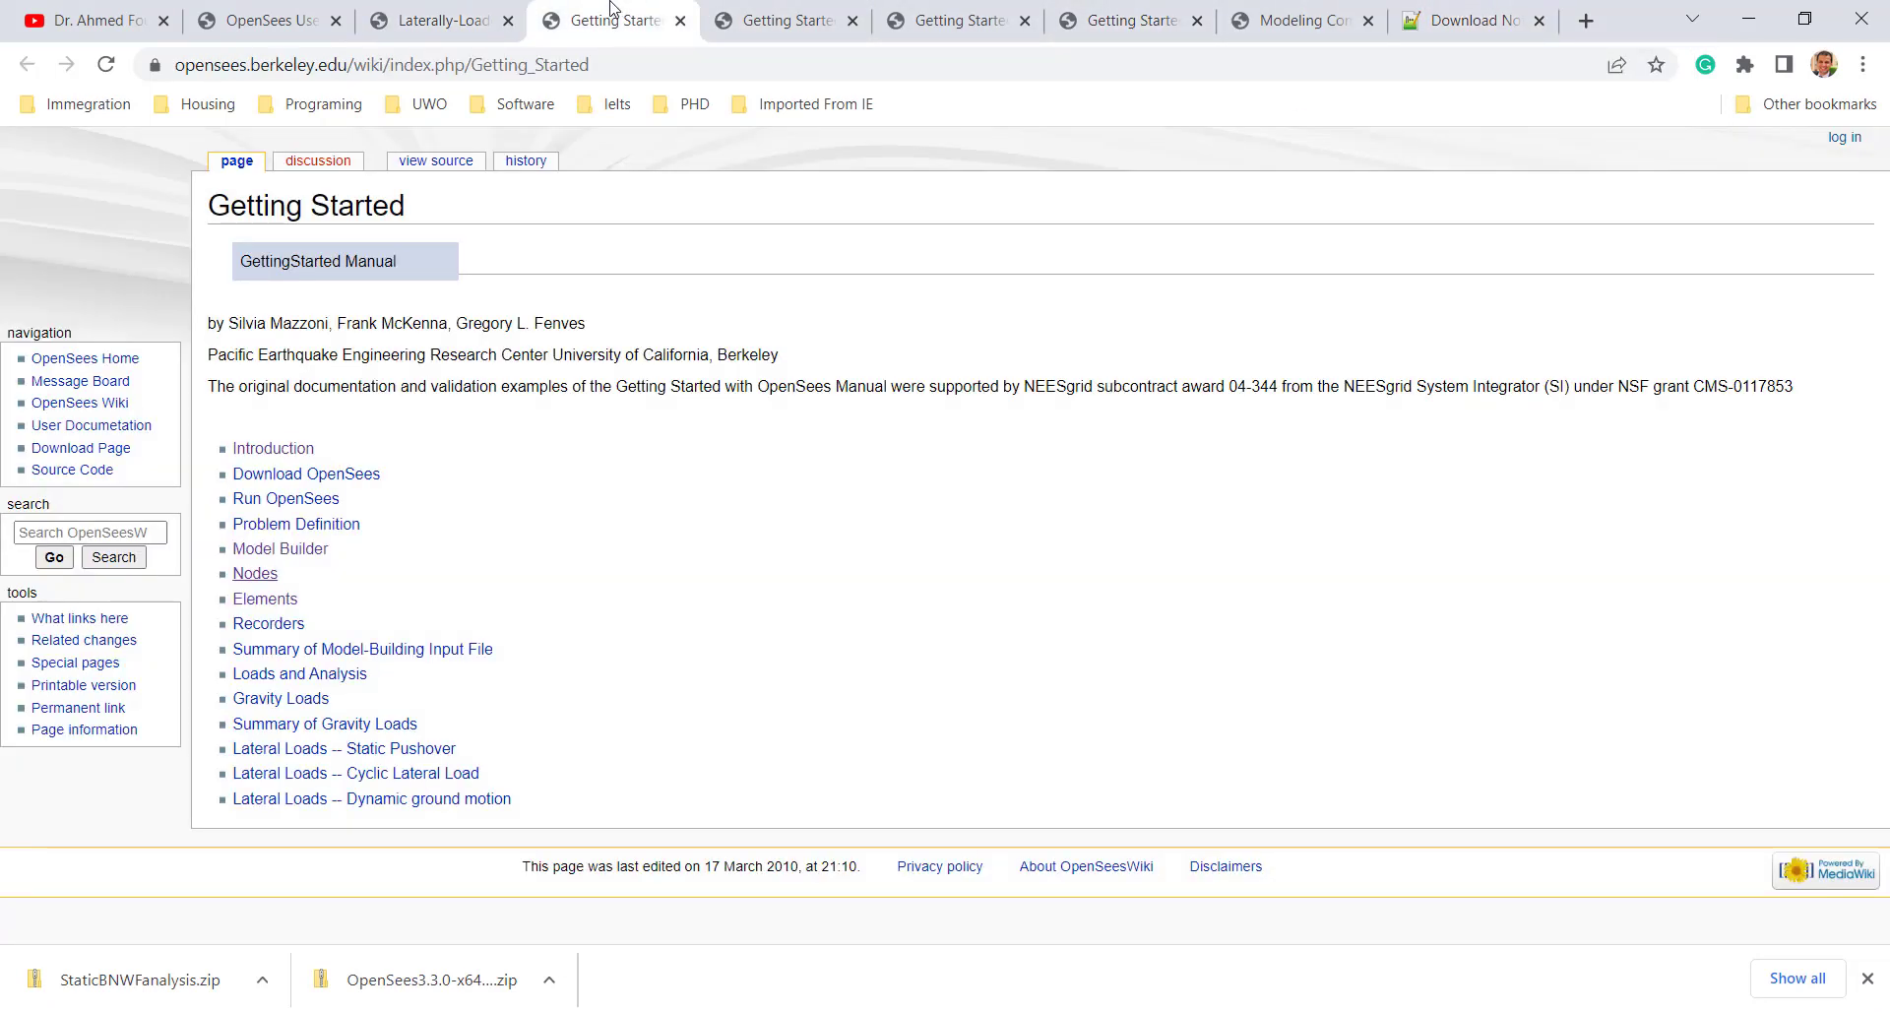
click(152, 10)
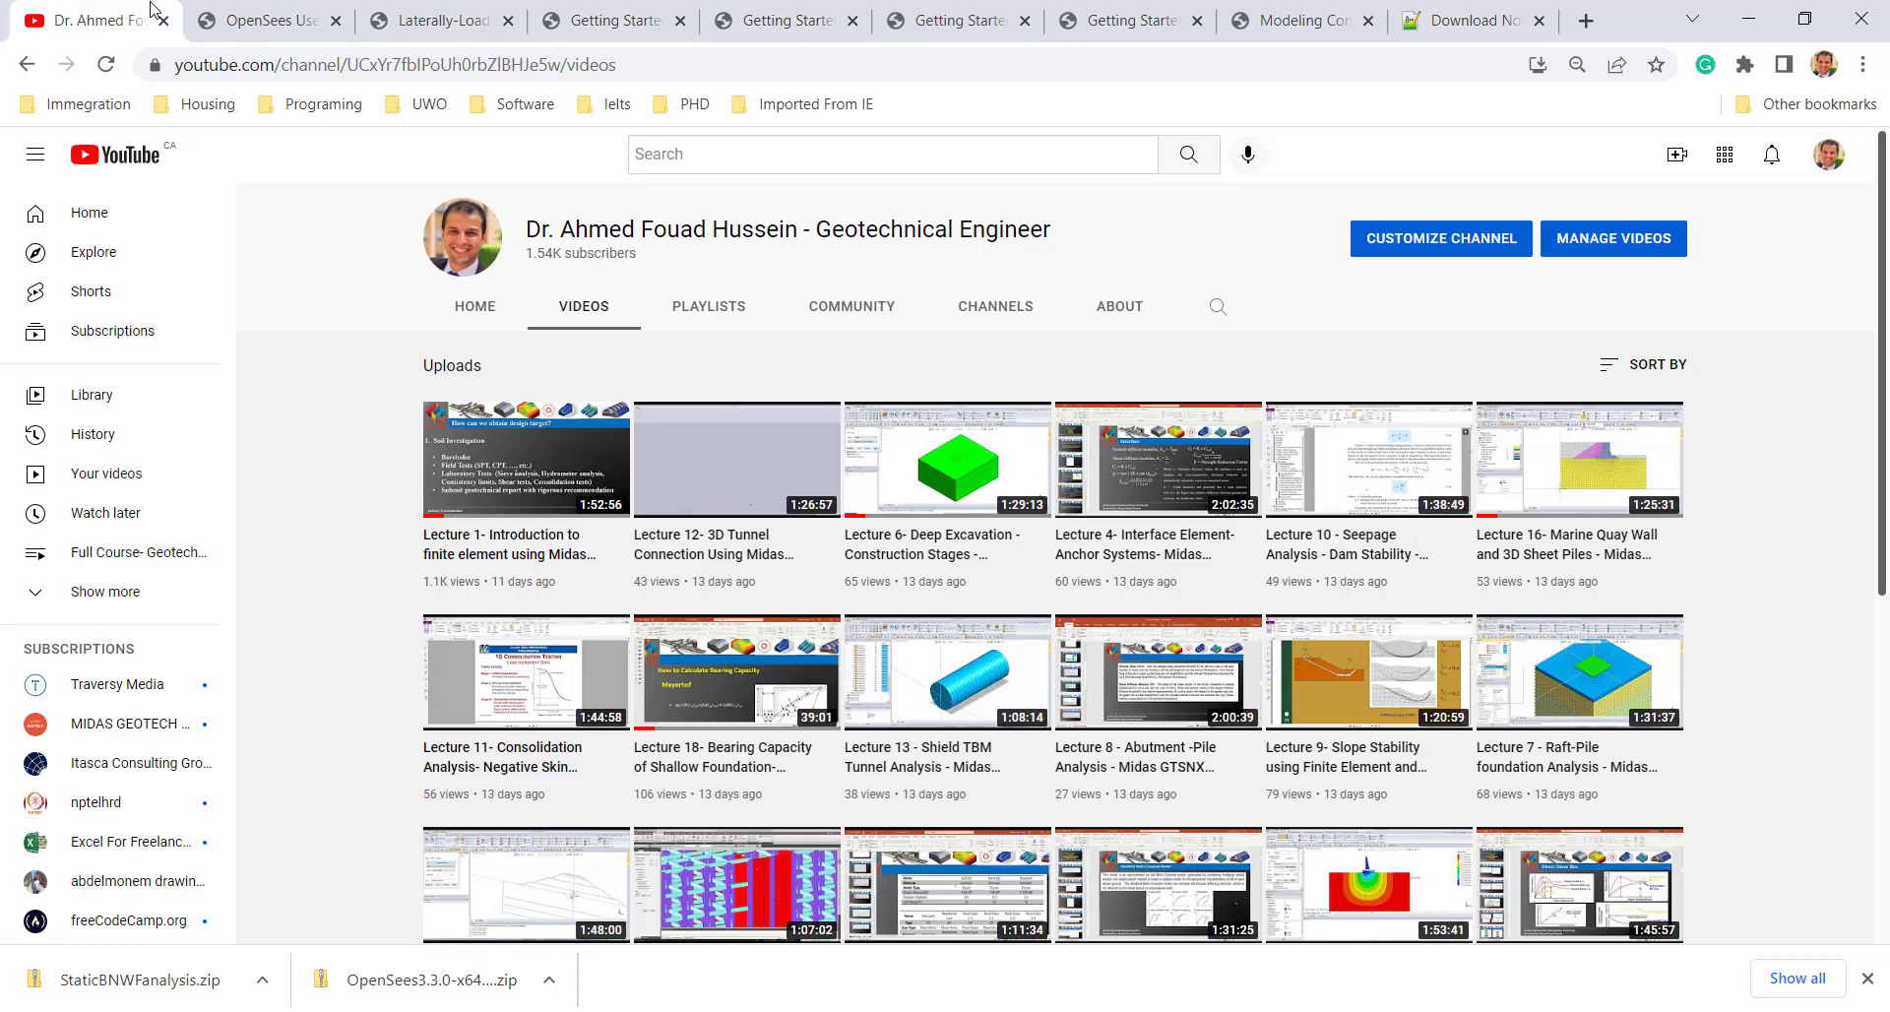